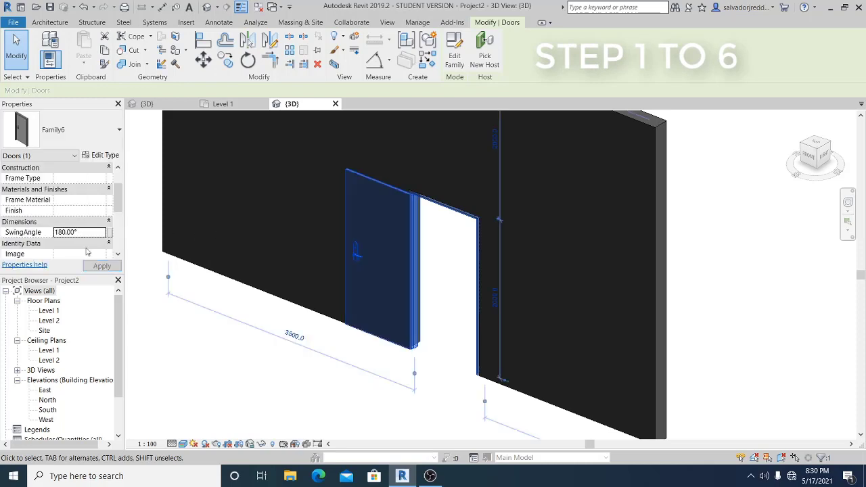
- Test the door's SwingAngle by setting it in turn to 0, 45, 90 and 180 degrees
double_click(91, 234)
text(0)
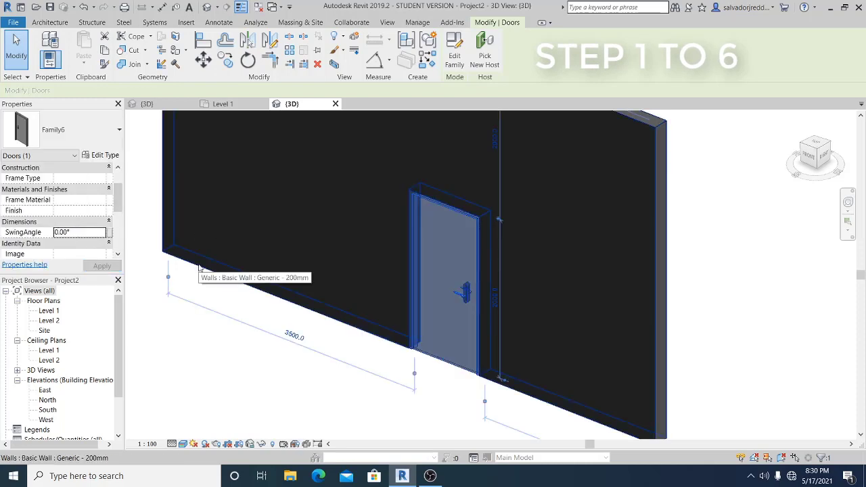
double_click(95, 233)
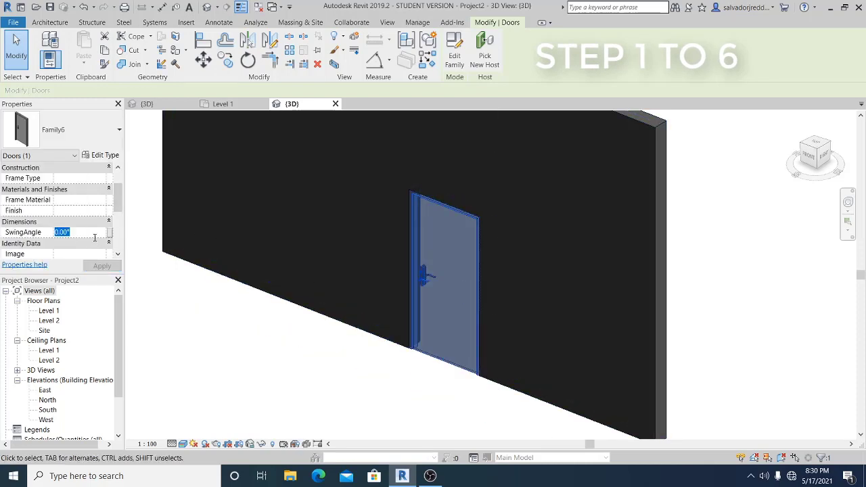
text(45)
double_click(92, 234)
text(90)
double_click(91, 236)
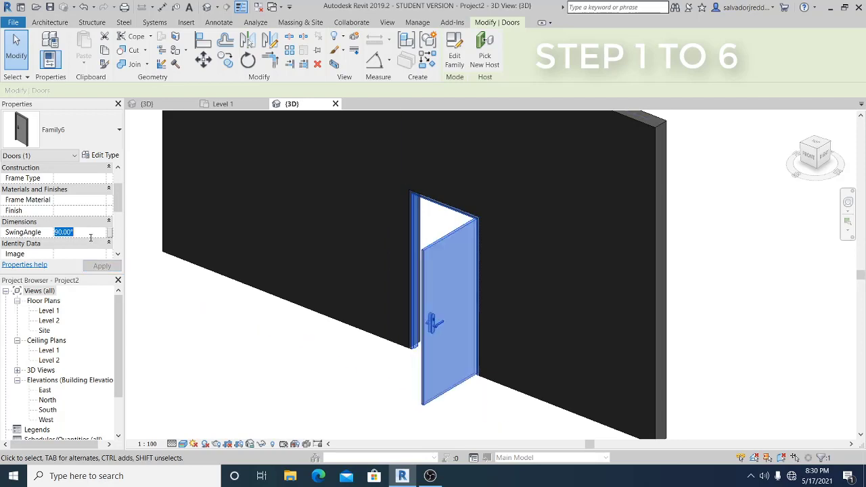
text(180)
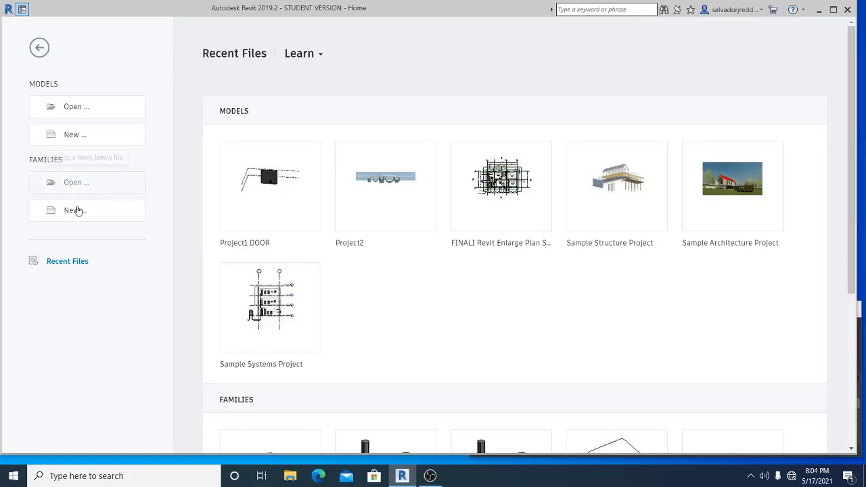
- Create a new family from the Metric Door template in the English folder of the family templates
click(75, 210)
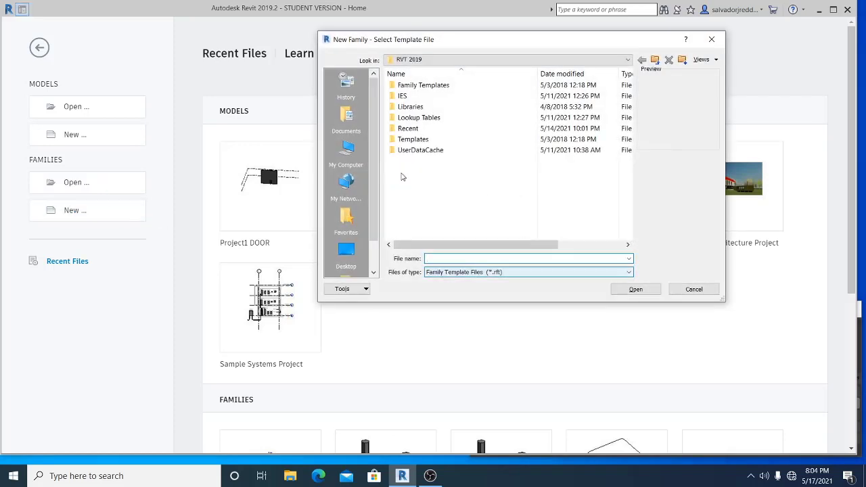
double_click(409, 87)
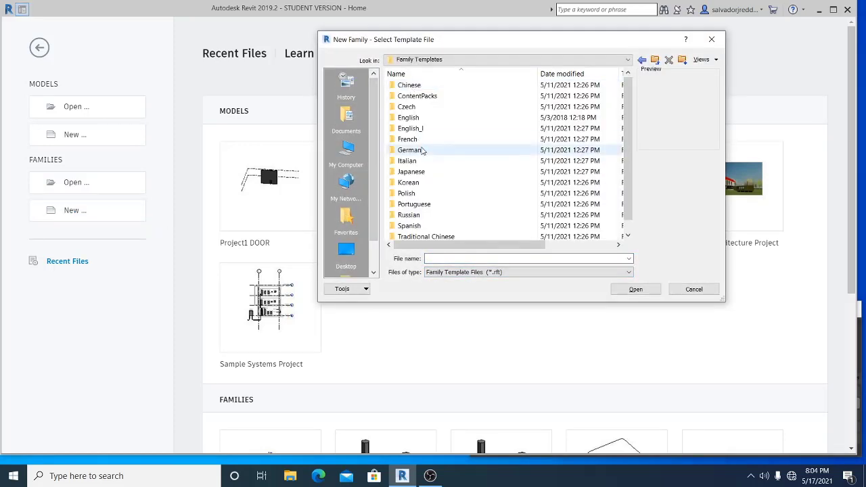
double_click(409, 118)
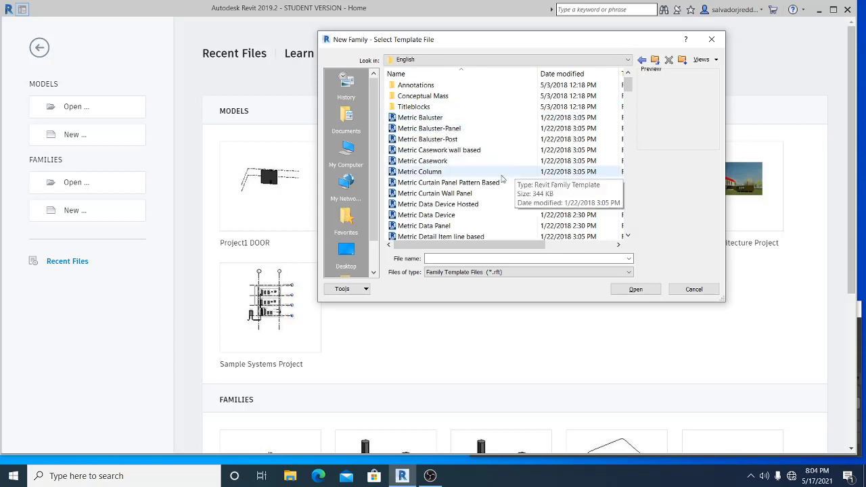
click(433, 193)
scroll(436, 203, down, 2)
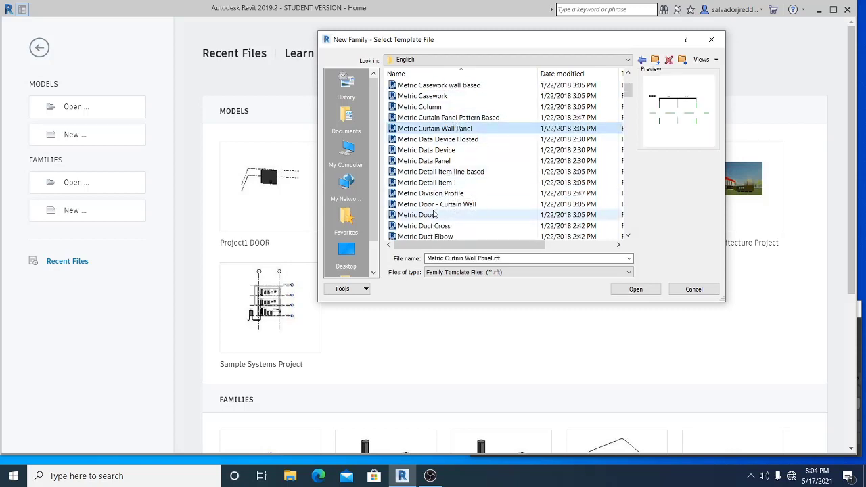
click(435, 214)
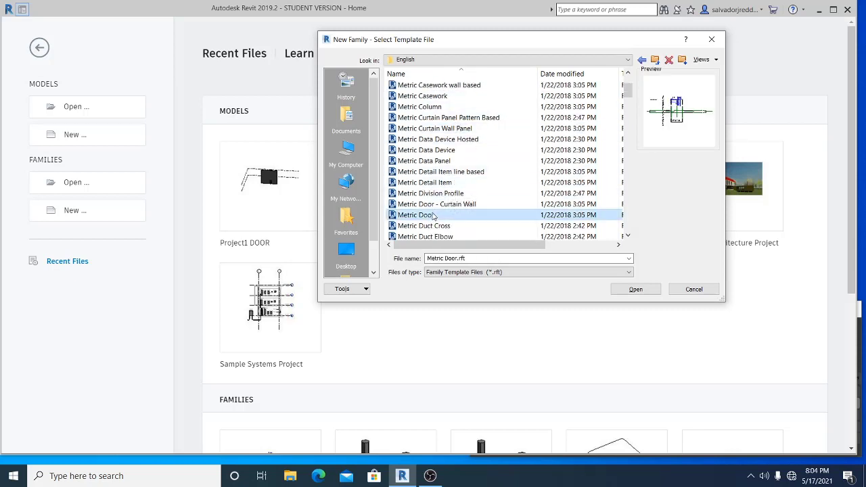
click(629, 293)
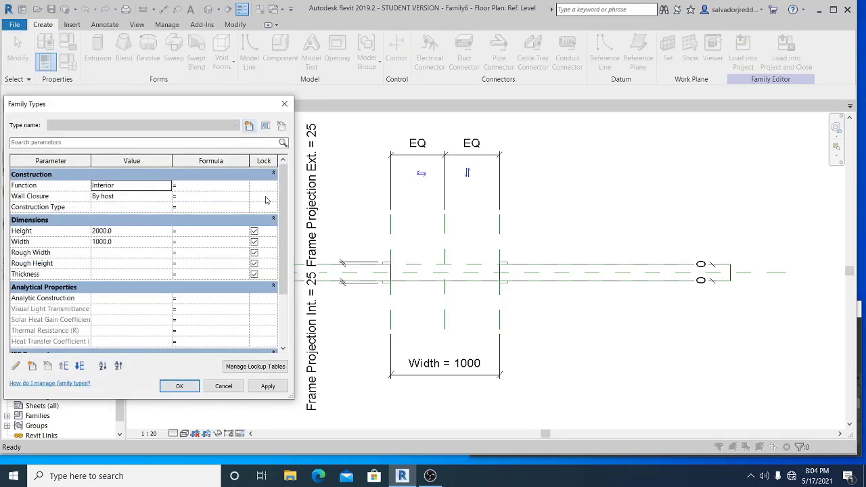
- Delete the family parameters Frame Projection Ext., Frame Projection Int. and Frame Width, and apply the change
scroll(269, 271, down, 3)
click(47, 300)
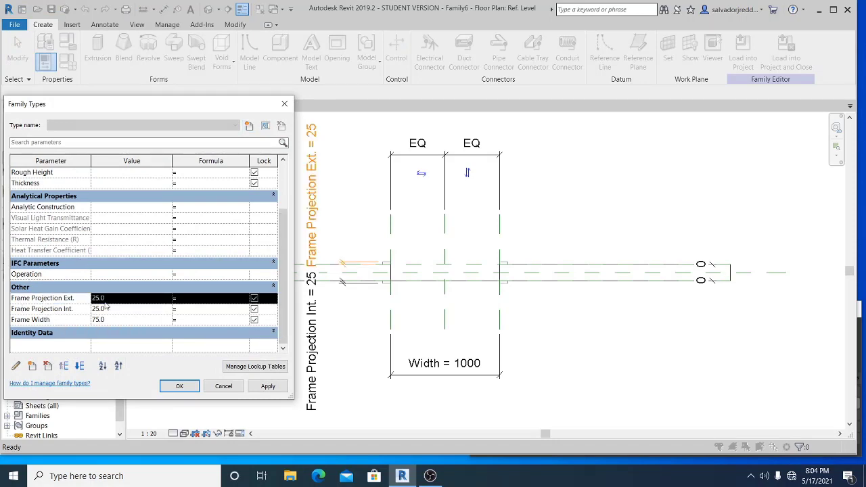
click(48, 366)
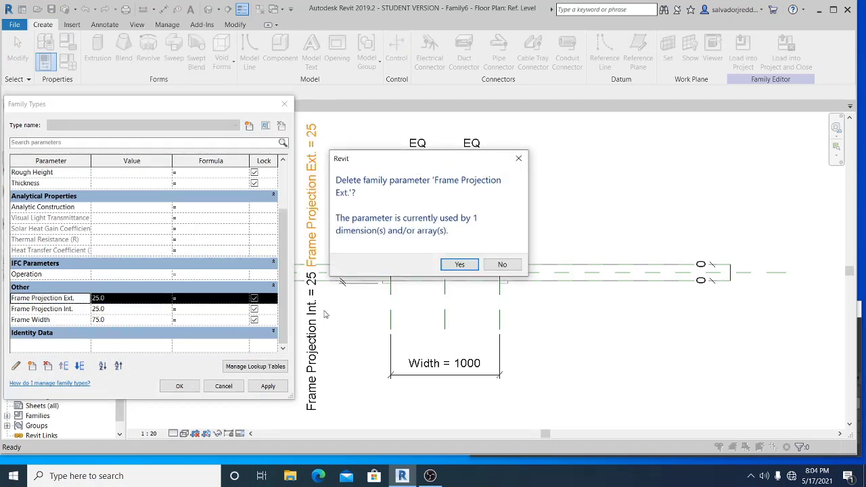
click(463, 264)
click(51, 309)
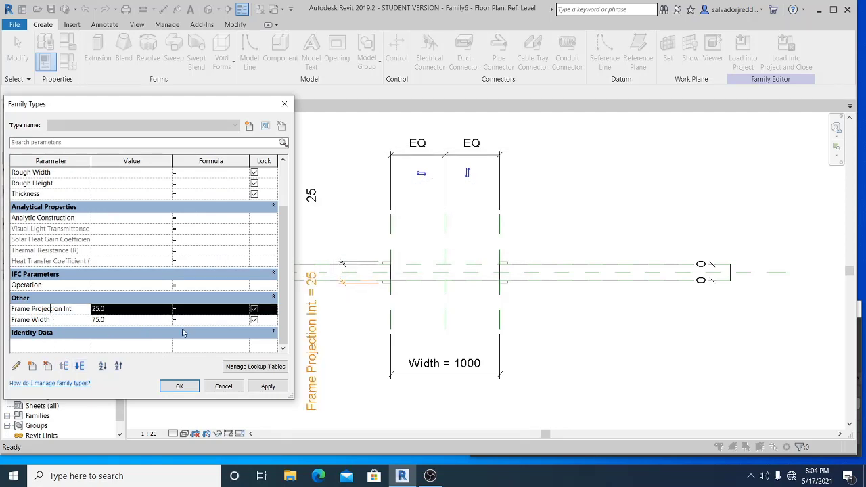
click(47, 367)
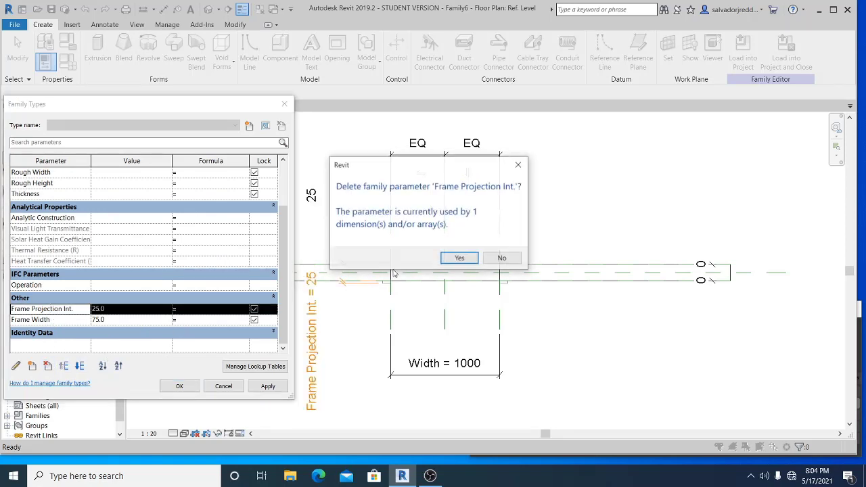
click(460, 258)
click(68, 320)
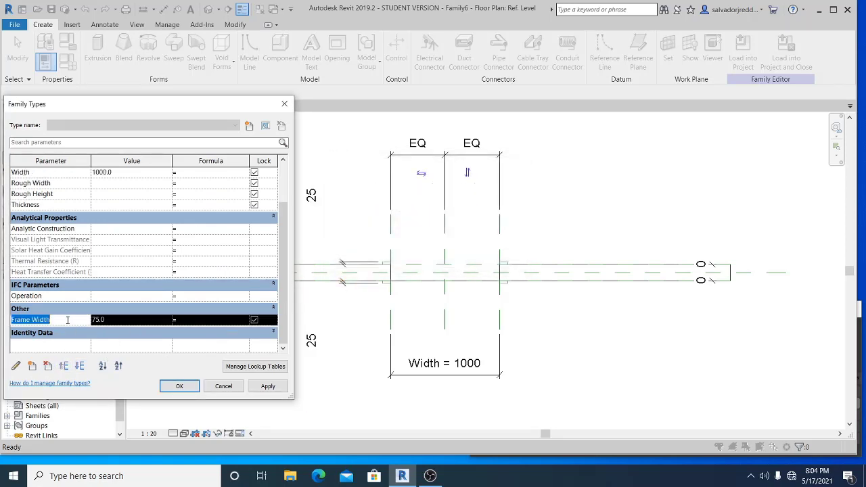
click(48, 366)
click(460, 258)
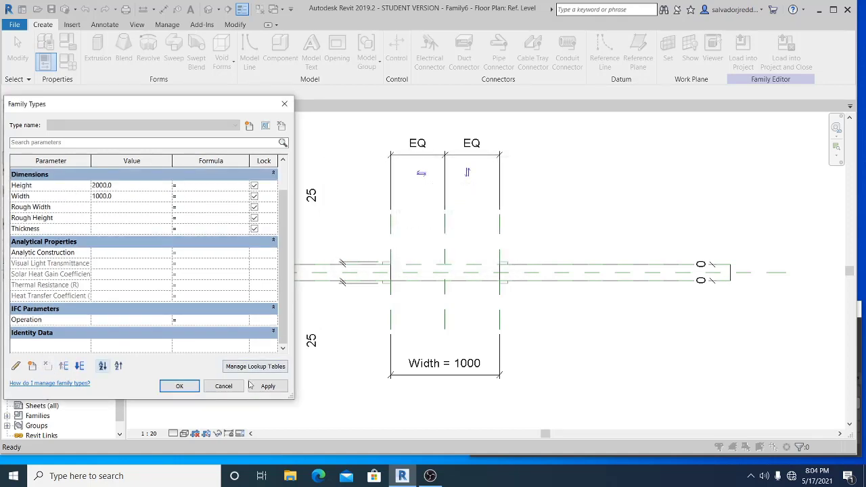
click(264, 386)
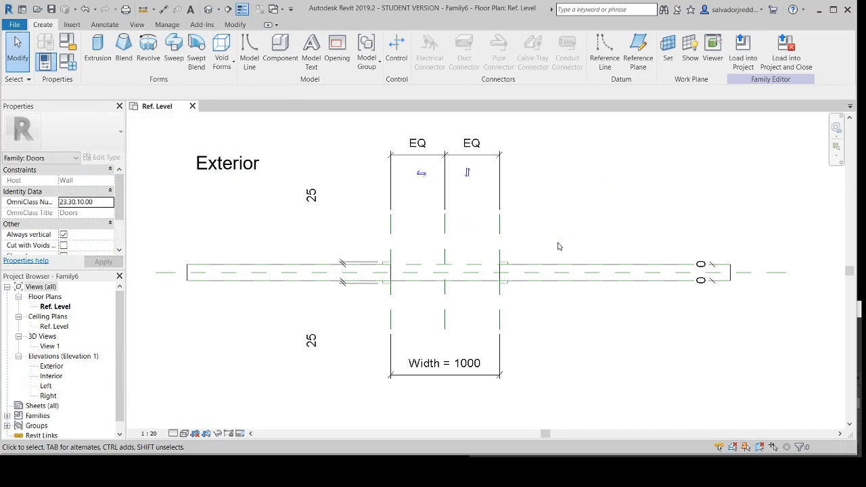
- Delete the exterior and interior frame/mullion extrusions around the door opening in the Ref. Level plan
scroll(536, 284, up, 1)
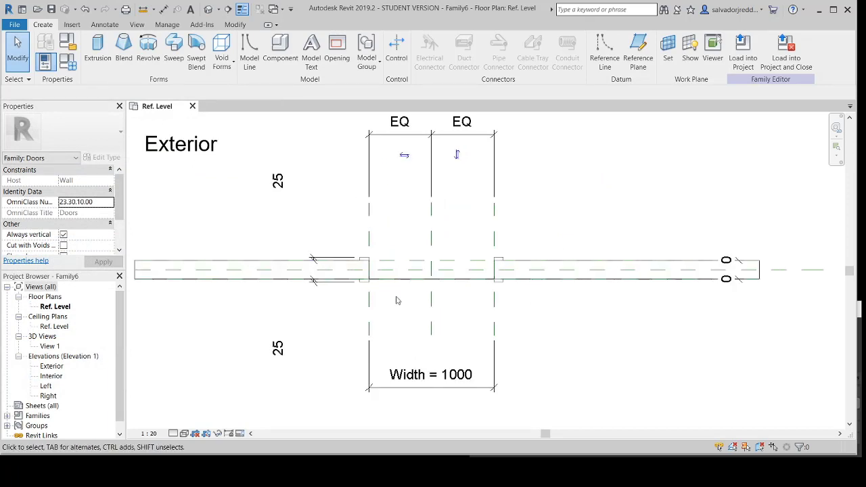
click(364, 261)
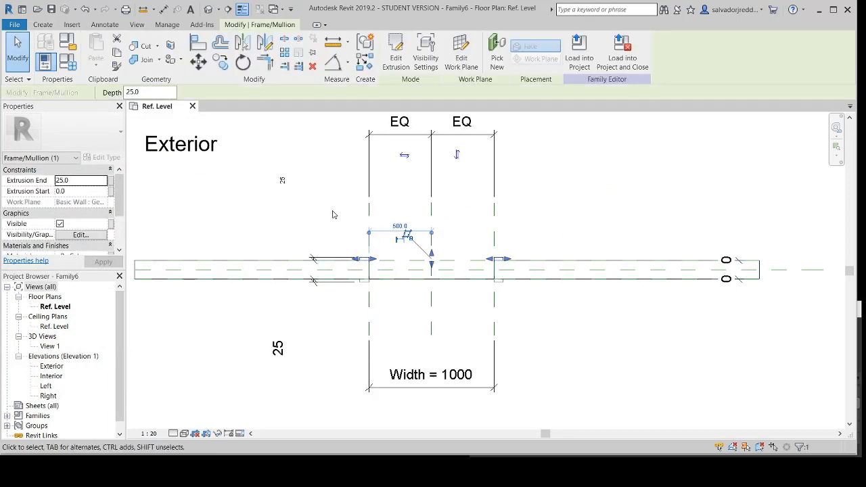
click(332, 215)
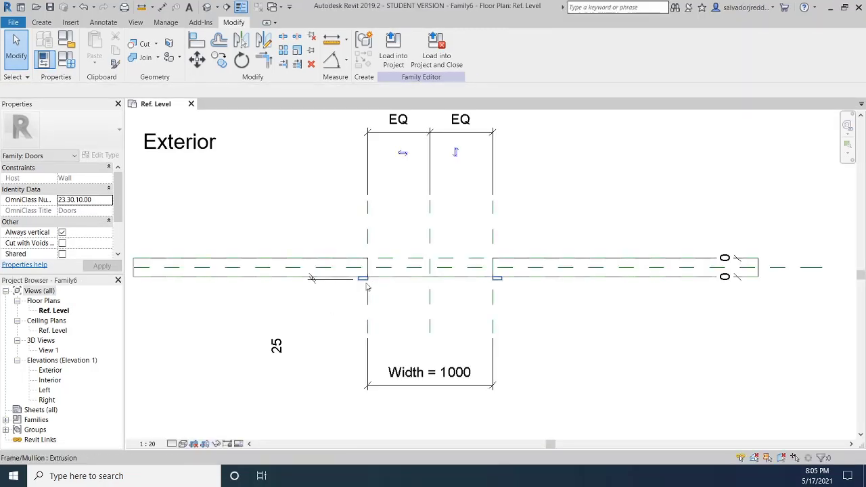
click(365, 288)
click(340, 325)
- Filter the whole plan's selection to Doors, Opening cut, Text Notes and Walls, and temporarily hide those elements
scroll(340, 324, down, 2)
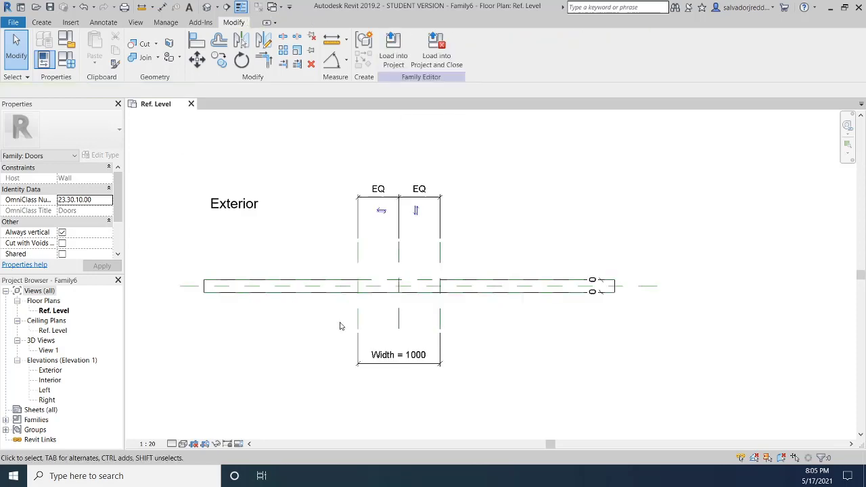
drag(539, 381, 237, 193)
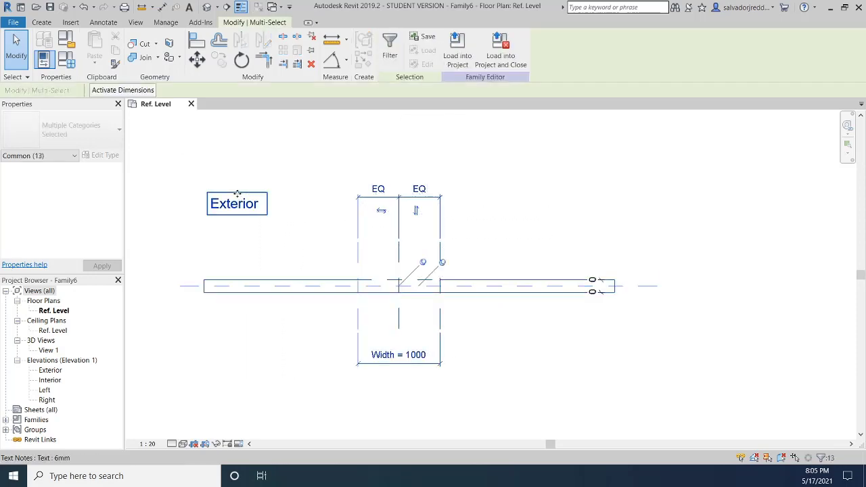
click(390, 49)
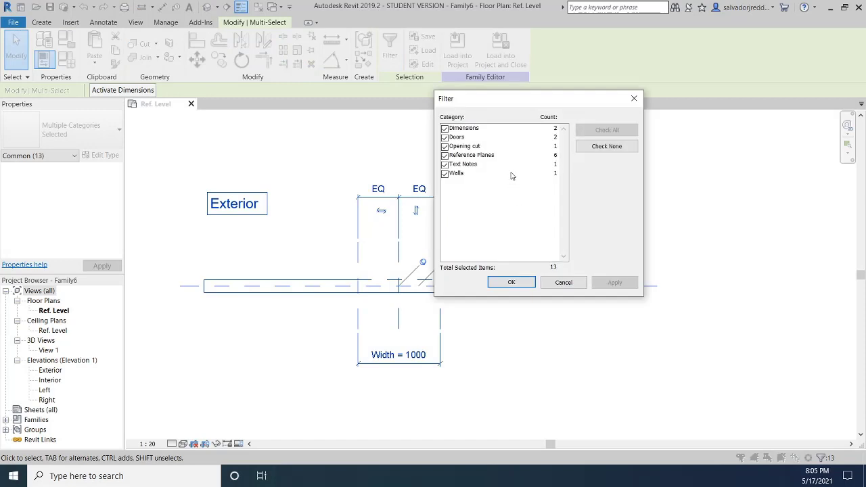
click(604, 146)
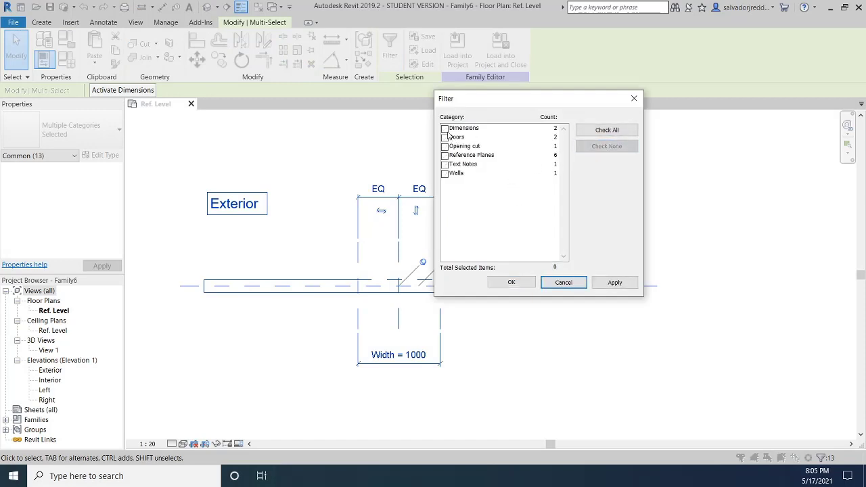
click(445, 138)
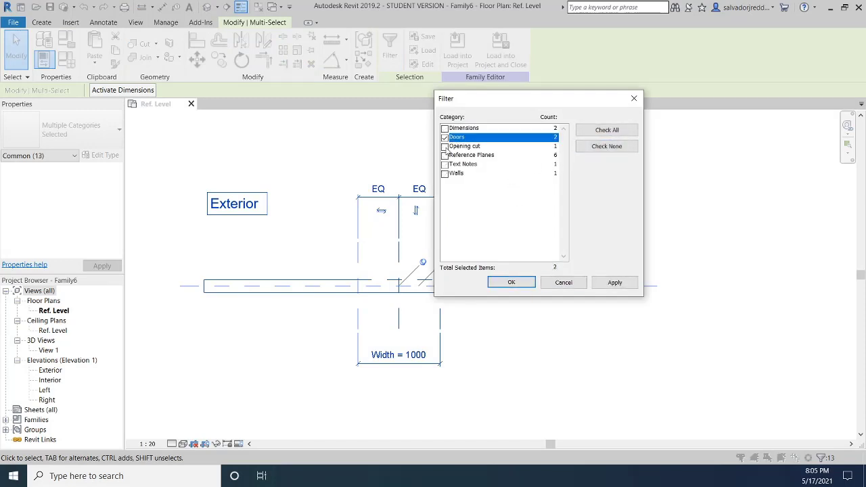
click(445, 146)
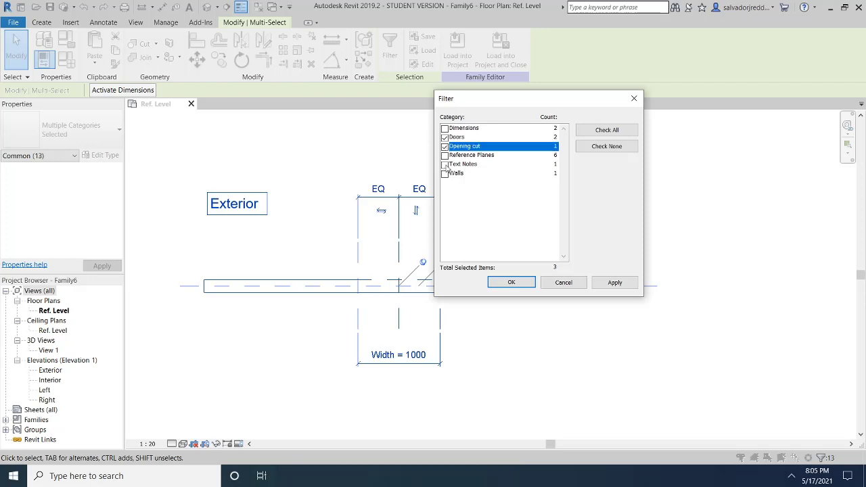
click(444, 165)
click(445, 173)
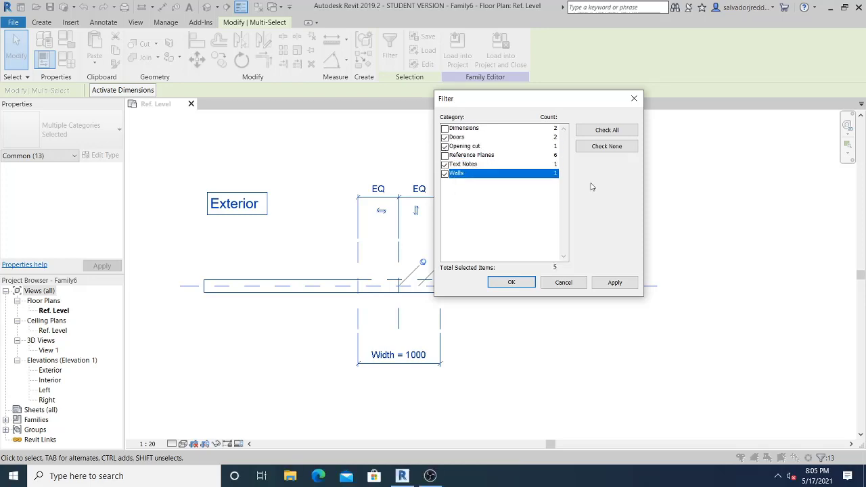
click(613, 283)
click(510, 283)
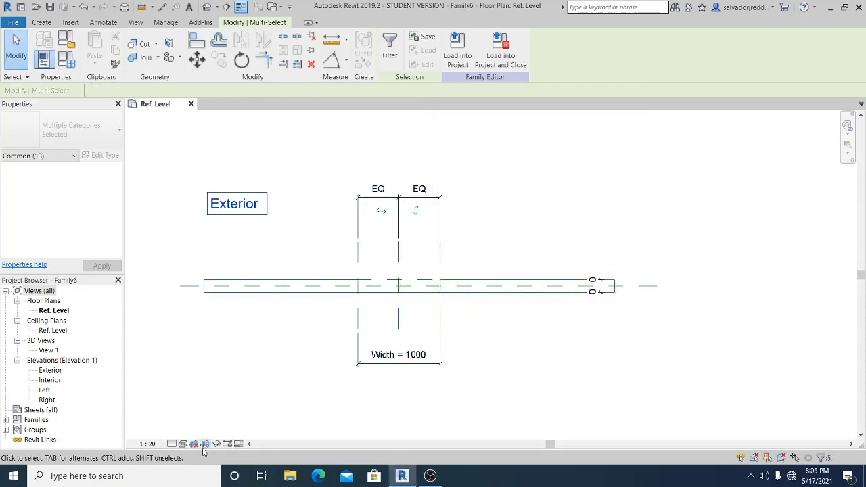
click(217, 444)
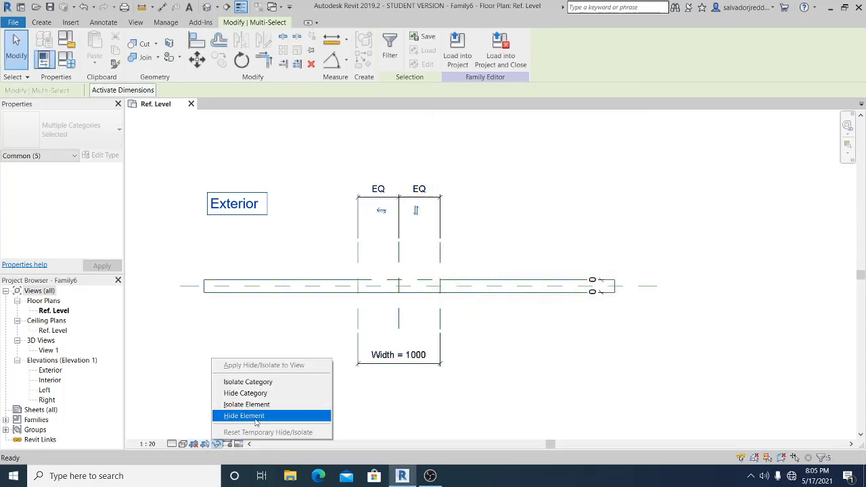
click(255, 422)
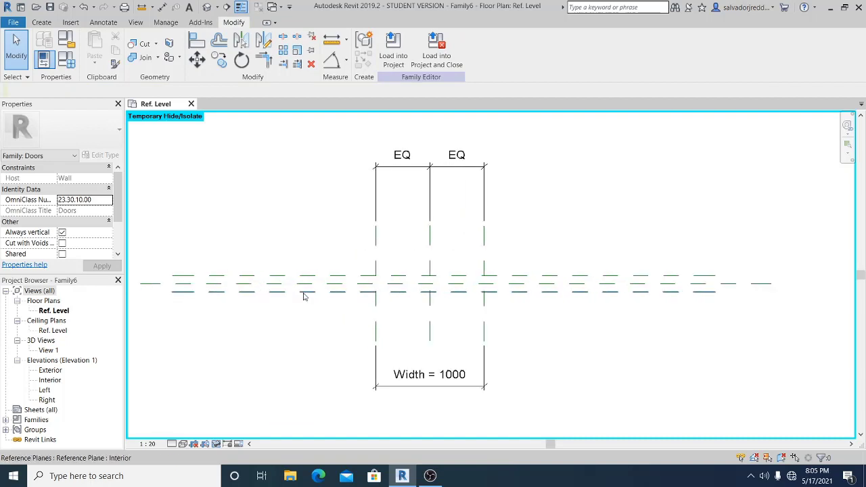
middle_drag(310, 296, 313, 298)
scroll(367, 294, up, 2)
scroll(398, 264, down, 1)
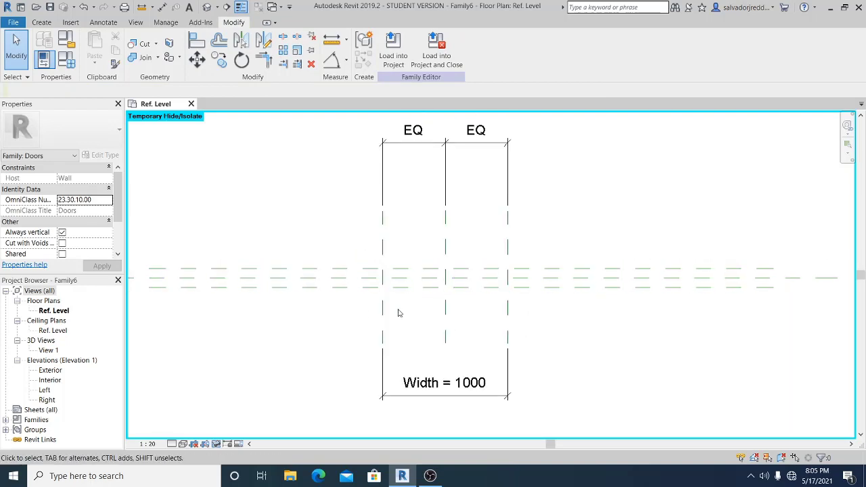
scroll(399, 313, up, 2)
middle_drag(404, 311, 405, 323)
scroll(406, 312, down, 1)
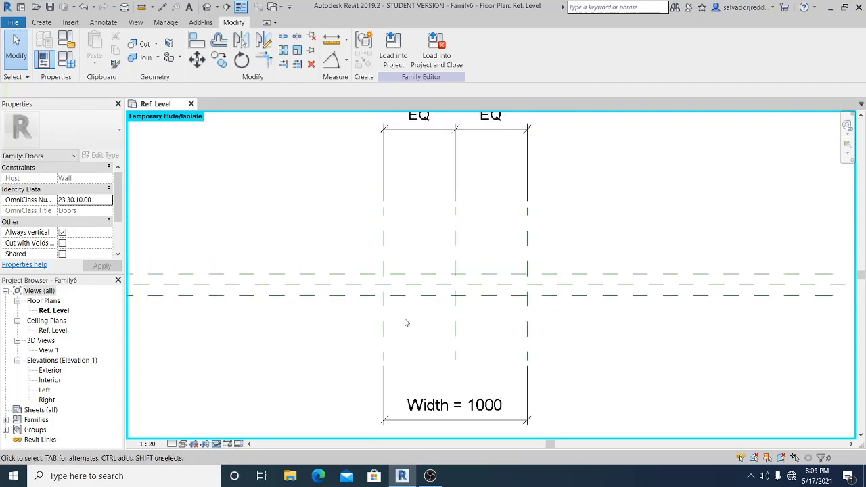
scroll(405, 323, up, 1)
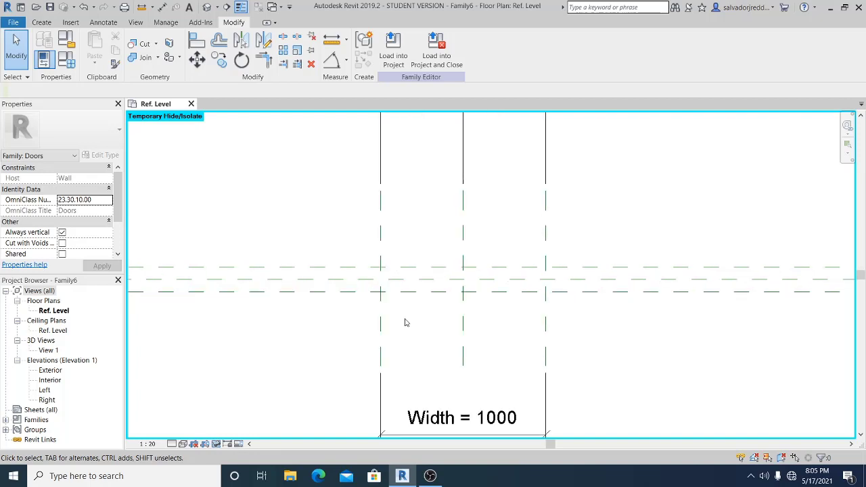
middle_drag(405, 323, 406, 327)
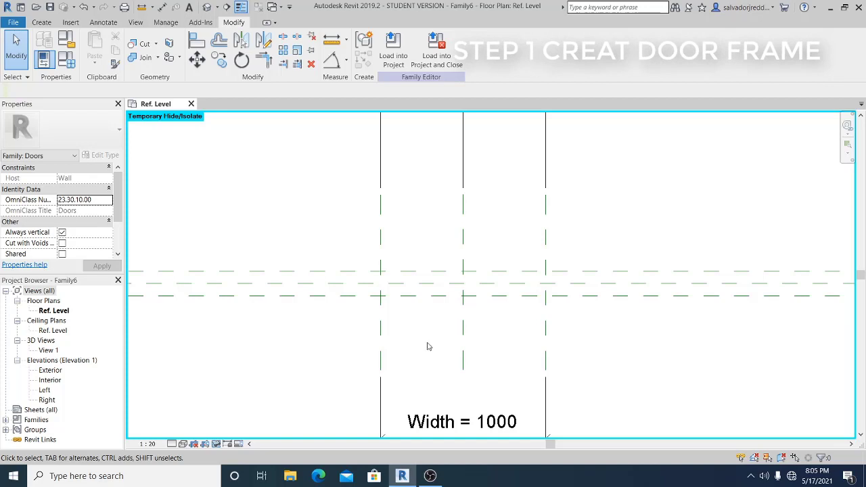
scroll(409, 341, up, 1)
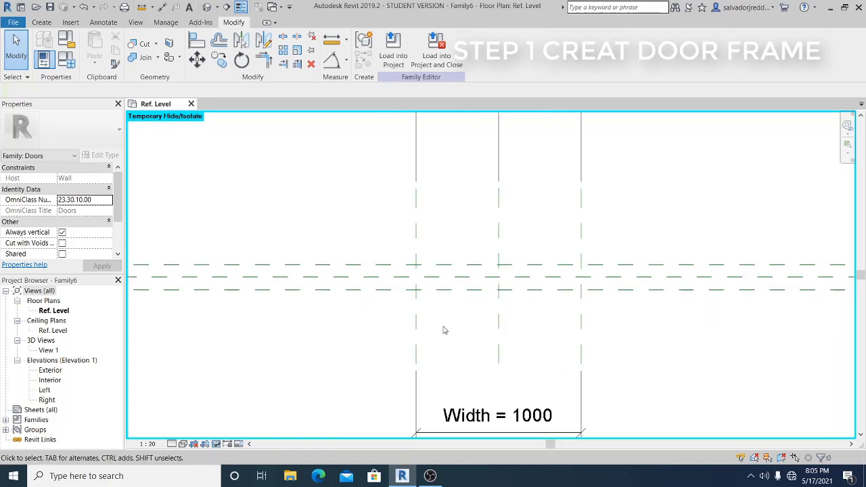
- Draw a horizontal reference plane across the opening's left side, about 36 mm above the wall's centre plane
key(r)
key(p)
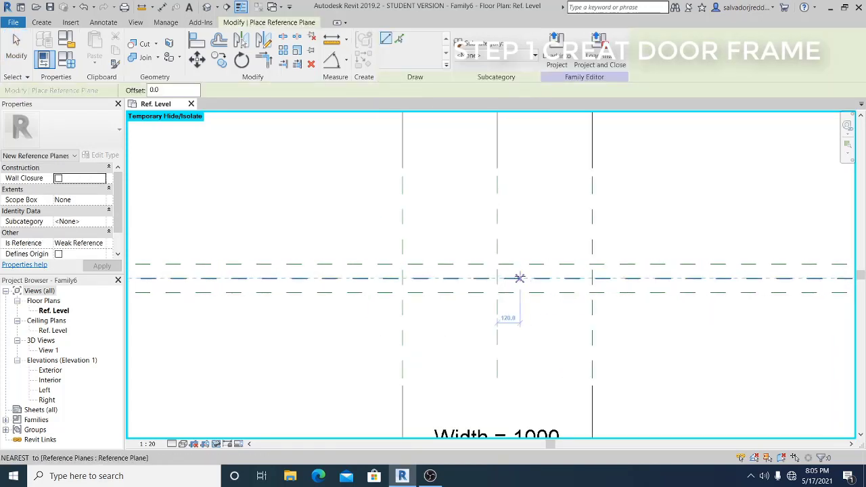
click(518, 275)
click(362, 272)
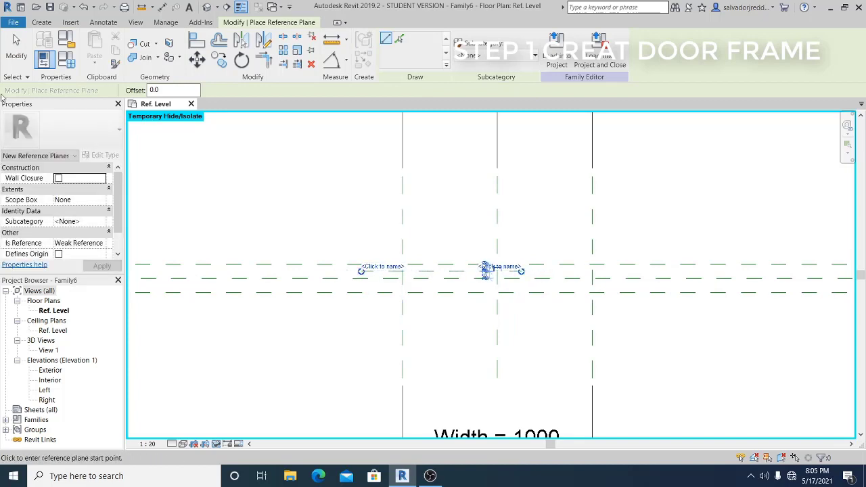
key(Escape)
key(Escape)
- Draw a short vertical reference plane across the wall, about 115 mm inside the opening's left plane
scroll(335, 288, up, 1)
middle_drag(388, 329, 382, 332)
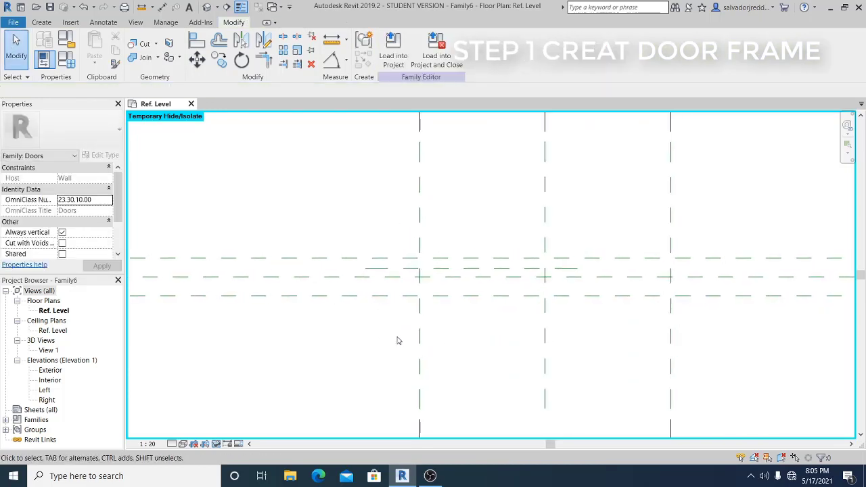
key(r)
key(p)
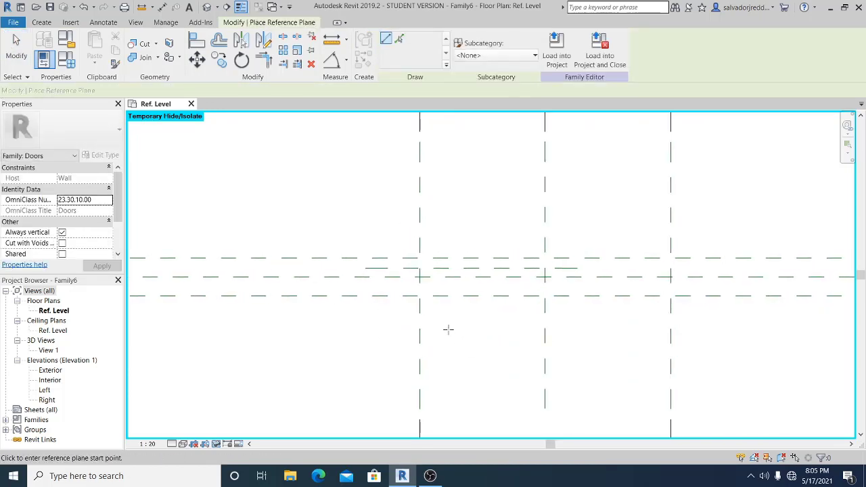
click(448, 330)
click(448, 217)
click(15, 47)
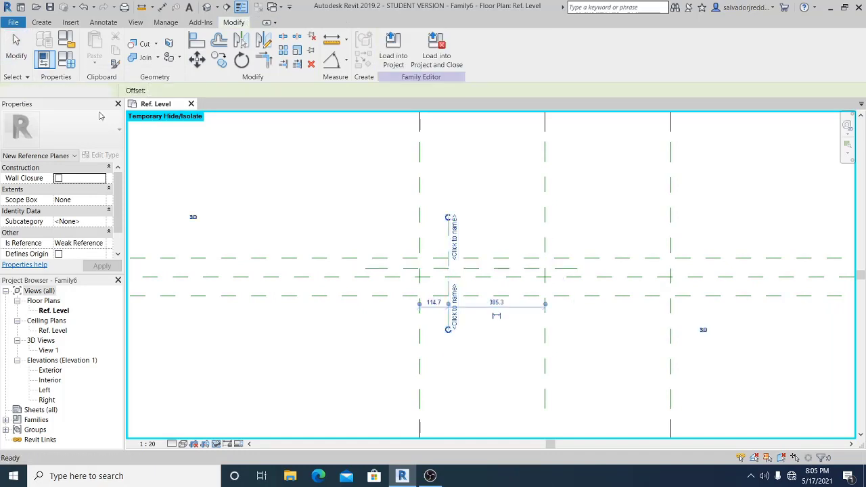
- Place an aligned dimension between the lower wall-face plane and the new horizontal reference plane
scroll(460, 286, up, 1)
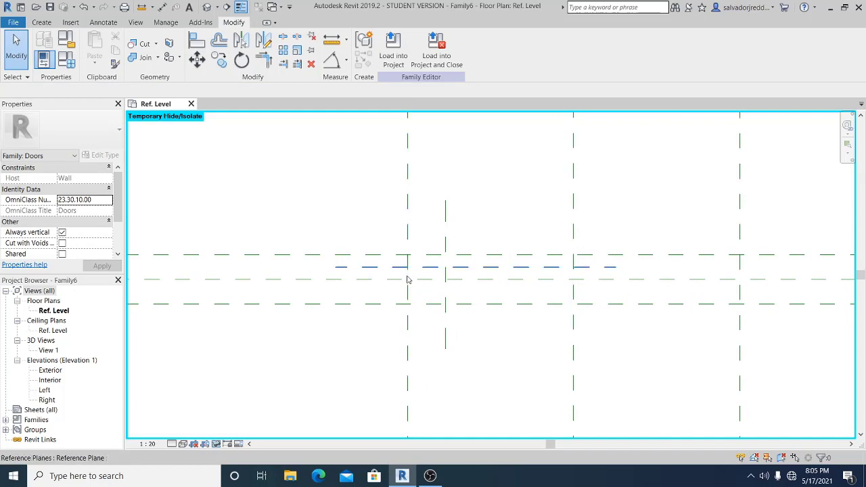
scroll(407, 279, up, 1)
middle_drag(442, 356, 486, 358)
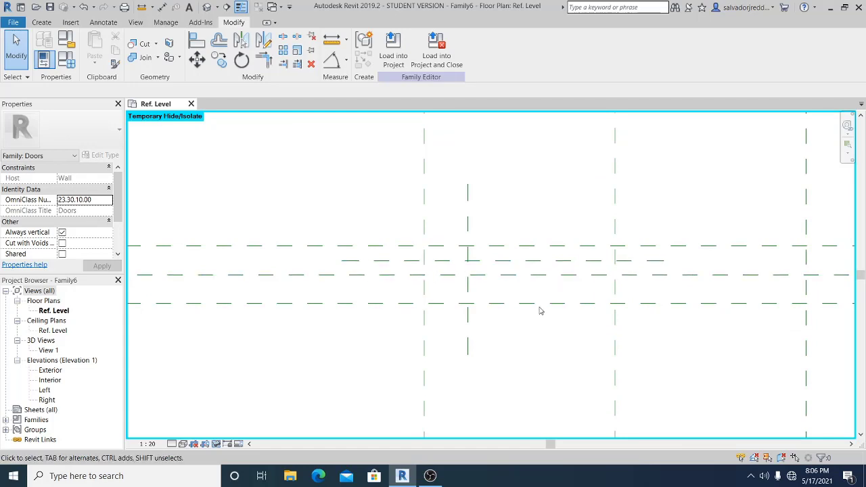
scroll(527, 372, up, 2)
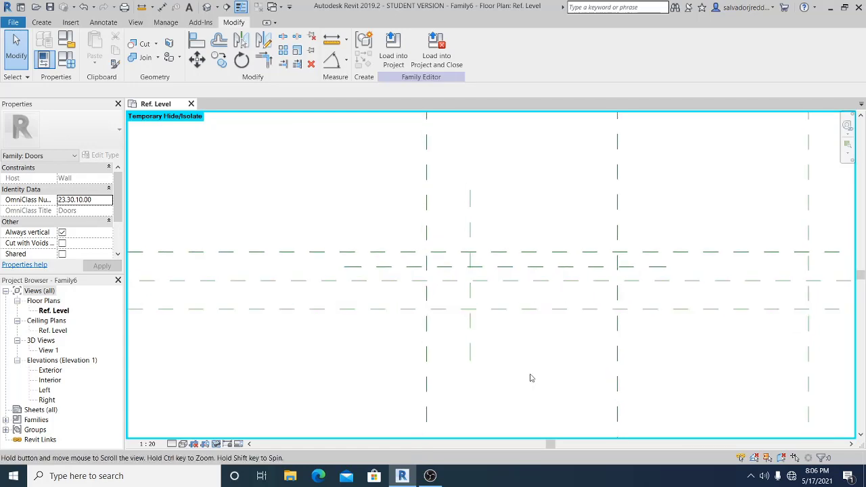
key(d)
key(i)
click(379, 309)
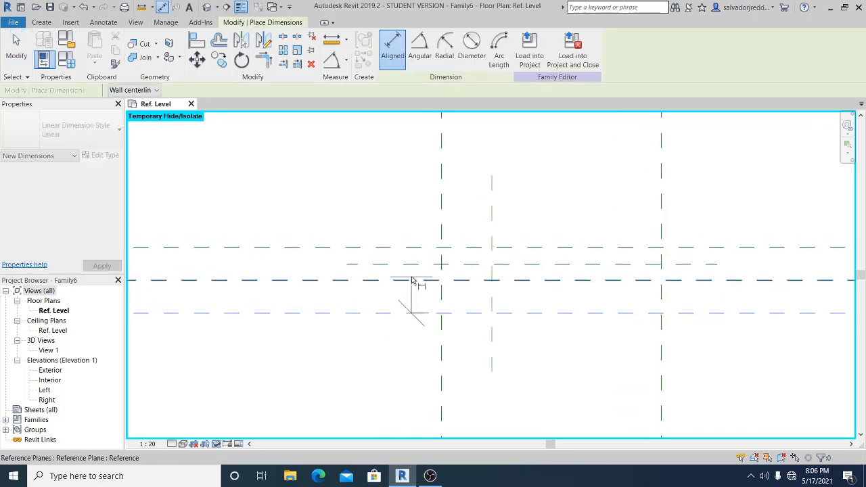
click(366, 265)
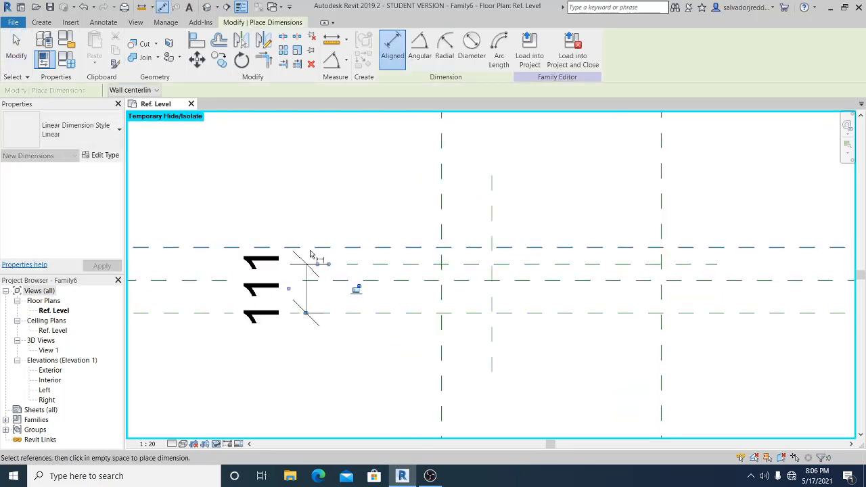
click(17, 48)
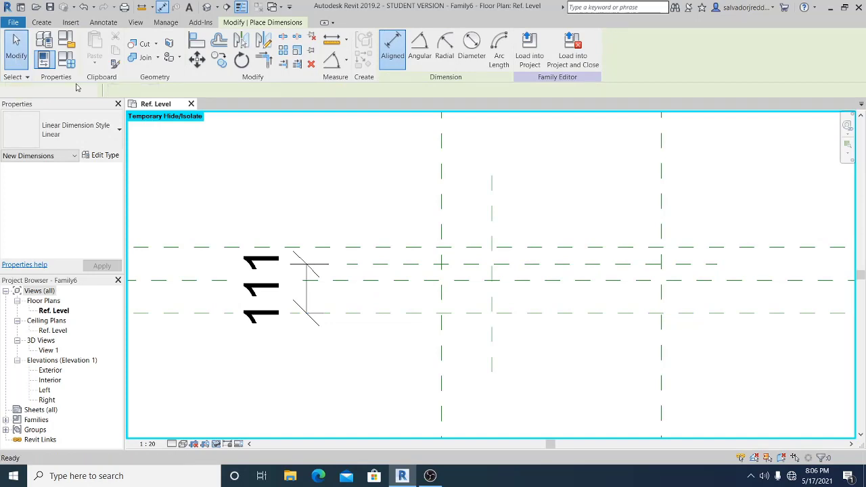
- Set the new horizontal reference plane's distance from the lower wall-face plane to 100 mm
click(299, 280)
click(286, 287)
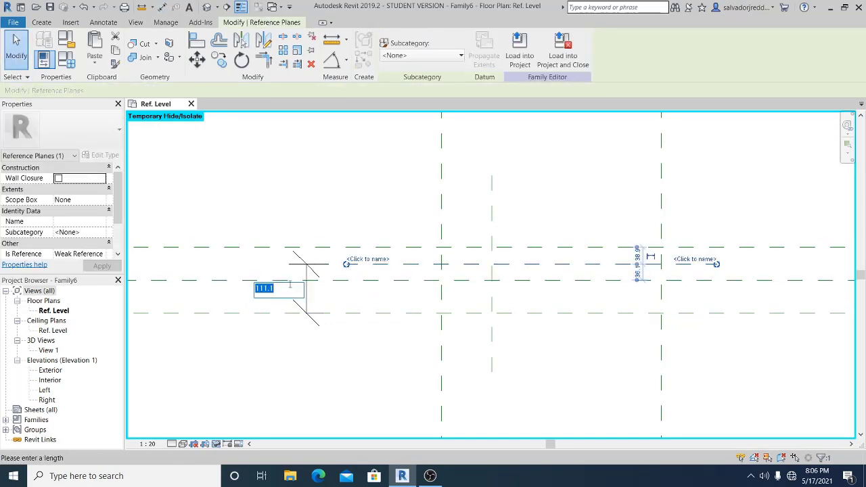
text(100)
key(Return)
click(329, 381)
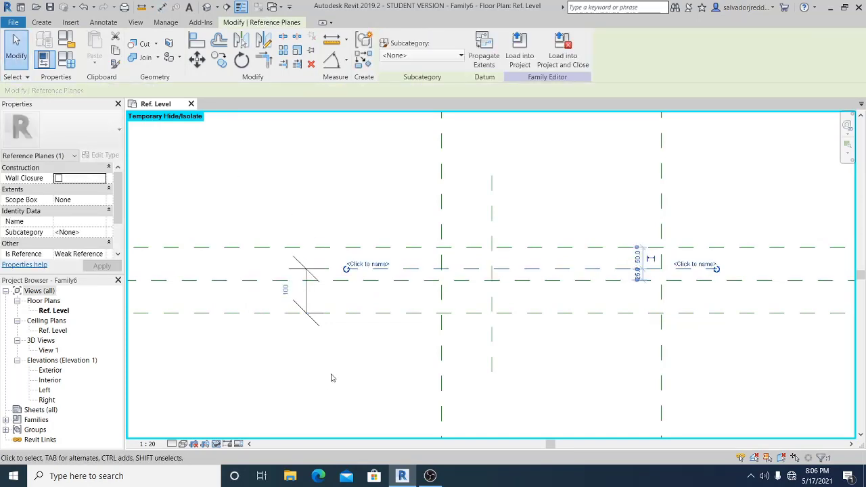
- Change the Ref. Level plan's view scale to 1:5
click(147, 444)
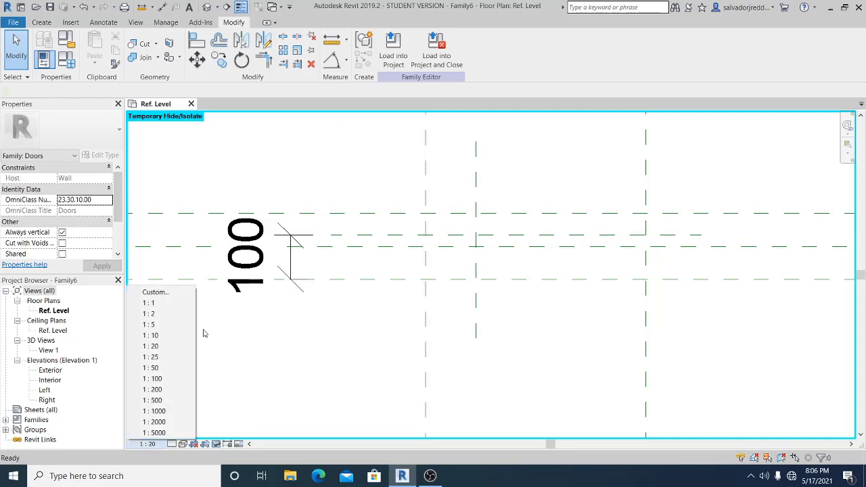
click(149, 324)
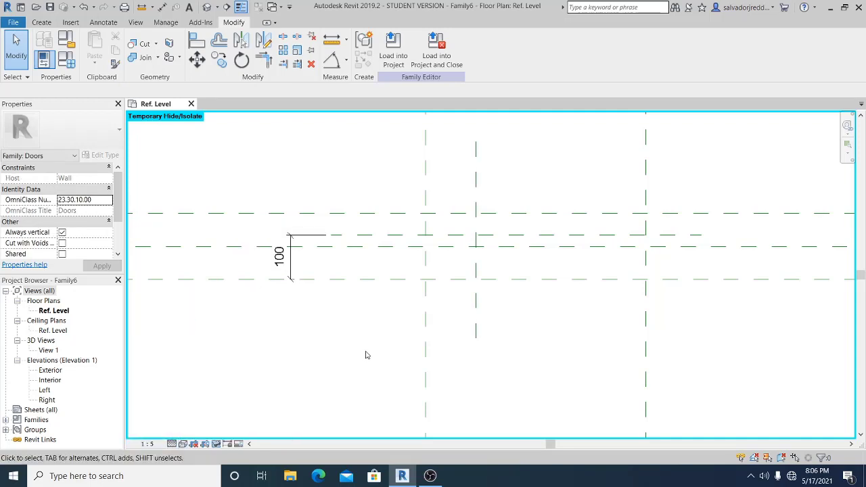
scroll(442, 319, up, 1)
mouse_move(442, 319)
middle_down()
mouse_move(445, 327)
mouse_move(424, 336)
middle_up()
scroll(424, 337, down, 1)
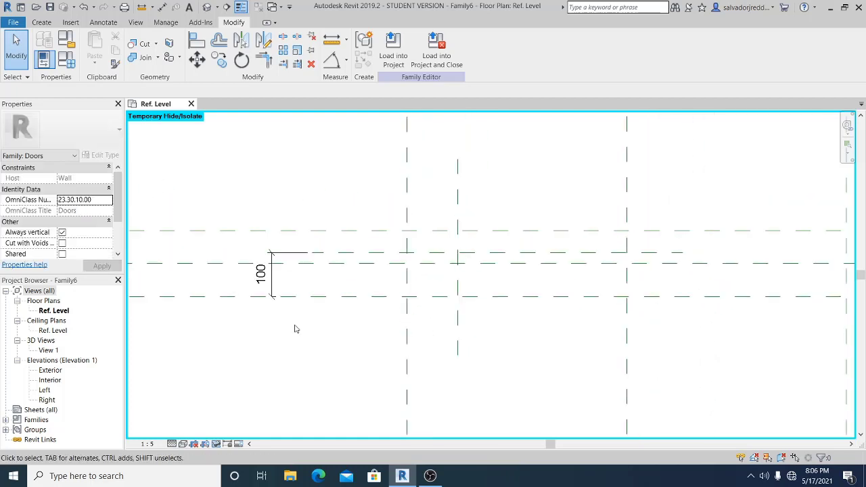
- Label the 100 mm dimension with a new family type parameter named FrameDepth, copying that name for reuse
click(274, 292)
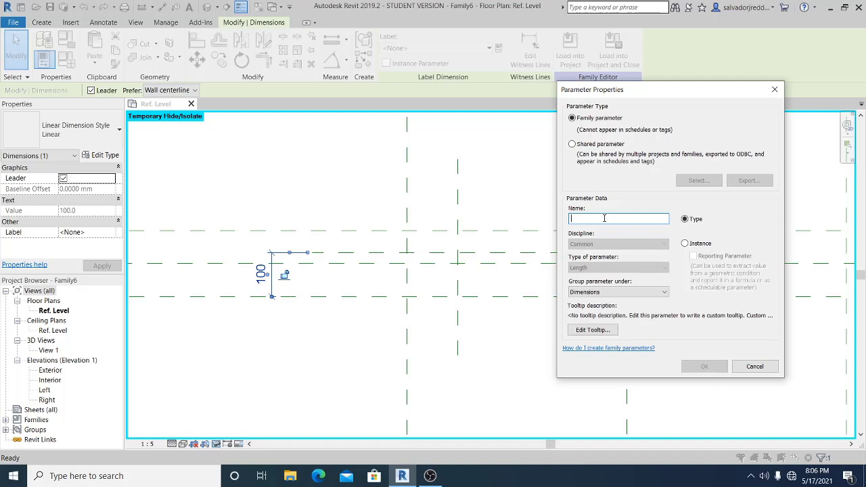
text(Frs)
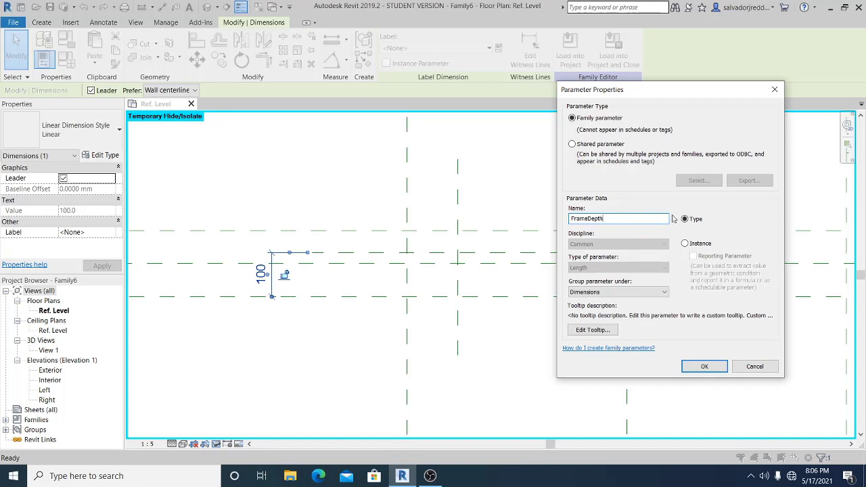
drag(602, 217, 516, 216)
key(ctrl+c)
click(704, 366)
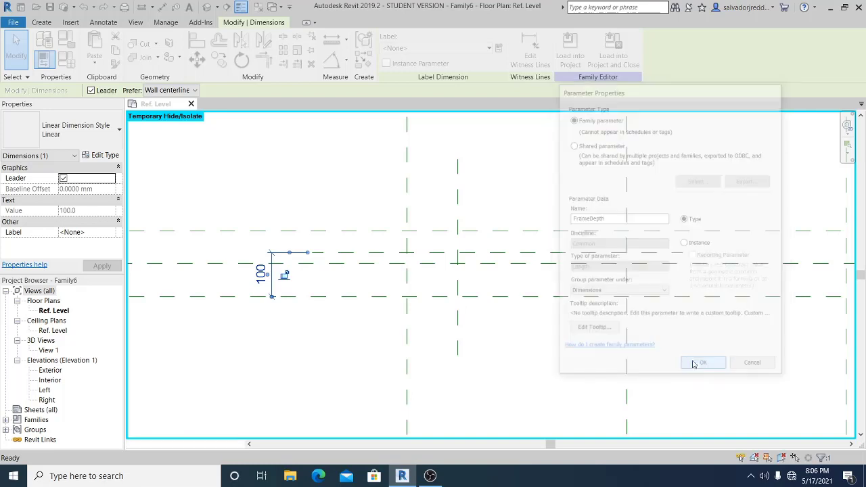
click(256, 321)
- Dimension the distance between the opening's left plane and the new vertical reference plane, placing it above the wall
scroll(382, 325, up, 4)
key(d)
key(i)
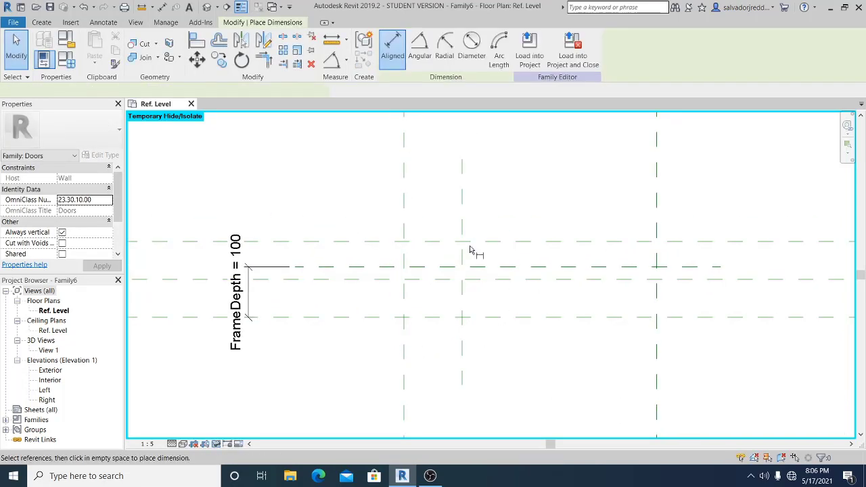
click(463, 233)
click(404, 230)
click(482, 144)
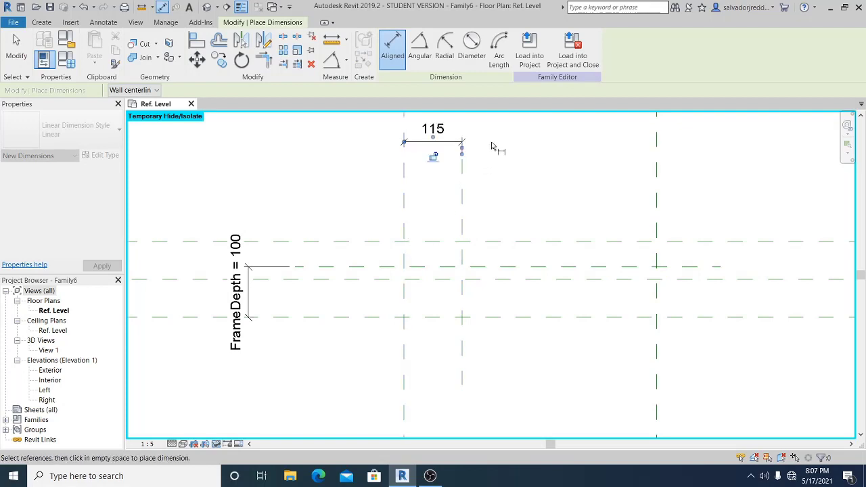
key(Escape)
key(Escape)
- Set the new vertical reference plane's distance from the opening's left plane to 50 mm
scroll(467, 191, up, 2)
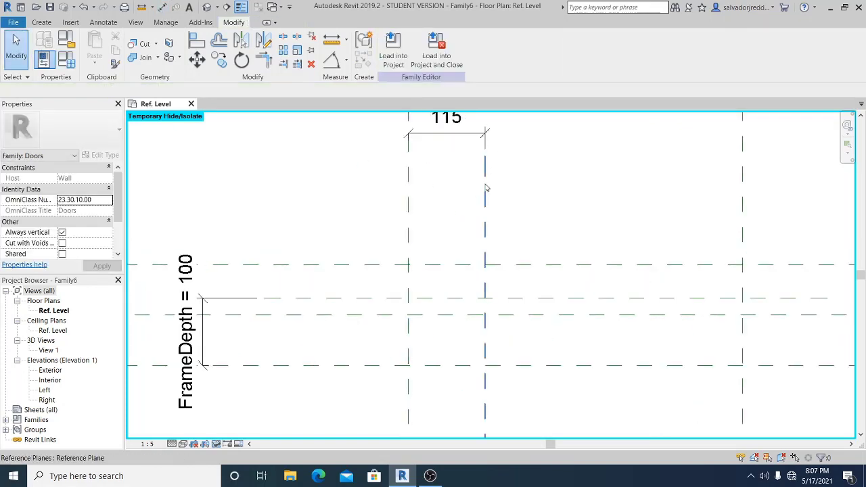
click(486, 188)
click(444, 119)
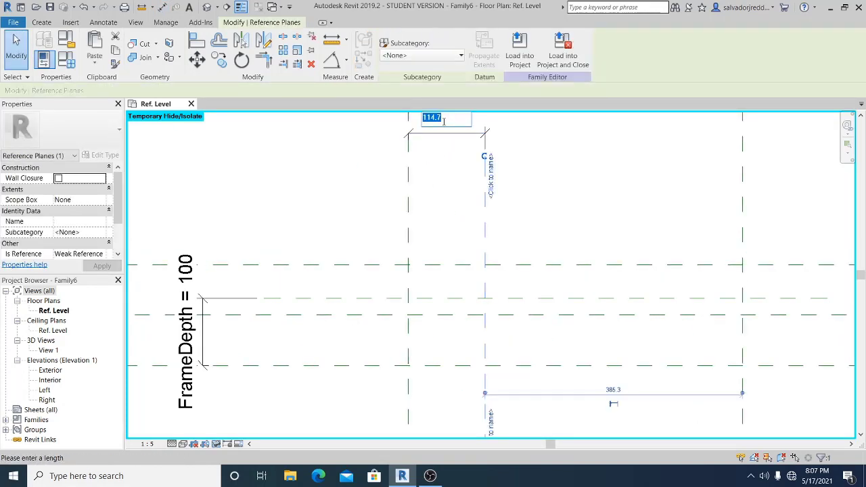
text(50)
key(Return)
scroll(501, 253, down, 2)
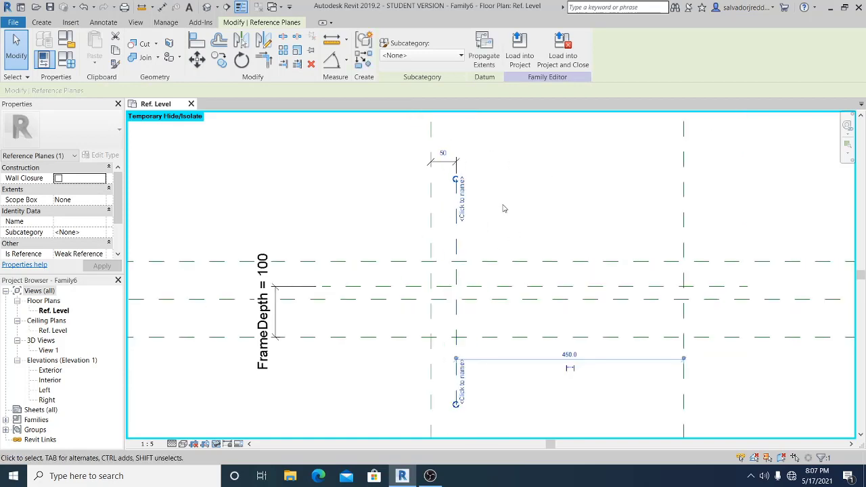
click(505, 209)
- Label the 50 mm dimension with a new family type parameter named FrameWidth
scroll(433, 166, up, 1)
click(438, 162)
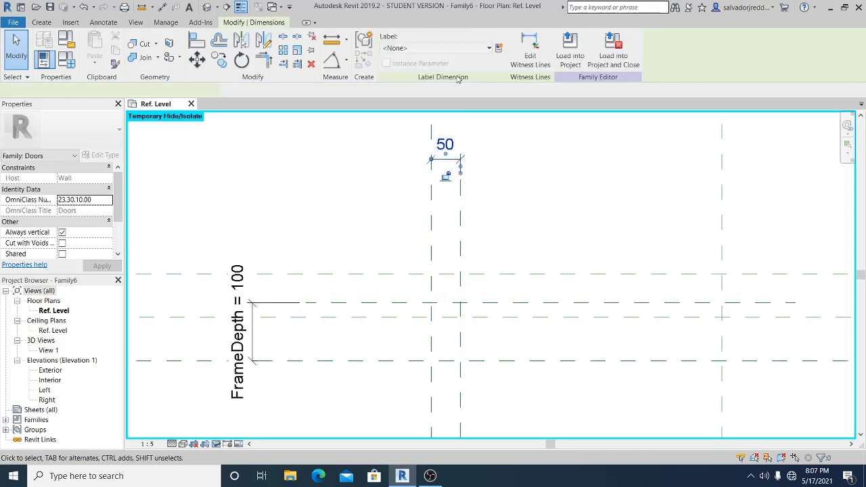
click(498, 47)
key(ctrl+v)
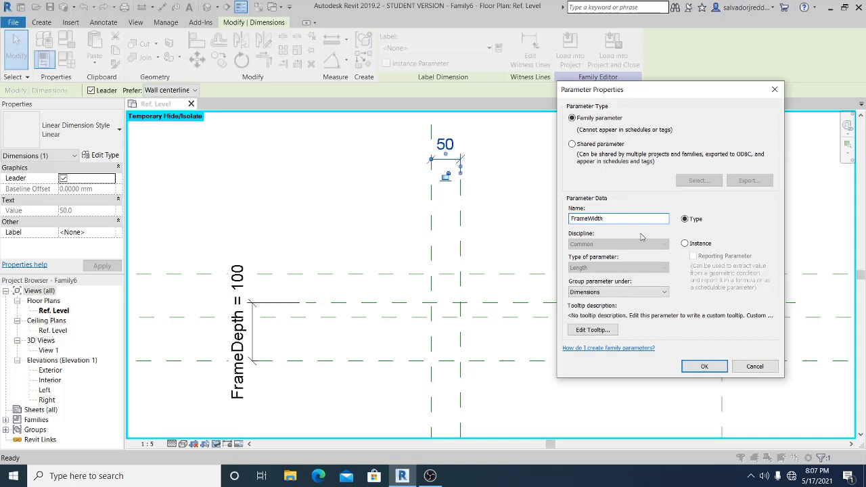
key(ctrl+a)
click(704, 366)
key(Escape)
- Draw a short horizontal reference plane across the left frame, between the wall's centre plane and lower face
scroll(477, 264, down, 2)
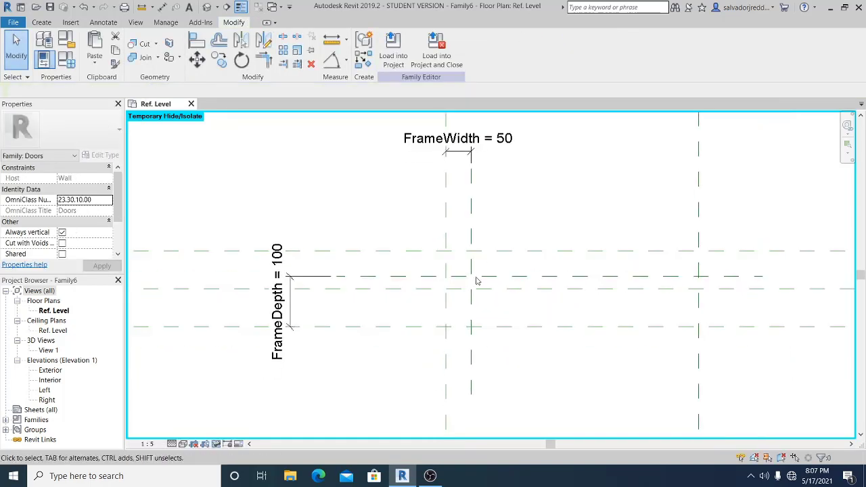
scroll(470, 300, up, 1)
key(r)
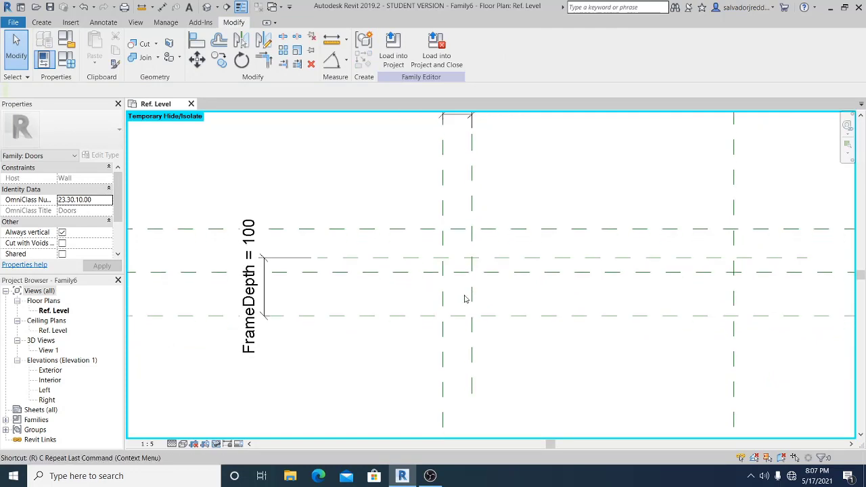
key(p)
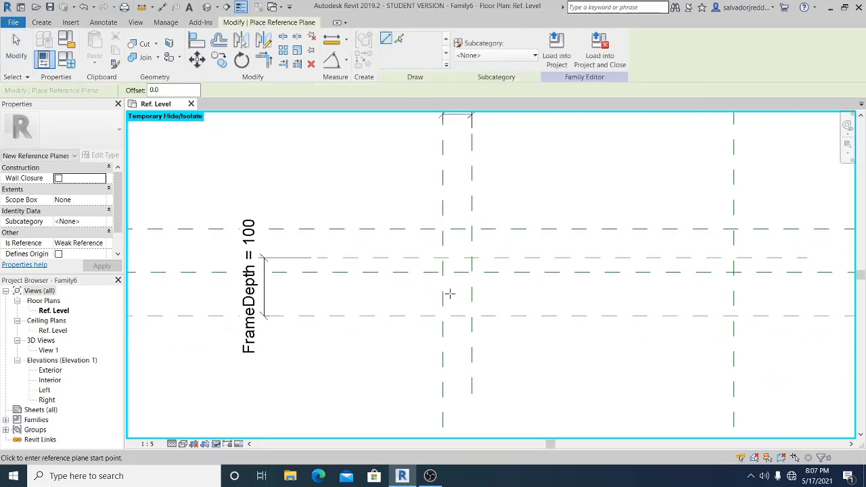
scroll(450, 293, up, 1)
click(530, 284)
click(350, 284)
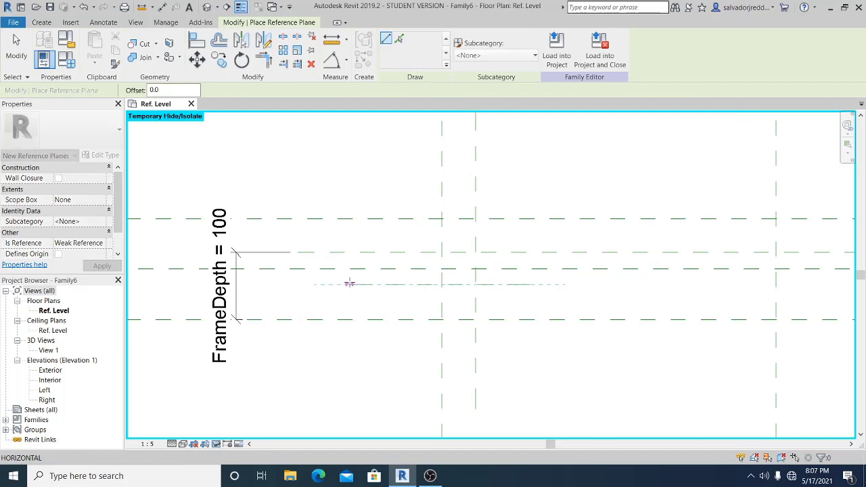
- Draw a short vertical reference plane between the two FrameWidth planes, about 26 mm from the opening's left plane
scroll(411, 332, up, 1)
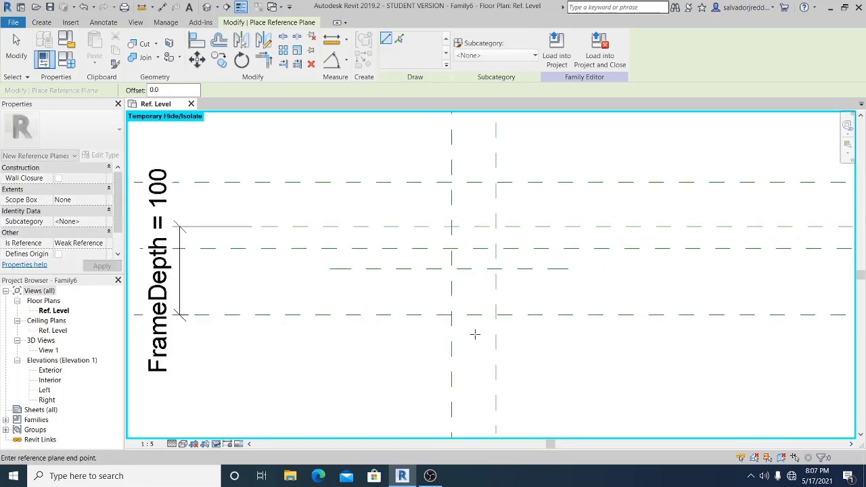
click(475, 333)
click(474, 259)
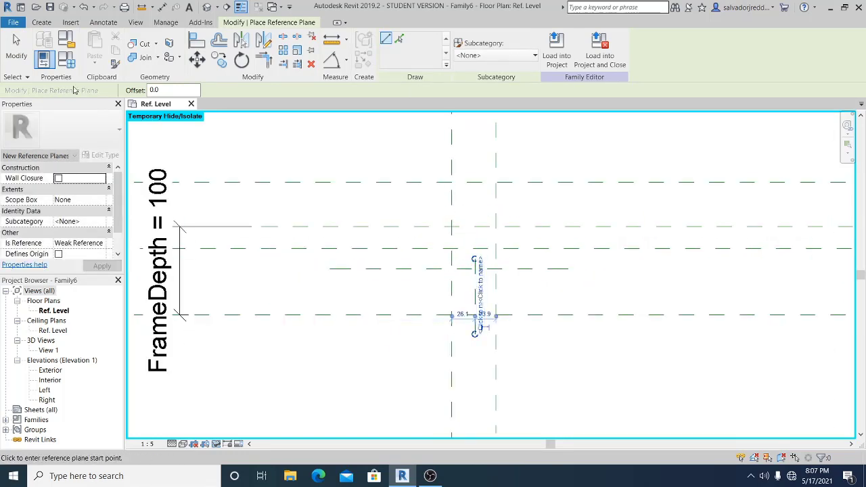
key(Escape)
- Dimension the distance between the short vertical reference plane and the frame's inner plane, placing it above the wall
scroll(463, 263, down, 1)
scroll(469, 268, up, 1)
middle_drag(478, 281, 464, 329)
key(d)
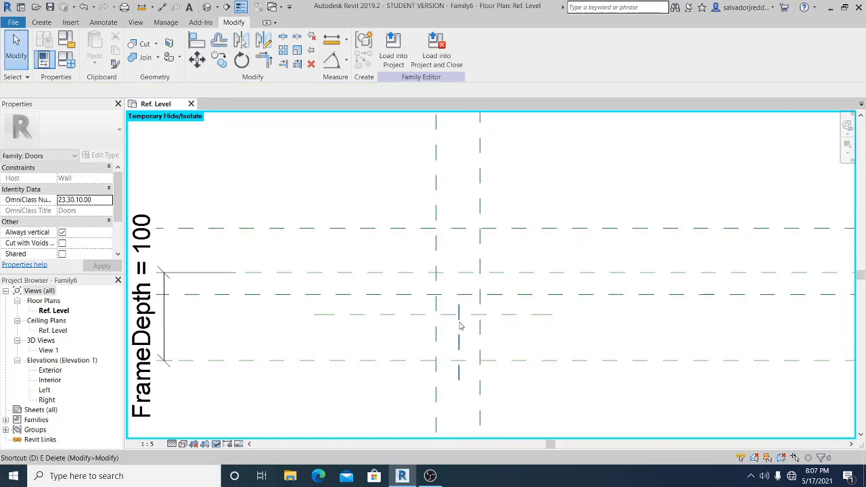
key(i)
scroll(465, 327, up, 1)
click(460, 336)
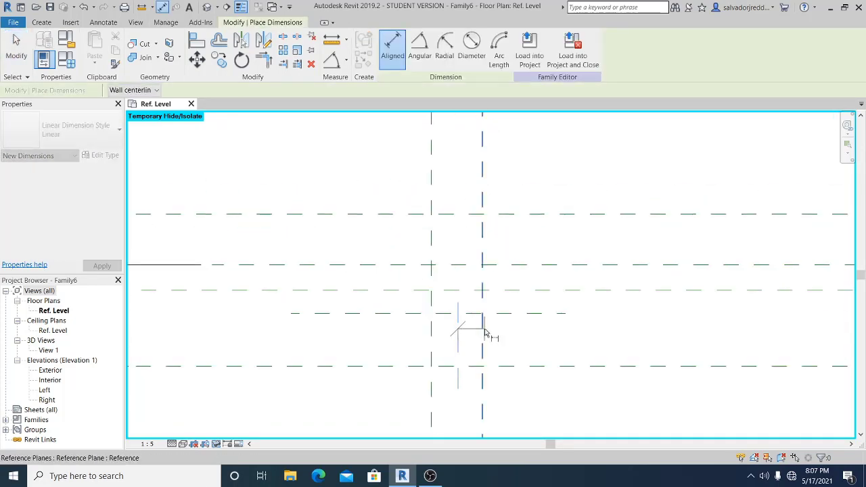
click(483, 338)
click(505, 194)
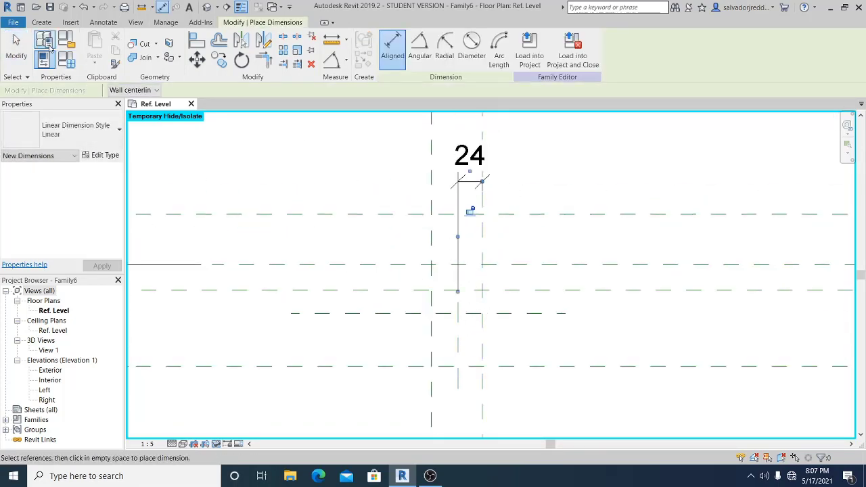
- Set the distance between the short vertical reference plane and the frame's inner plane to 10 mm
key(Escape)
scroll(477, 329, up, 1)
click(469, 332)
scroll(468, 332, down, 4)
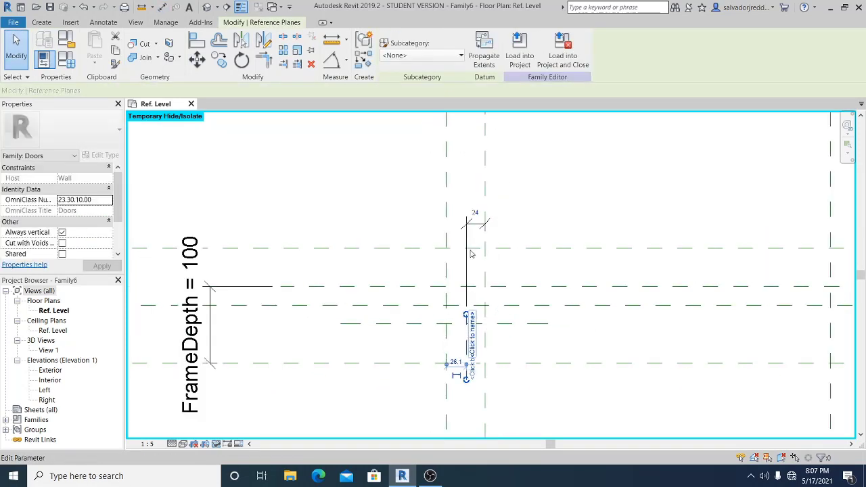
scroll(468, 206, up, 5)
click(494, 237)
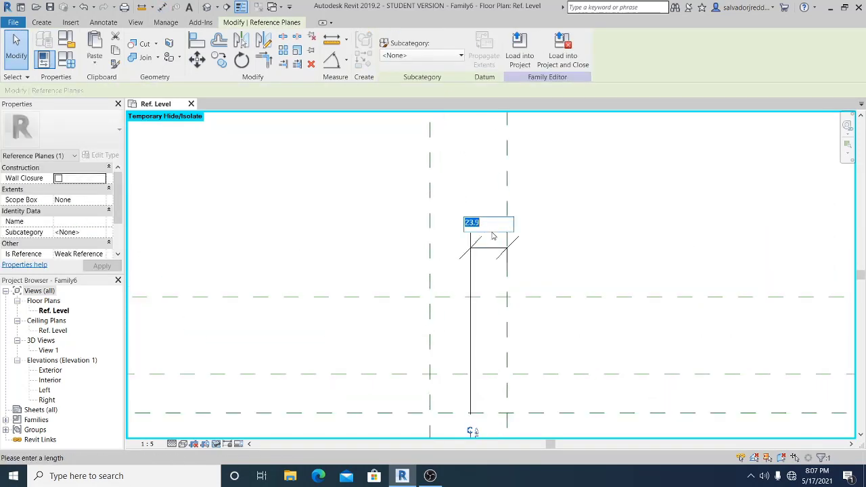
key(Return)
key(Escape)
middle_drag(598, 236, 544, 193)
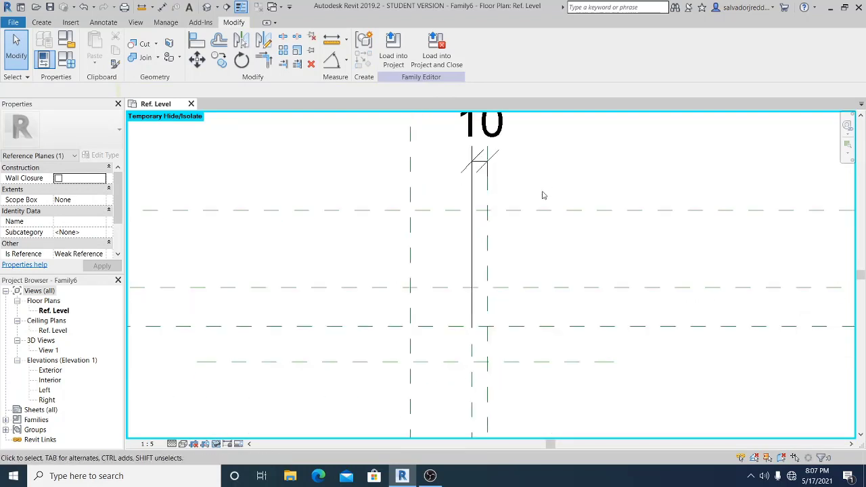
scroll(542, 330, down, 2)
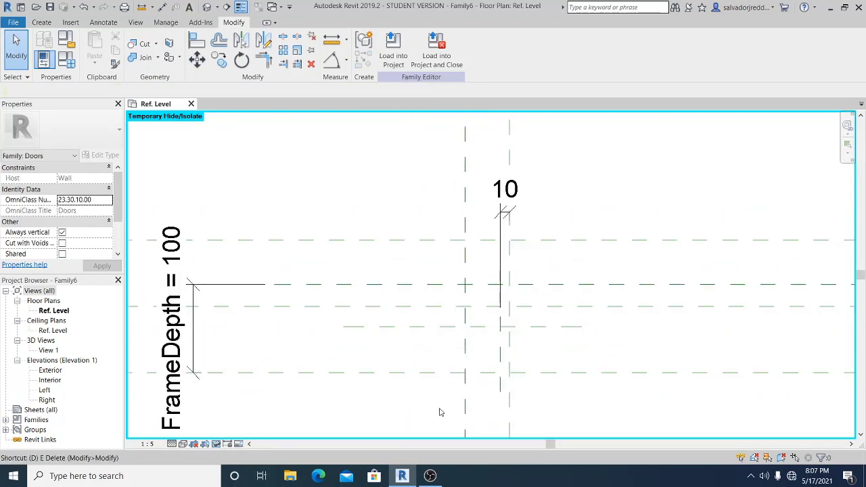
- Dimension the distance between the wall's lower face plane and the short horizontal reference plane, placing it beside the left frame
key(d)
key(i)
click(449, 372)
click(451, 327)
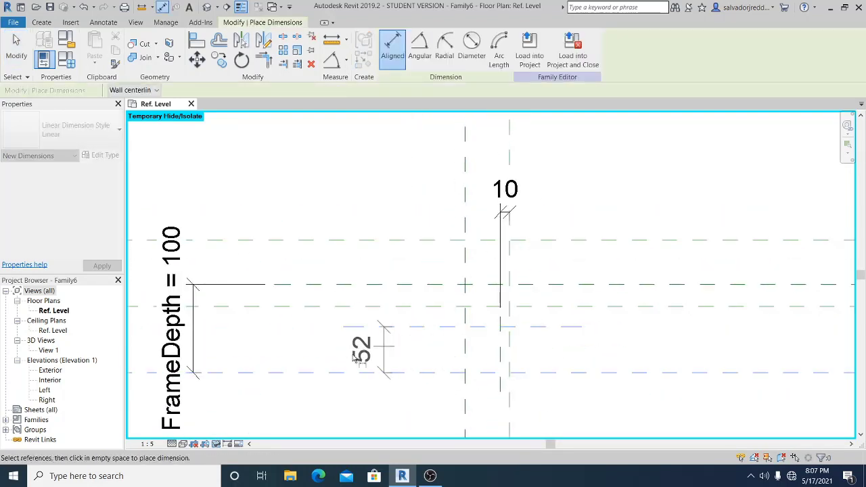
click(329, 353)
key(Escape)
key(Escape)
- Set the distance between the short horizontal reference plane and the wall's lower face plane to 30 mm
scroll(377, 333, up, 1)
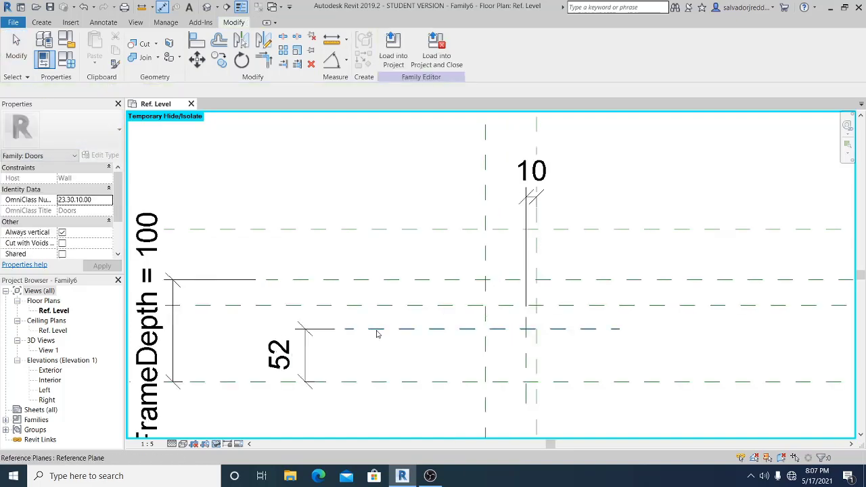
click(378, 334)
click(290, 355)
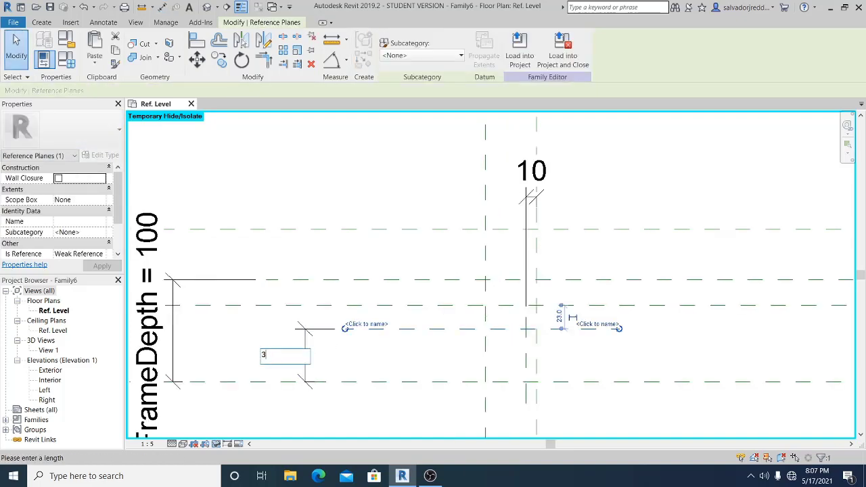
key(Return)
click(648, 155)
scroll(426, 248, down, 2)
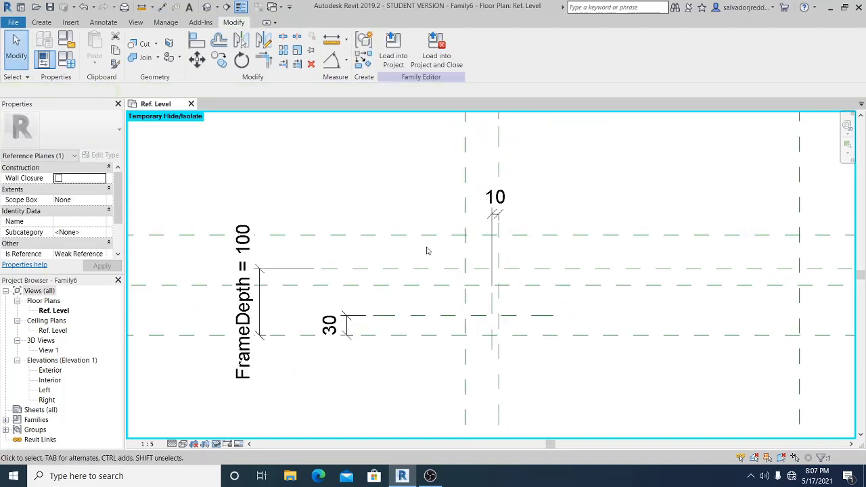
scroll(497, 352, down, 1)
mouse_move(497, 352)
middle_down()
mouse_move(458, 325)
mouse_move(459, 342)
mouse_move(489, 339)
mouse_move(479, 352)
middle_up()
scroll(486, 321, up, 1)
scroll(485, 322, down, 2)
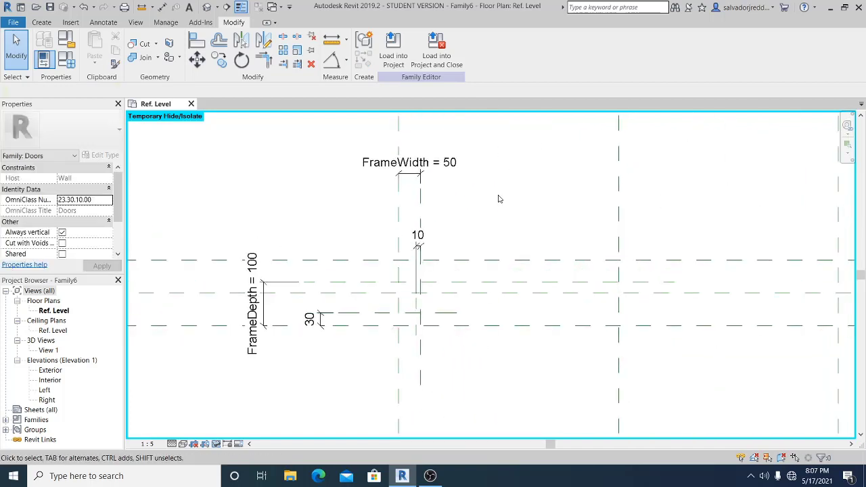
middle_drag(501, 218, 405, 242)
scroll(411, 243, down, 1)
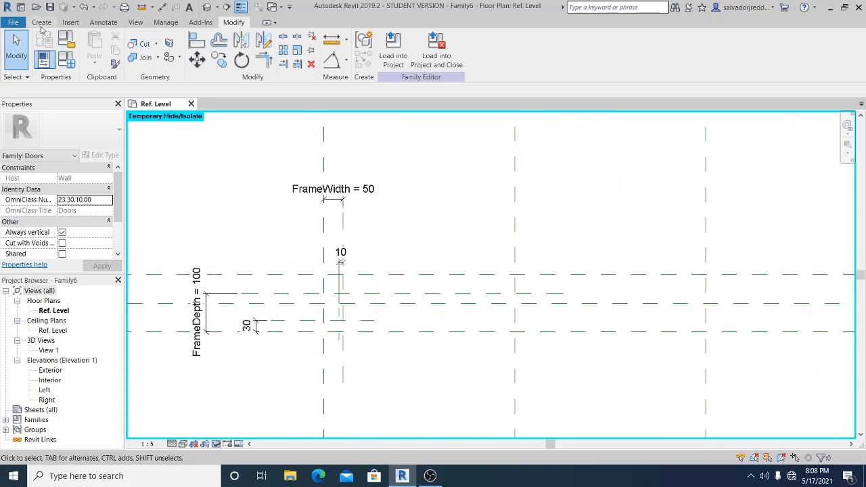
- Start a sweep with a sketched path on the Interior reference plane and open the Interior elevation for it
click(41, 22)
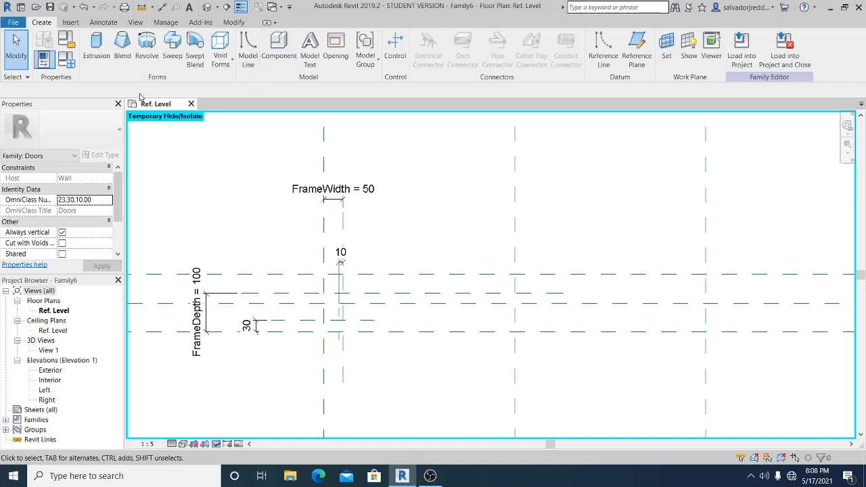
click(163, 64)
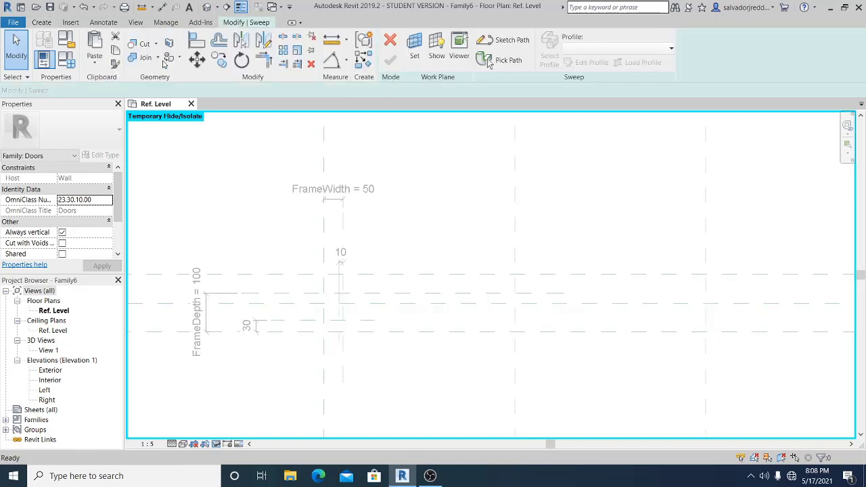
click(521, 42)
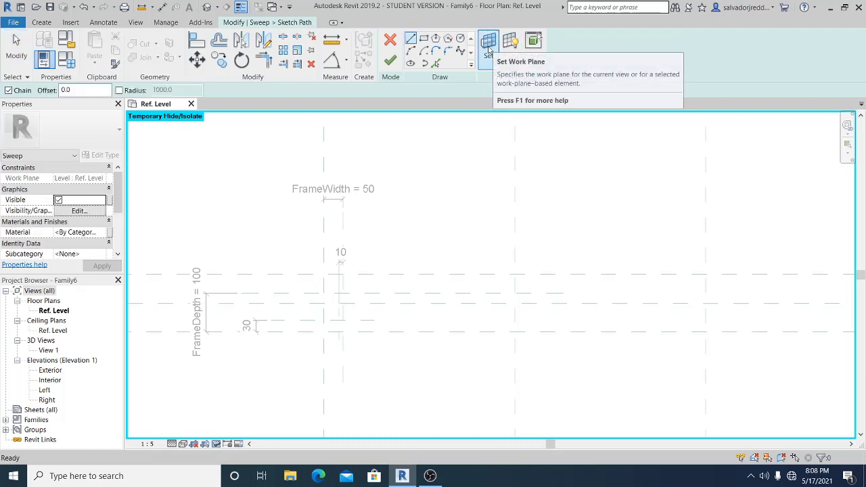
click(490, 52)
click(323, 246)
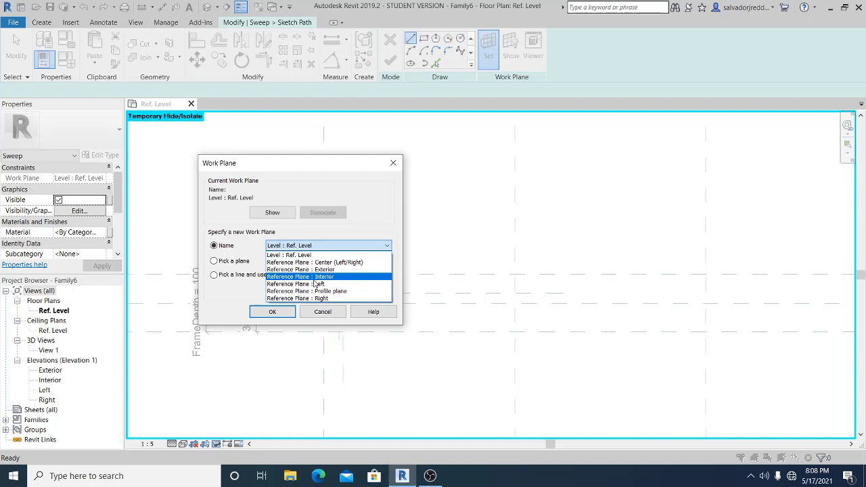
click(315, 278)
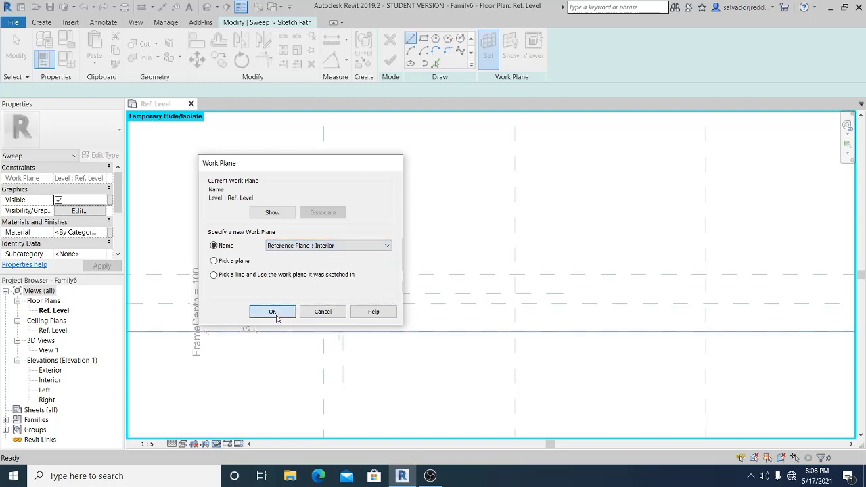
click(272, 313)
click(391, 156)
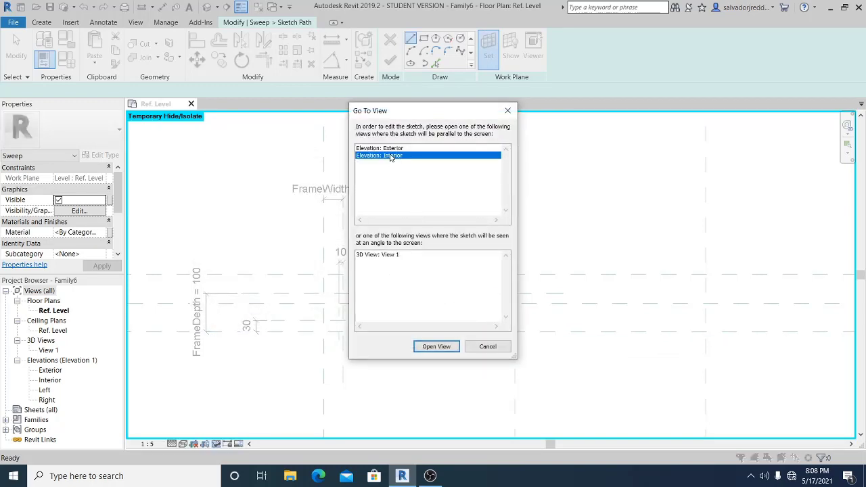
click(436, 347)
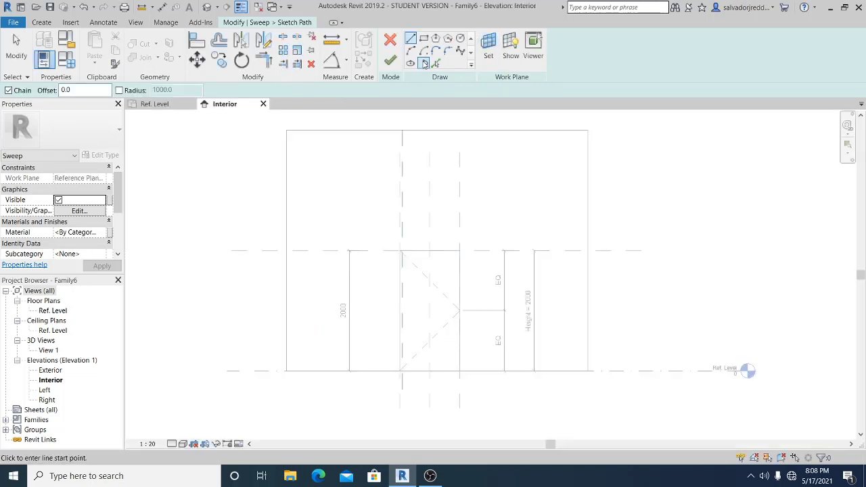
- Create locked path lines by picking the opening's Left, Right and head reference planes
click(437, 64)
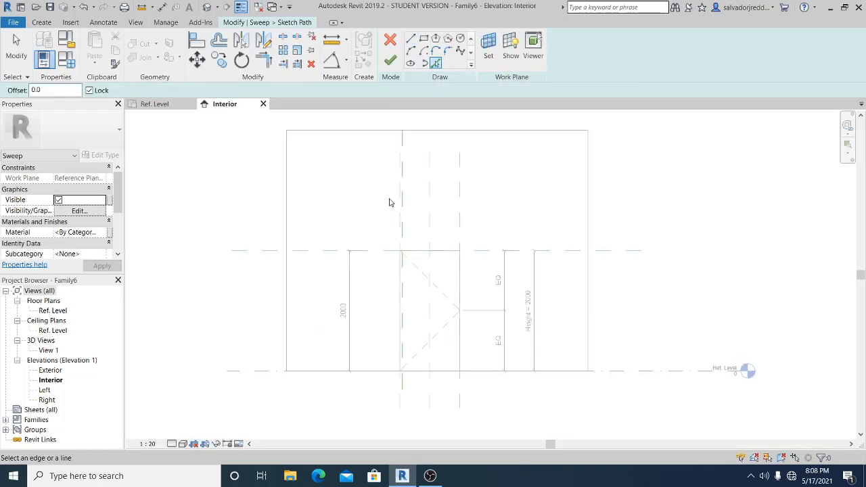
scroll(388, 200, up, 1)
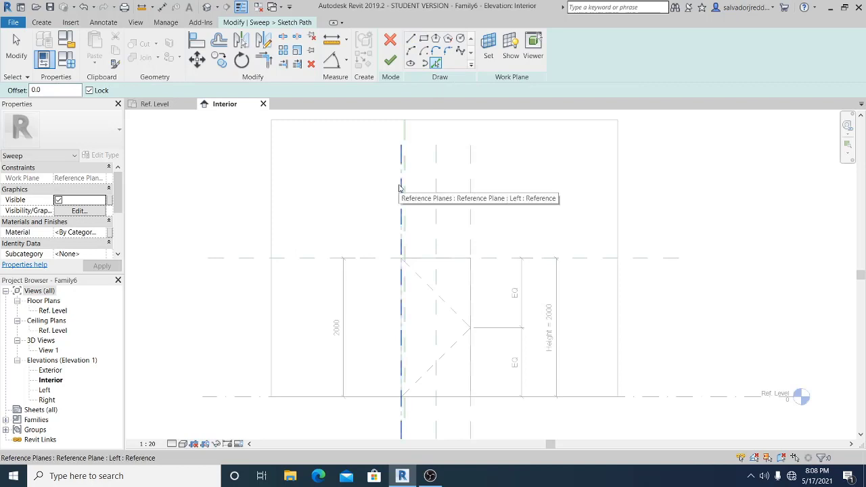
click(400, 188)
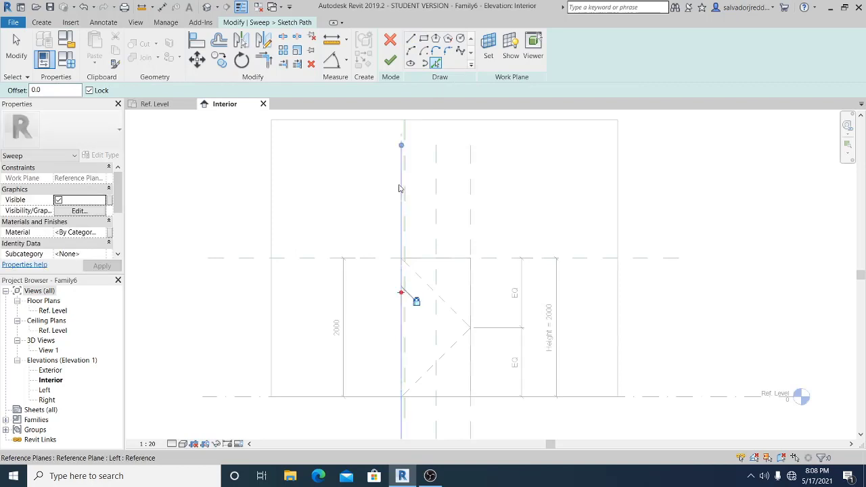
click(475, 204)
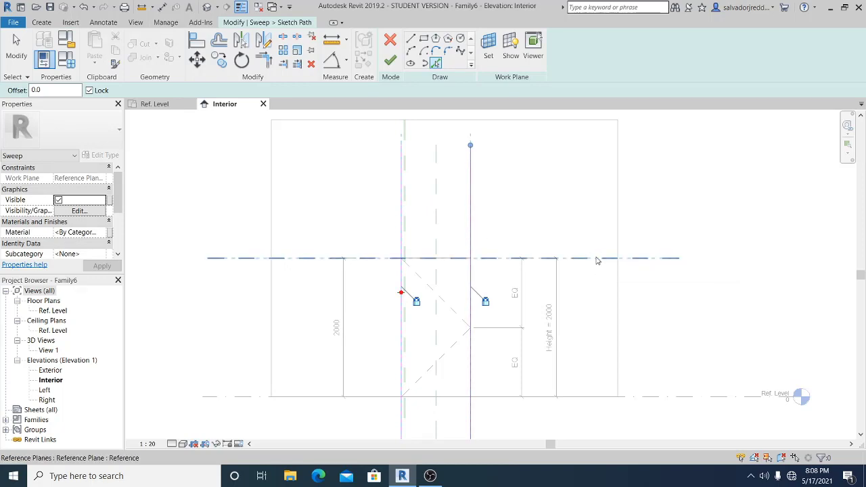
click(596, 258)
click(25, 58)
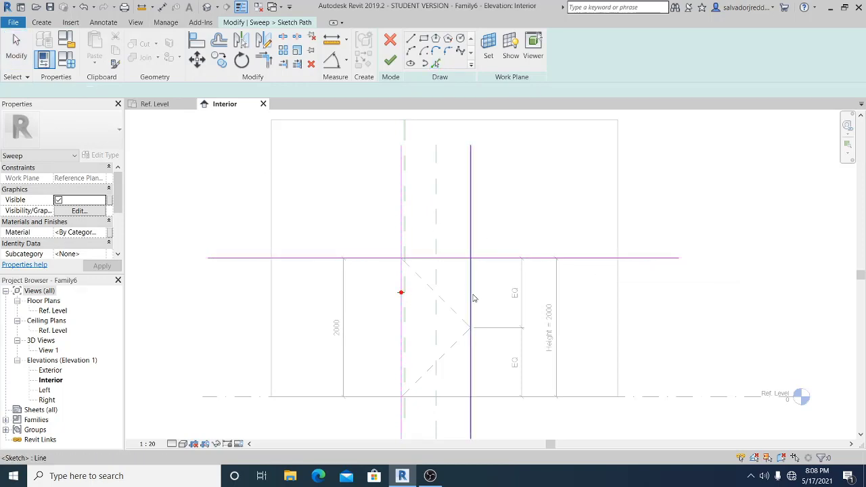
- Trim the head line and the two vertical path lines to corners at the top of the opening
middle_drag(472, 294, 478, 279)
key(t)
key(r)
click(477, 258)
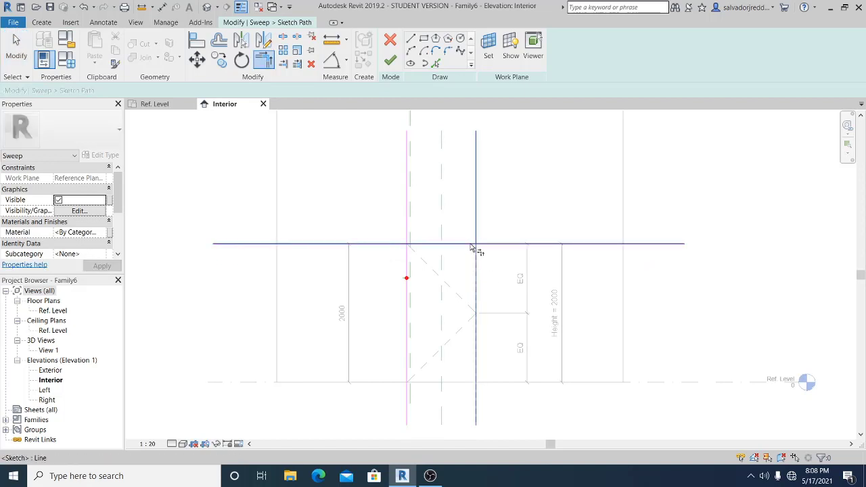
click(422, 246)
click(415, 245)
click(406, 258)
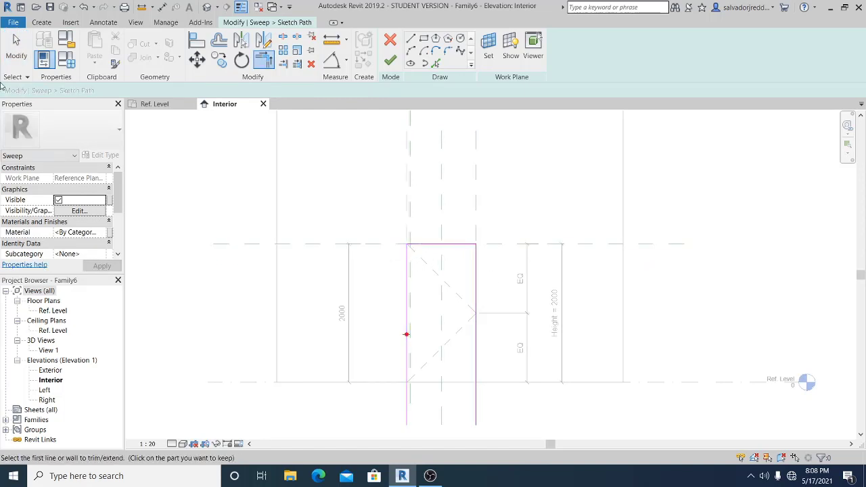
click(16, 52)
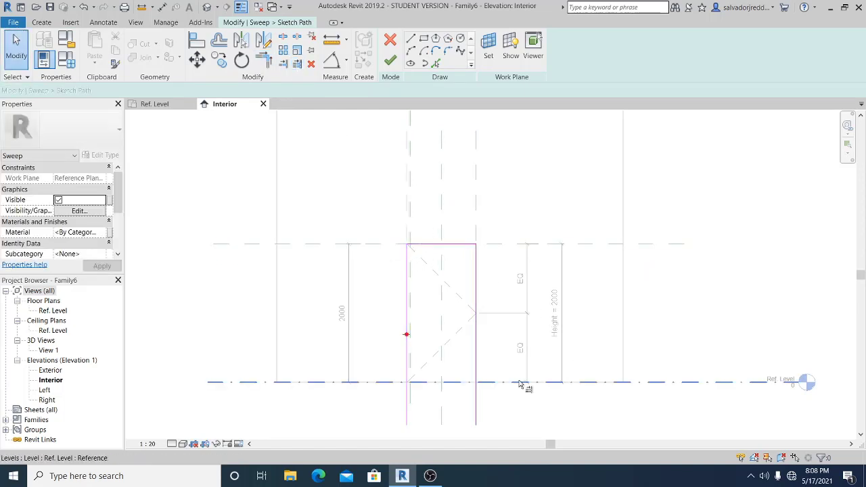
- Trim both vertical path lines to the Ref. Level and finish the sweep path
click(297, 65)
click(477, 352)
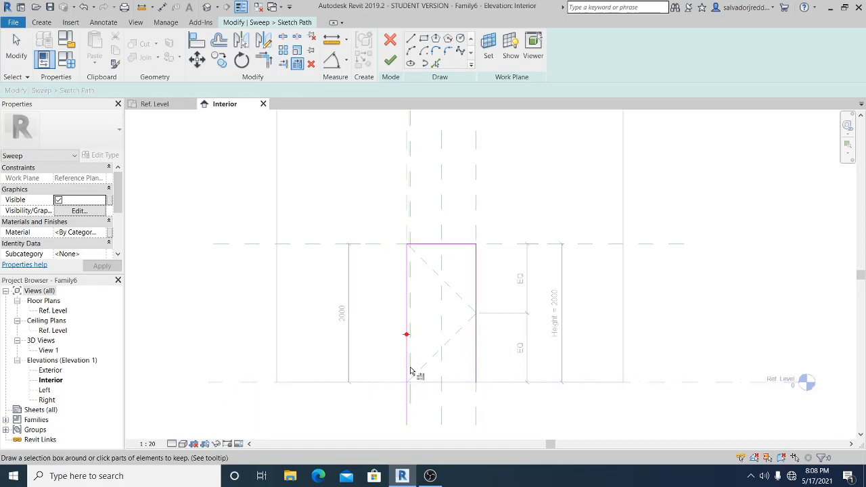
click(408, 358)
click(16, 49)
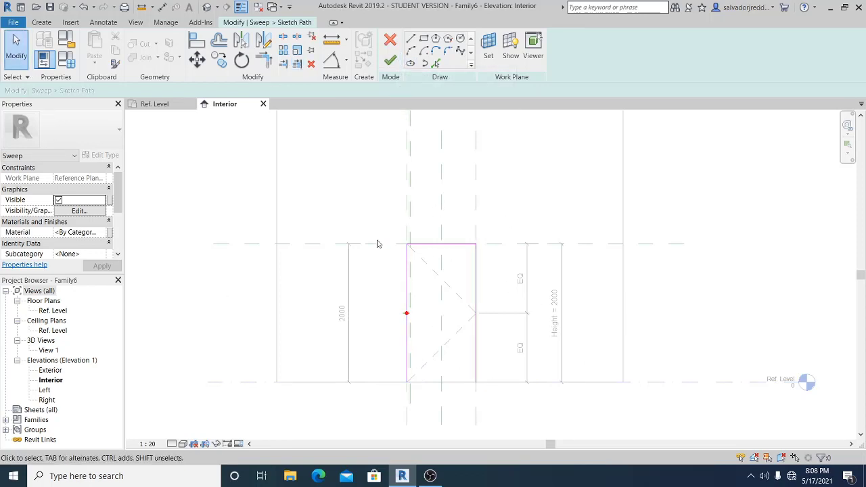
click(390, 61)
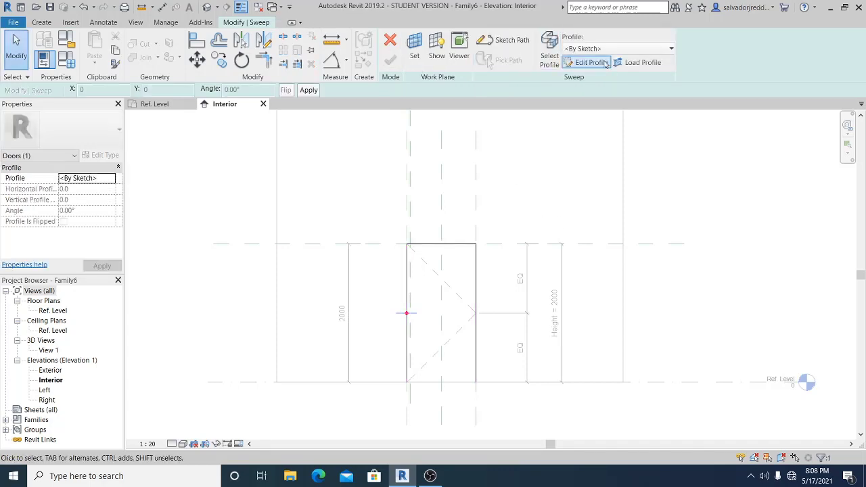
- Open the sweep's profile sketch for editing in the Ref. Level floor plan
click(589, 62)
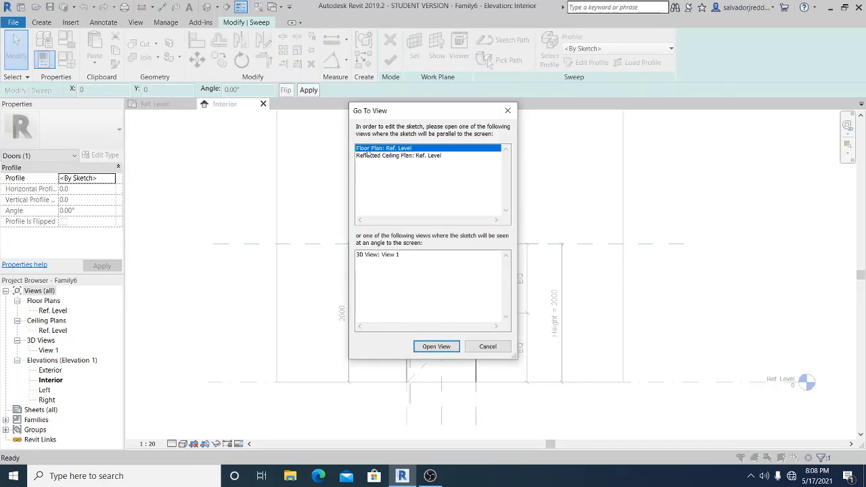
click(443, 348)
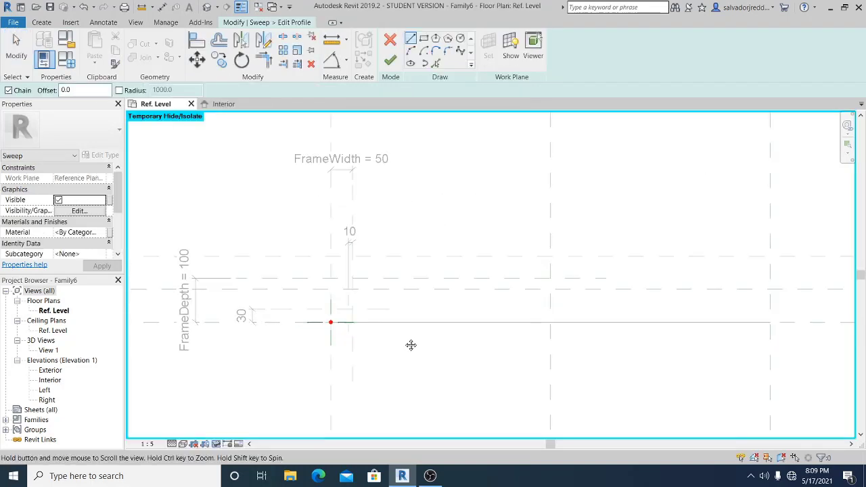
middle_drag(411, 345, 443, 336)
- Create locked profile lines by picking the reference planes that define FrameDepth and FrameWidth
click(437, 67)
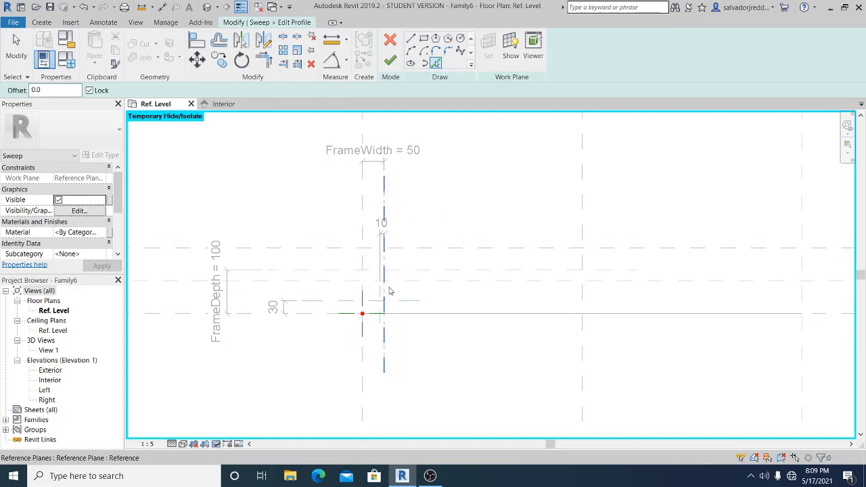
scroll(390, 291, up, 1)
middle_drag(425, 309, 474, 332)
scroll(501, 306, down, 1)
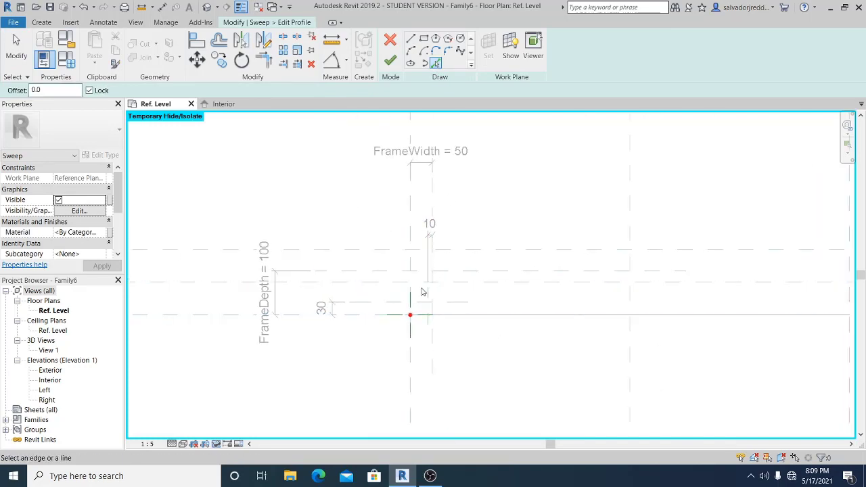
click(348, 272)
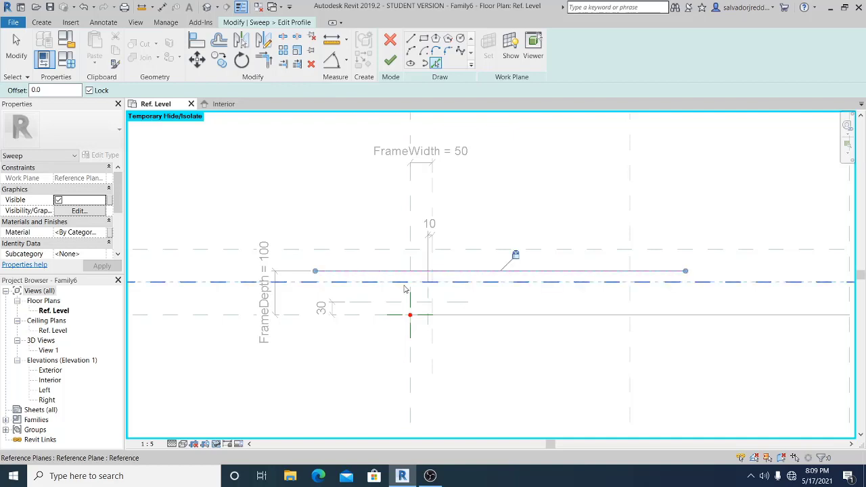
scroll(430, 291, up, 2)
scroll(433, 287, down, 2)
scroll(434, 298, up, 1)
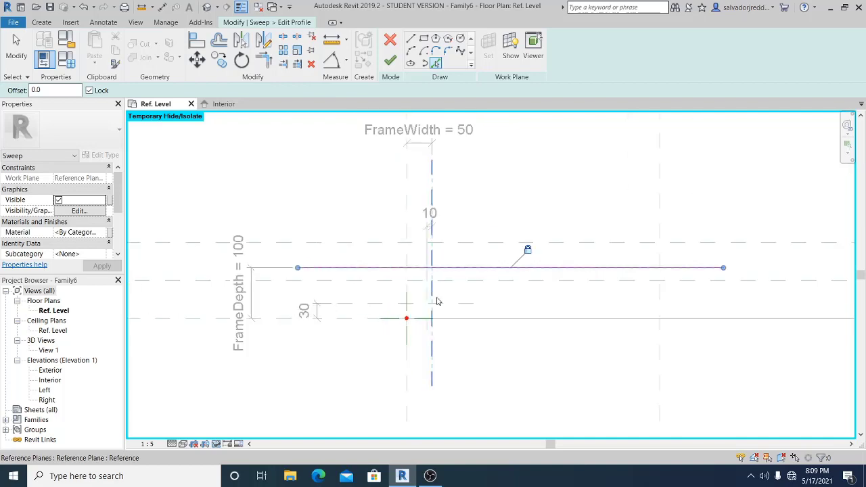
click(437, 301)
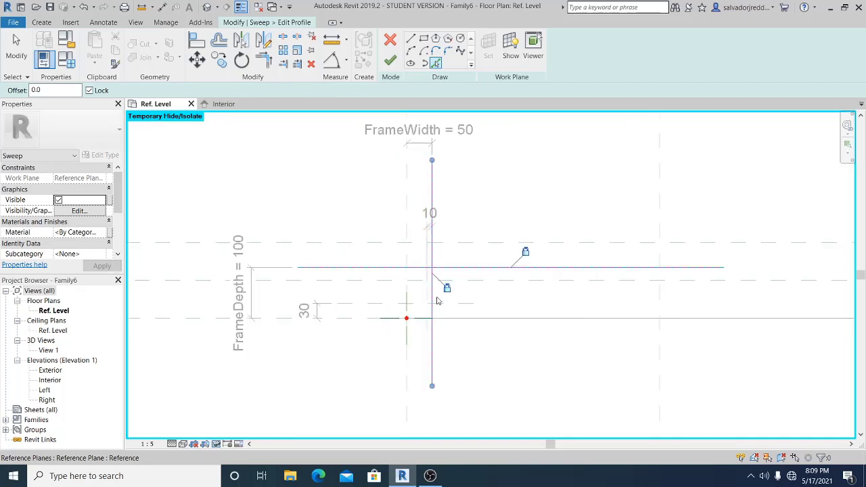
- Create locked profile lines from the rebate's reference planes, the 30 mm depth offset and the 10 mm width offset
scroll(443, 291, up, 2)
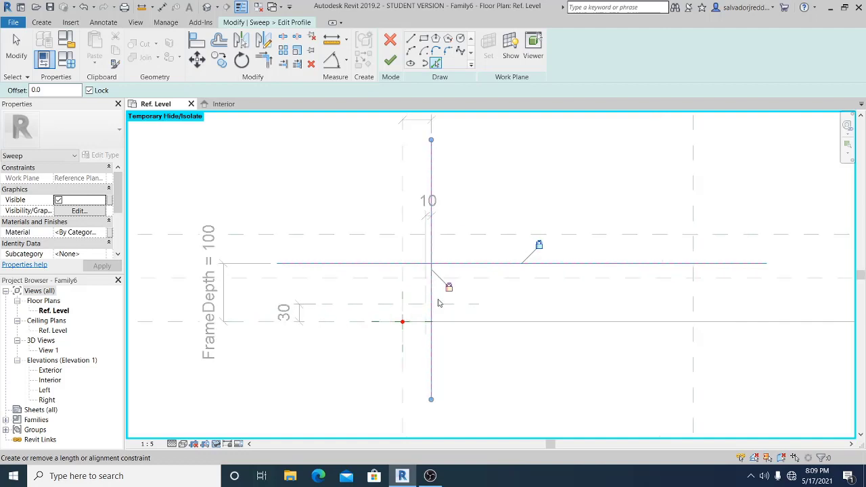
click(478, 308)
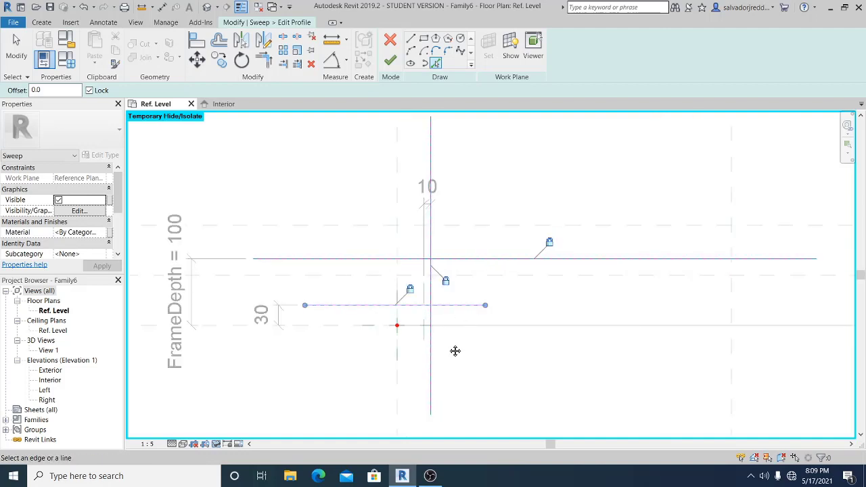
middle_drag(456, 350, 467, 340)
scroll(294, 305, up, 1)
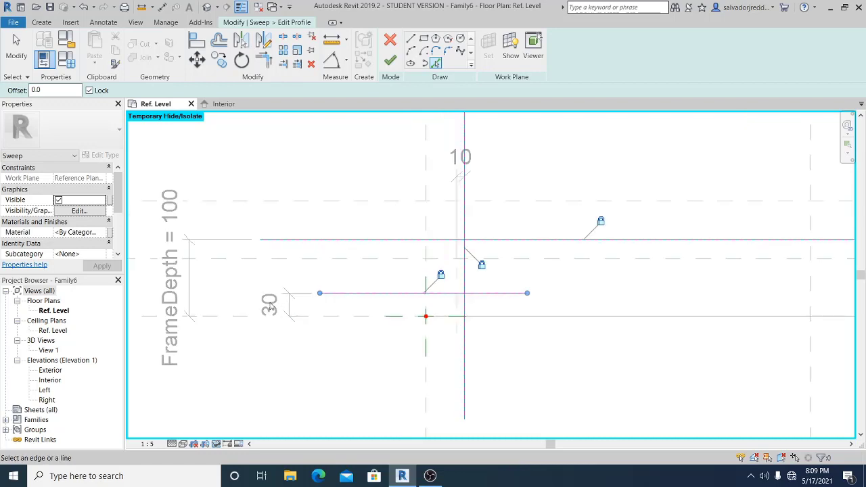
scroll(452, 310, up, 1)
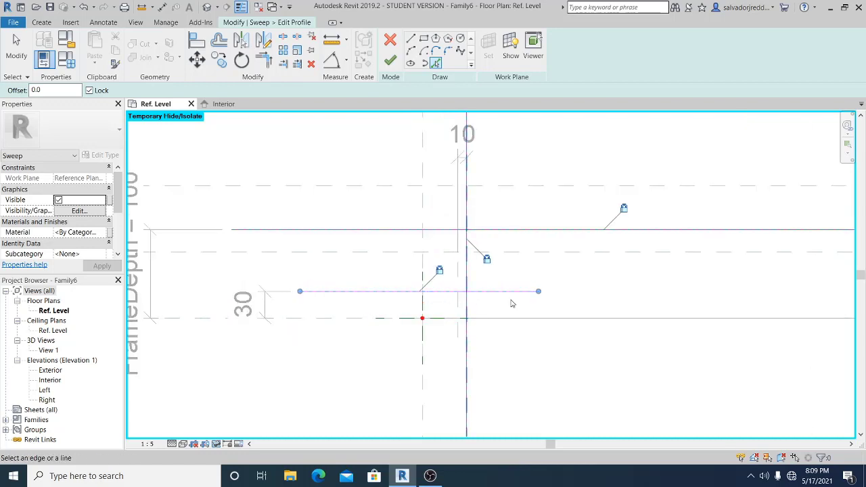
click(458, 305)
- Create locked profile lines from the Left reference plane and the horizontal wall-face plane through the path's start point
click(425, 175)
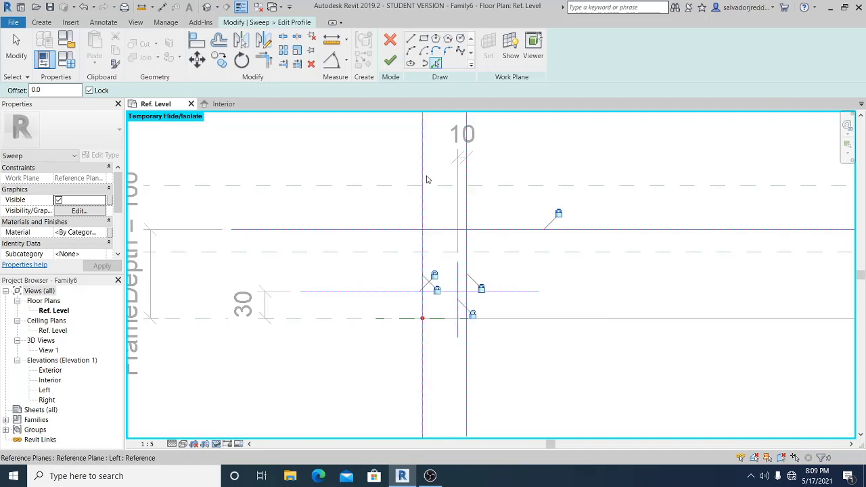
click(519, 317)
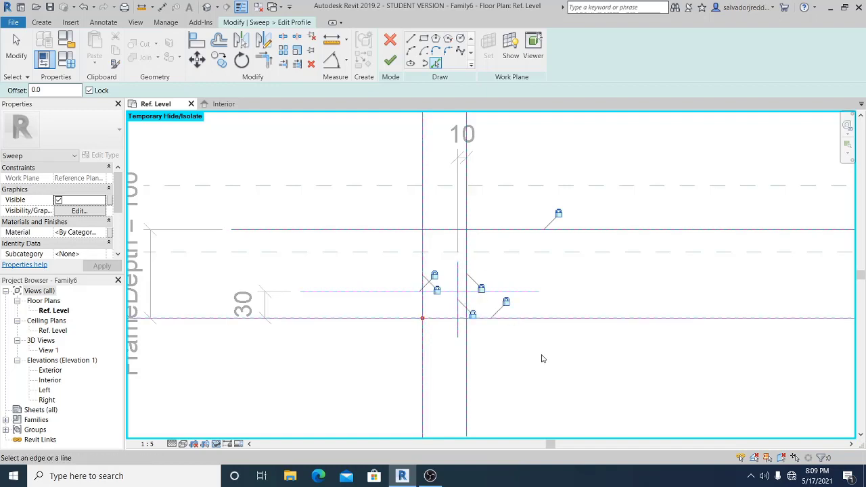
middle_drag(515, 361, 514, 348)
click(22, 56)
- Trim the FrameDepth line to corners with the FrameWidth line and the Left line
scroll(632, 321, down, 2)
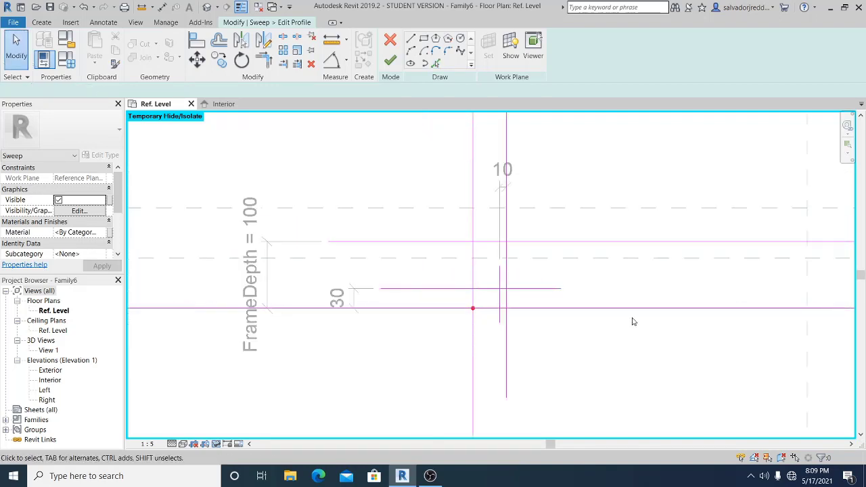
middle_drag(620, 358, 584, 356)
scroll(438, 249, up, 1)
middle_drag(523, 245, 511, 274)
key(t)
key(r)
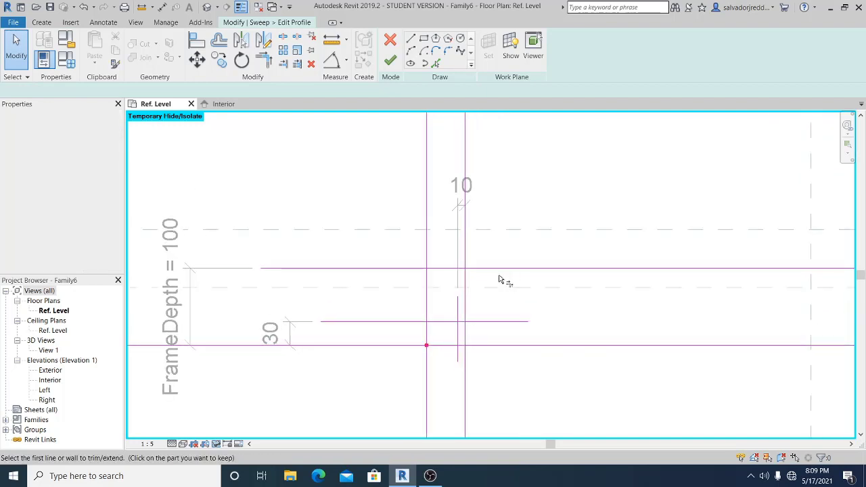
scroll(500, 278, up, 1)
click(462, 283)
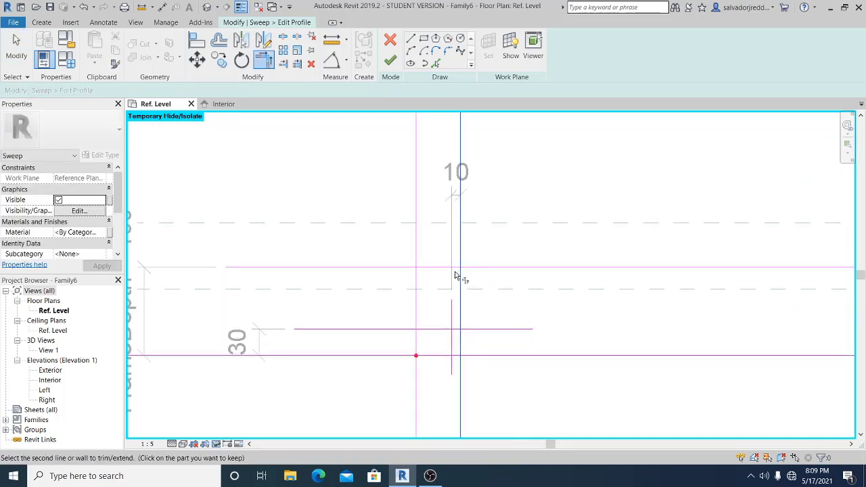
click(455, 270)
click(429, 269)
click(417, 279)
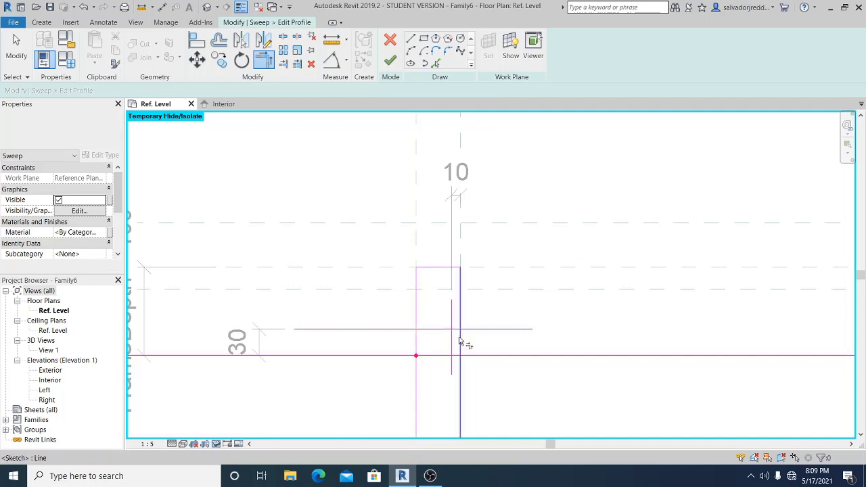
- Trim the remaining profile lines around the 10 by 30 mm rebate and along the base to close the stepped frame outline
scroll(464, 342, up, 1)
click(459, 328)
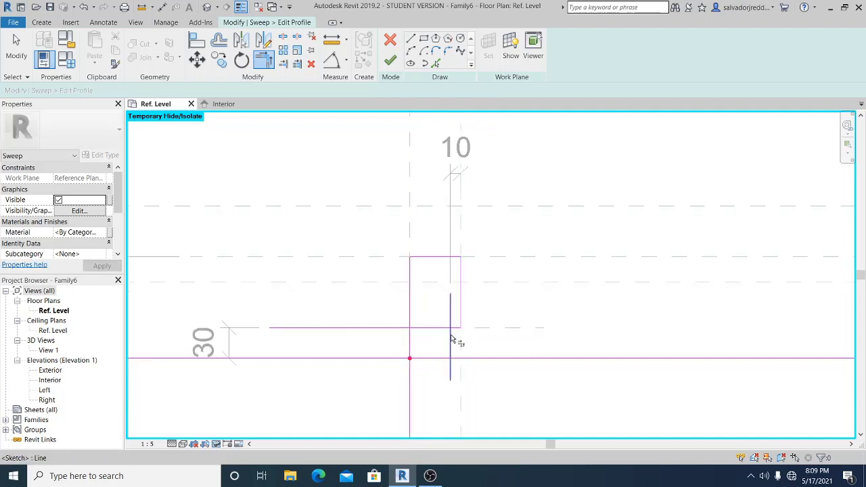
click(453, 340)
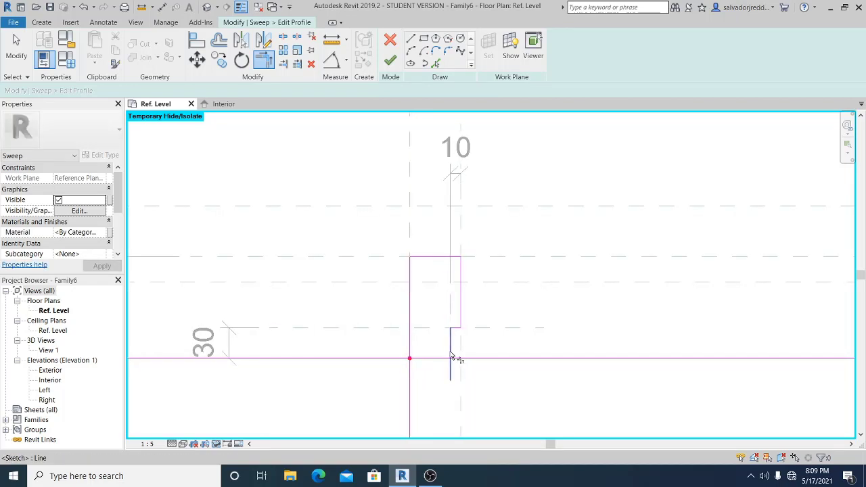
click(451, 353)
click(440, 359)
click(439, 359)
click(410, 348)
scroll(458, 275, down, 3)
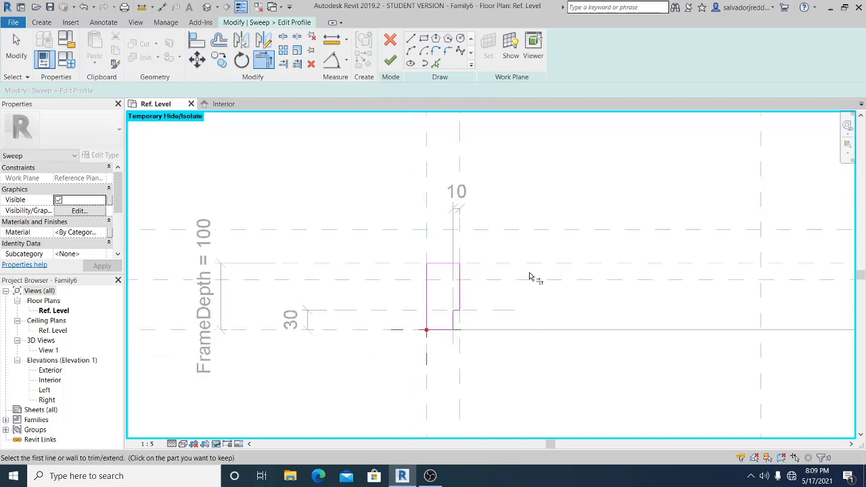
scroll(520, 260, down, 1)
click(16, 49)
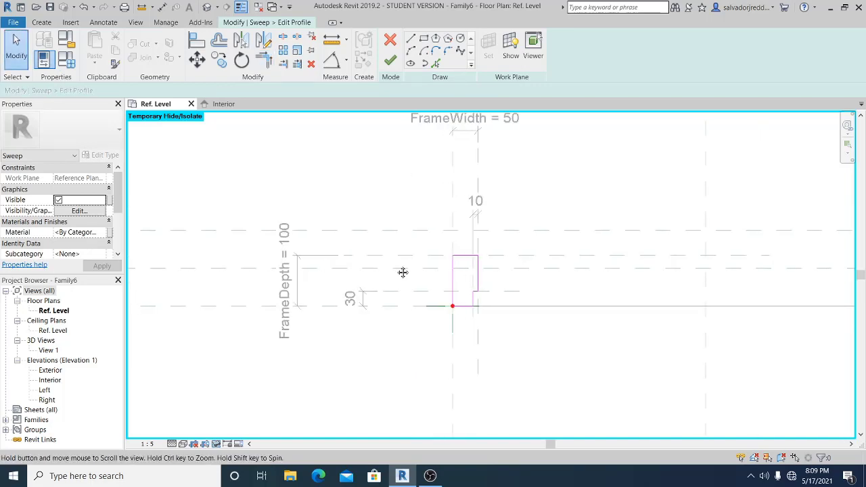
- Associate the sweep's material with a new type family parameter named Mat, grouped under Materials and Finishes
click(109, 233)
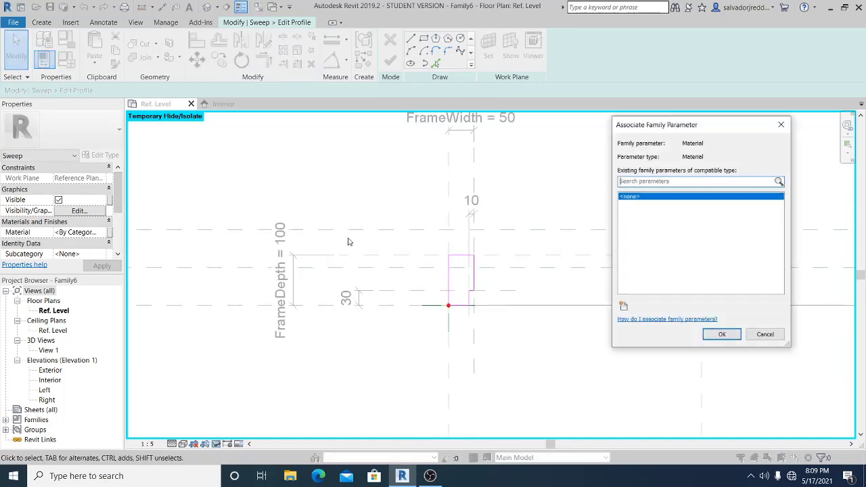
click(623, 307)
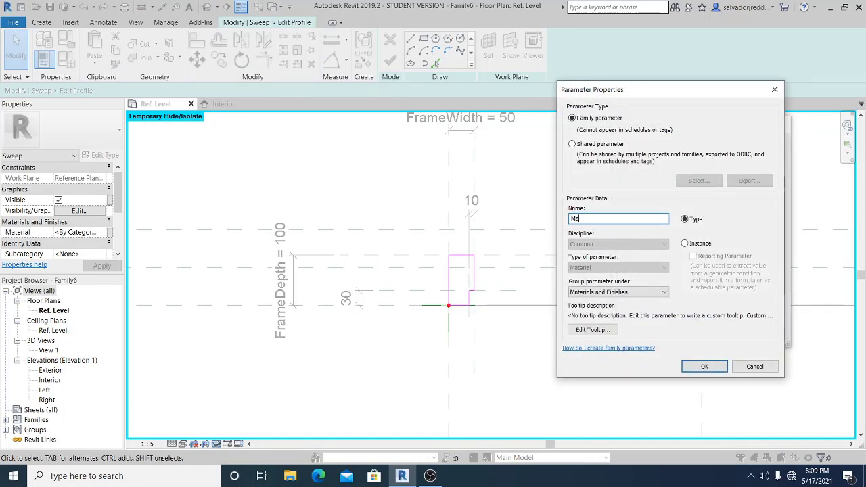
click(705, 367)
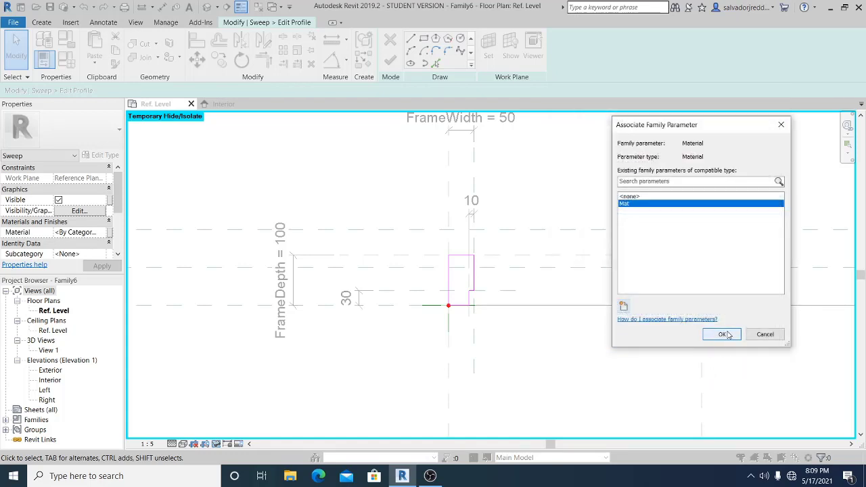
click(723, 335)
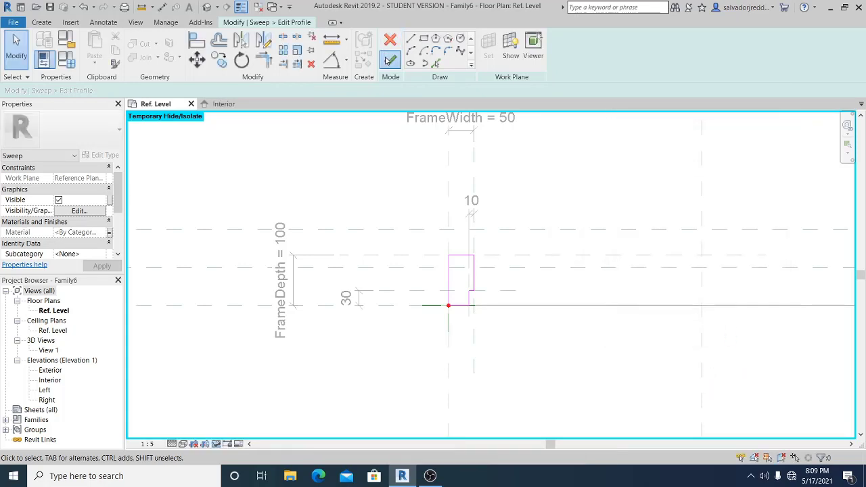
- Finish the profile sketch and complete the frame sweep
click(386, 61)
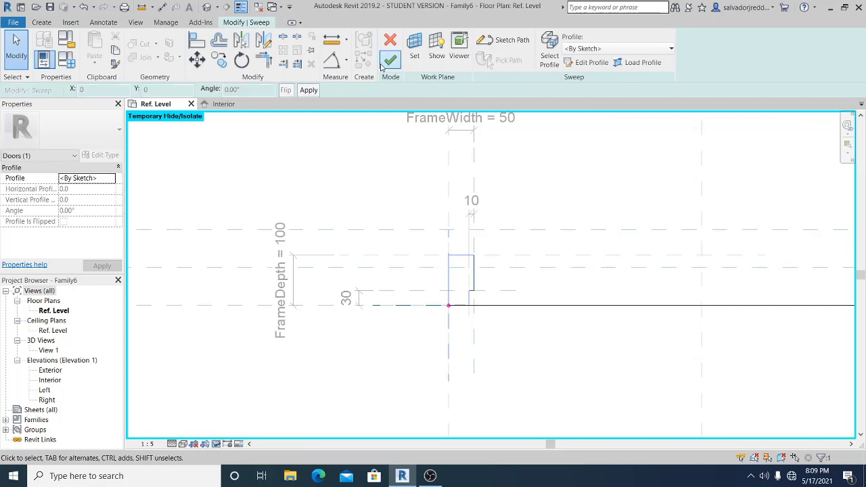
click(387, 62)
scroll(457, 328, down, 3)
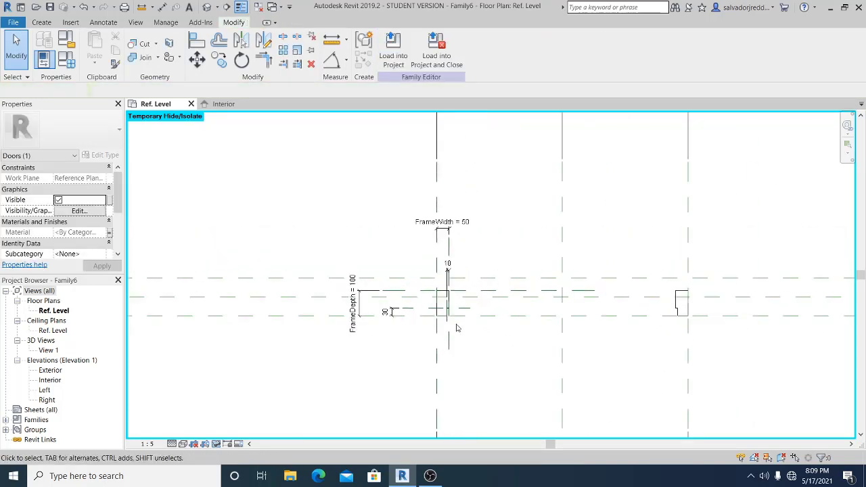
click(616, 363)
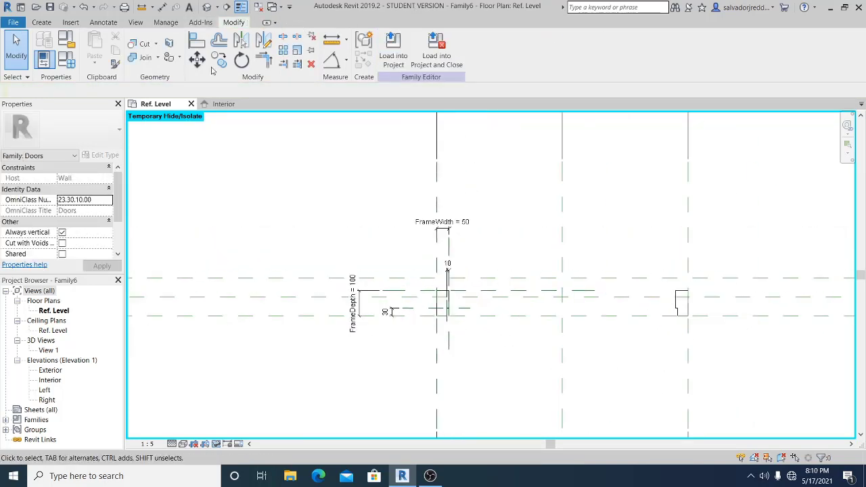
- Open the default 3D view and display it at 1:2 scale with a filled-surface visual style
click(204, 7)
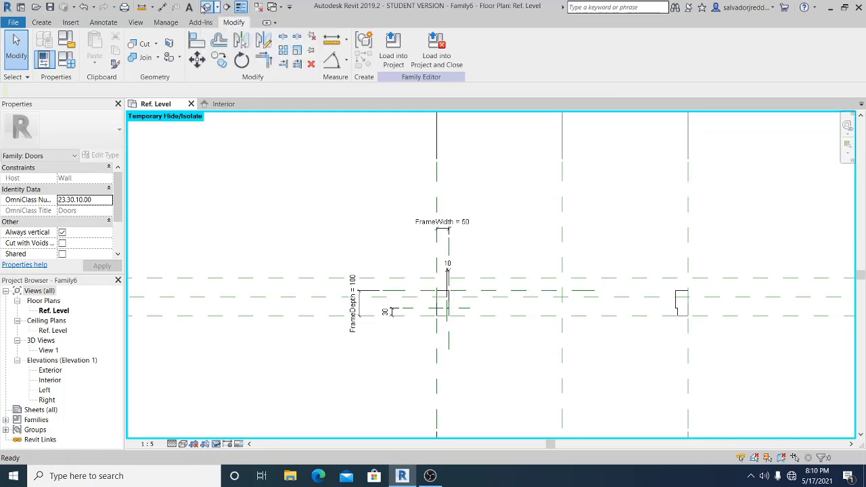
shift+middle_drag(539, 347, 565, 316)
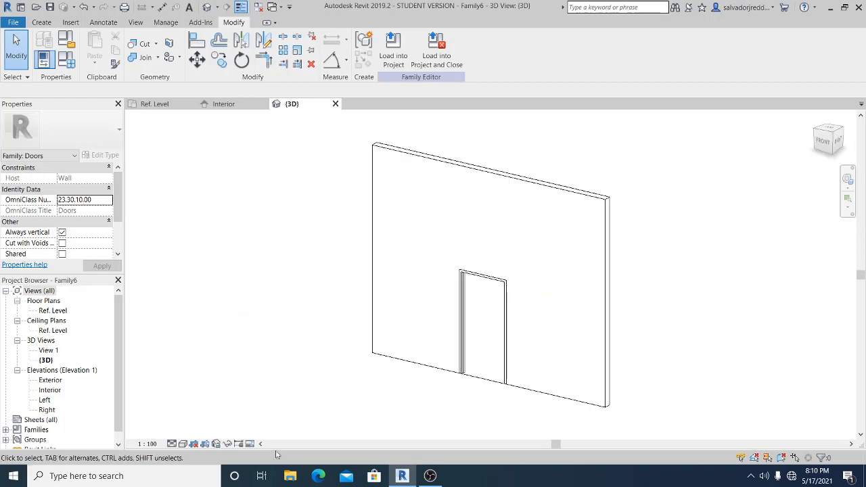
click(154, 444)
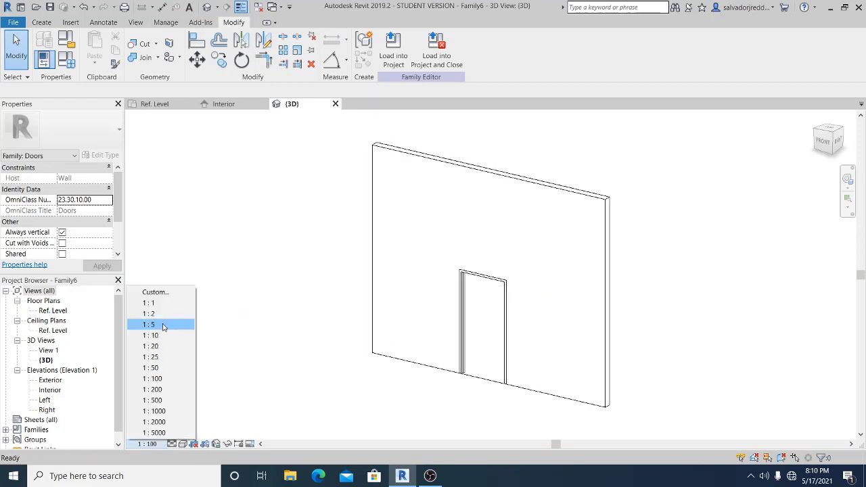
click(163, 314)
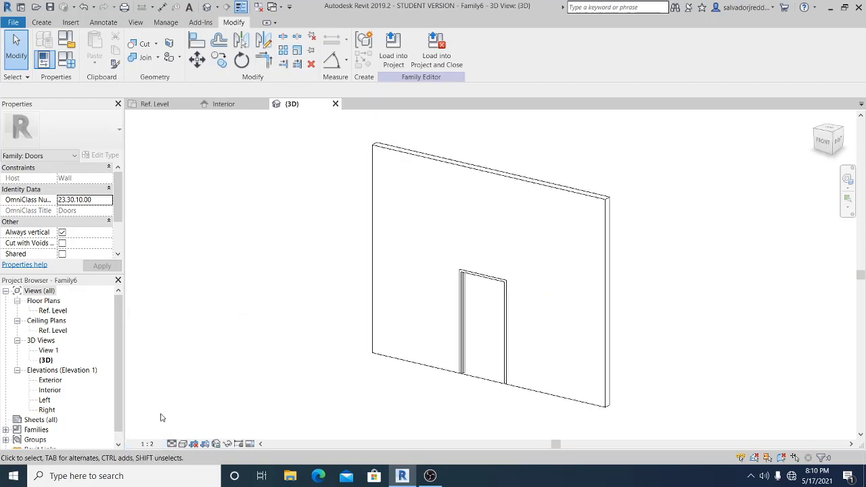
click(183, 444)
click(210, 421)
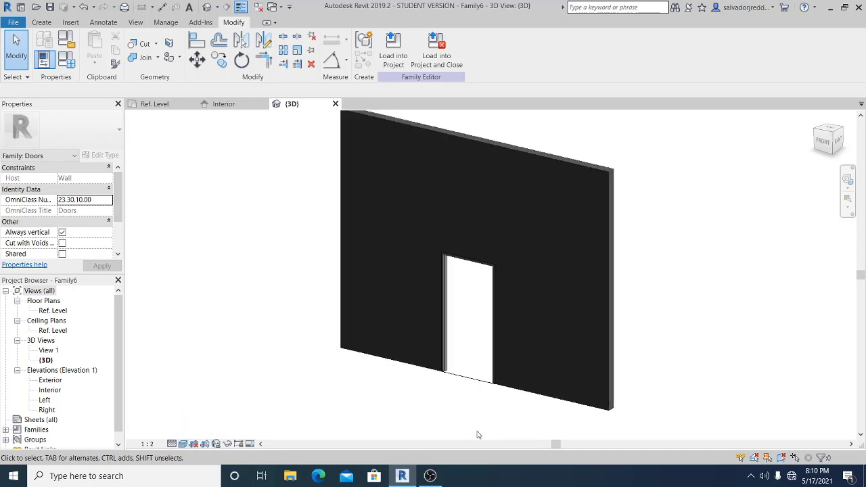
- Examine the frame sweep inside the wall opening from several angles in 3D
shift+middle_drag(490, 408, 482, 386)
scroll(482, 387, up, 4)
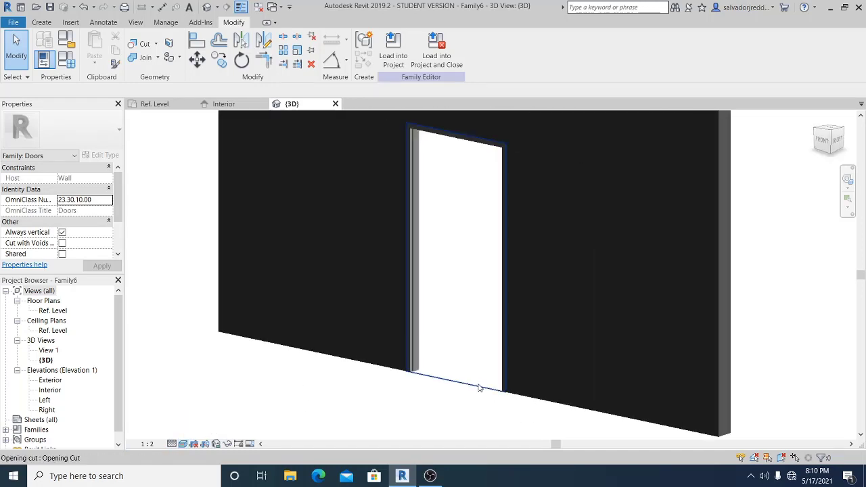
shift+middle_drag(391, 396, 442, 391)
scroll(442, 391, down, 5)
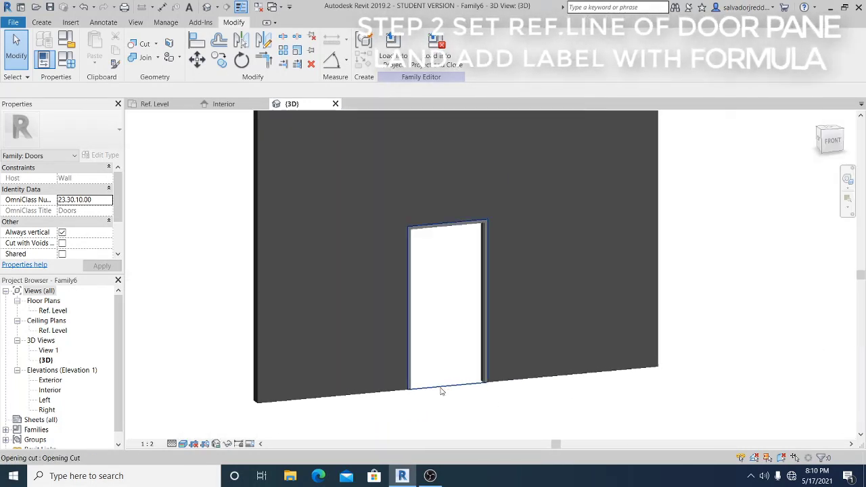
shift+middle_drag(511, 399, 493, 379)
middle_drag(654, 319, 644, 310)
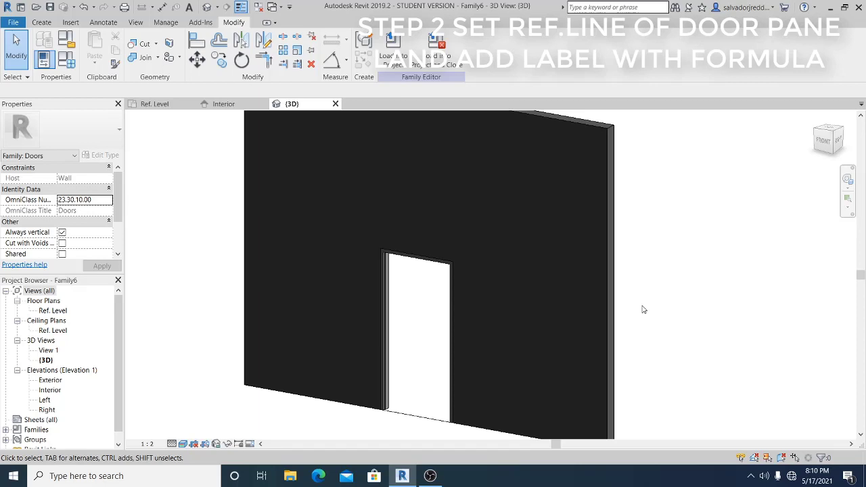
middle_drag(644, 310, 630, 319)
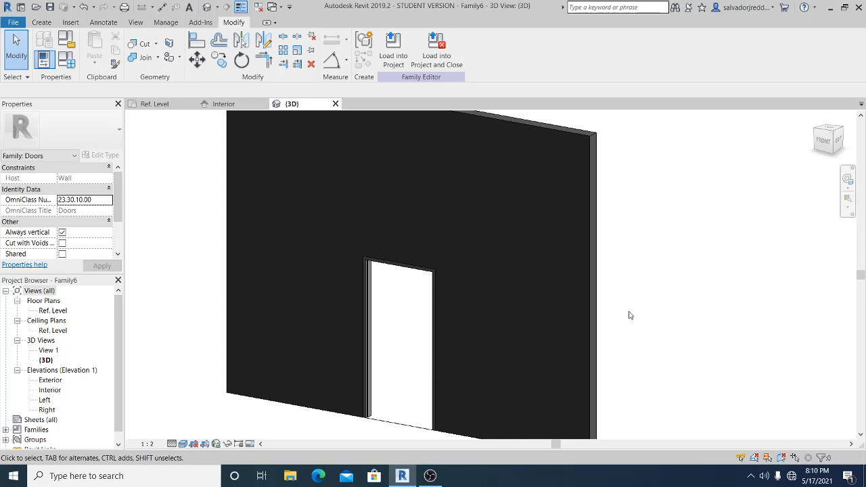
middle_drag(642, 315, 660, 322)
scroll(639, 308, down, 1)
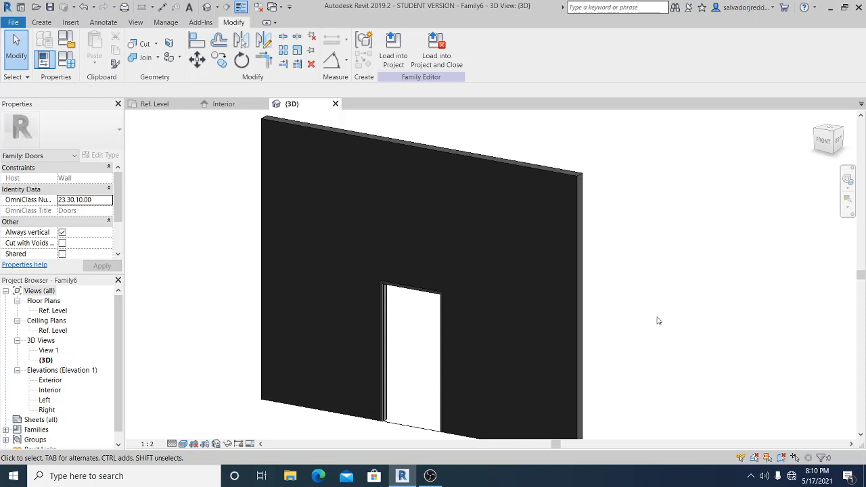
scroll(659, 321, down, 1)
middle_drag(658, 321, 656, 319)
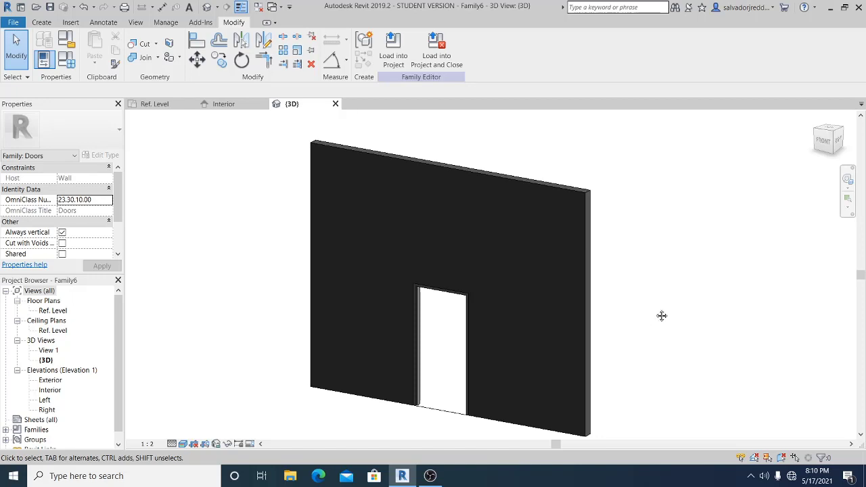
middle_drag(661, 315, 656, 312)
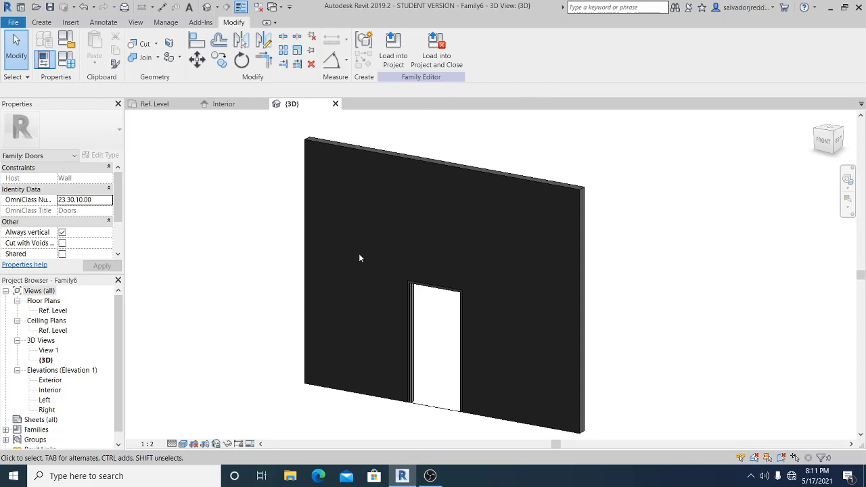
middle_drag(673, 200, 663, 200)
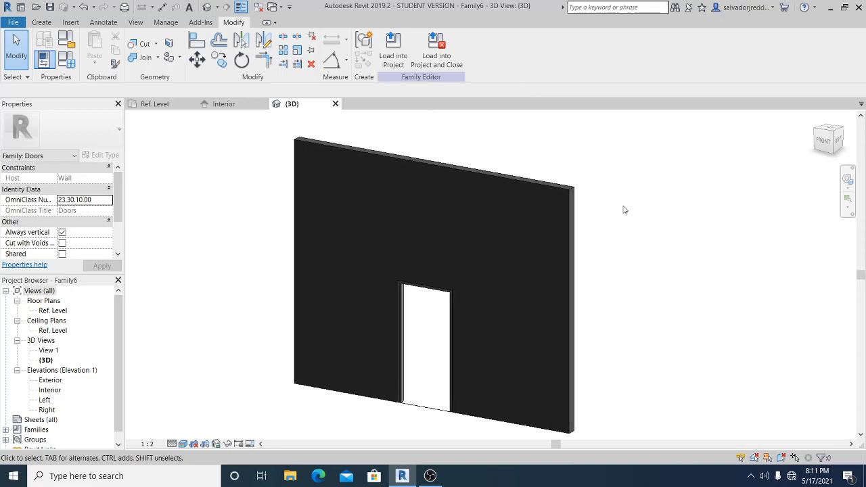
- In the Ref. Level floor plan, temporarily hide the dimensions and the door frame, filtering the reference planes out of the selection
double_click(53, 311)
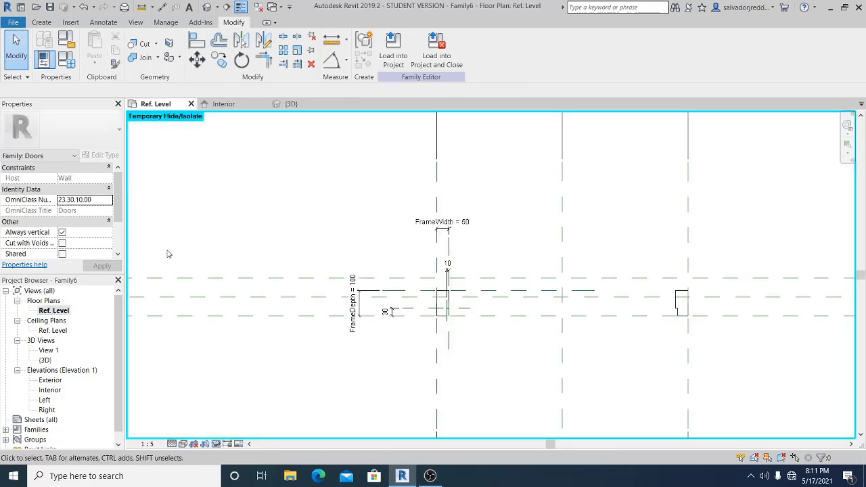
scroll(742, 376, up, 2)
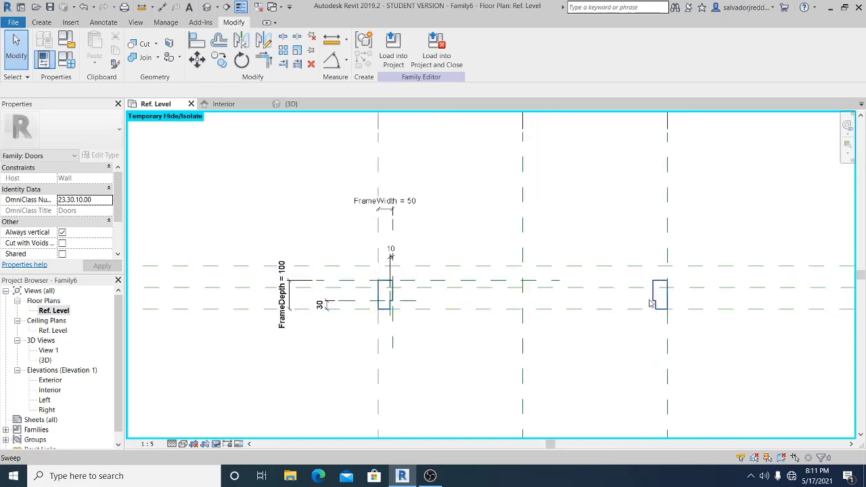
drag(687, 359, 237, 177)
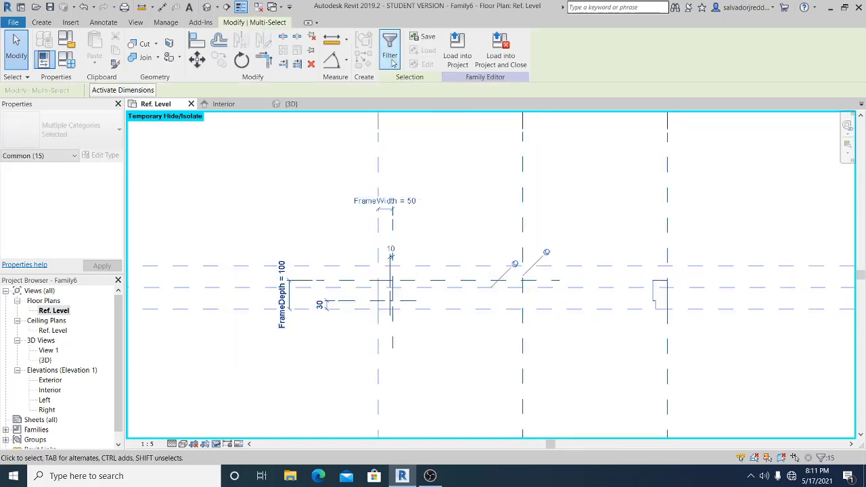
click(390, 45)
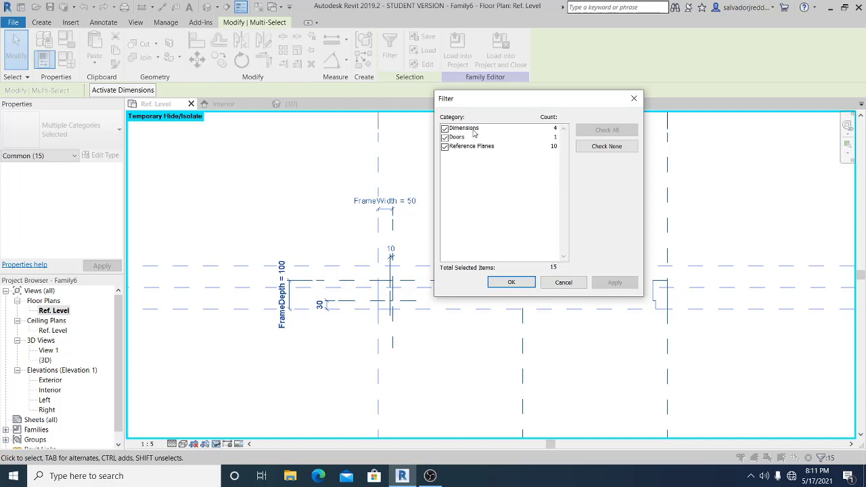
click(618, 152)
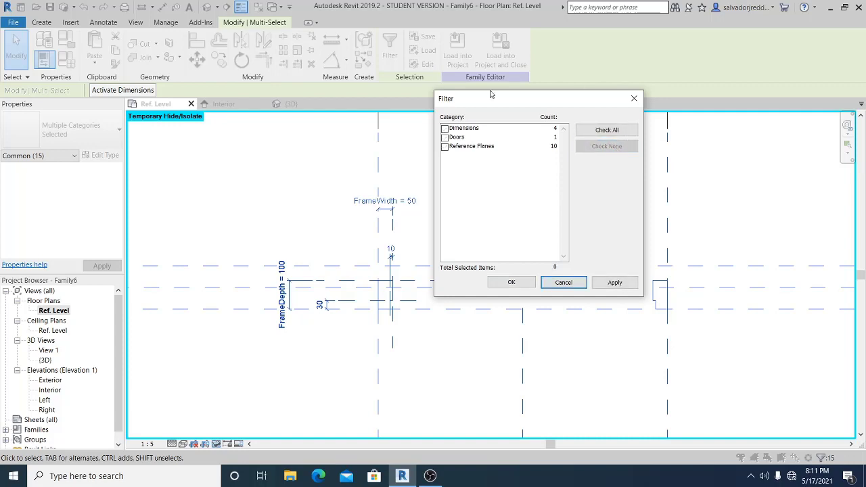
click(445, 138)
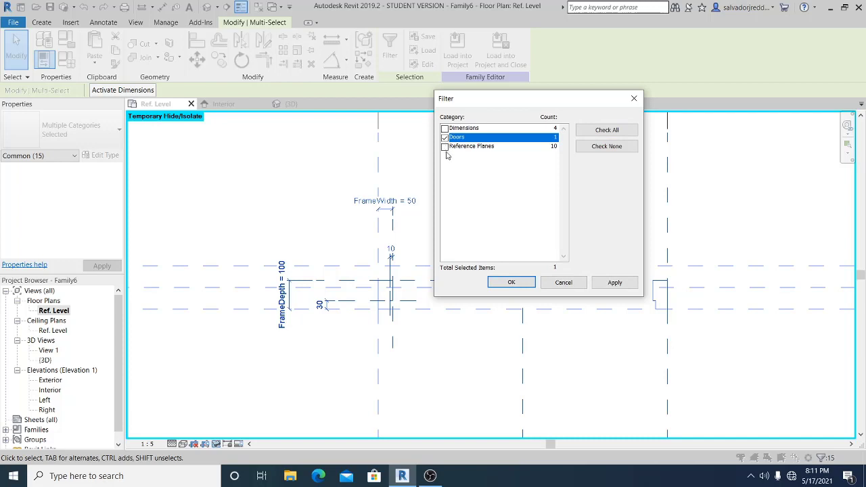
click(445, 129)
click(606, 283)
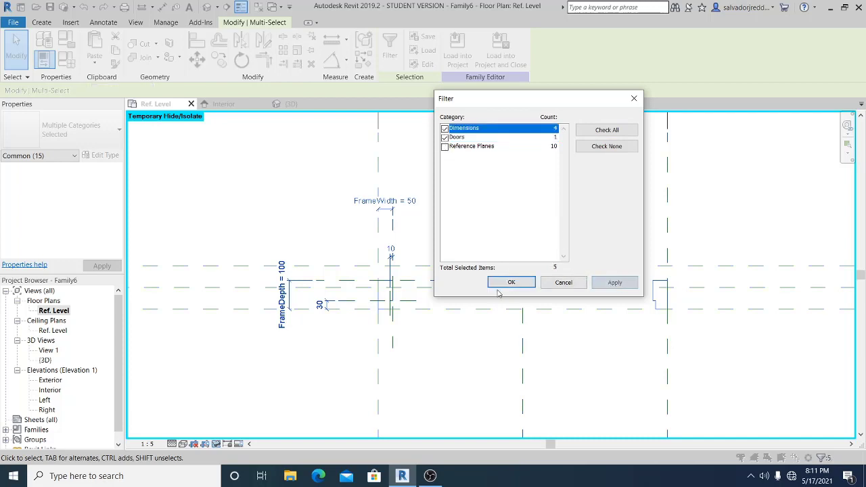
click(511, 283)
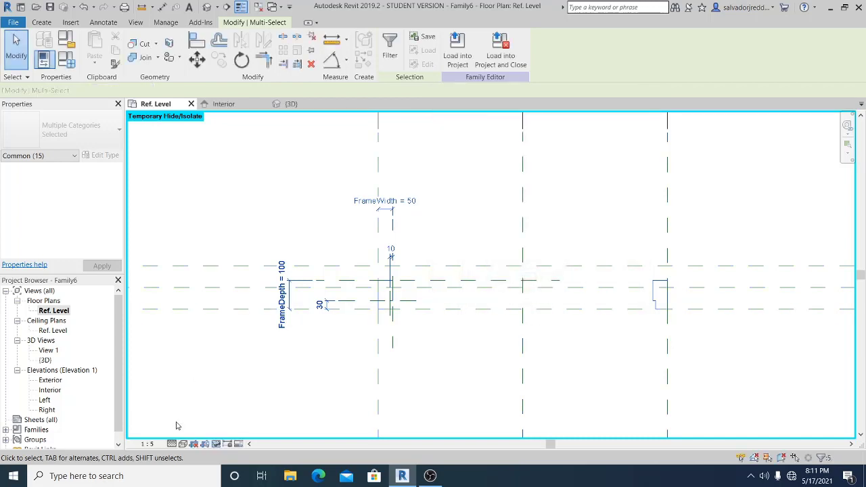
click(218, 444)
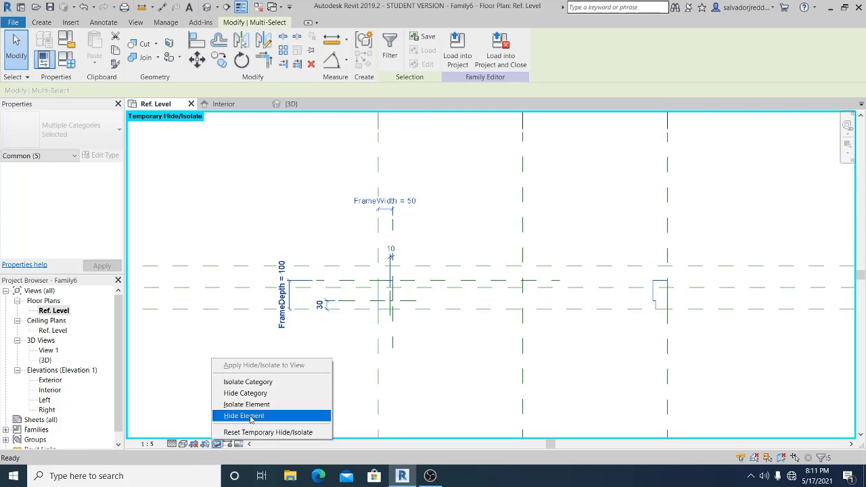
click(245, 415)
middle_drag(527, 309, 465, 269)
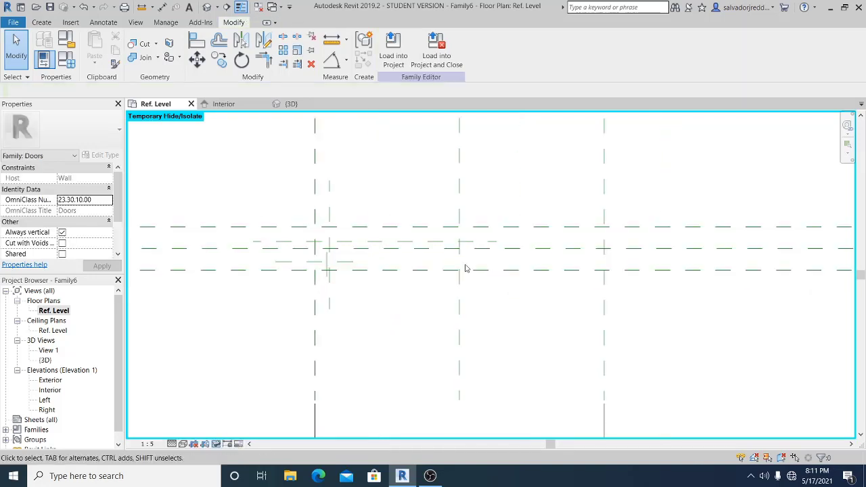
scroll(466, 268, down, 1)
middle_drag(530, 341, 535, 357)
scroll(354, 238, up, 1)
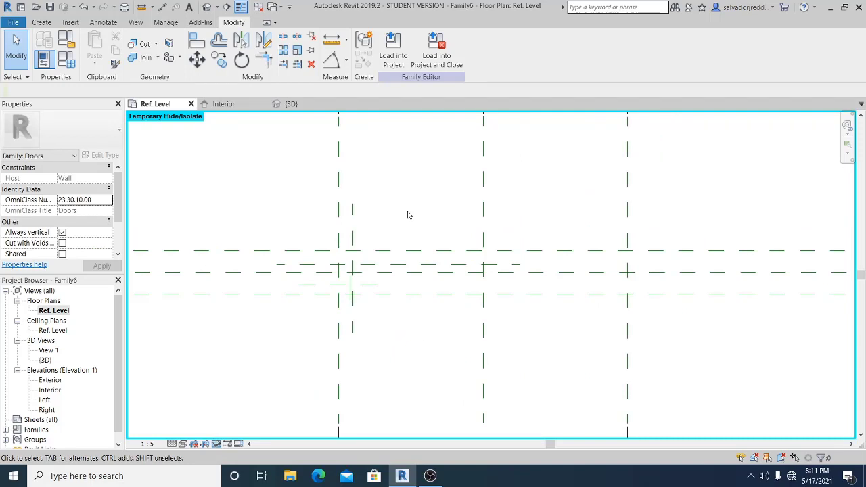
scroll(350, 294, up, 1)
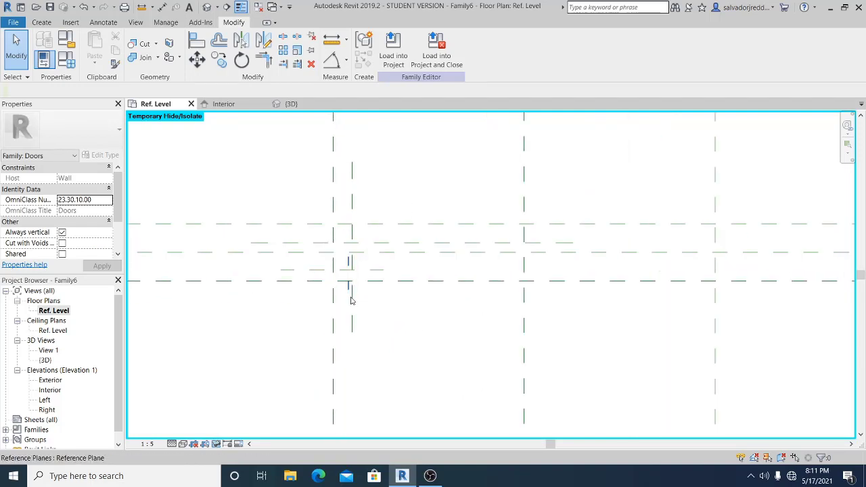
middle_drag(381, 296, 380, 295)
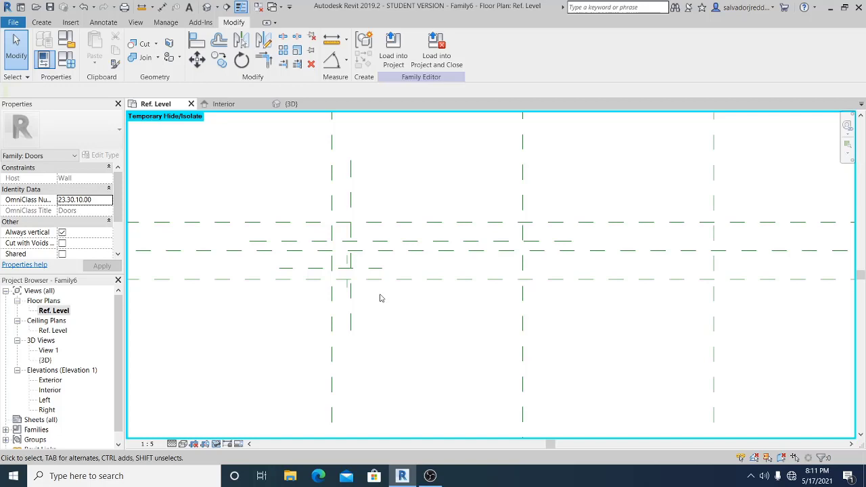
scroll(380, 298, up, 1)
middle_drag(380, 298, 373, 304)
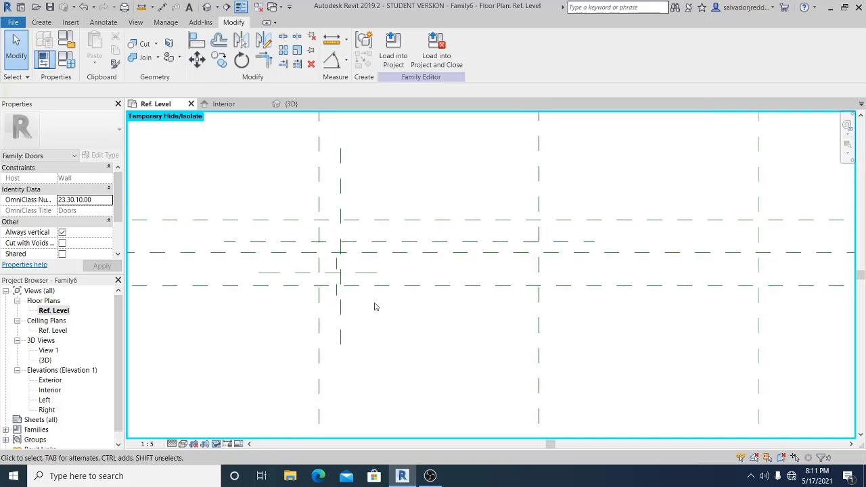
middle_drag(376, 306, 355, 299)
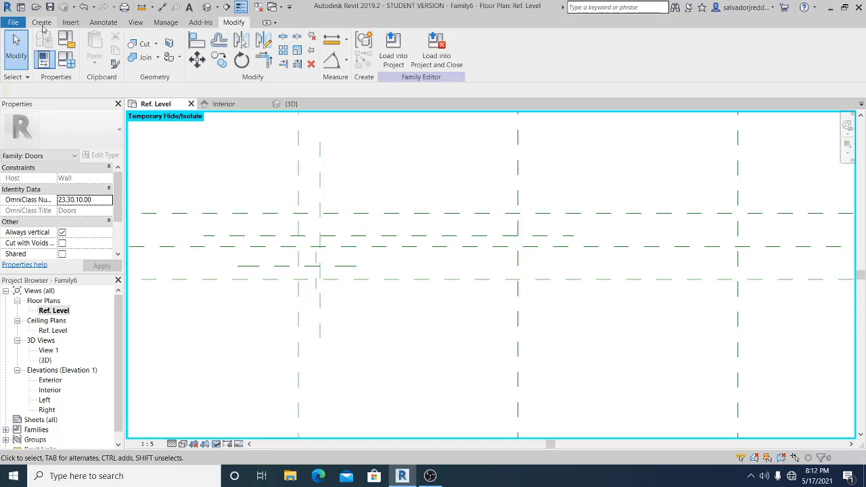
- Draw a reference line about 430 mm long, sloping down about 18° from the intersection of the Interior plane and the short vertical frame plane
click(42, 25)
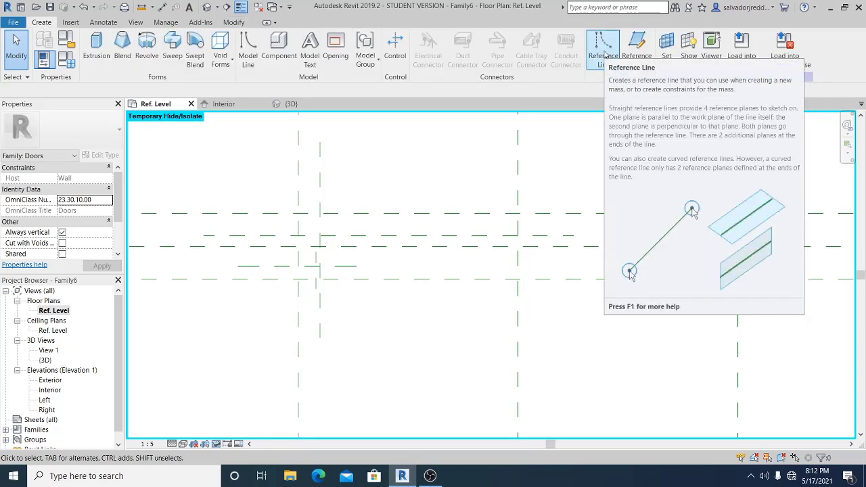
click(605, 53)
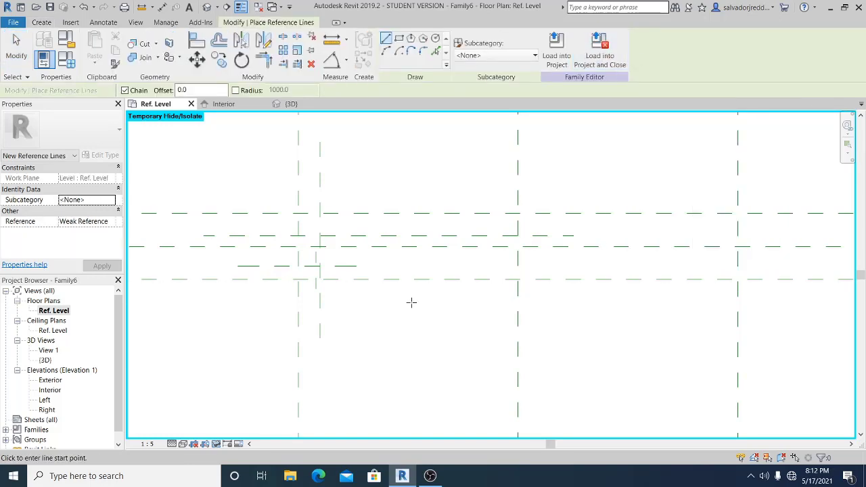
scroll(318, 290, up, 2)
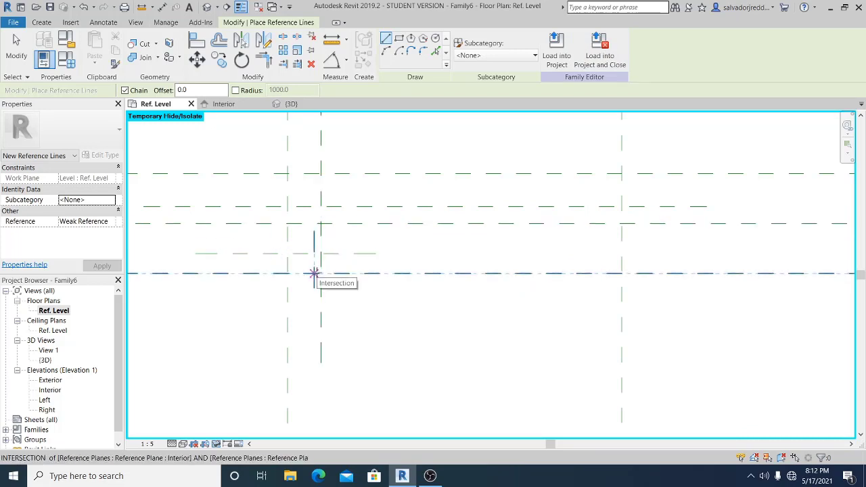
click(314, 273)
click(587, 362)
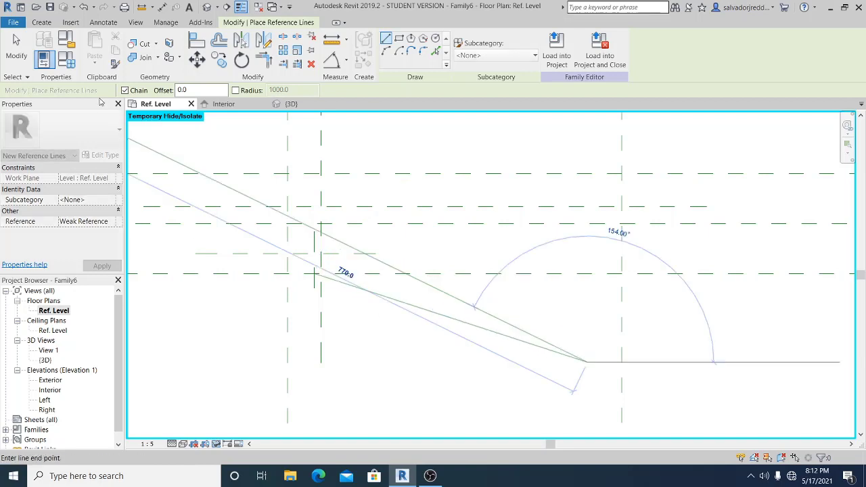
key(Escape)
key(Escape)
- Align and lock the reference line's starting endpoint to both the short vertical reference plane and the horizontal Interior reference plane
scroll(402, 258, down, 2)
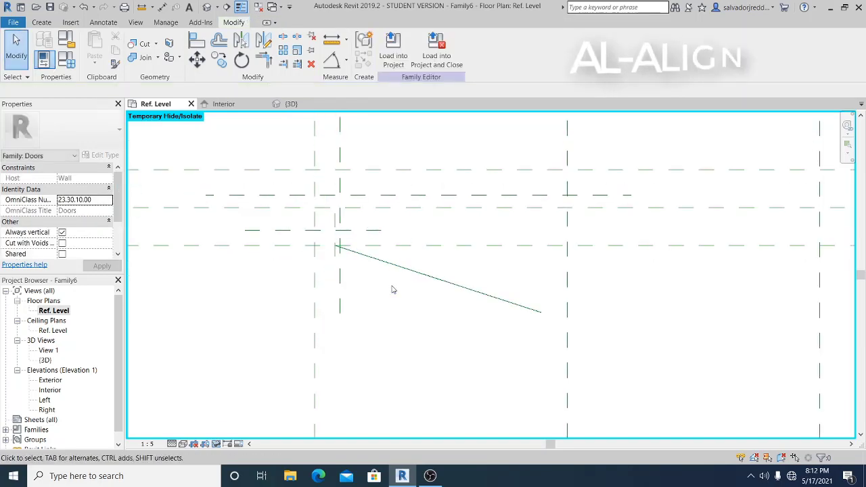
key(a)
key(l)
scroll(400, 305, up, 1)
scroll(352, 261, up, 1)
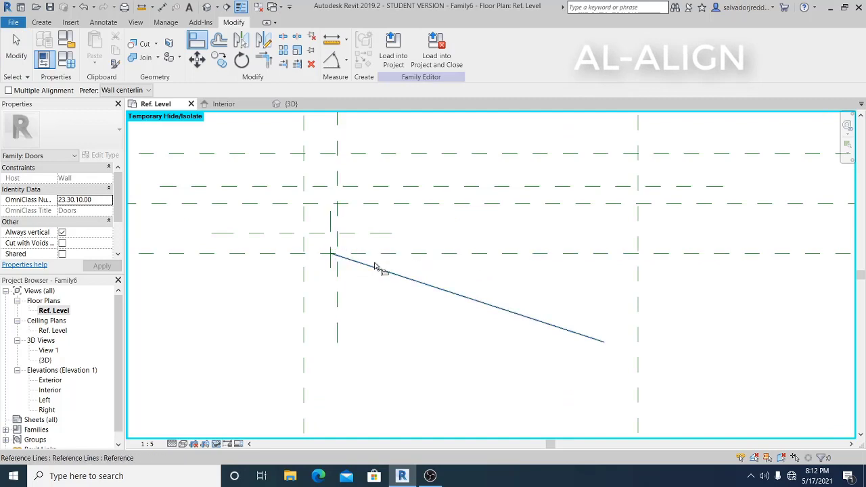
scroll(377, 266, up, 1)
click(326, 246)
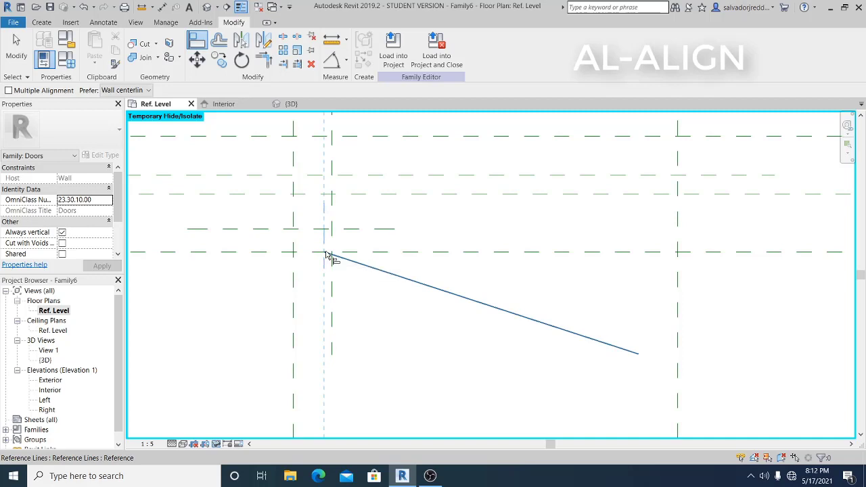
click(327, 256)
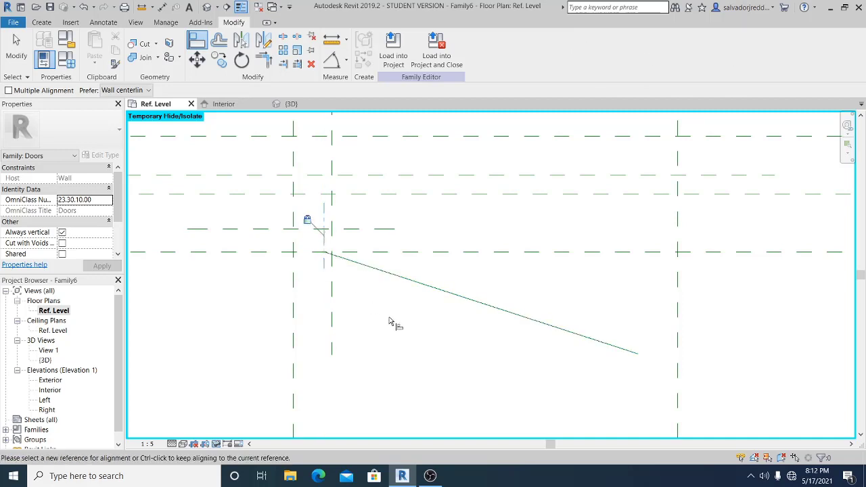
click(408, 259)
click(326, 256)
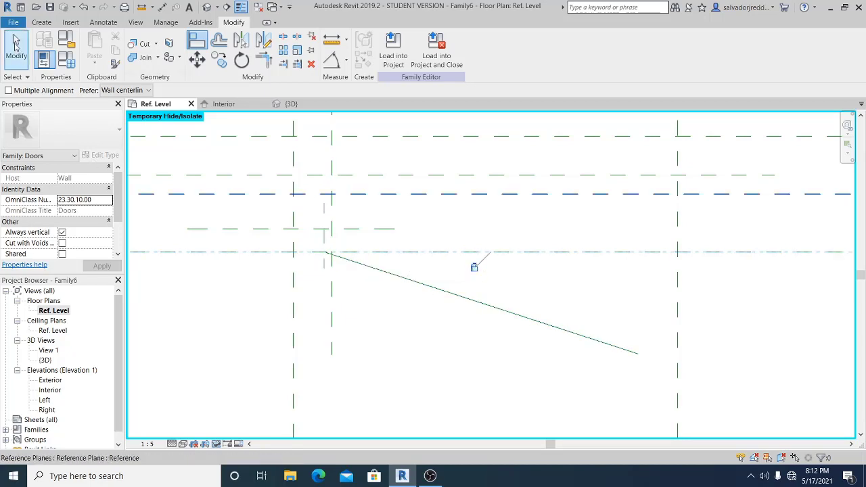
click(17, 48)
- Make the reference line's temporary length dimension permanent and place it below the sloping line
scroll(488, 345, down, 1)
scroll(467, 342, down, 1)
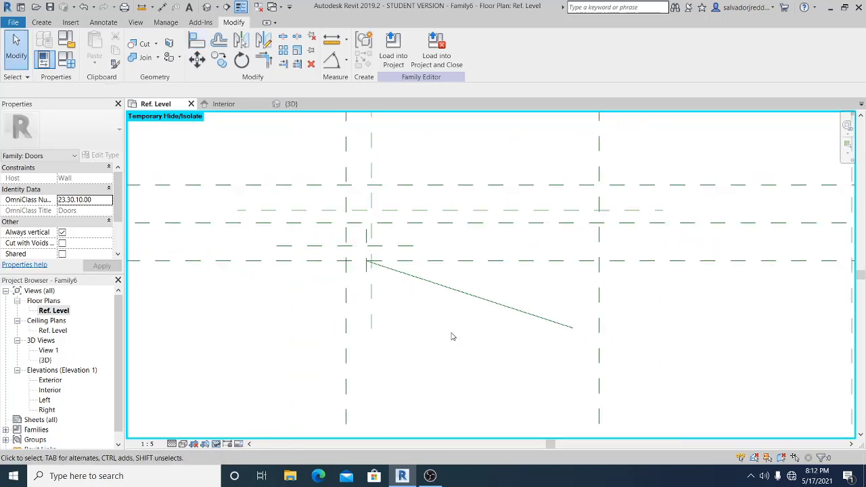
click(491, 301)
click(471, 369)
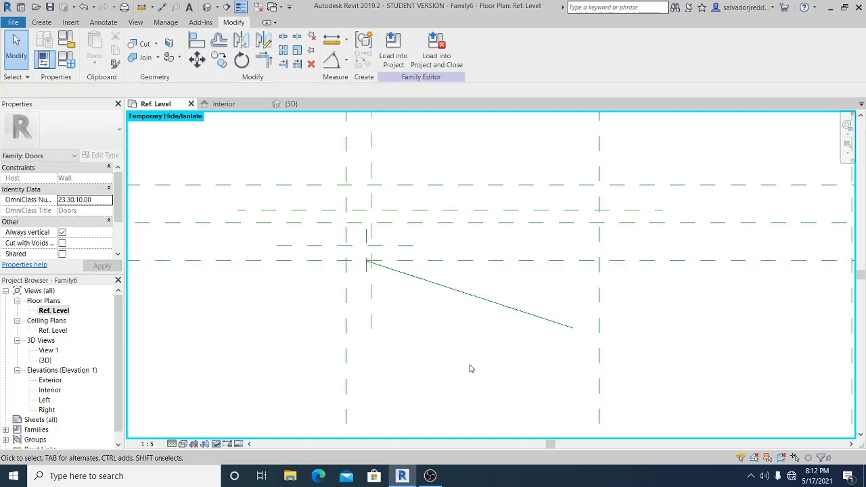
scroll(467, 328, up, 2)
middle_drag(484, 299, 476, 317)
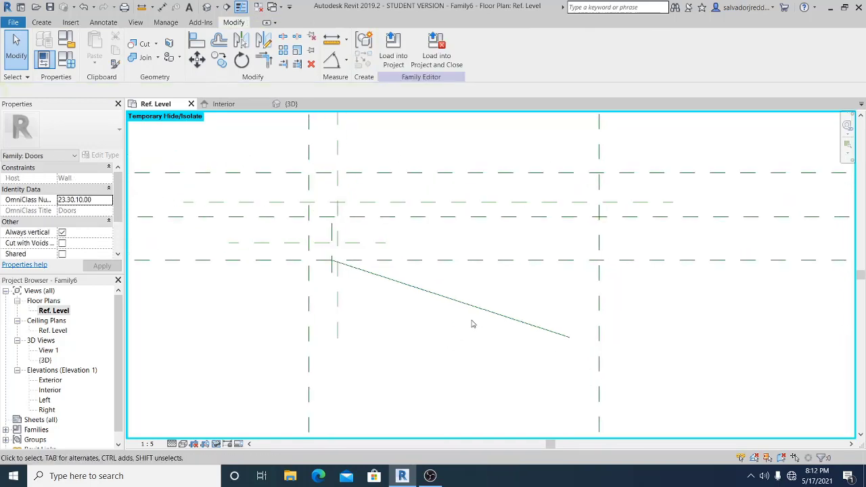
click(476, 309)
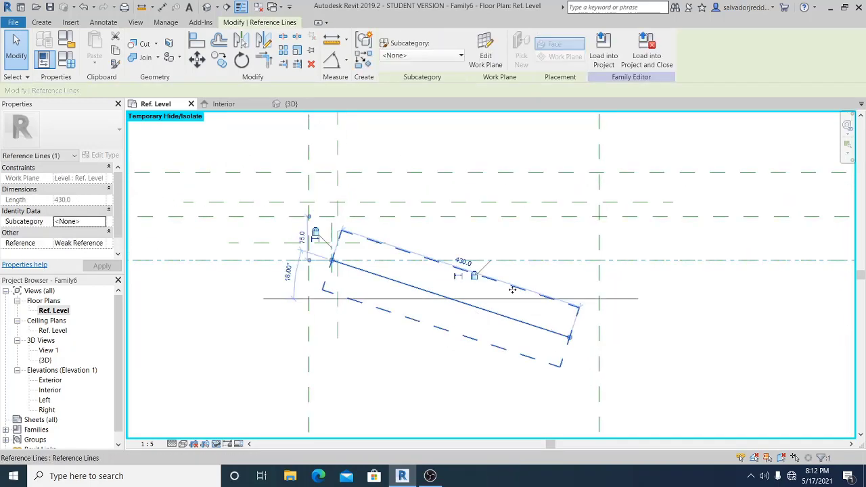
click(457, 276)
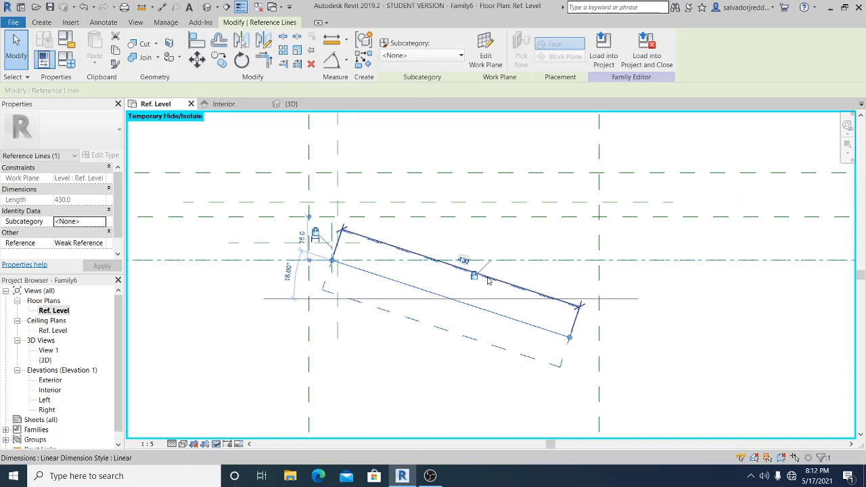
drag(493, 278, 443, 359)
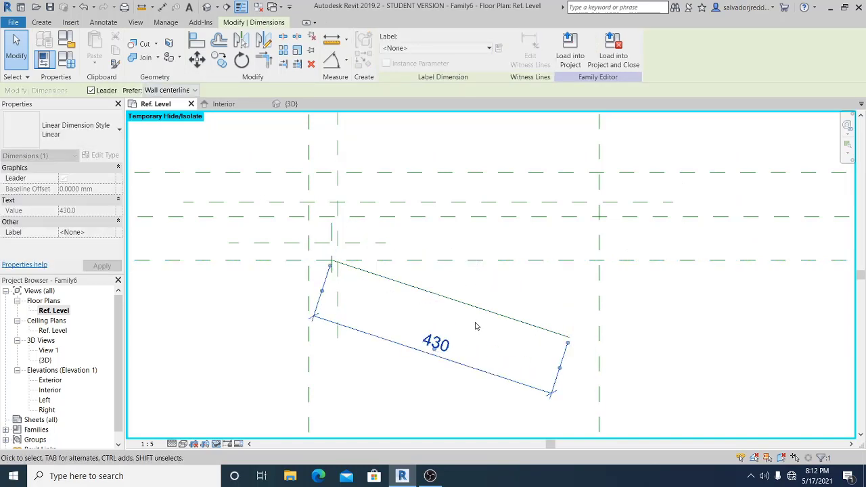
click(476, 333)
middle_drag(477, 339, 465, 288)
scroll(437, 341, down, 2)
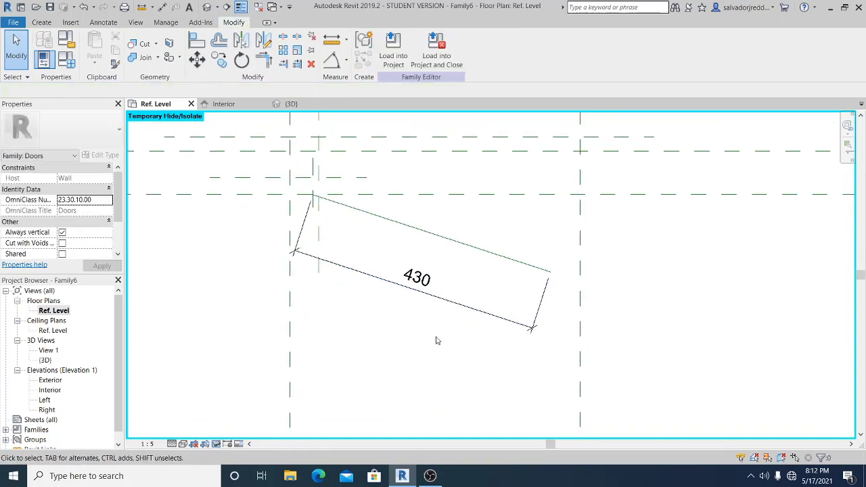
- Add an angular dimension between the short horizontal reference plane and the sloping reference line, placed near the line's free end
middle_drag(437, 338, 436, 338)
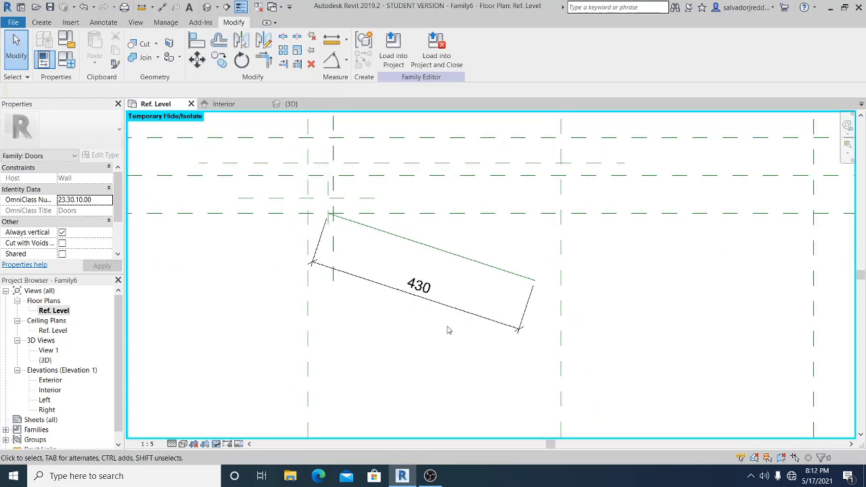
click(337, 66)
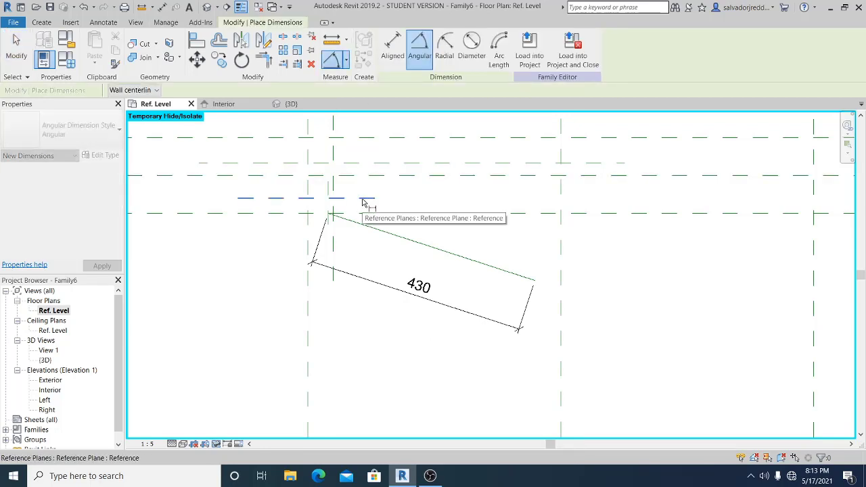
click(366, 199)
click(422, 242)
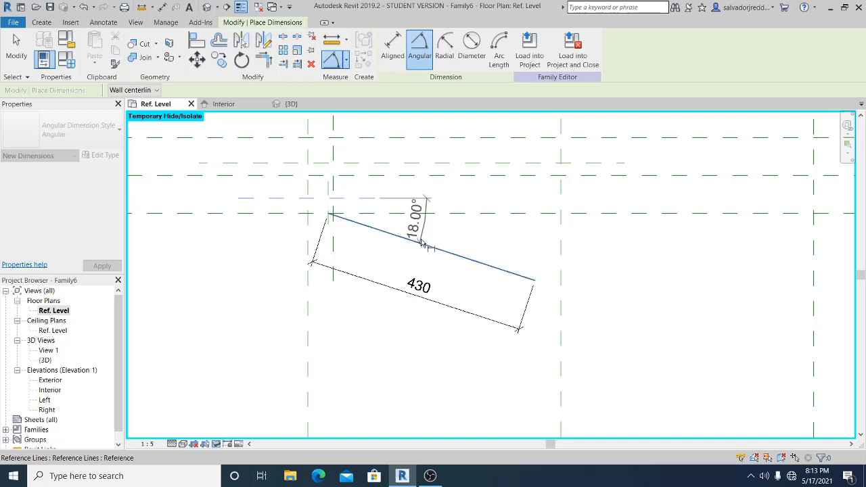
click(528, 245)
key(Escape)
key(Escape)
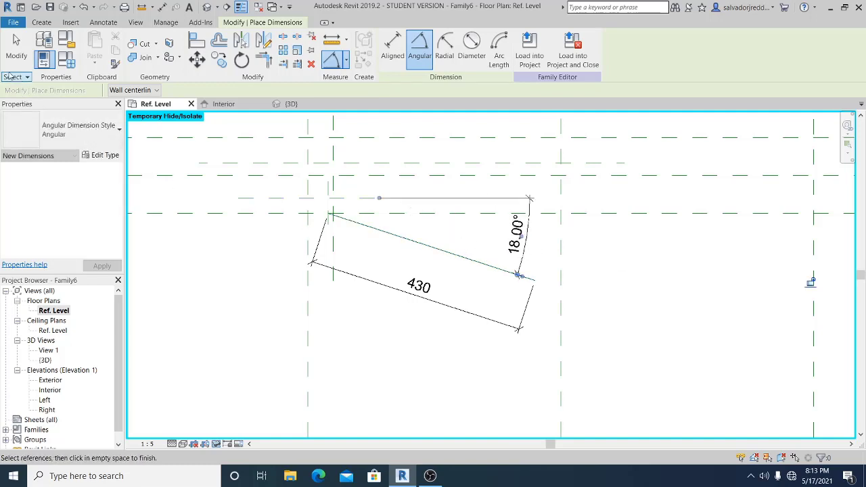
- Label the angular dimension with a new instance family parameter named SwingAngle, grouped under Dimensions
scroll(428, 237, up, 1)
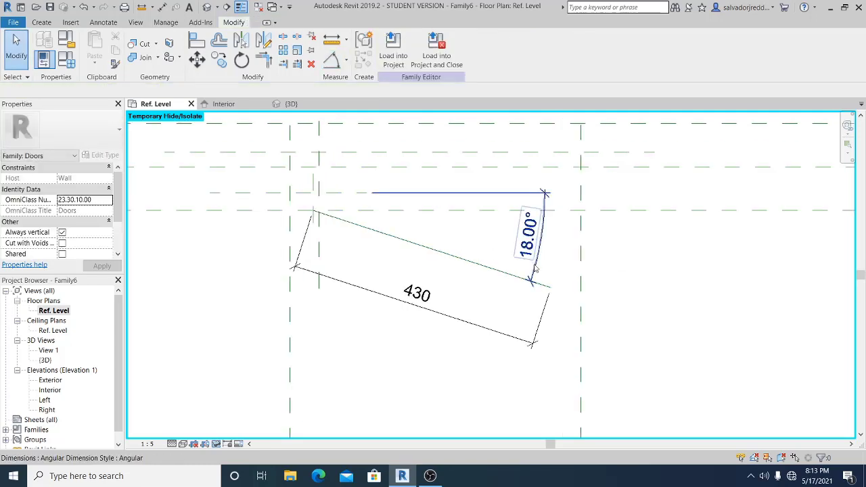
click(515, 234)
click(499, 48)
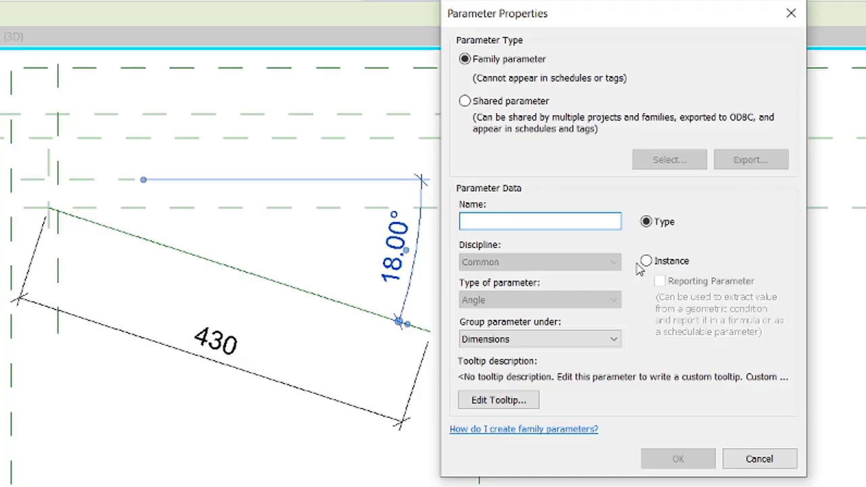
click(646, 262)
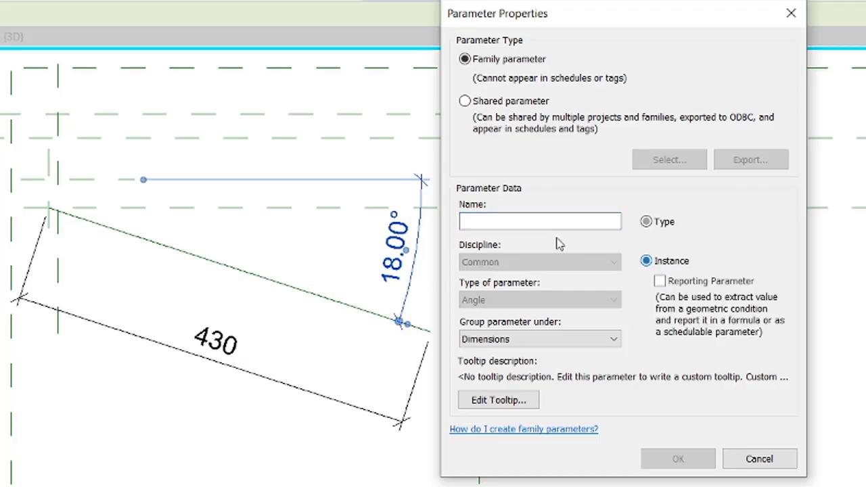
click(516, 226)
text(Swing)
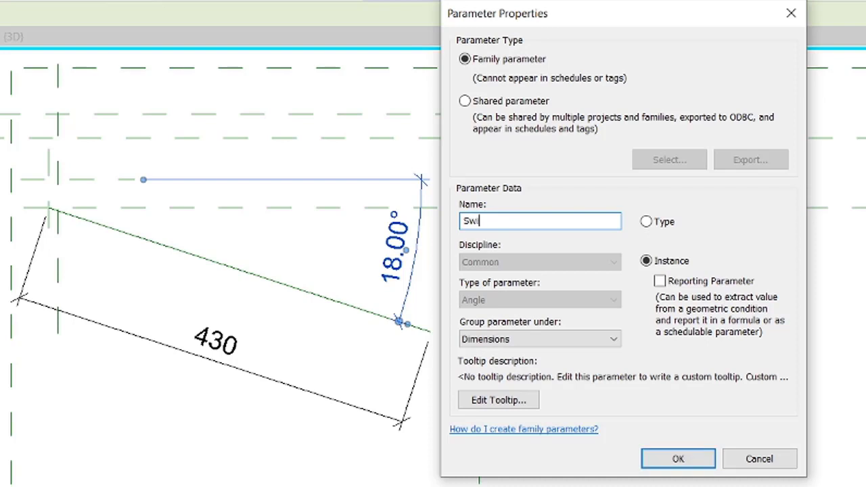
text(Anglw)
key(BackSpace)
text(e)
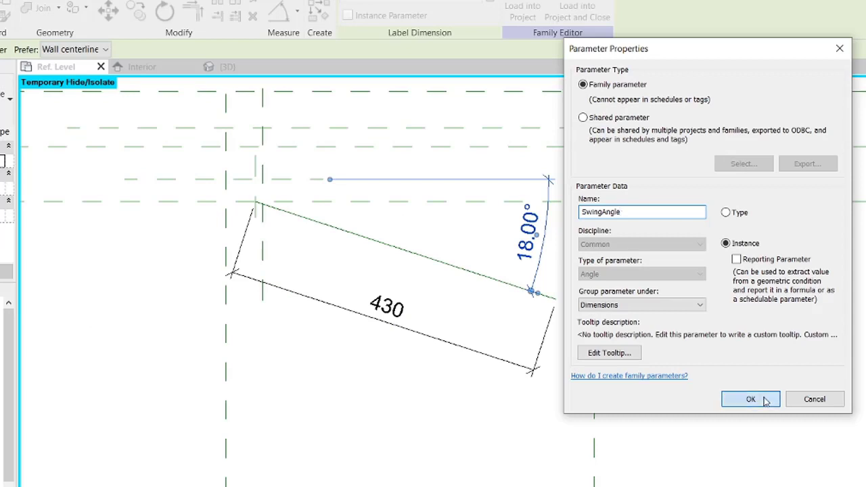
click(751, 399)
click(580, 296)
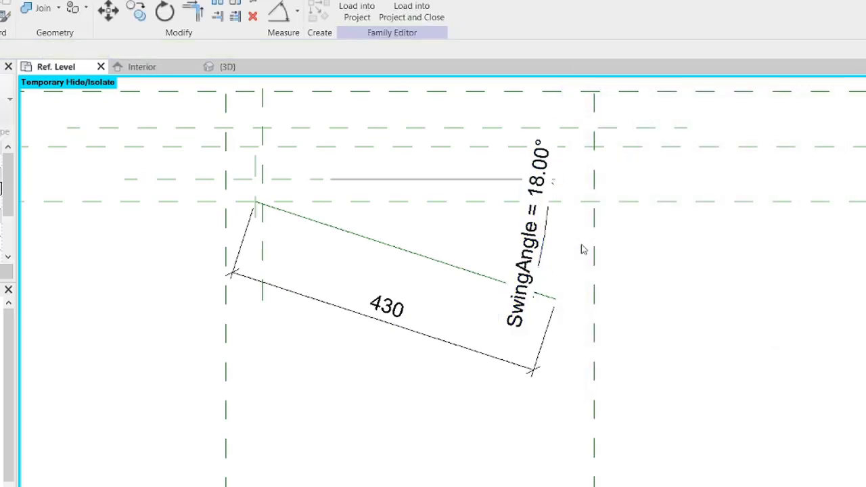
- Set the floor plan's view scale to 1 : 2 so the dimension texts appear smaller
scroll(328, 390, down, 1)
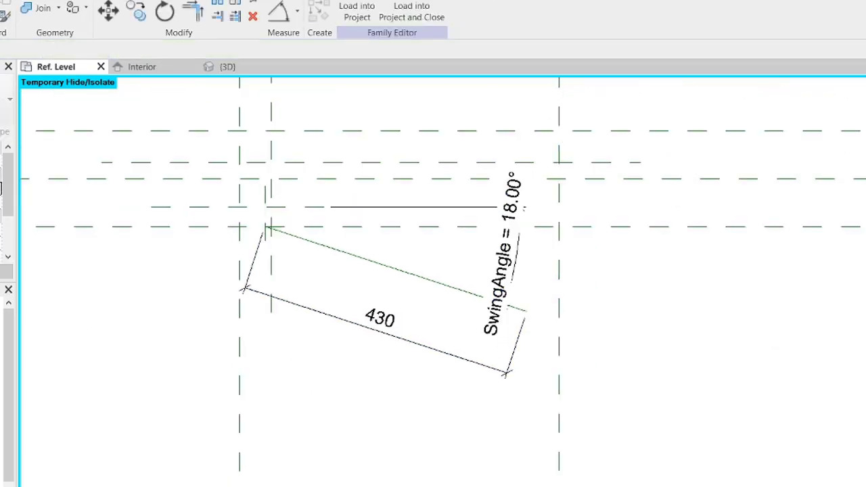
click(34, 485)
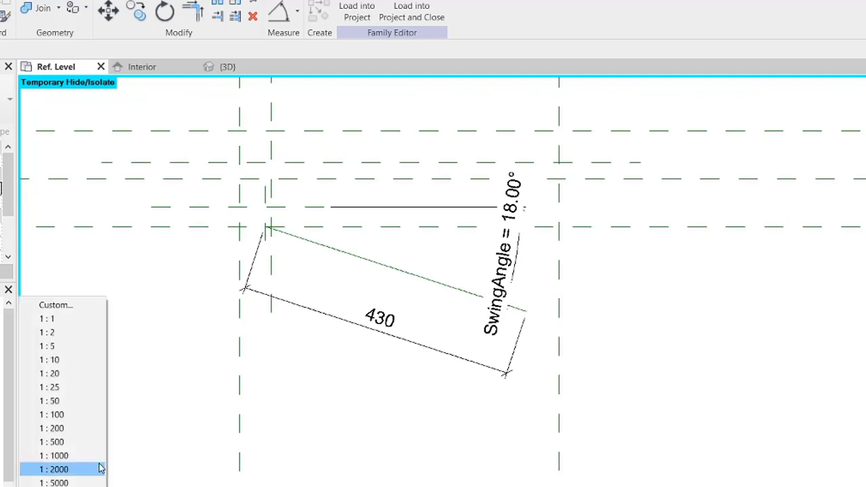
click(70, 338)
scroll(361, 373, up, 1)
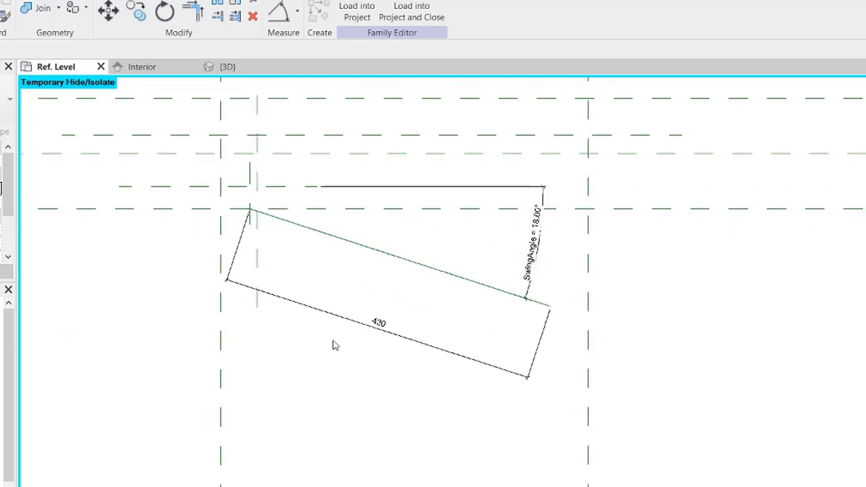
scroll(352, 344, up, 1)
scroll(352, 344, down, 2)
scroll(356, 314, up, 1)
scroll(350, 267, up, 1)
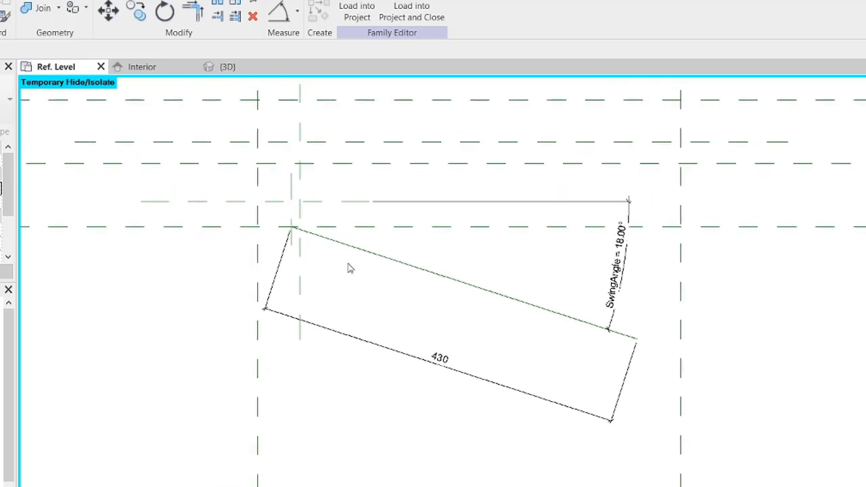
- Label the reference line's length dimension with a new type family parameter named PanelWidth, grouped under Dimensions
middle_drag(350, 266, 339, 244)
click(397, 332)
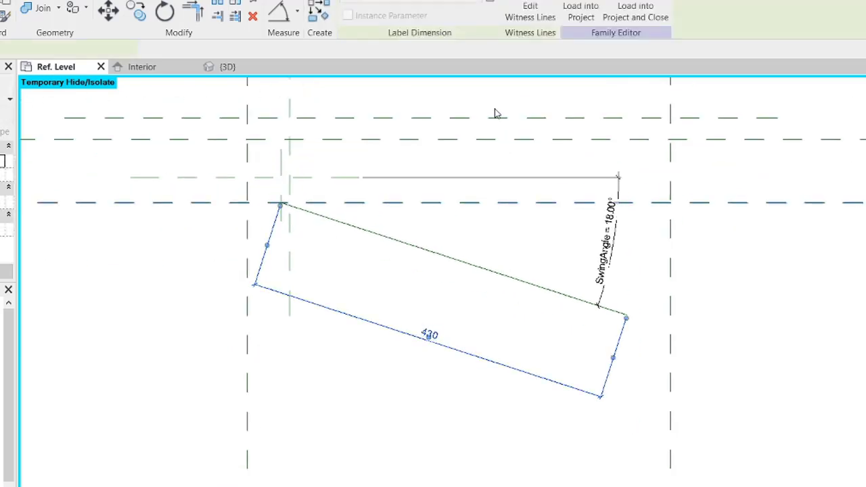
click(490, 2)
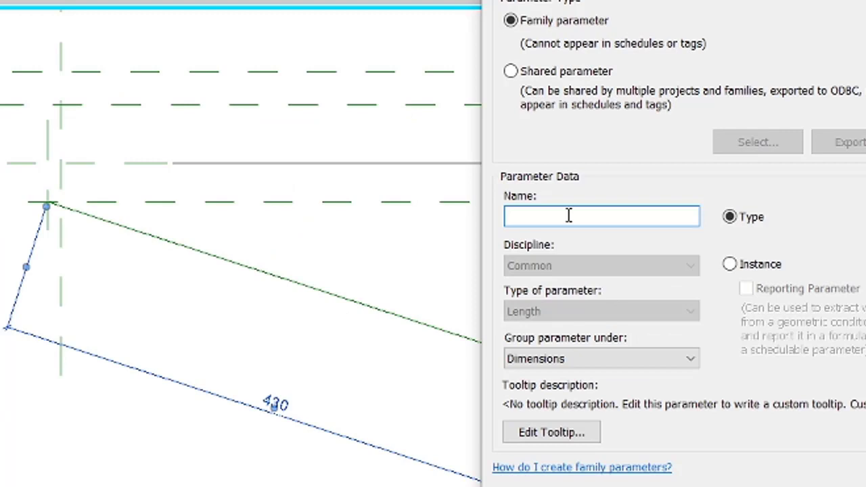
text(PanelWidth)
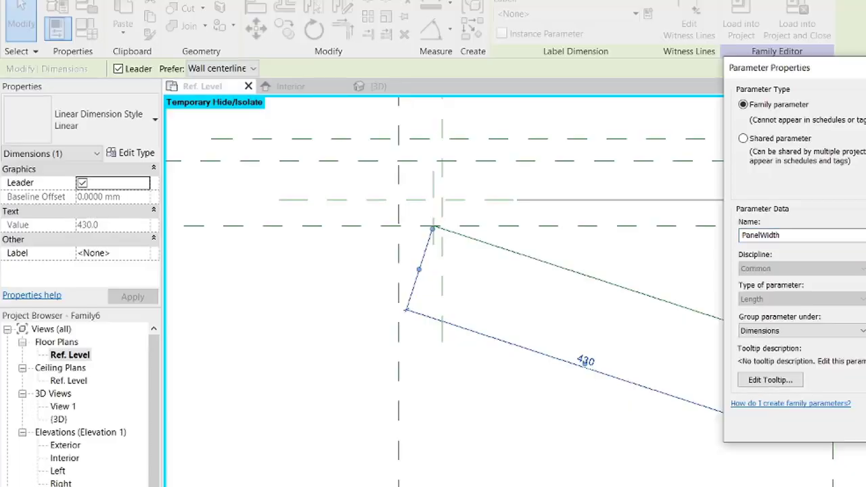
key(Return)
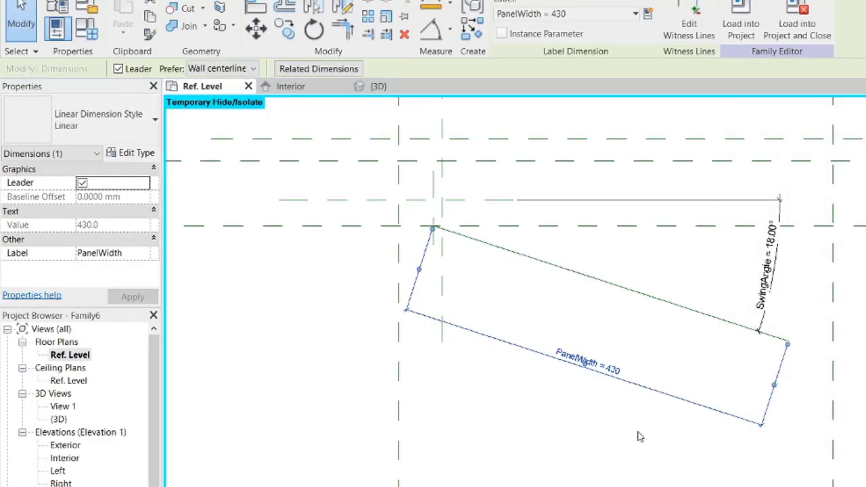
click(641, 438)
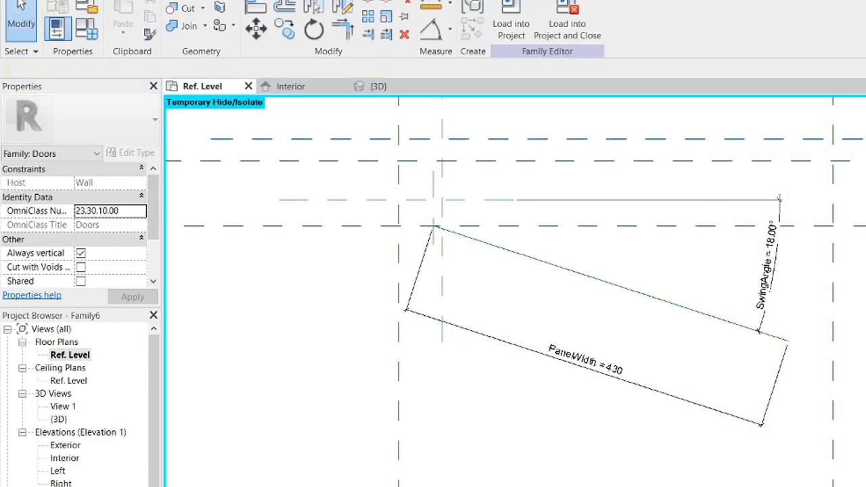
- In the family types, give PanelWidth the formula Width - (2 * FrameWidth) + 20 mm and apply it
click(85, 29)
mouse_move(286, 92)
mouse_down()
mouse_move(865, 113)
mouse_move(865, 86)
mouse_move(820, 75)
mouse_move(331, 102)
mouse_move(283, 73)
mouse_up()
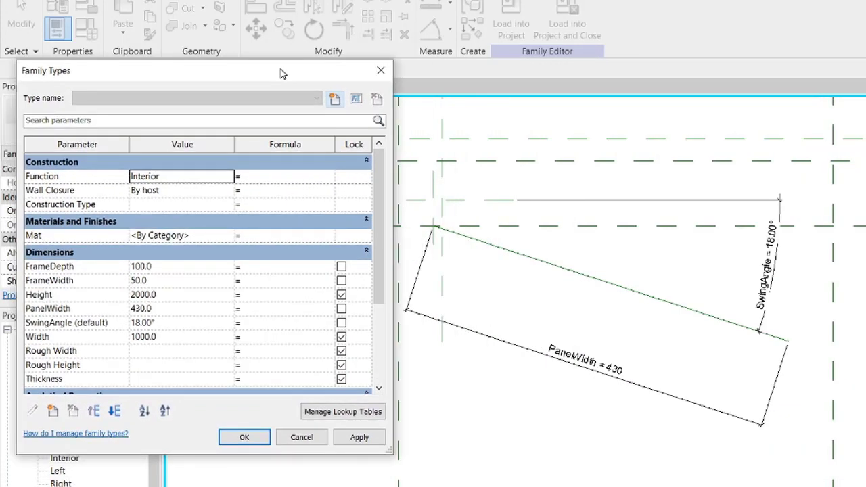
click(85, 339)
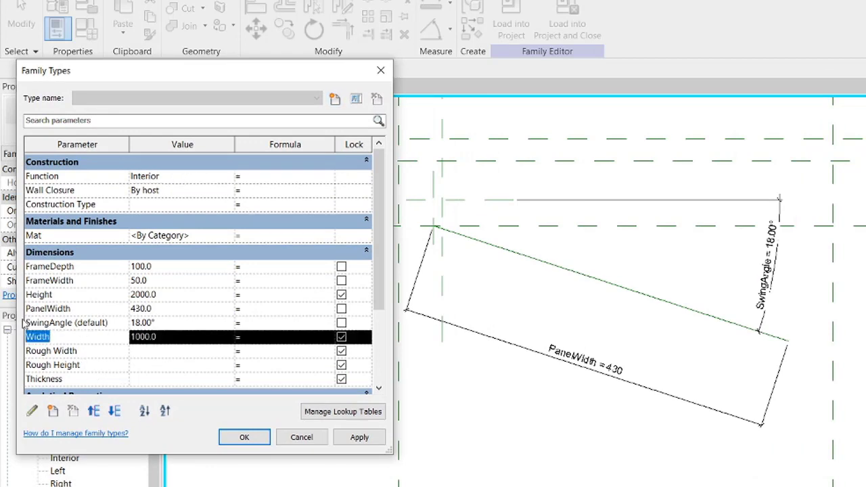
click(264, 309)
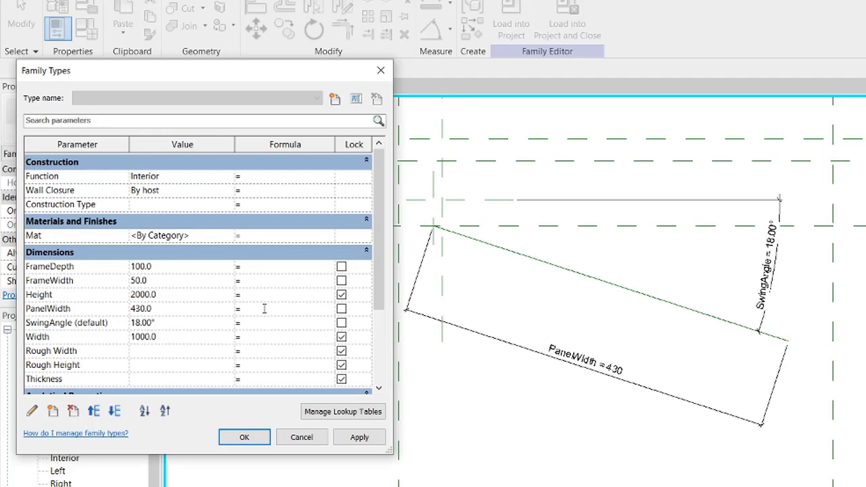
text(Width)
text(+20)
click(360, 437)
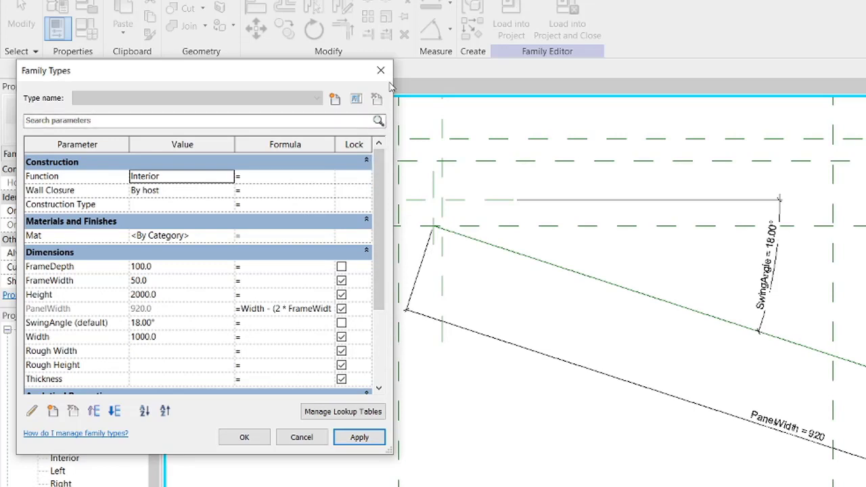
click(246, 438)
scroll(541, 441, down, 4)
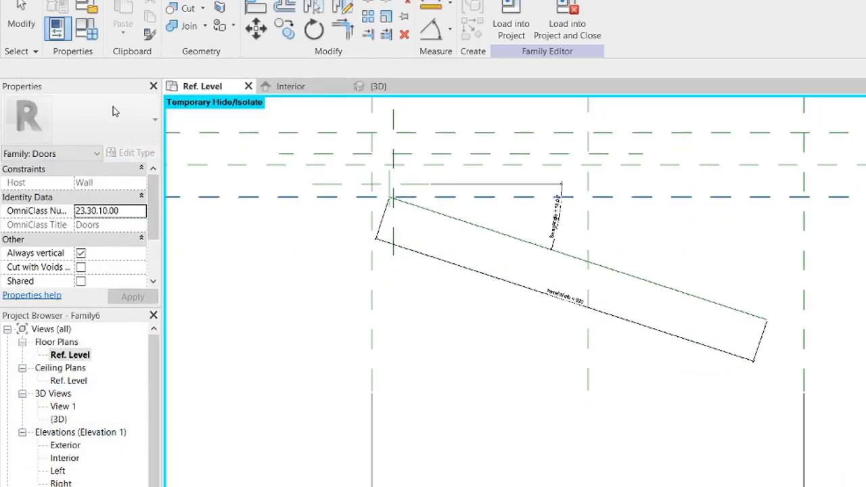
- Reopen the family types and widen the dialog to examine the complete PanelWidth formula
click(88, 32)
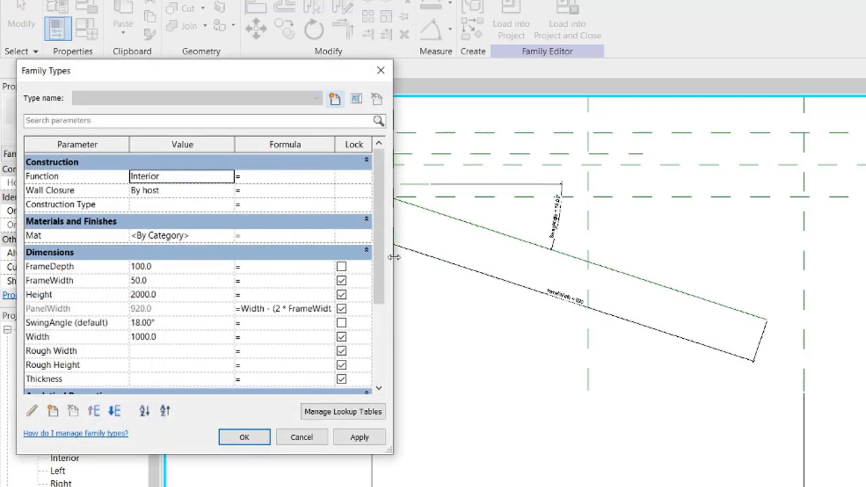
drag(393, 257, 546, 259)
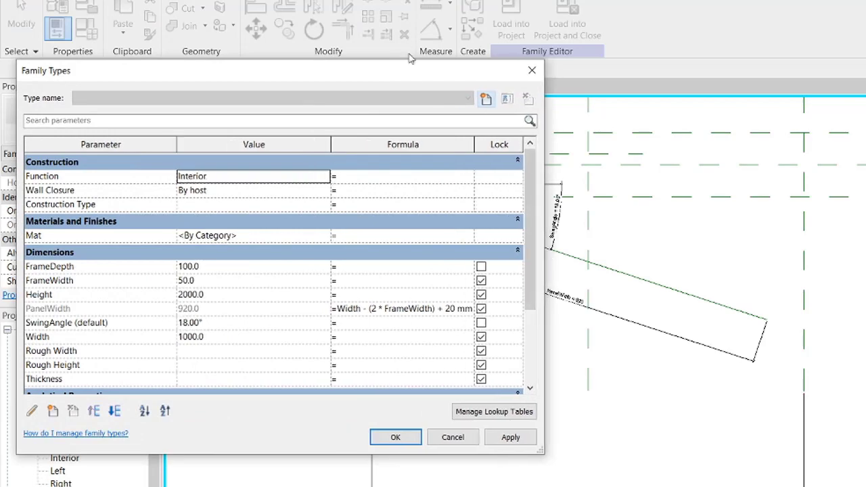
drag(412, 72, 362, 89)
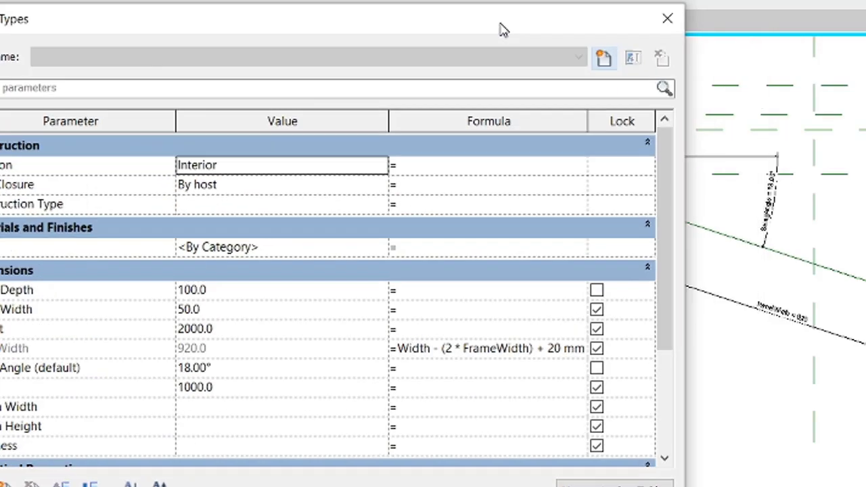
drag(503, 29, 516, 12)
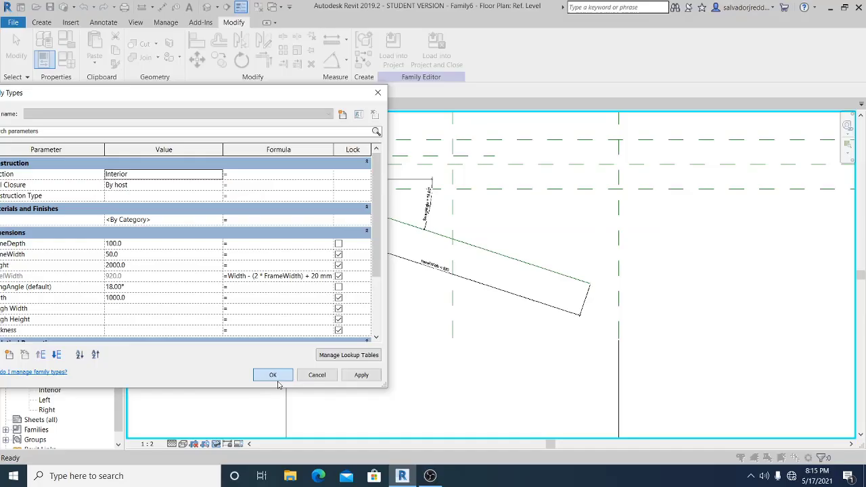
drag(472, 17, 686, 21)
drag(381, 102, 534, 101)
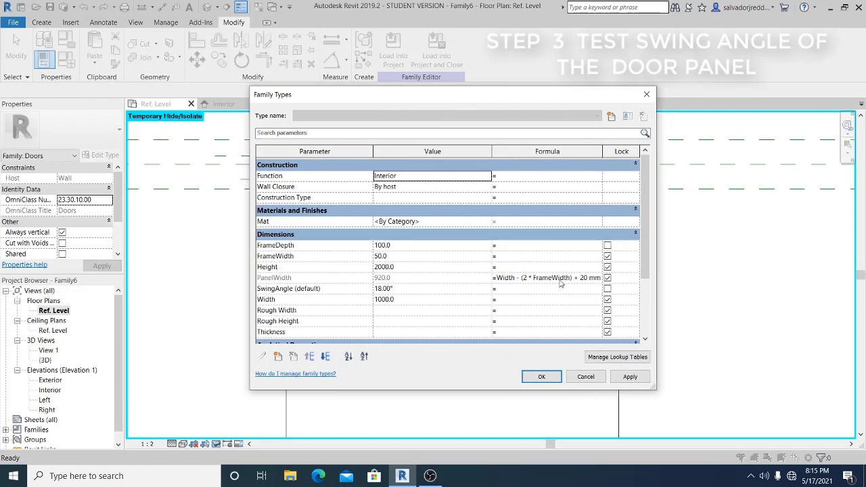
click(543, 377)
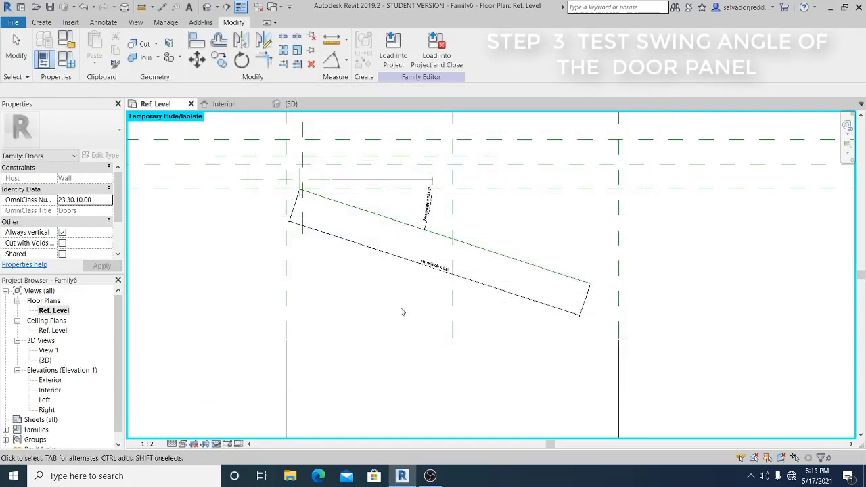
- Open the family types and apply a SwingAngle of 45° to test the panel's reference line, keeping the plan visible beside the dialog
scroll(487, 249, up, 1)
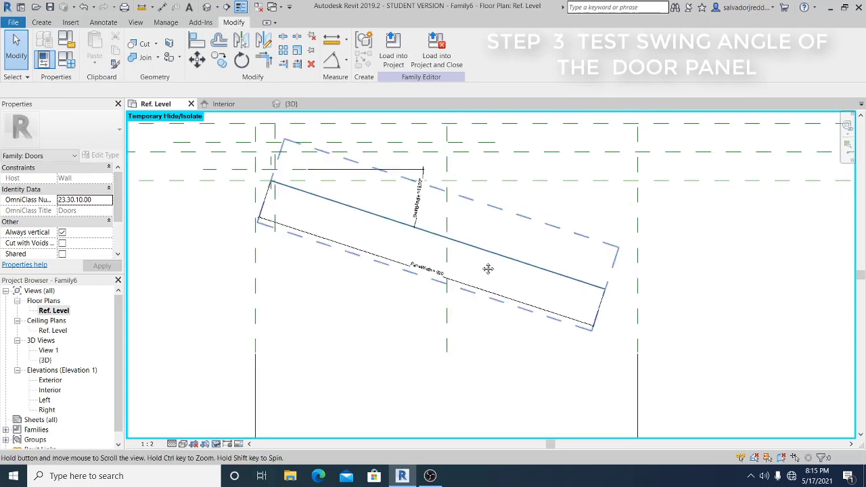
middle_drag(487, 269, 488, 278)
scroll(473, 261, down, 1)
scroll(473, 261, down, 1)
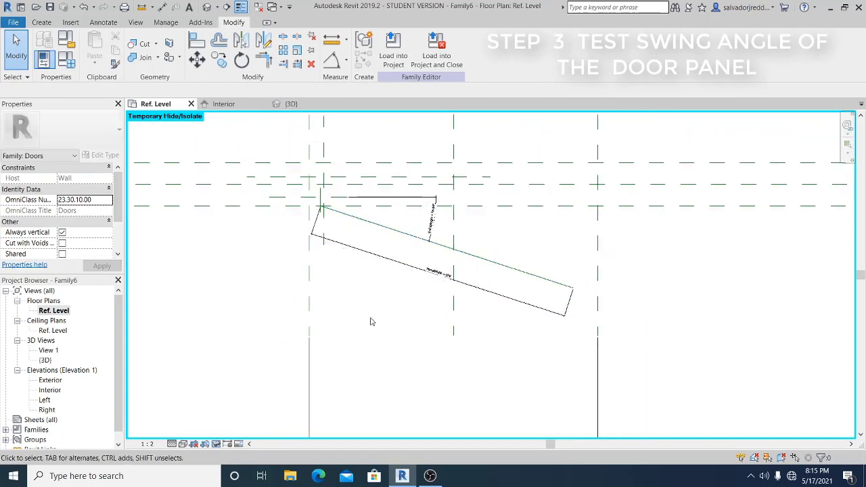
middle_drag(414, 333, 597, 345)
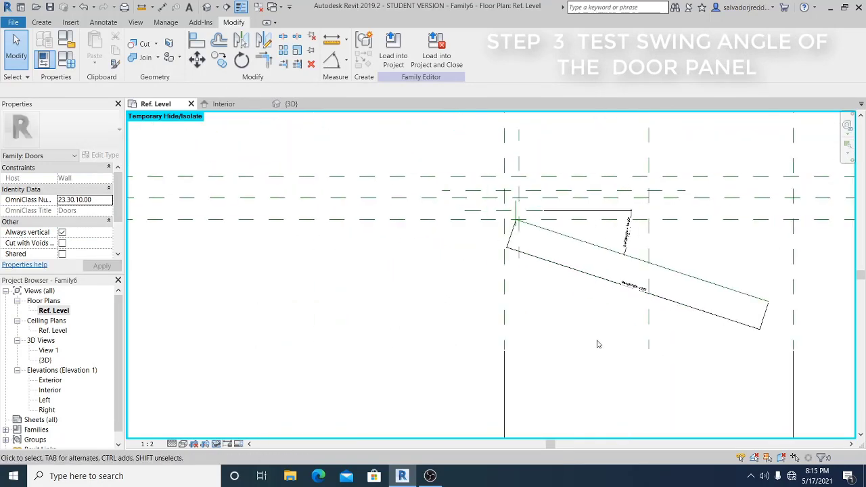
click(65, 60)
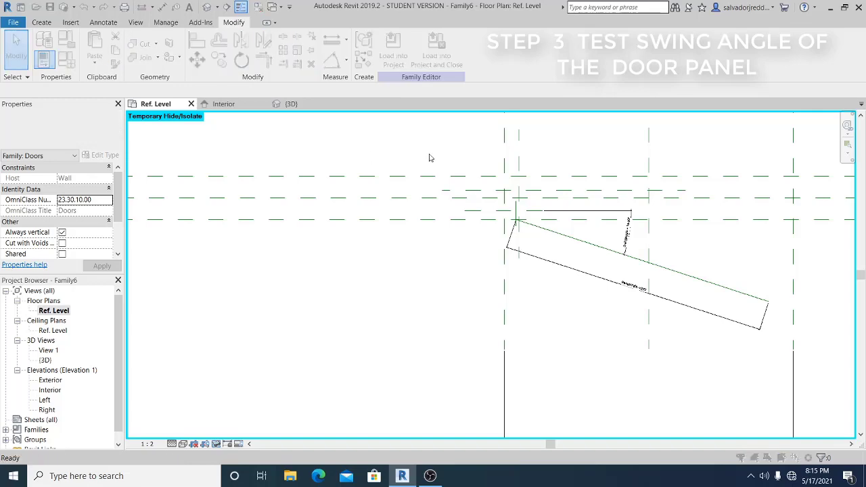
drag(440, 95, 194, 90)
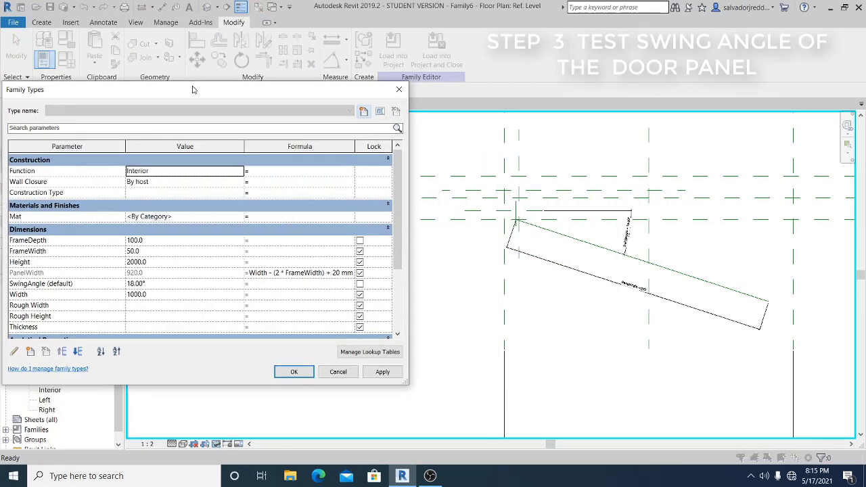
click(155, 285)
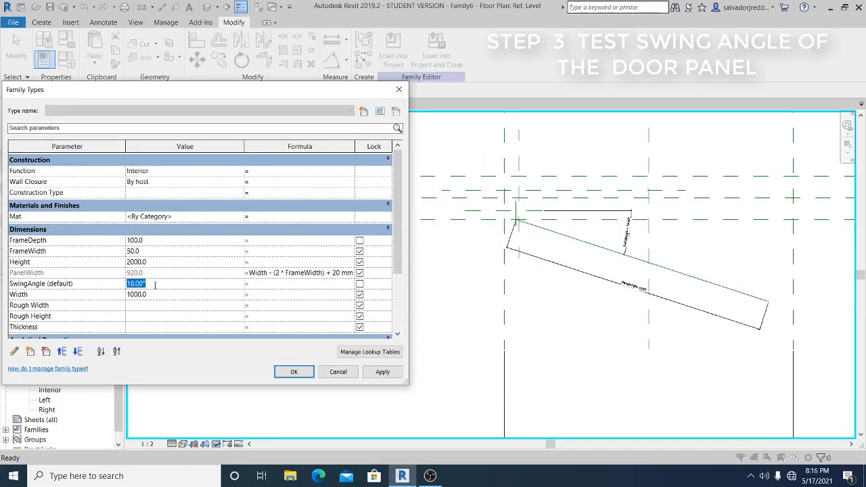
text(45)
click(383, 371)
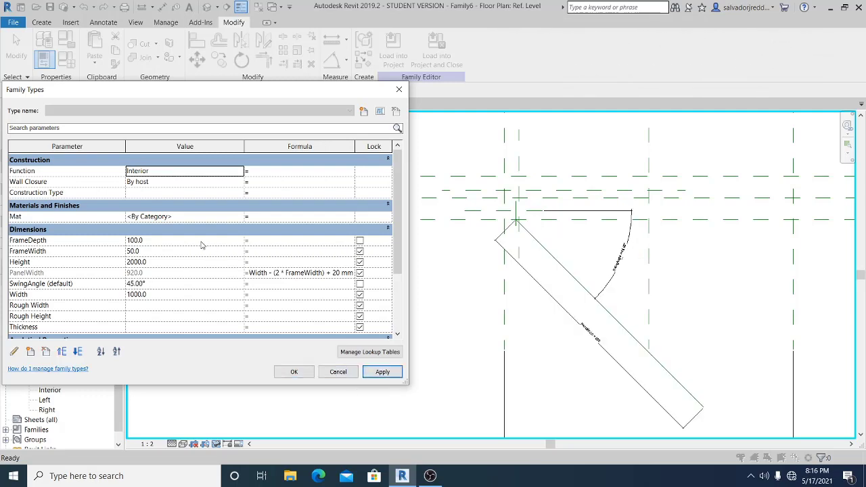
- Test the swing at its limits by applying a SwingAngle of 0° and one of 180°
click(173, 284)
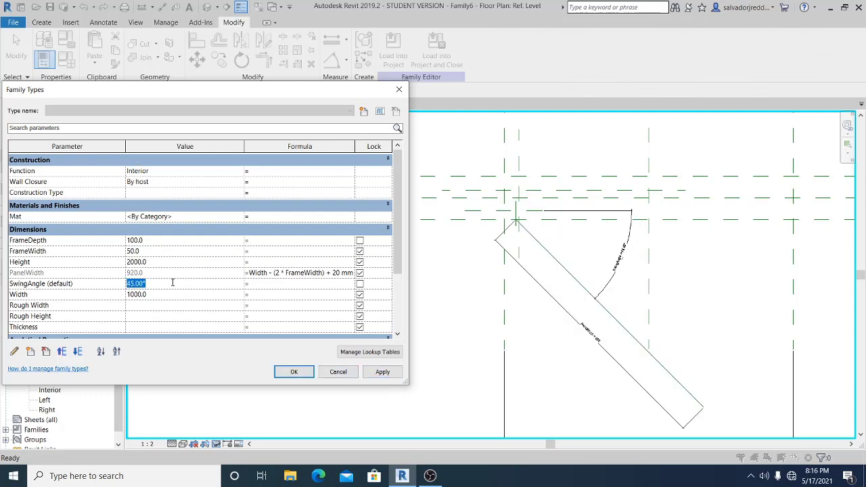
text(0)
click(384, 372)
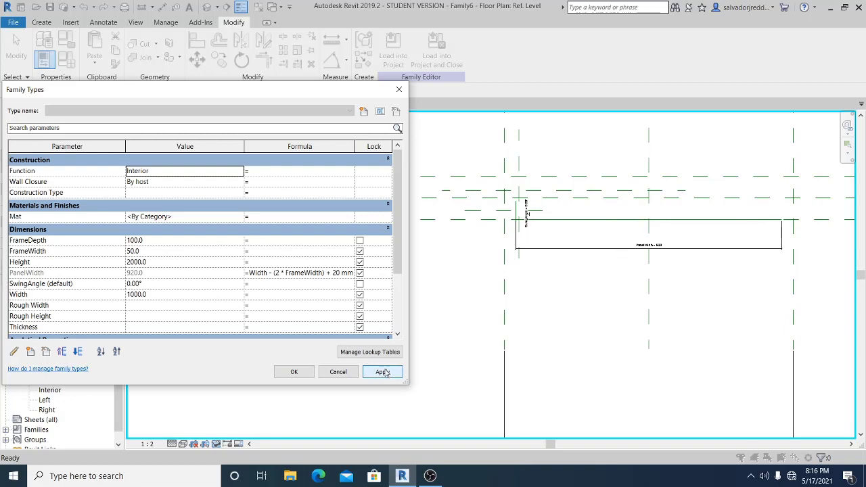
click(172, 283)
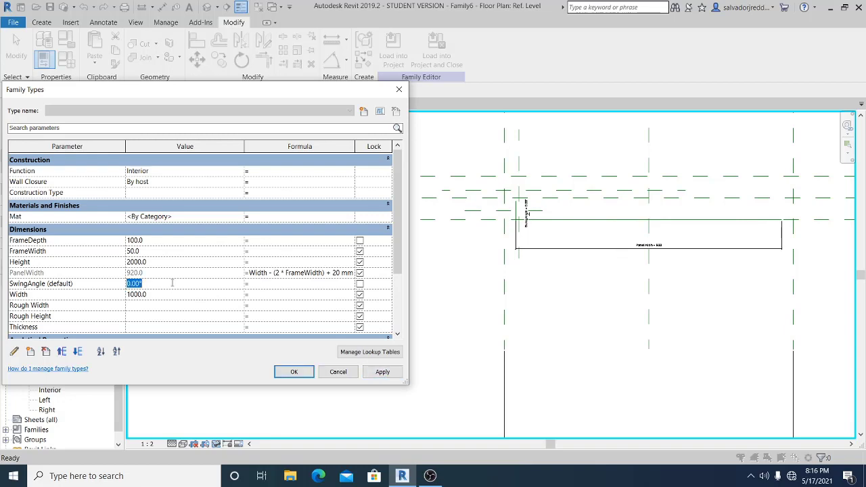
text(180)
click(383, 372)
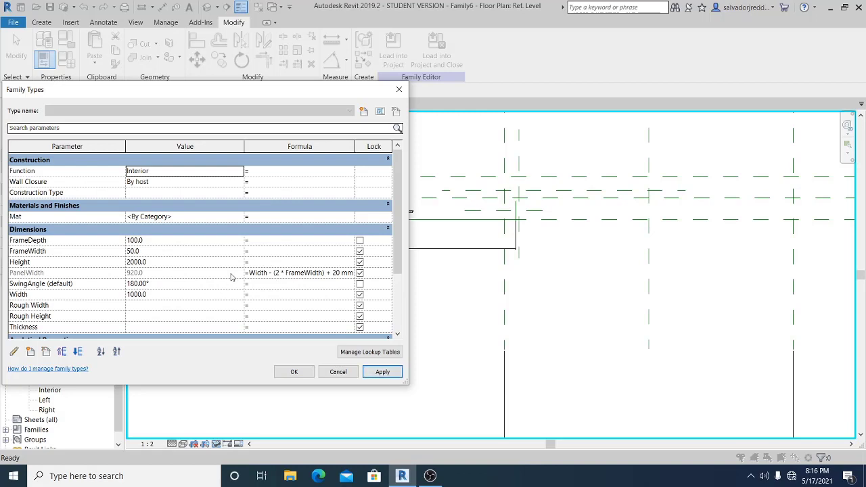
- Set SwingAngle back to 45°, apply it and close the family types
click(178, 285)
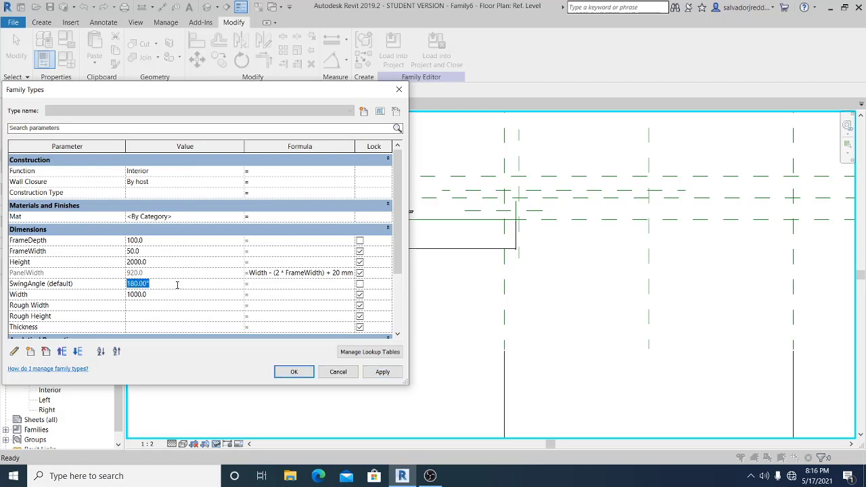
text(45)
click(383, 372)
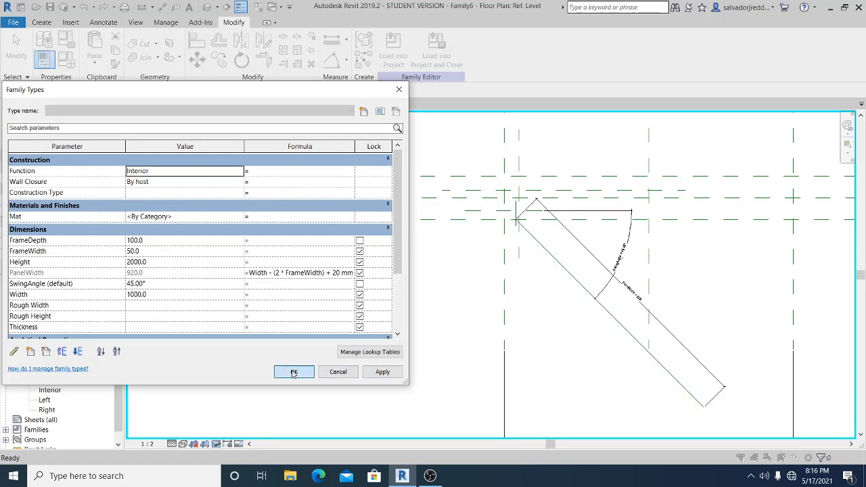
click(294, 372)
mouse_move(571, 361)
middle_down()
mouse_move(517, 350)
mouse_move(499, 327)
middle_up()
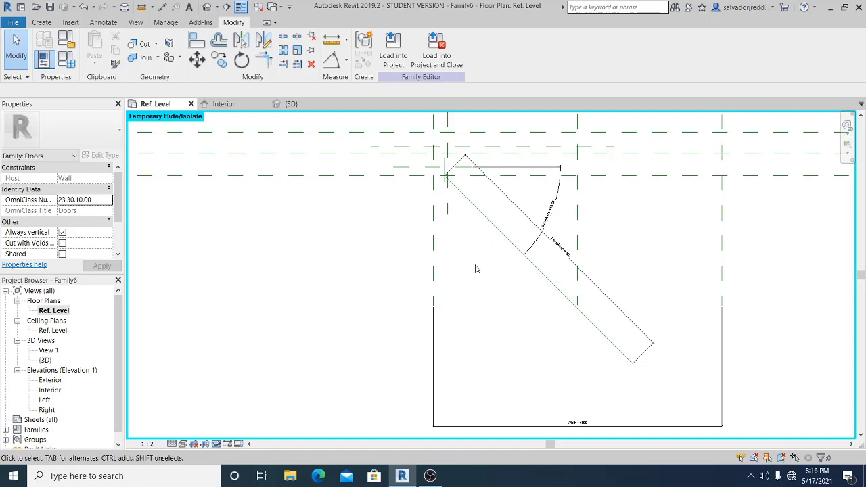
- Draw chained reference lines for the other three sides of a 30 mm thick panel rectangle along the angled reference line
click(41, 23)
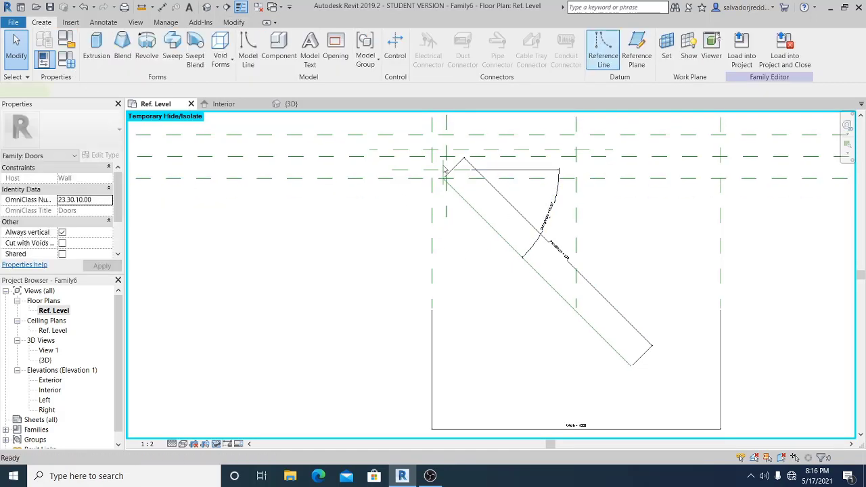
click(603, 56)
scroll(416, 180, up, 2)
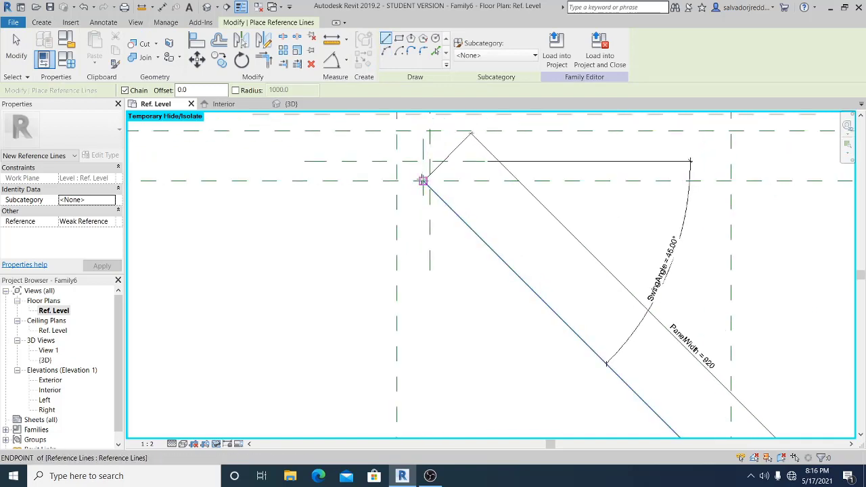
scroll(422, 181, up, 2)
click(422, 181)
scroll(443, 159, up, 1)
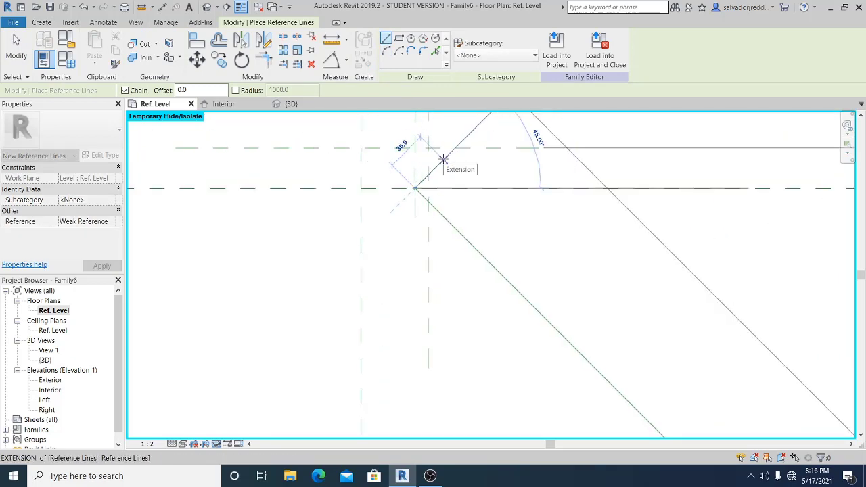
scroll(477, 190, down, 5)
scroll(616, 329, up, 2)
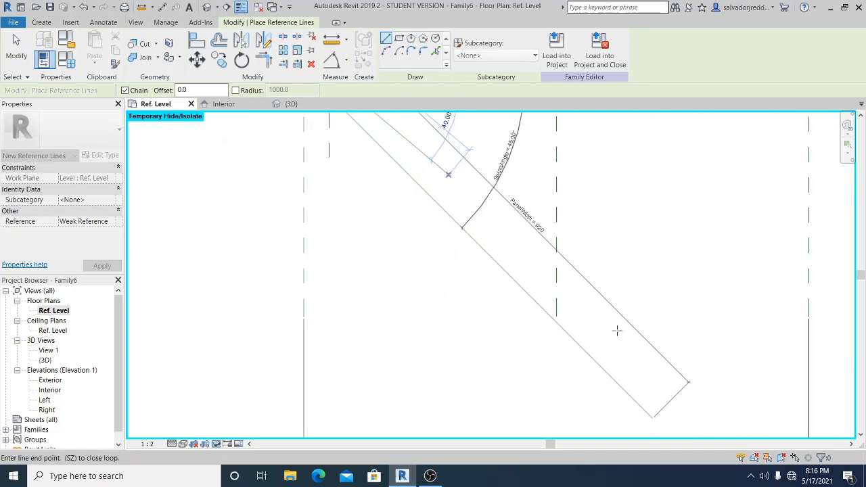
click(626, 391)
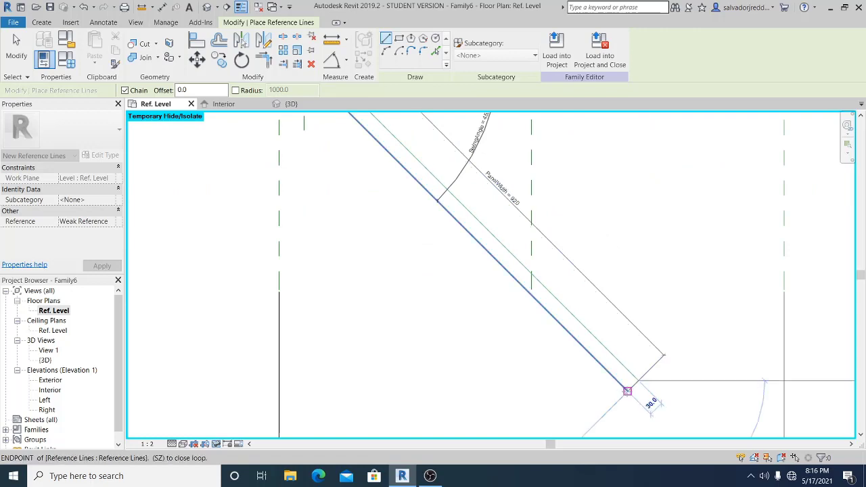
key(Escape)
click(19, 46)
scroll(401, 180, down, 2)
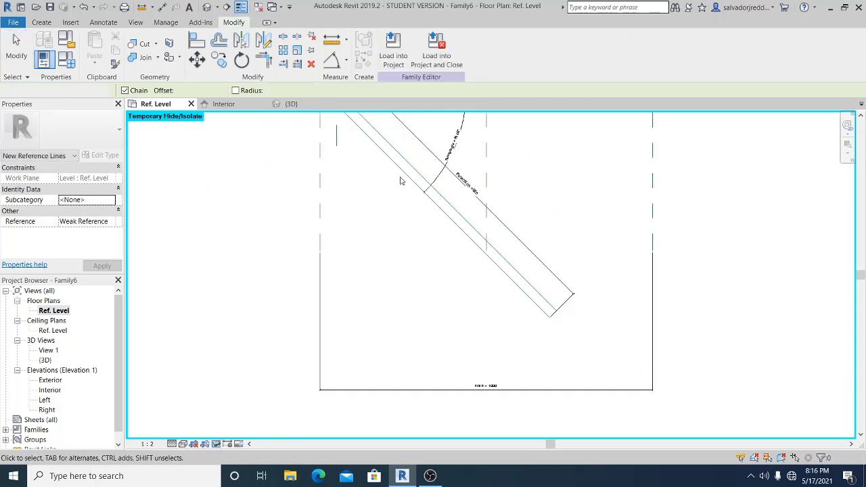
key(Escape)
- Add a locked angular dimension between the angled reference line and the short end line at the hinge corner
scroll(401, 180, up, 4)
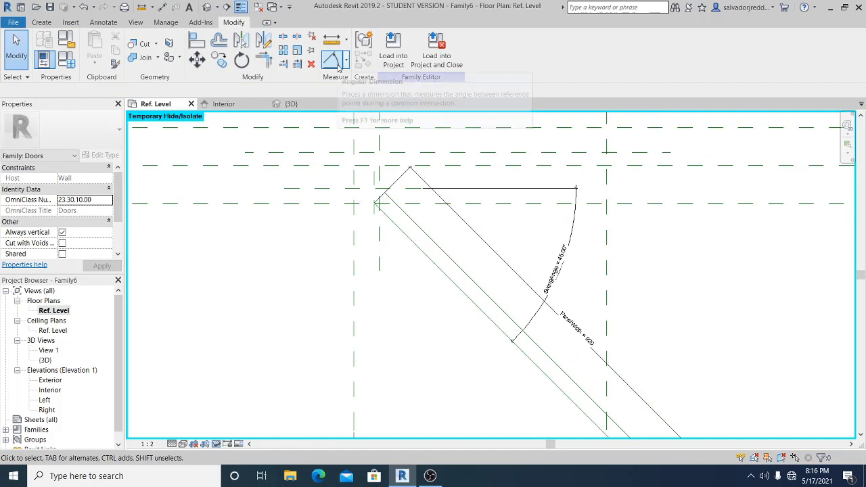
click(335, 62)
scroll(379, 185, up, 2)
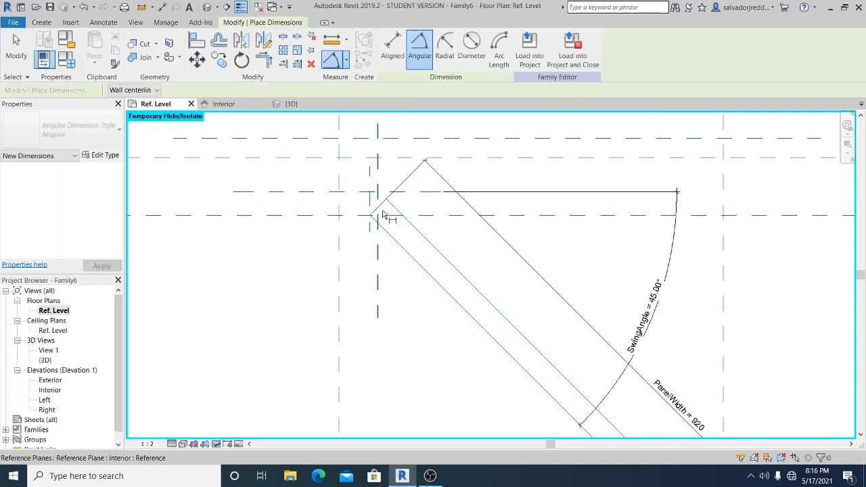
click(382, 216)
click(387, 205)
scroll(455, 235, down, 1)
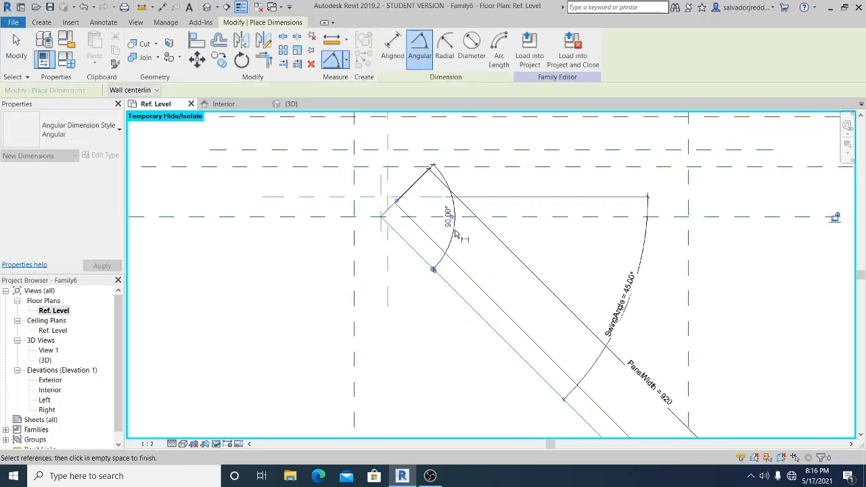
scroll(456, 234, down, 3)
click(620, 231)
middle_drag(641, 271, 619, 225)
scroll(588, 359, up, 1)
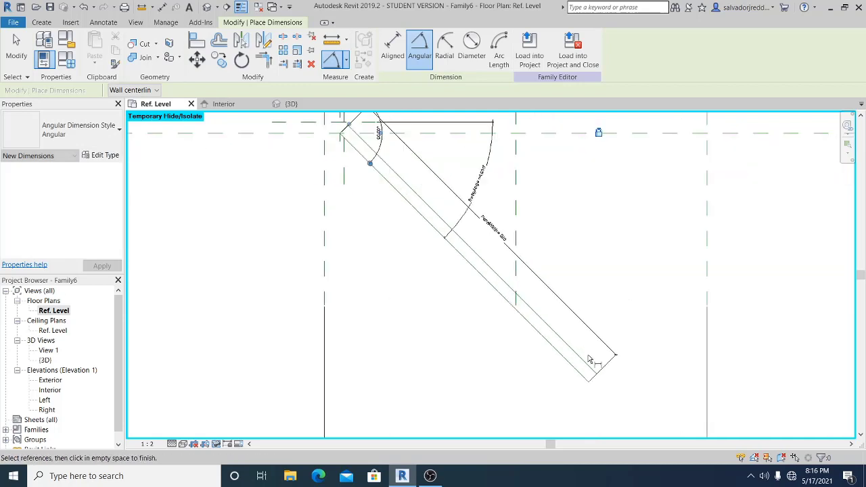
- Add a locked angular dimension between the angled reference line and the short end line at the panel's free end
click(574, 369)
scroll(578, 370, up, 1)
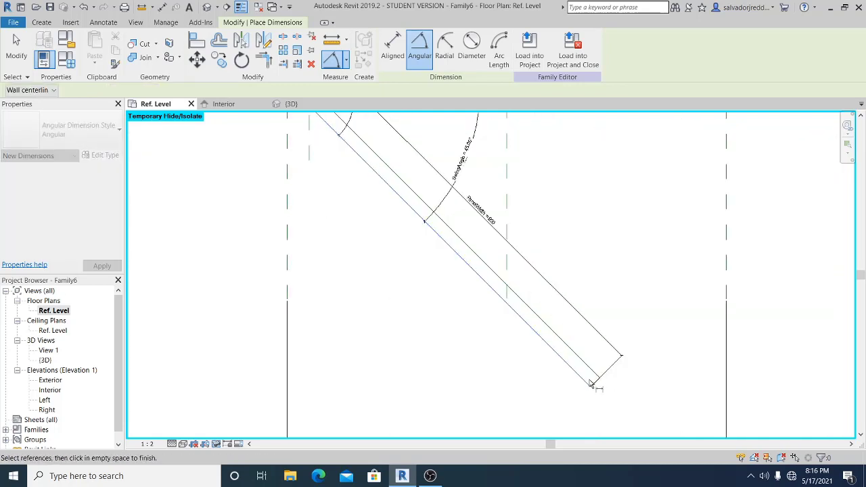
scroll(591, 384, up, 2)
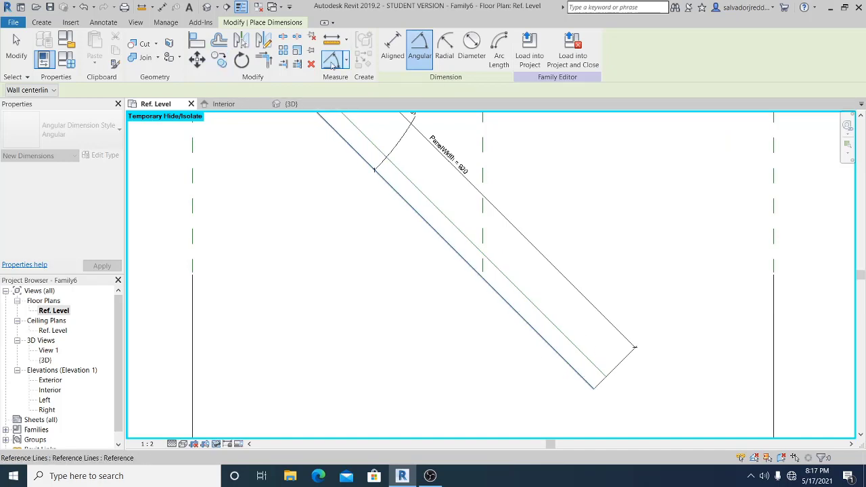
scroll(579, 379, down, 1)
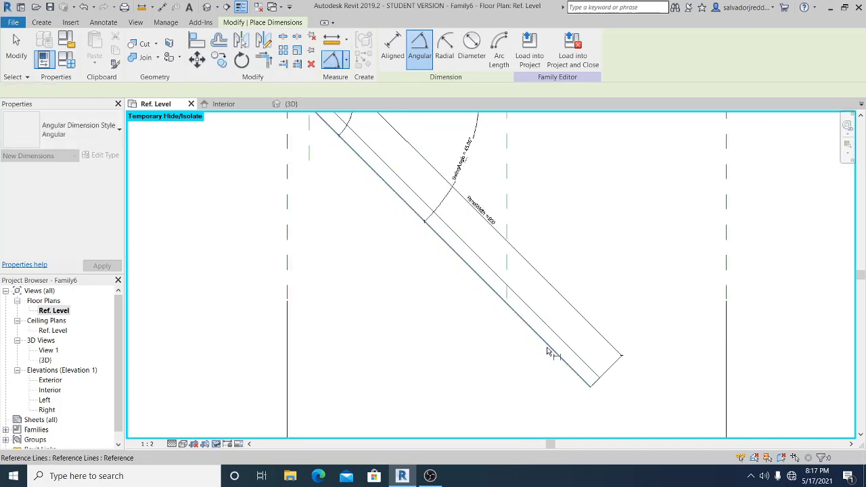
click(575, 327)
scroll(589, 379, down, 3)
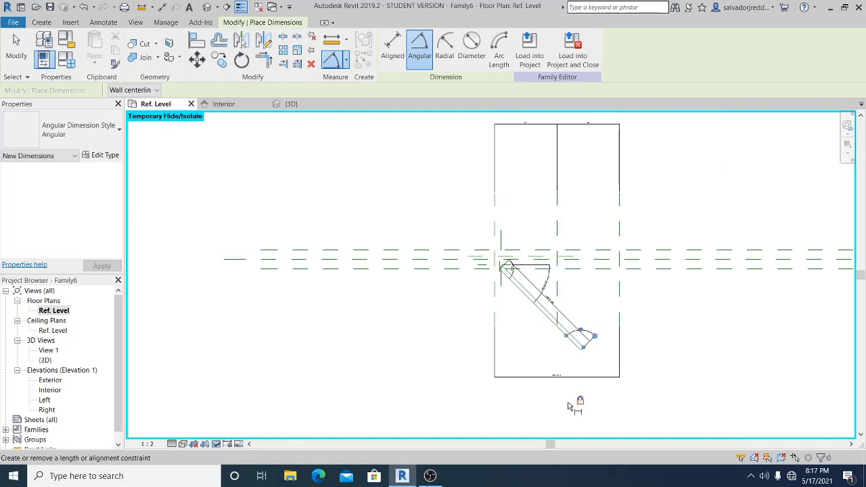
click(16, 49)
middle_drag(375, 165, 363, 177)
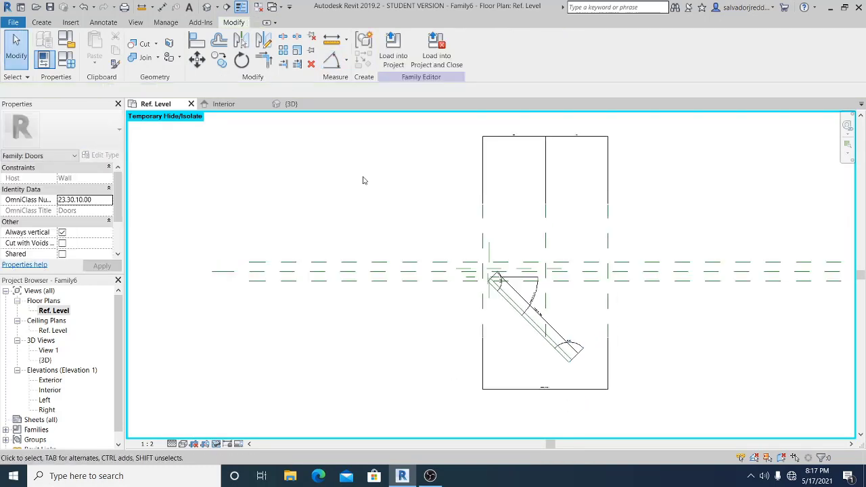
- Place a locked aligned dimension for the panel thickness between the two long reference lines at the hinge end
key(d)
key(i)
scroll(493, 292, up, 5)
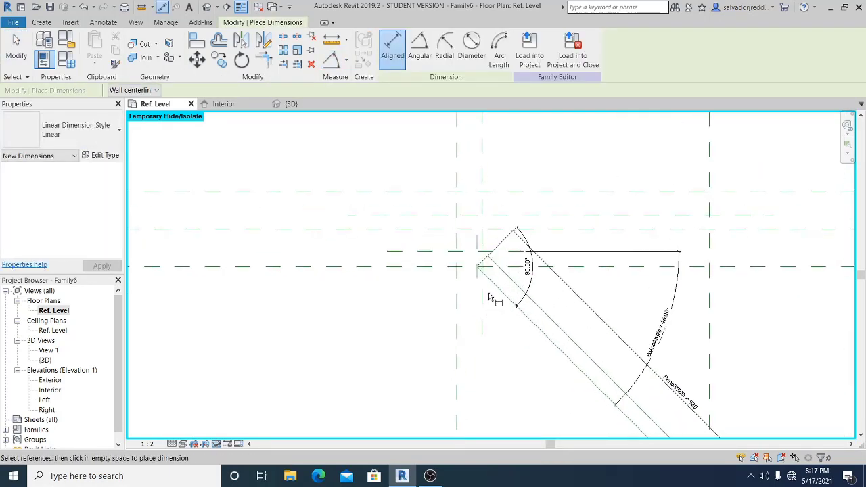
click(490, 298)
scroll(489, 291, up, 3)
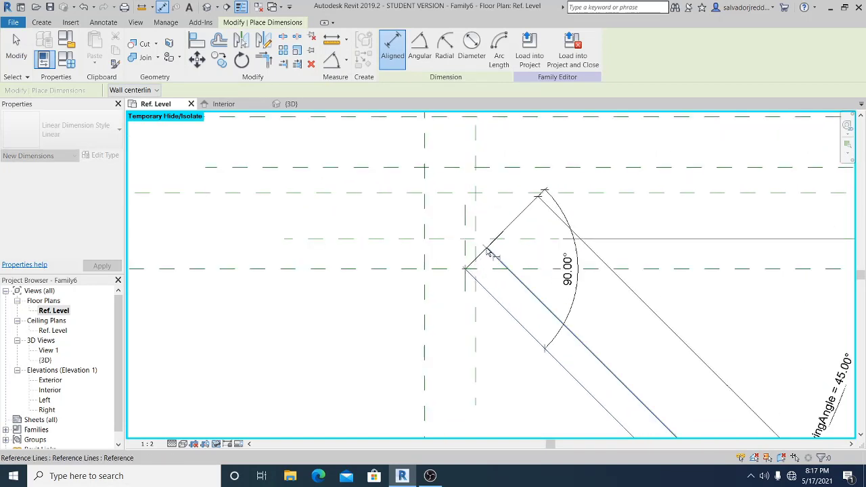
click(488, 252)
click(414, 196)
scroll(467, 259, down, 3)
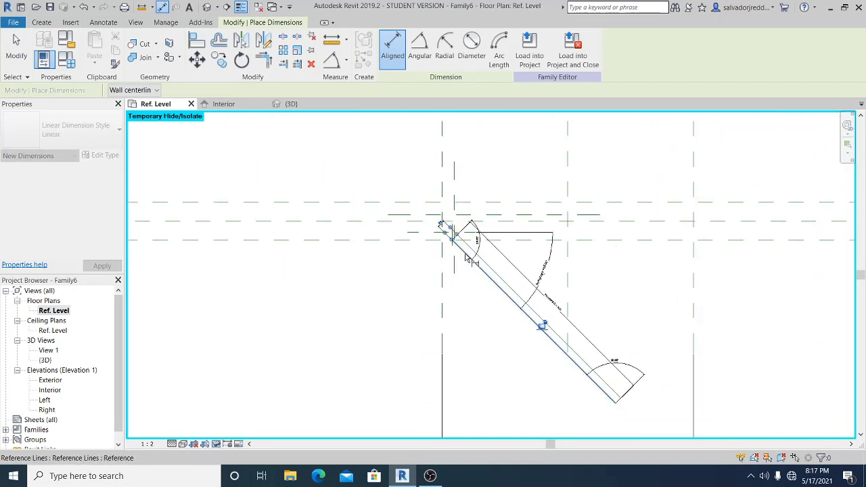
- Place a locked aligned dimension for the panel thickness between the two long reference lines at the free end
scroll(583, 364, up, 3)
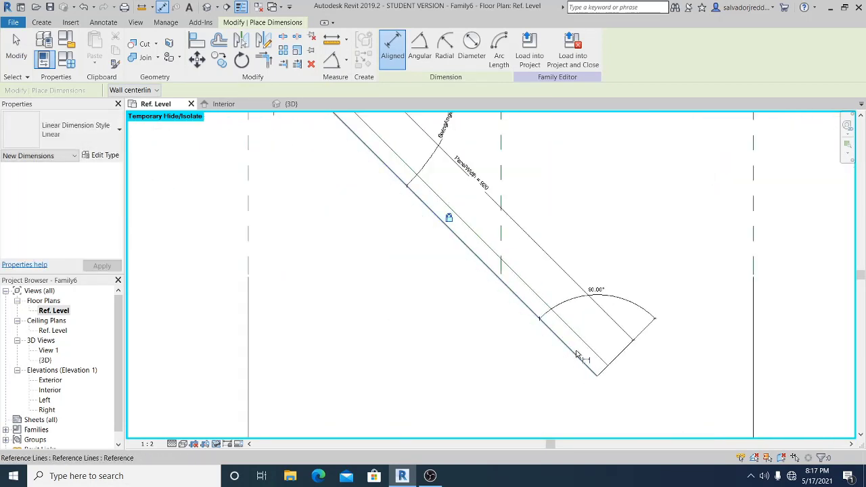
click(579, 356)
click(600, 357)
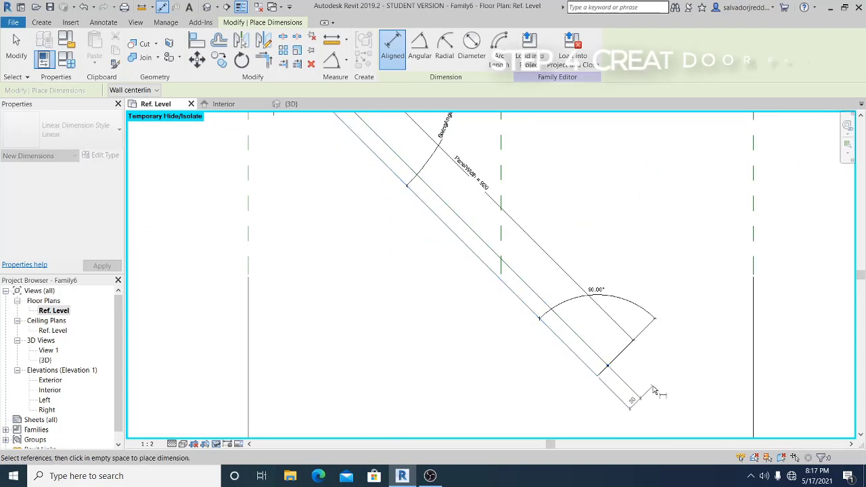
click(654, 391)
scroll(580, 226, down, 5)
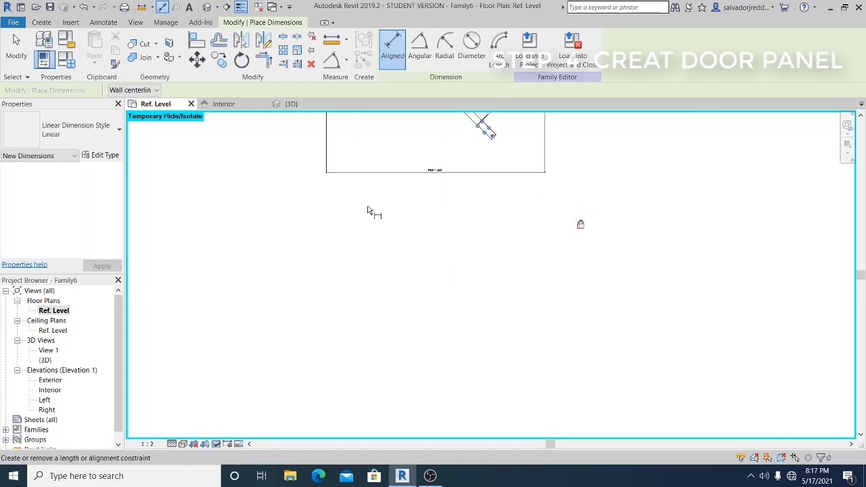
- Finish dimensioning and inspect the panel outline's reference lines with their angular, width and thickness dimensions from the hinge corner to the free end
key(Escape)
scroll(601, 298, up, 5)
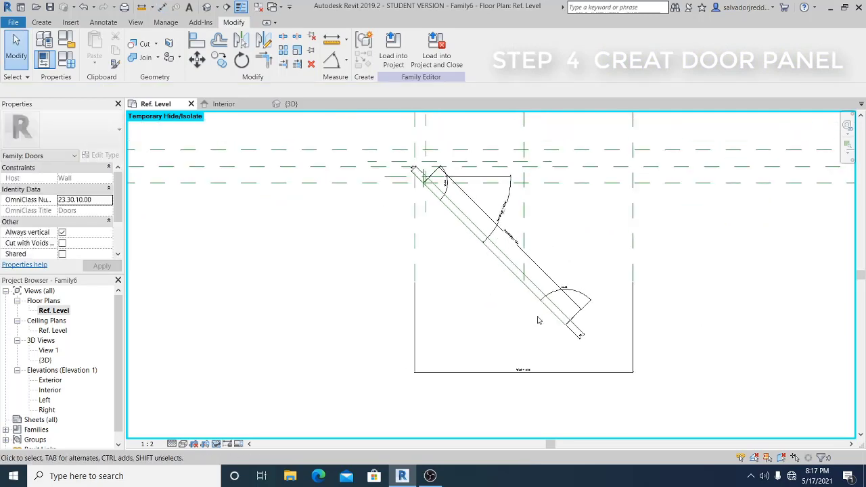
scroll(537, 308, up, 2)
middle_drag(487, 257, 497, 289)
scroll(497, 289, down, 1)
scroll(495, 289, up, 1)
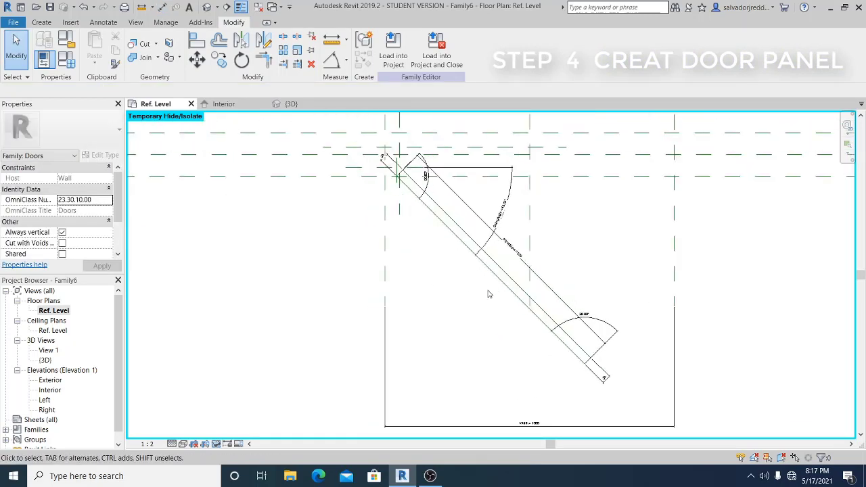
scroll(474, 279, up, 1)
middle_drag(549, 318, 547, 323)
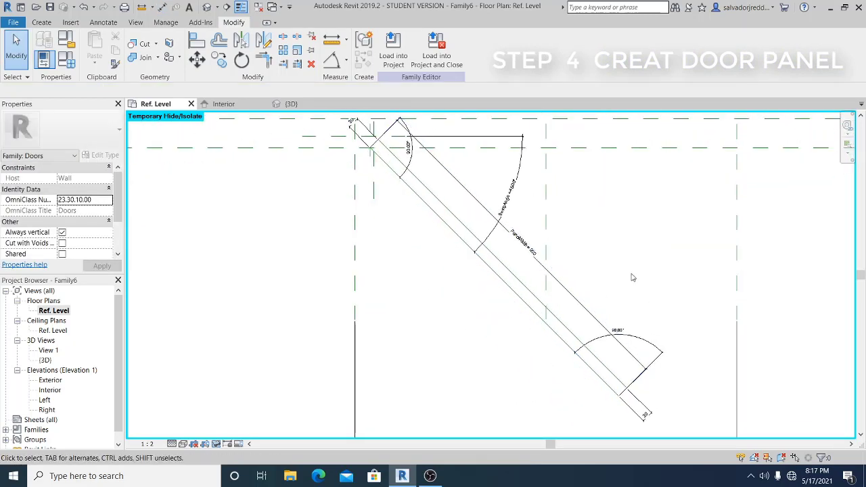
middle_drag(545, 278, 563, 303)
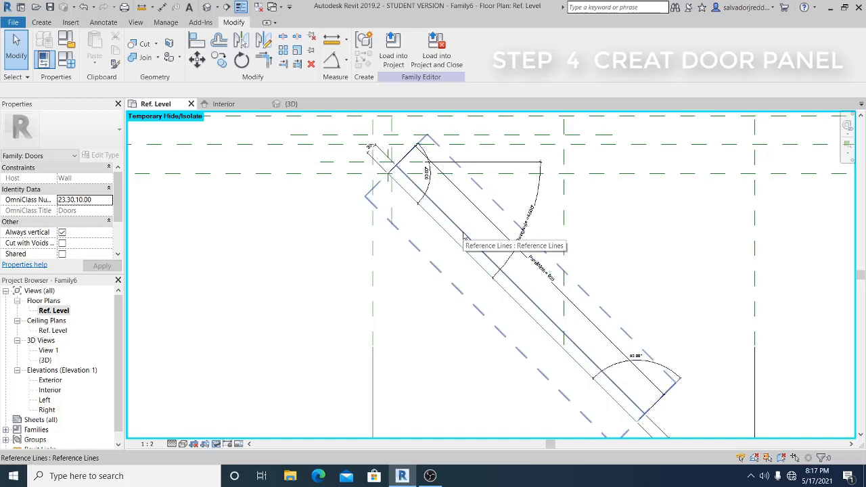
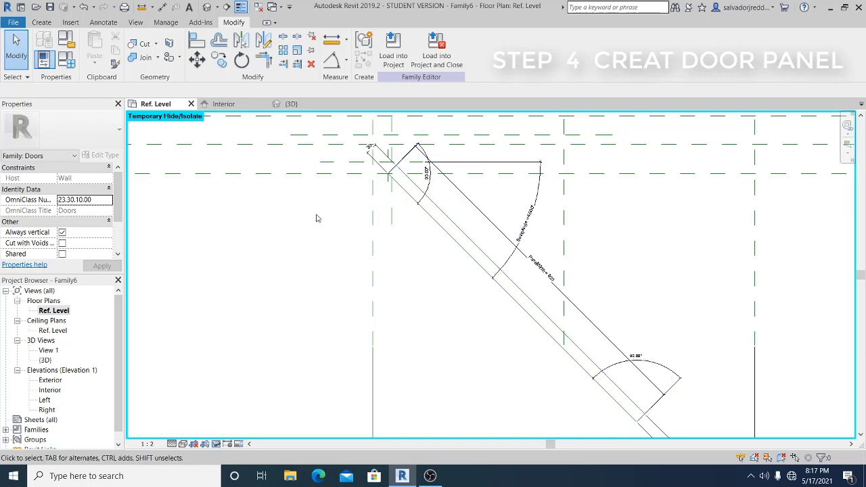
middle_drag(596, 256, 575, 241)
middle_drag(587, 297, 560, 266)
scroll(593, 364, up, 2)
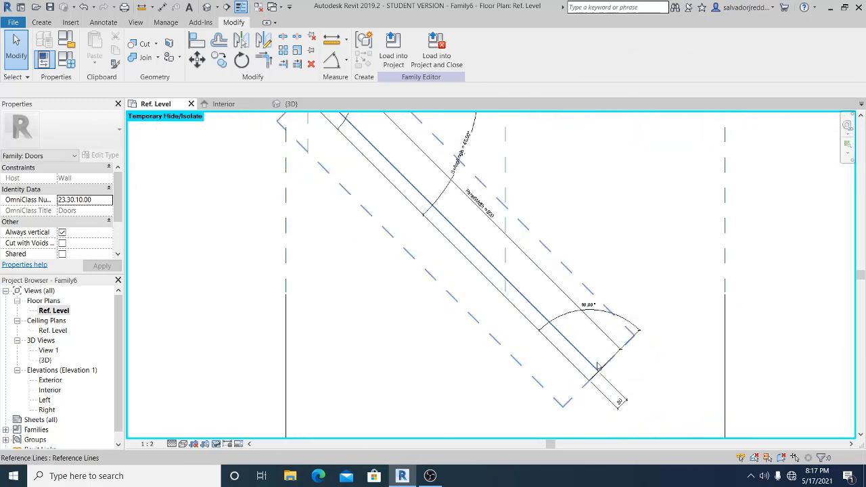
scroll(644, 292, down, 4)
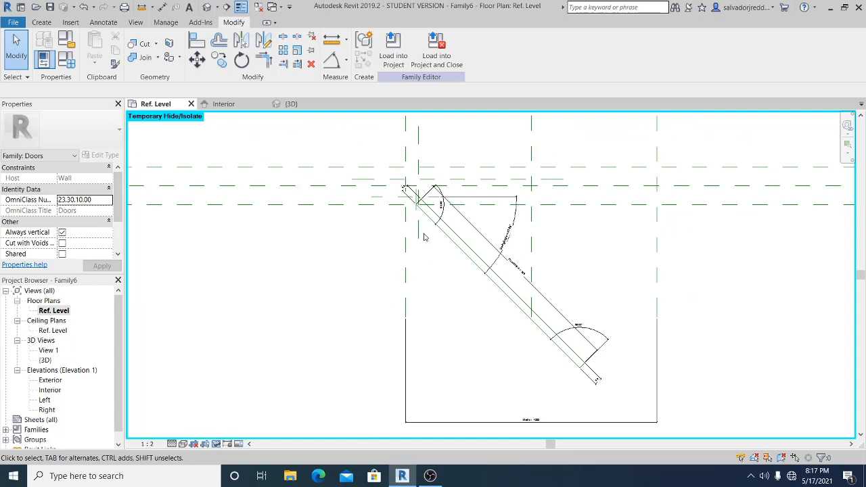
- Set the SwingAngle parameter to 0° in the family types and apply it to flex the door panel
middle_drag(618, 264, 688, 254)
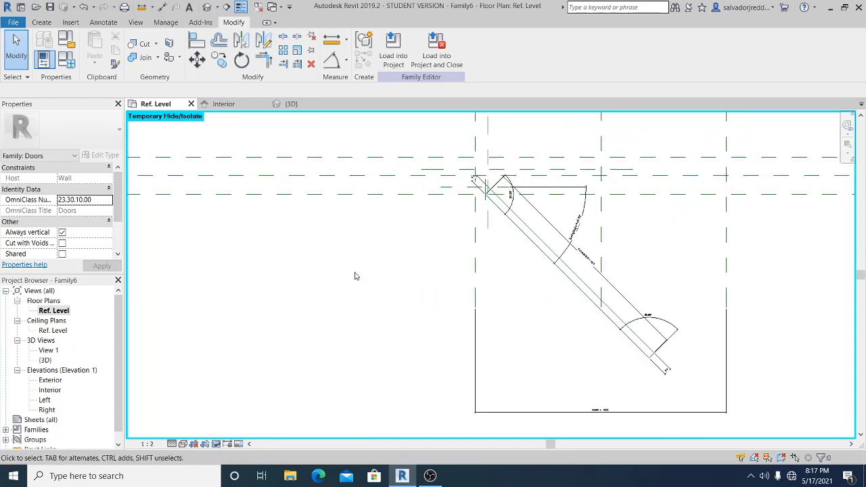
click(66, 59)
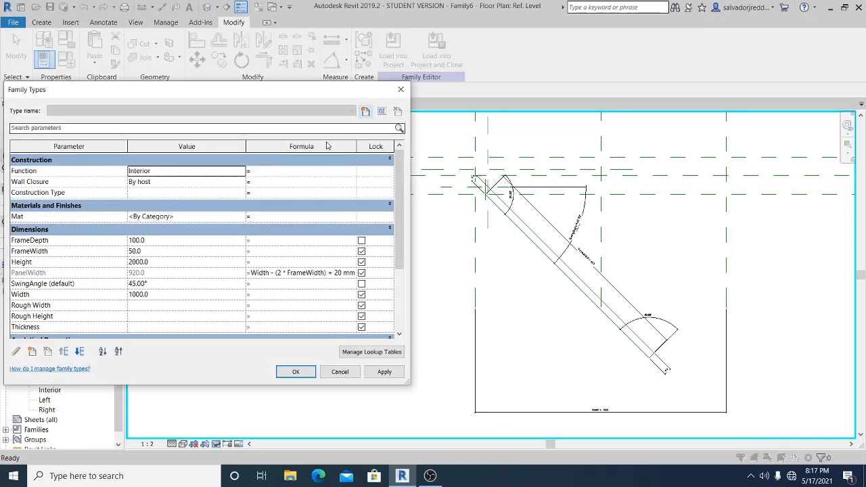
click(178, 285)
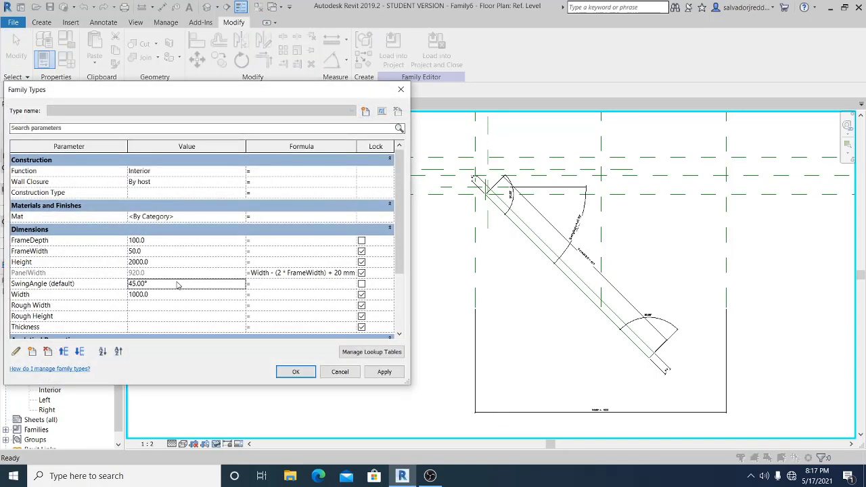
double_click(178, 284)
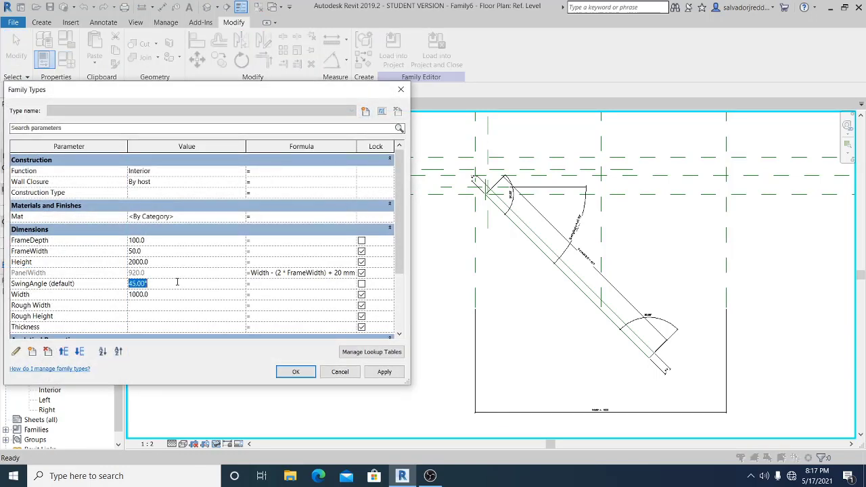
text(0)
click(384, 372)
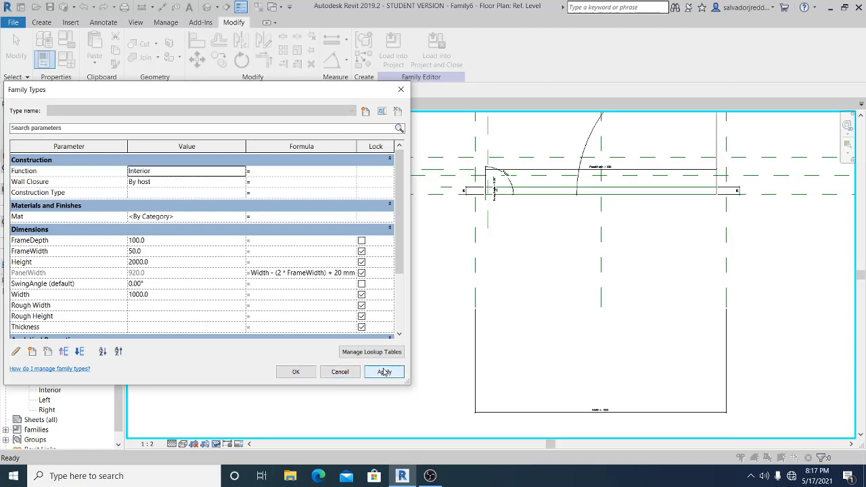
- Set the SwingAngle parameter to 180° and apply it to flex the door panel
double_click(172, 285)
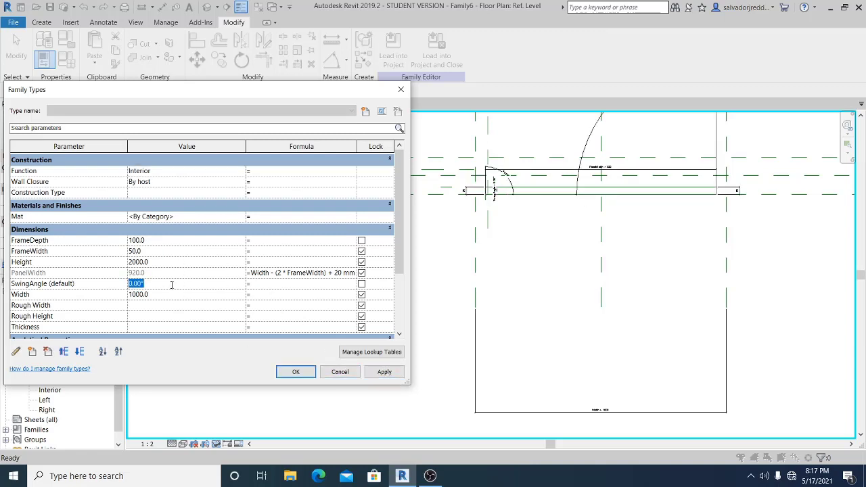
text(180)
click(387, 374)
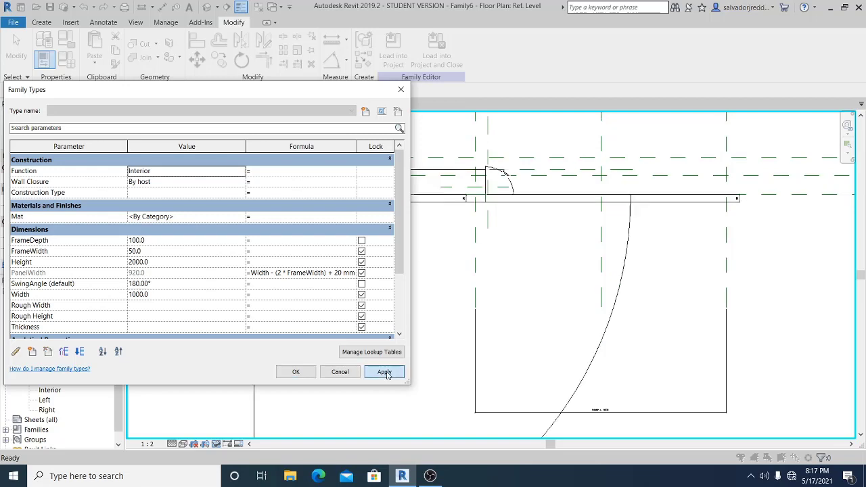
- Set the SwingAngle parameter to 45°, apply it and close the family types
click(182, 286)
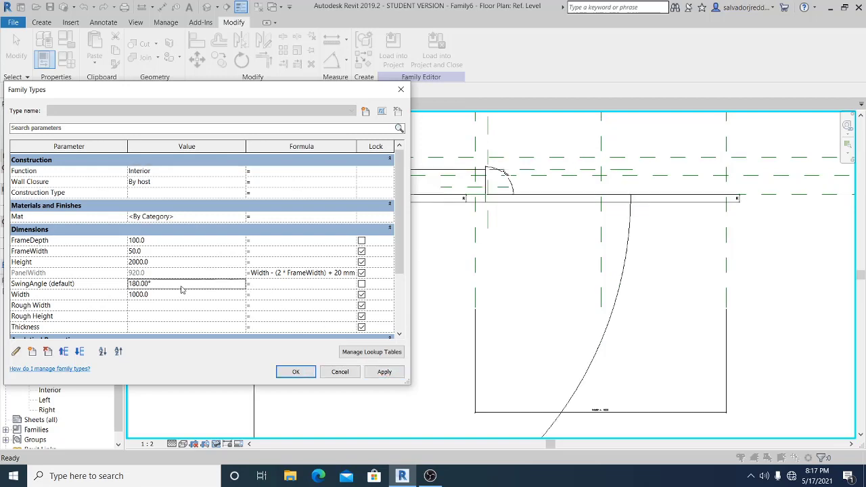
text(45)
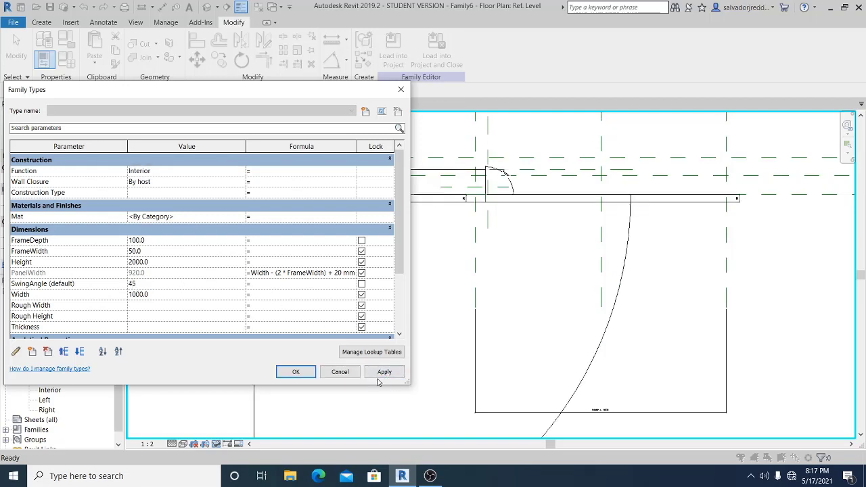
click(379, 374)
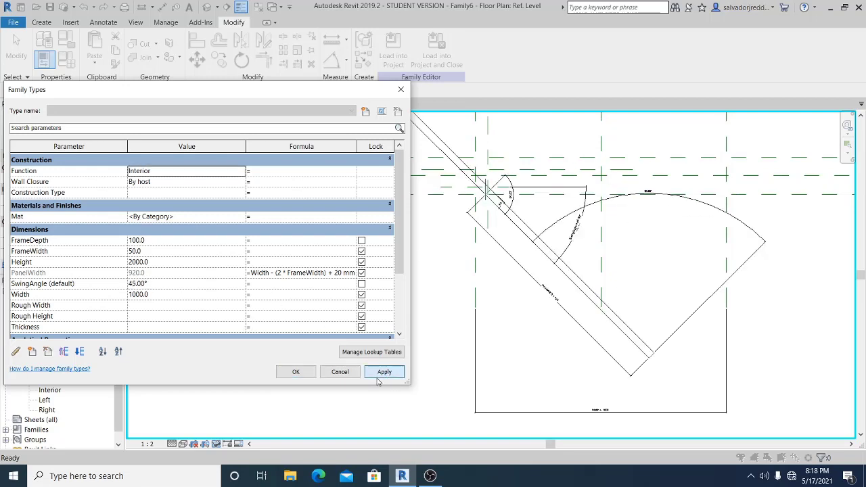
click(303, 373)
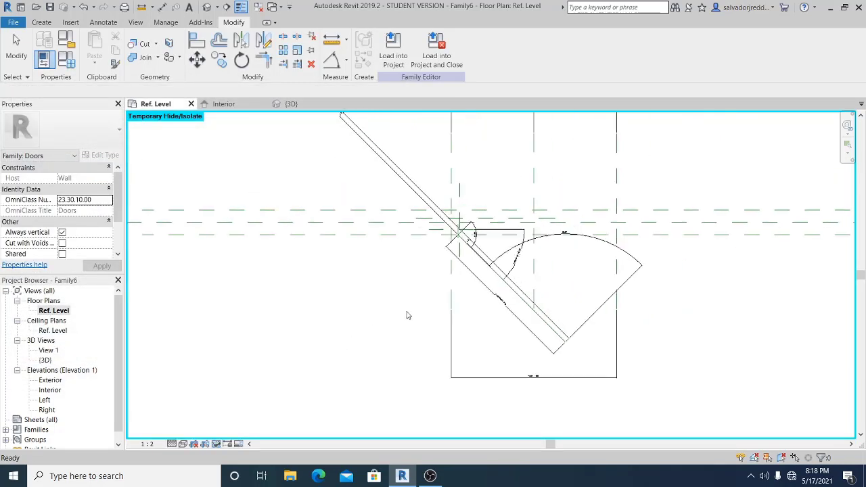
- Select the elements around the door opening in plan, filter the selection to dimensions only, and temporarily hide those elements
middle_drag(408, 315, 356, 309)
scroll(385, 265, down, 1)
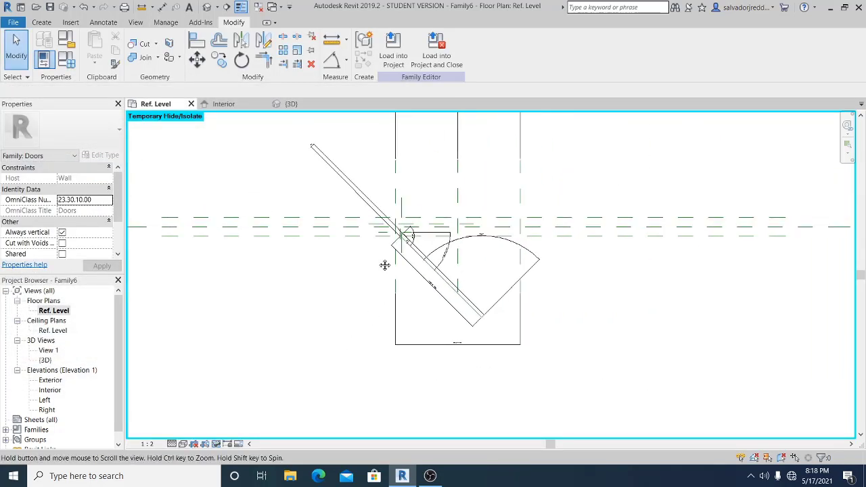
scroll(372, 270, up, 1)
drag(723, 327, 323, 165)
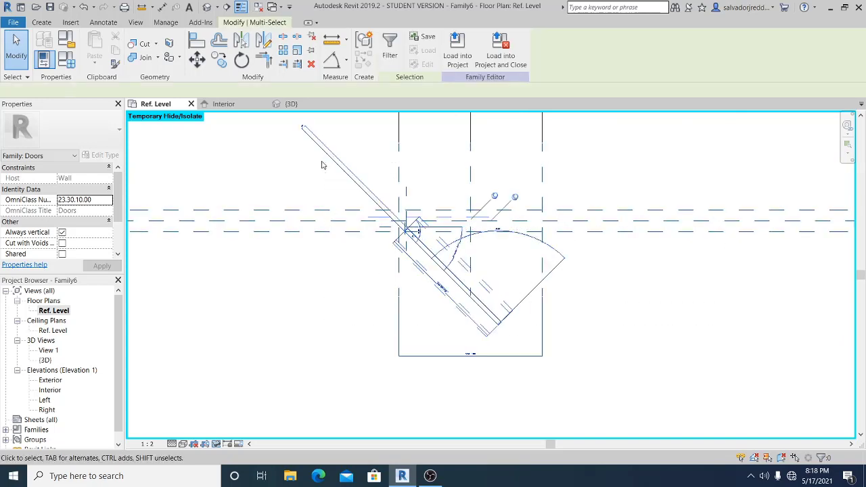
click(391, 53)
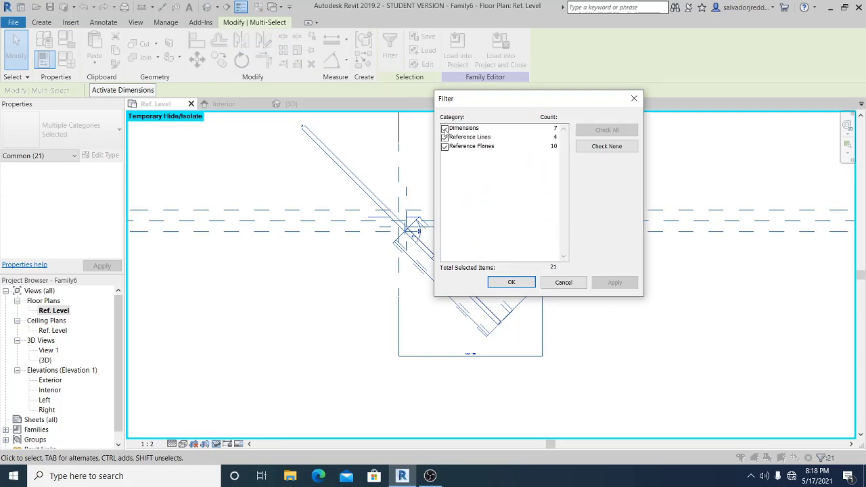
click(608, 146)
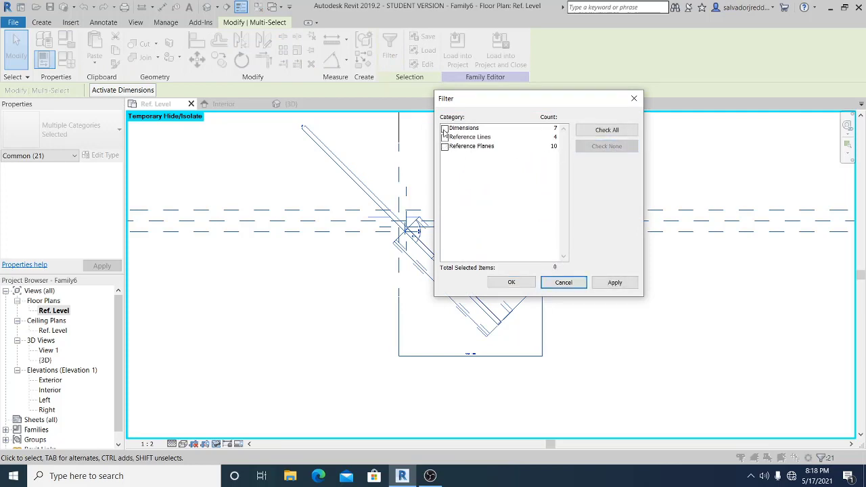
click(445, 129)
click(615, 283)
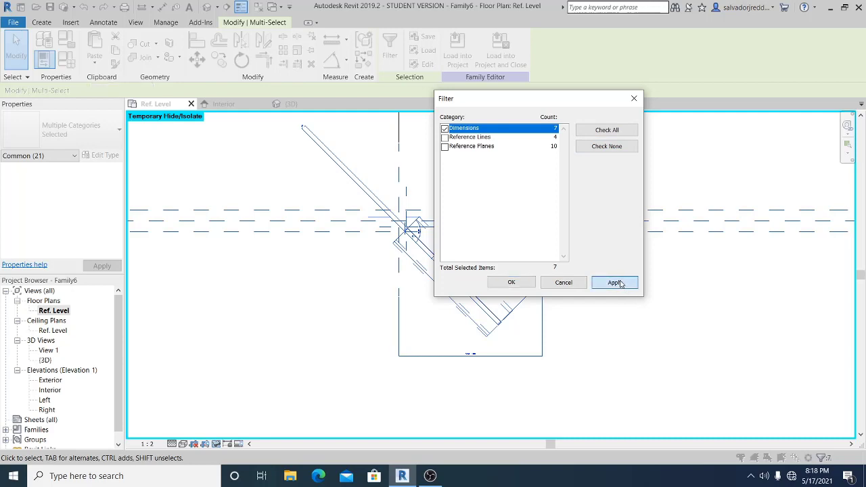
click(512, 283)
click(217, 445)
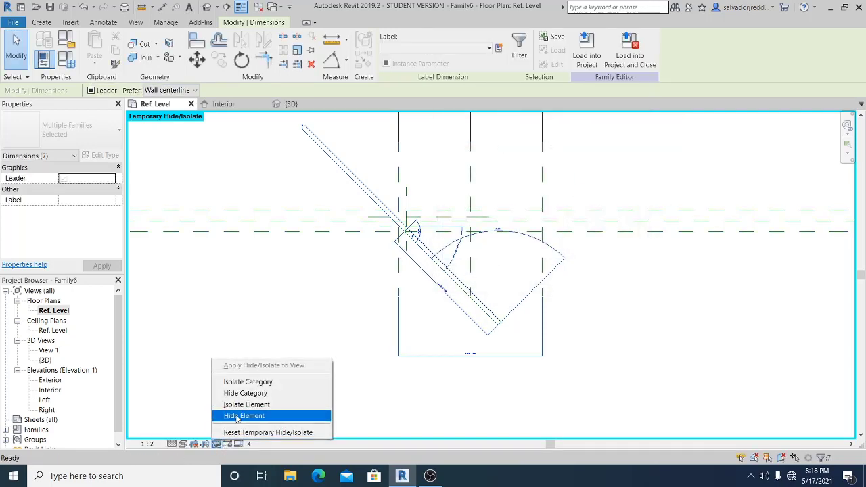
click(240, 414)
- Start a solid extrusion using Pick Lines and pick both long sides and the hinge end of the angled panel outline
scroll(448, 282, up, 3)
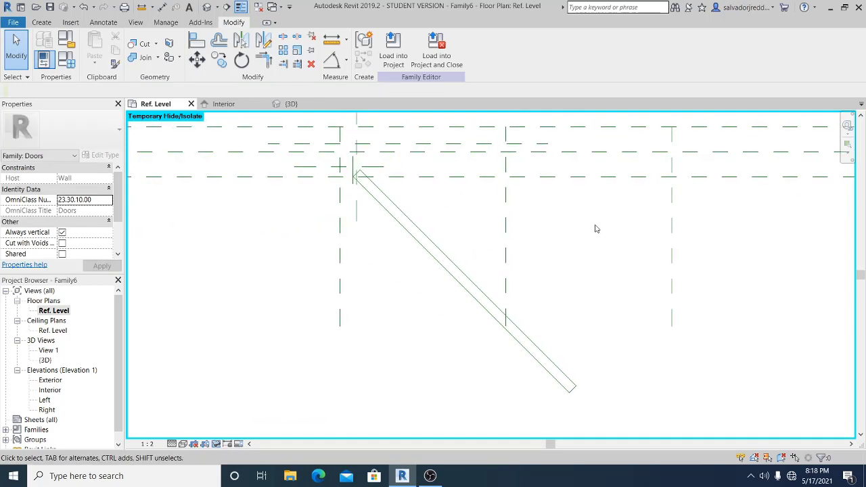
scroll(596, 234, down, 1)
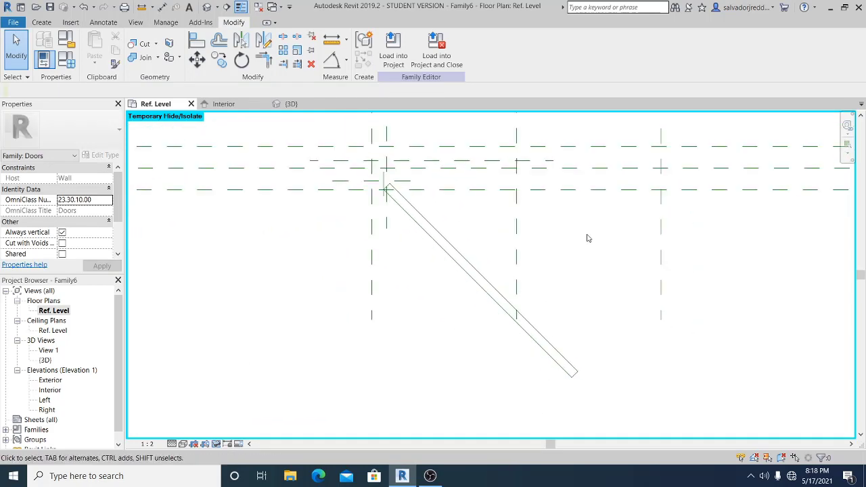
middle_drag(578, 239, 587, 240)
scroll(582, 234, down, 1)
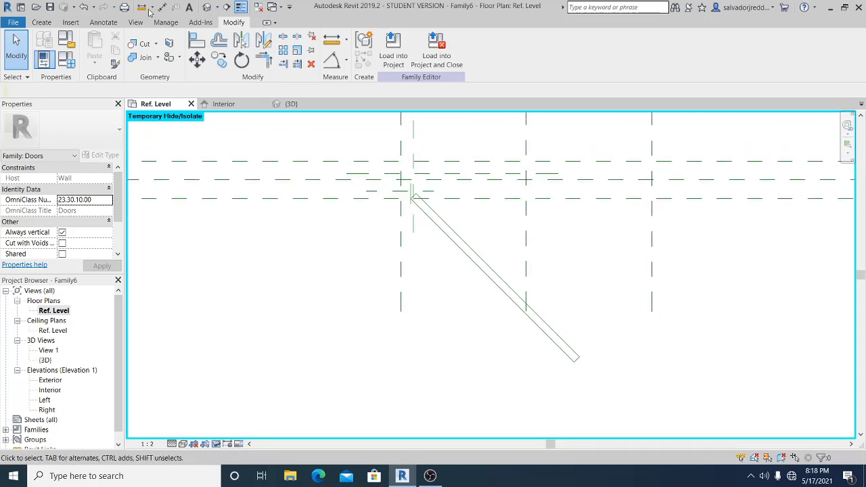
click(45, 23)
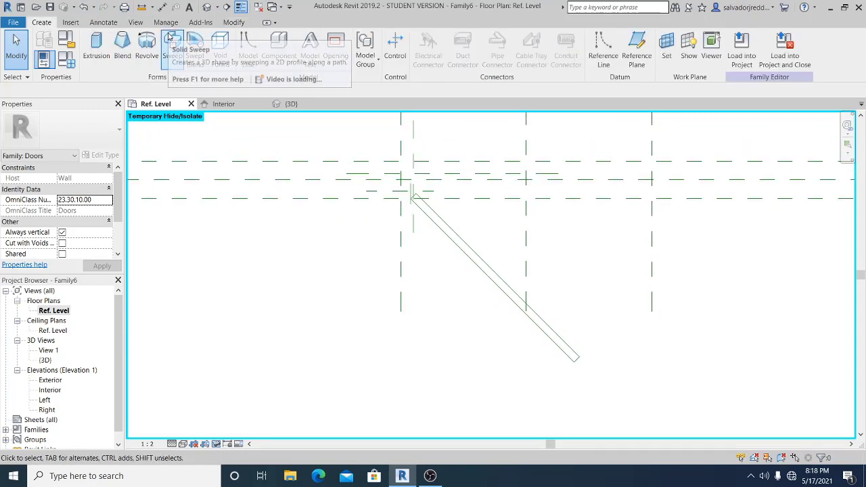
click(106, 47)
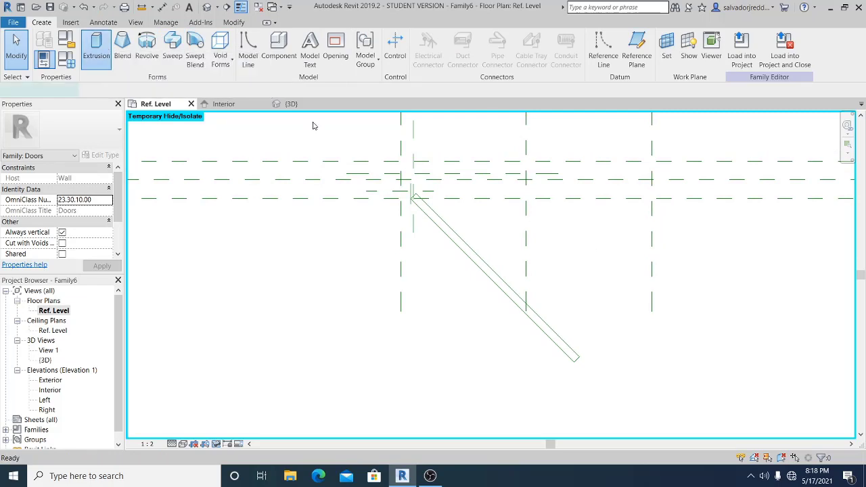
click(435, 63)
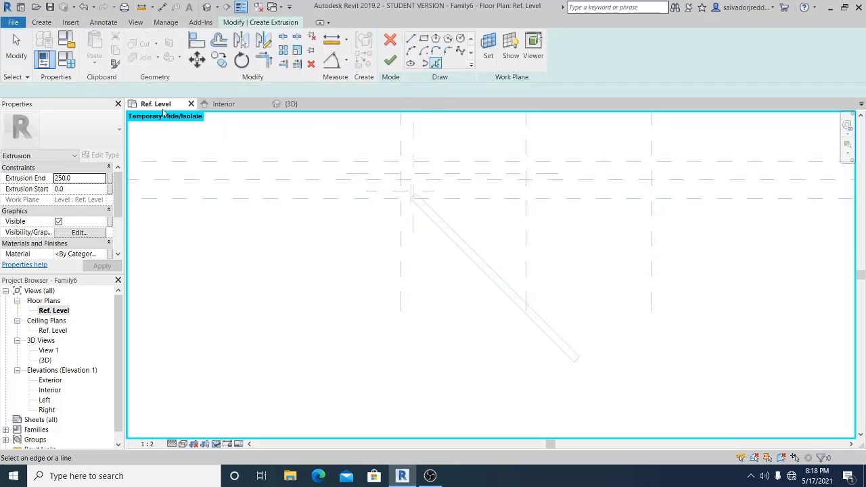
click(431, 219)
scroll(417, 207, up, 4)
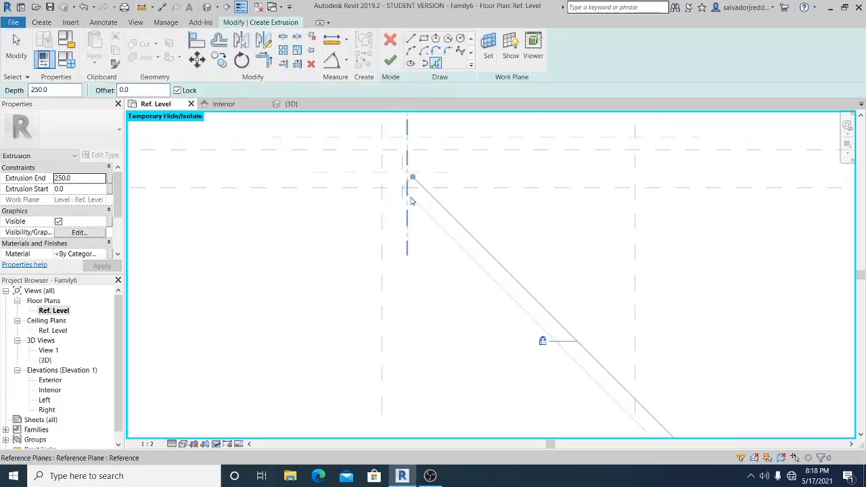
click(407, 177)
click(425, 209)
- Pick the reference line at the free end of the angled panel to close the extrusion sketch and finish picking
scroll(467, 224, down, 2)
middle_drag(630, 348, 539, 221)
scroll(598, 325, up, 1)
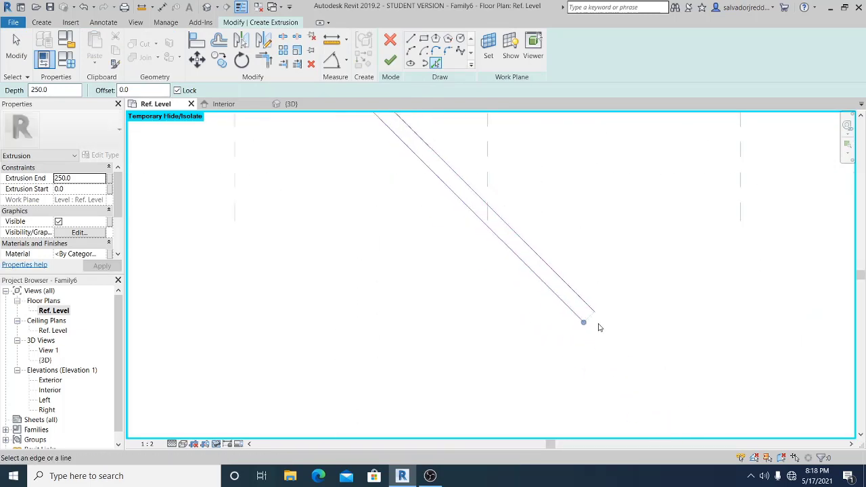
click(591, 317)
scroll(630, 338, up, 2)
key(Escape)
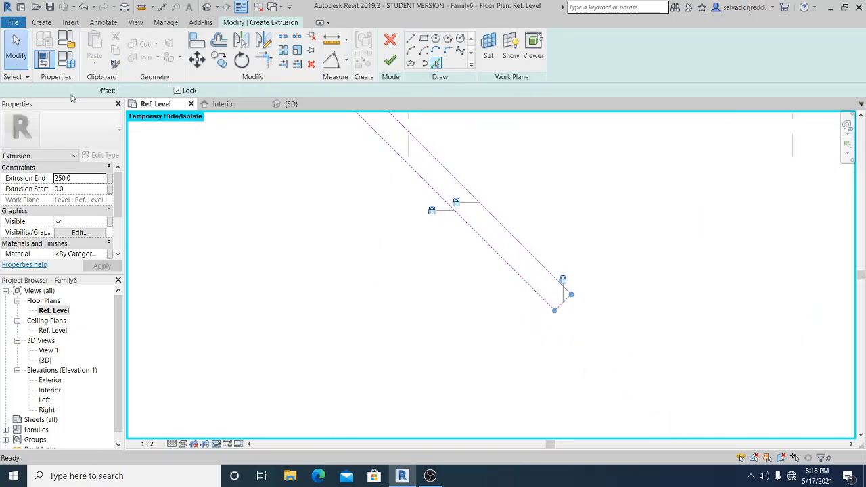
click(512, 330)
key(Escape)
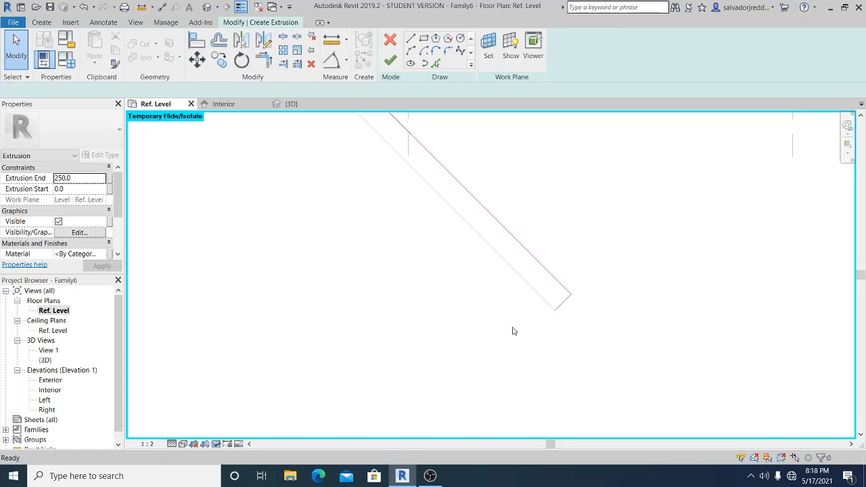
- Associate the panel extrusion's material with the existing Mat family parameter
scroll(452, 316, down, 2)
middle_drag(452, 318, 562, 425)
scroll(563, 425, down, 2)
scroll(366, 169, up, 7)
scroll(384, 191, down, 7)
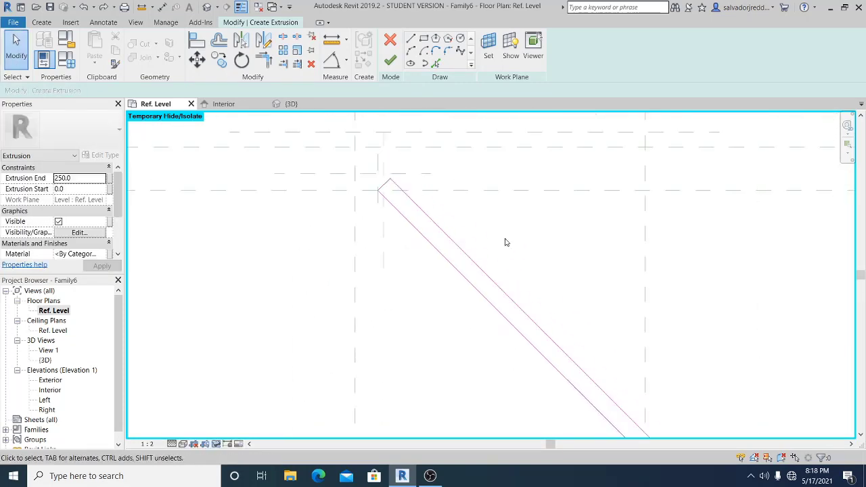
middle_drag(532, 251, 493, 210)
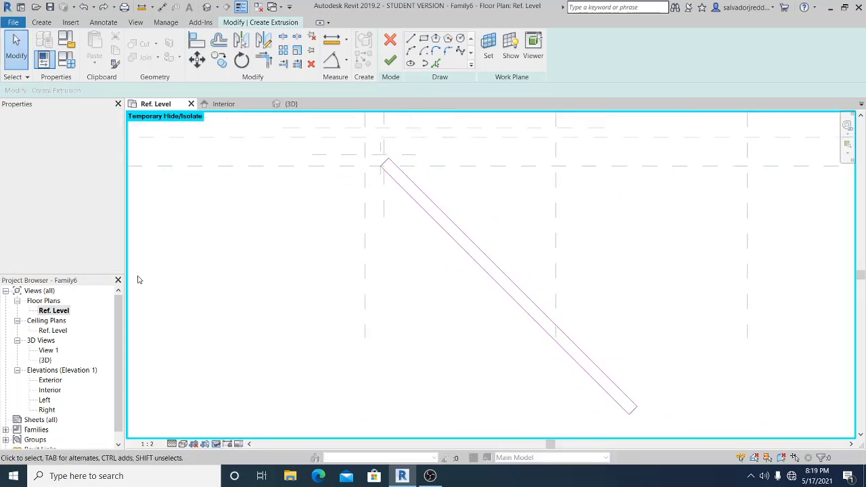
click(117, 254)
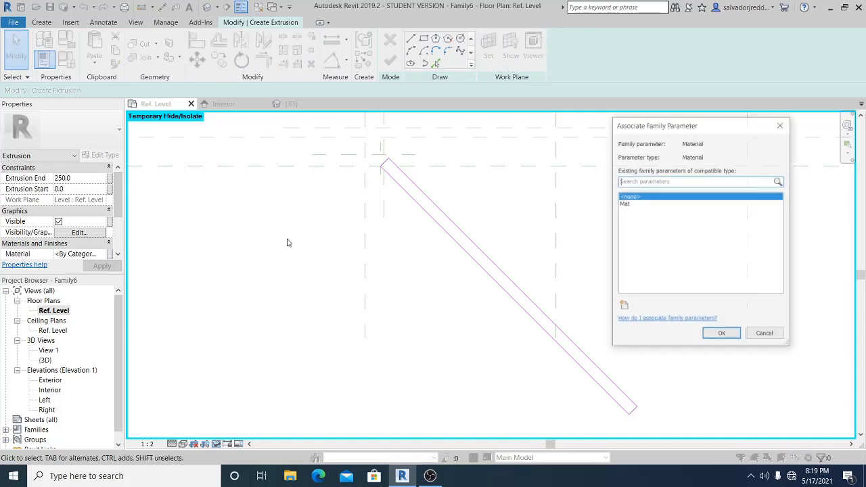
click(628, 203)
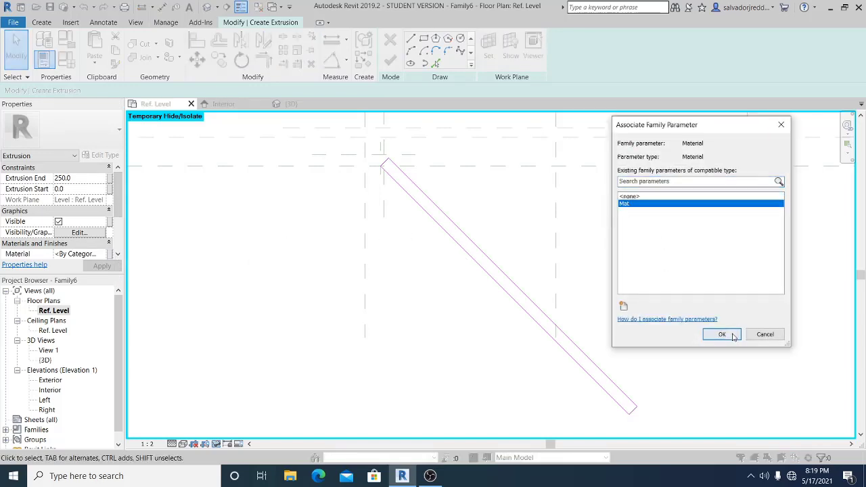
click(720, 334)
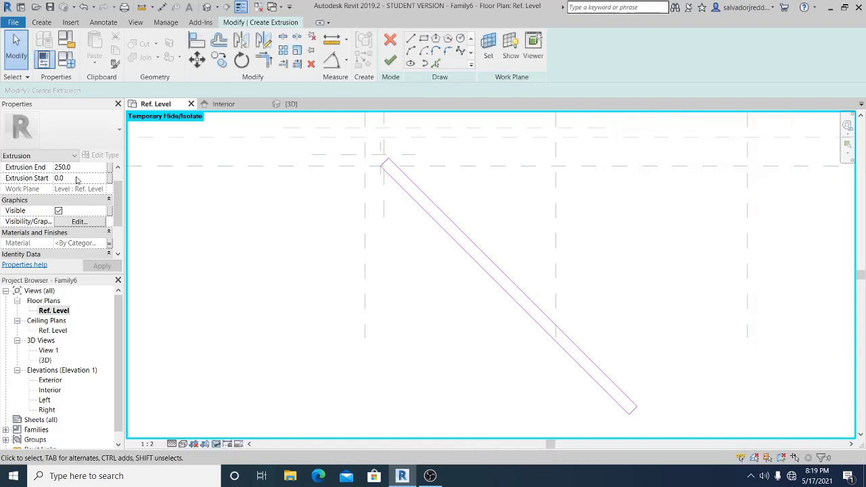
- Set the panel extrusion's start to 10
click(77, 178)
text(1)
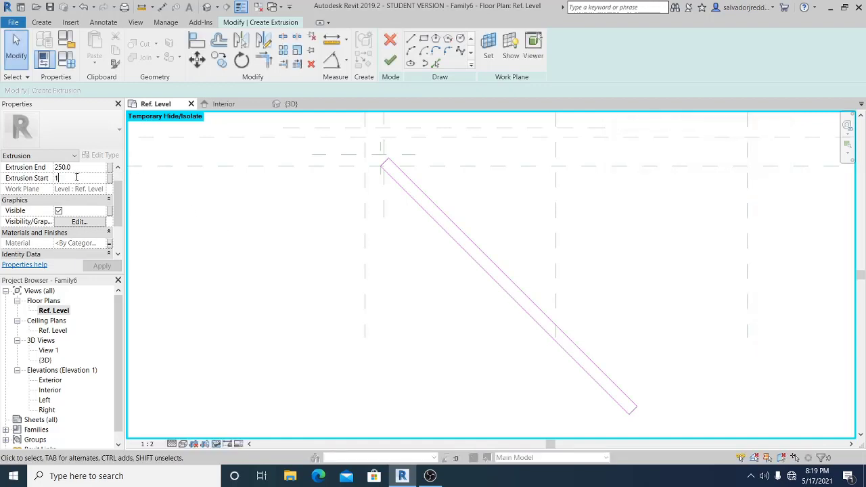
text(0)
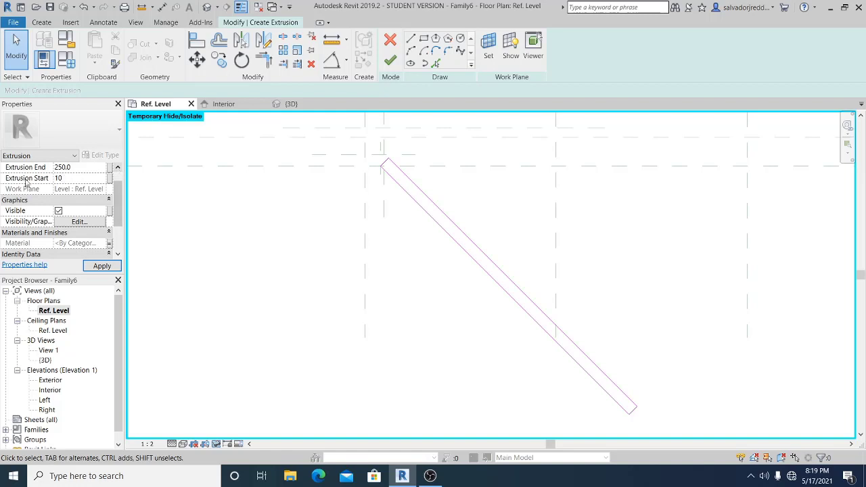
- Associate the panel extrusion's end with a new type-based family parameter named DoorHeigth
click(110, 170)
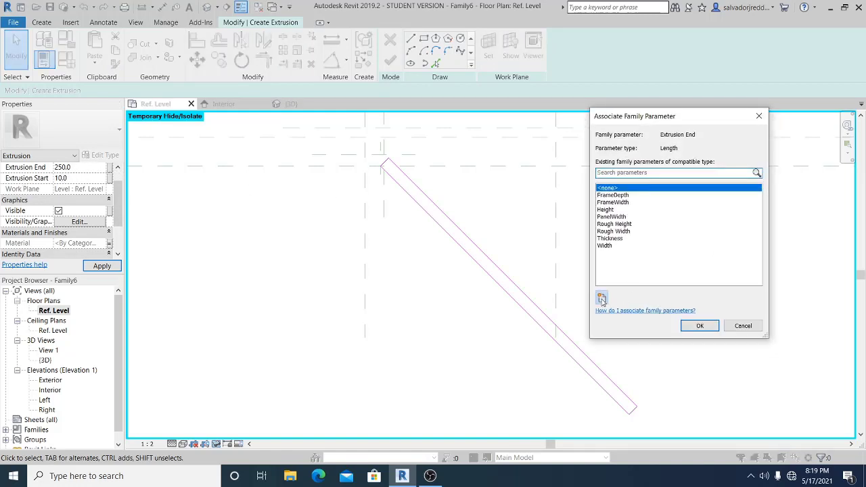
click(624, 306)
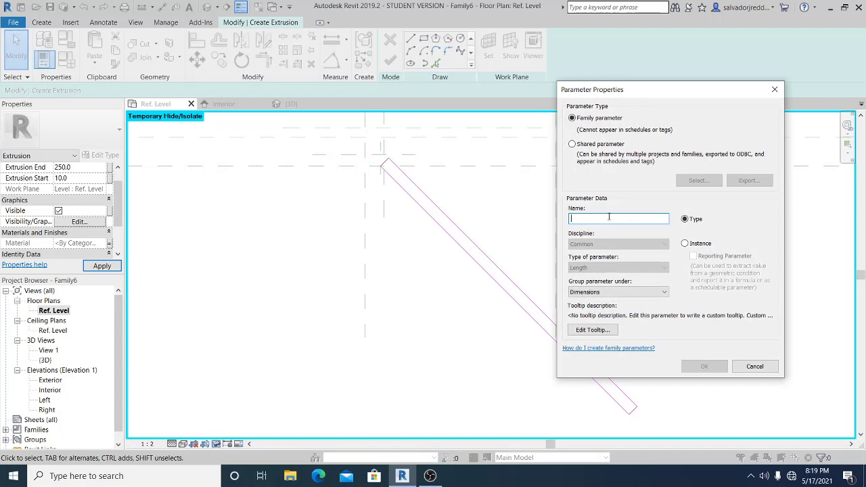
text(DoorHeigth)
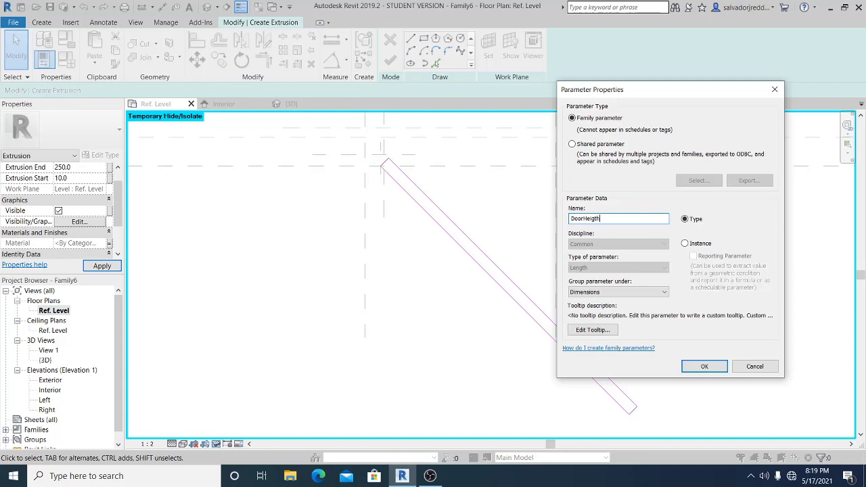
click(704, 368)
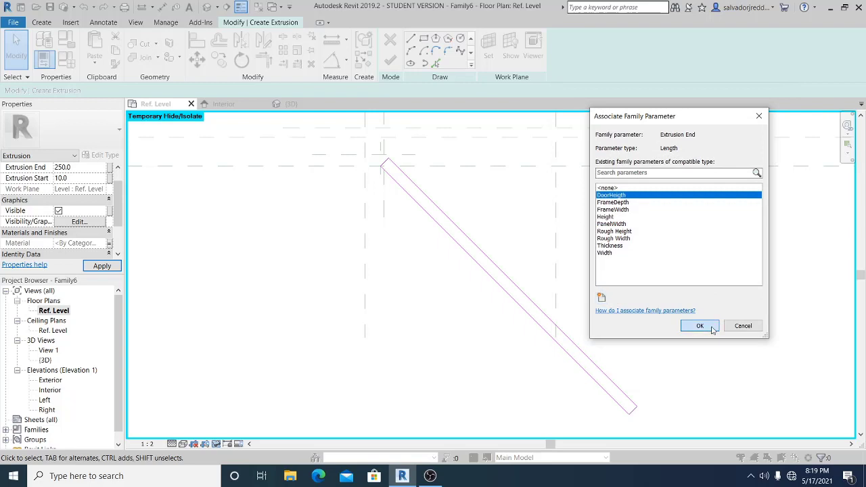
click(711, 327)
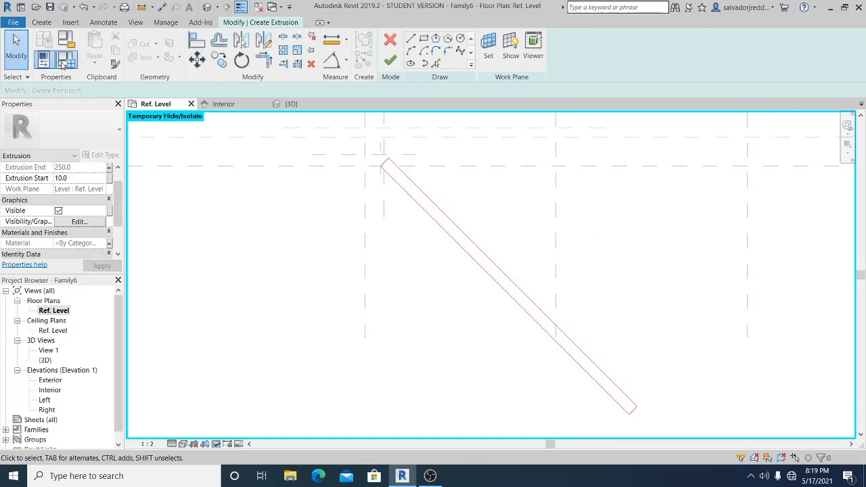
- Give the DoorHeigth family parameter the formula (Height-FrameWidth)+10mm and apply it
click(62, 63)
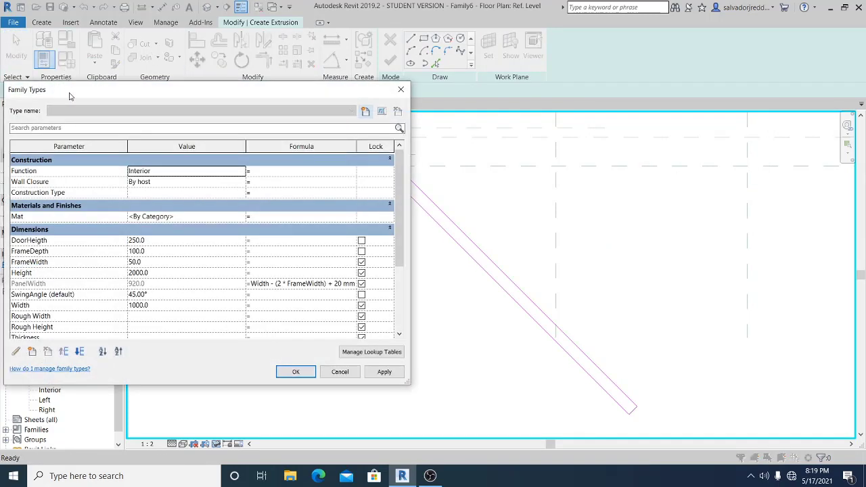
drag(69, 96, 105, 79)
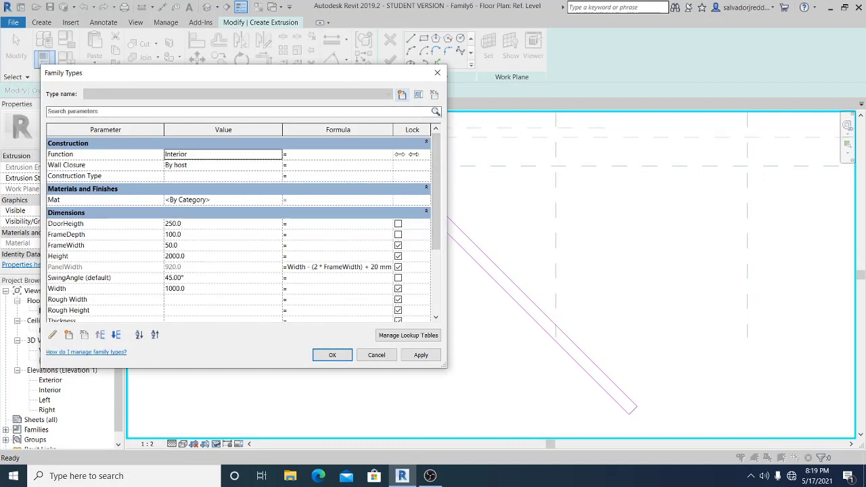
drag(400, 154, 366, 160)
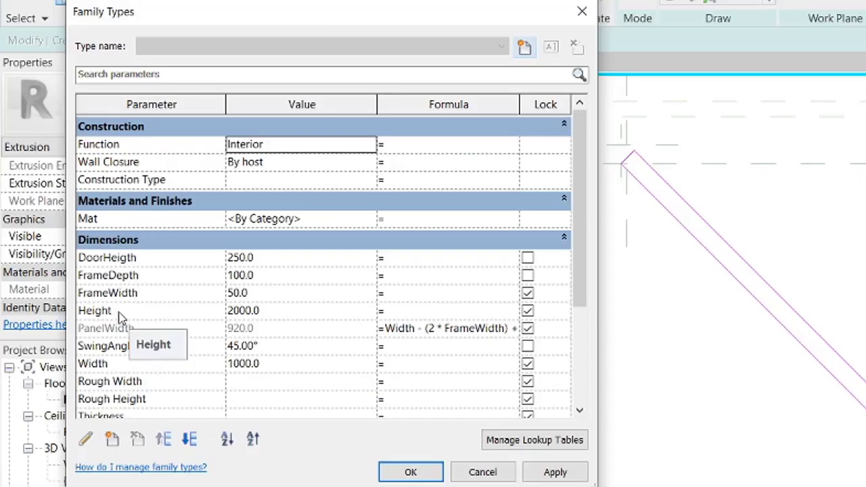
click(77, 256)
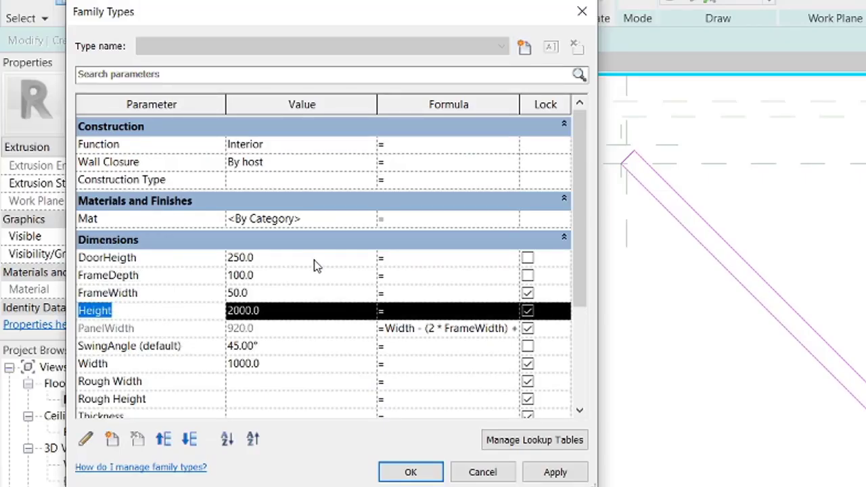
click(396, 259)
text(Height)
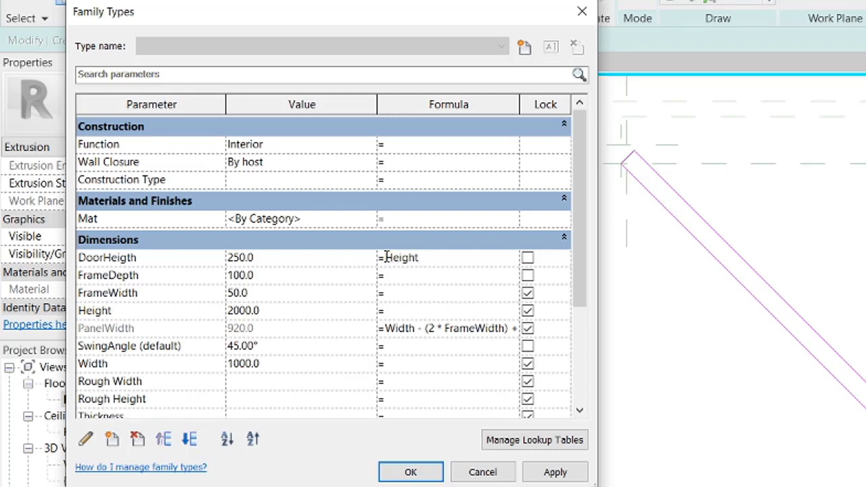
text(()
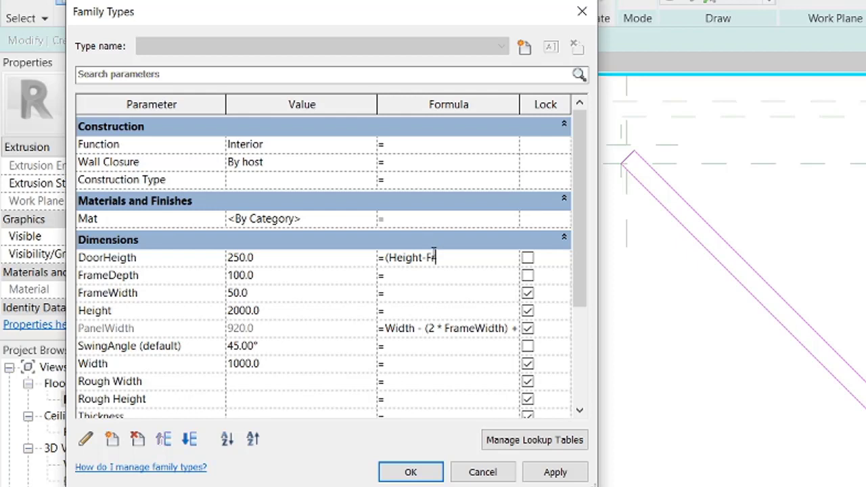
text(-FrameWid)+10mm)
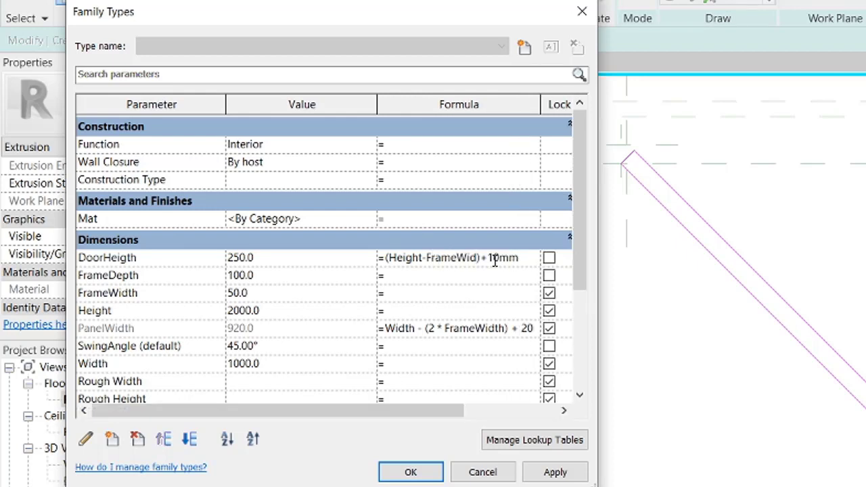
text(th)
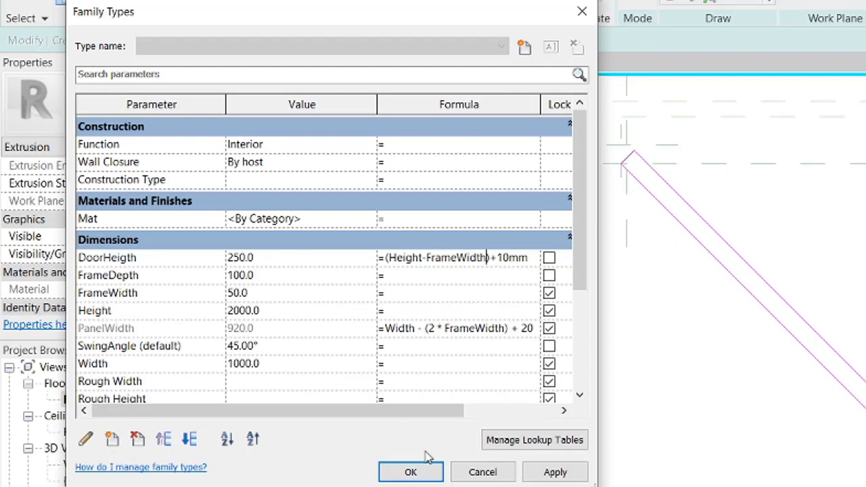
click(555, 471)
click(252, 355)
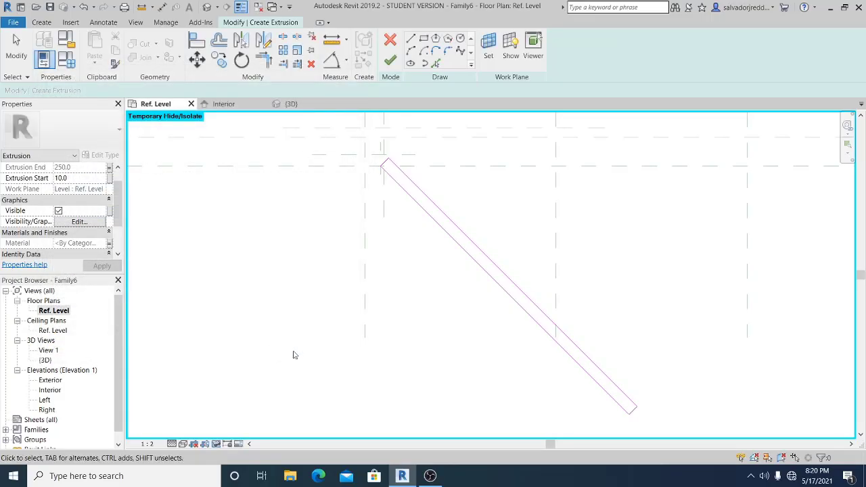
- Finish the door panel extrusion and inspect it in the default 3D view
click(205, 7)
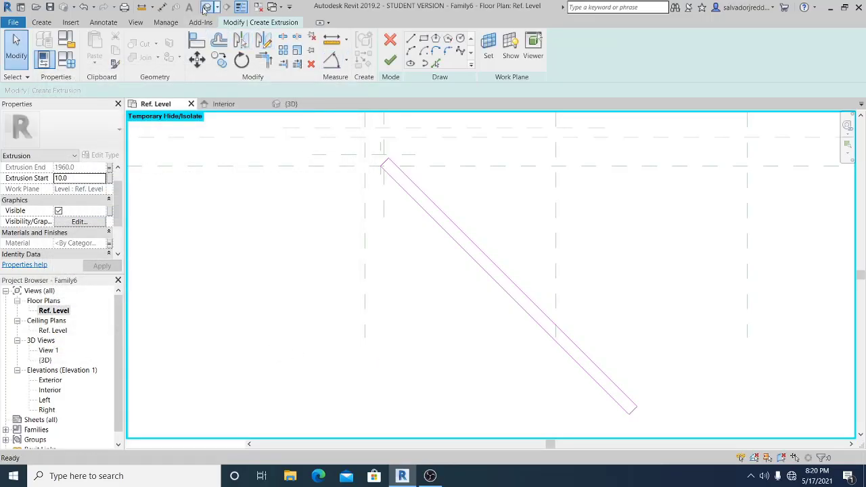
shift+middle_drag(624, 379, 451, 379)
click(389, 61)
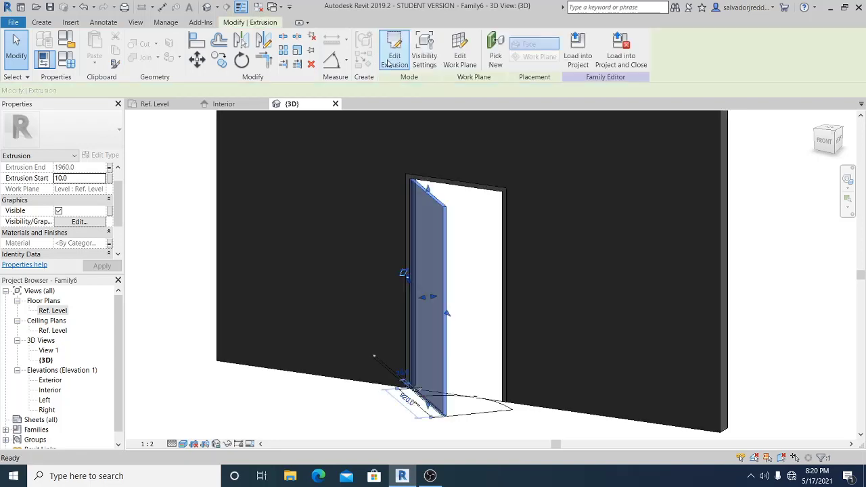
click(741, 262)
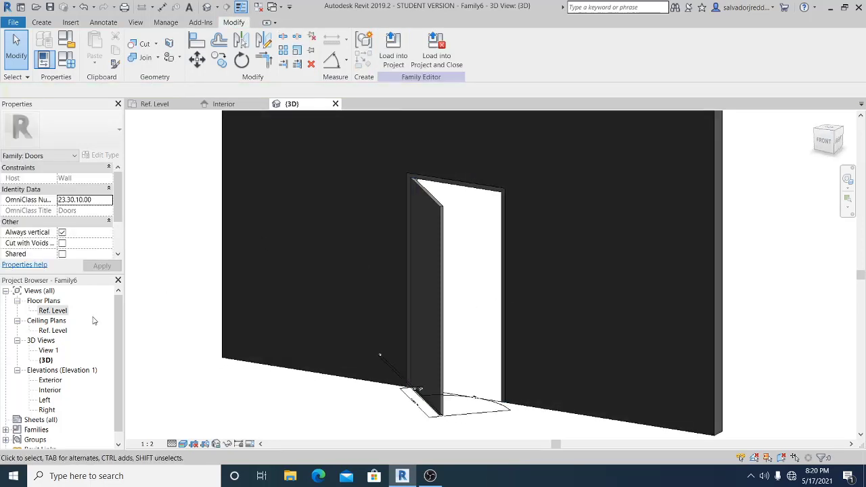
shift+middle_drag(256, 300, 305, 230)
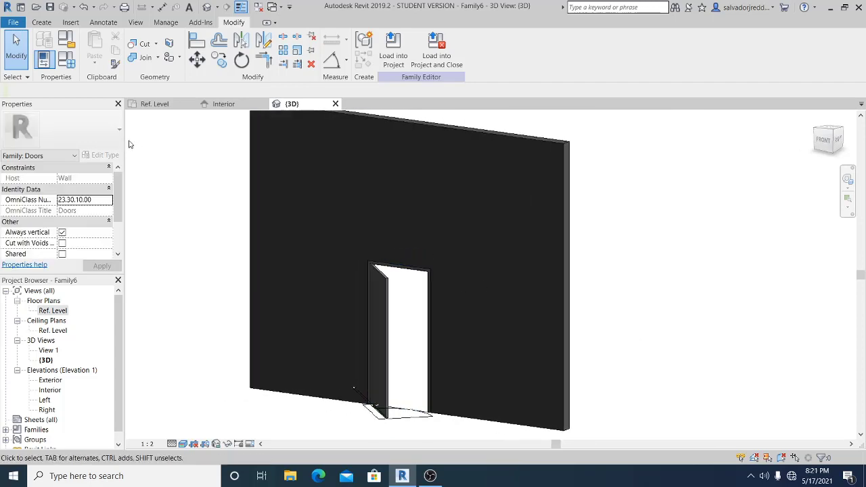
- Test the door swing by applying SwingAngle values of 0° and 45° in the family types
click(66, 61)
click(177, 280)
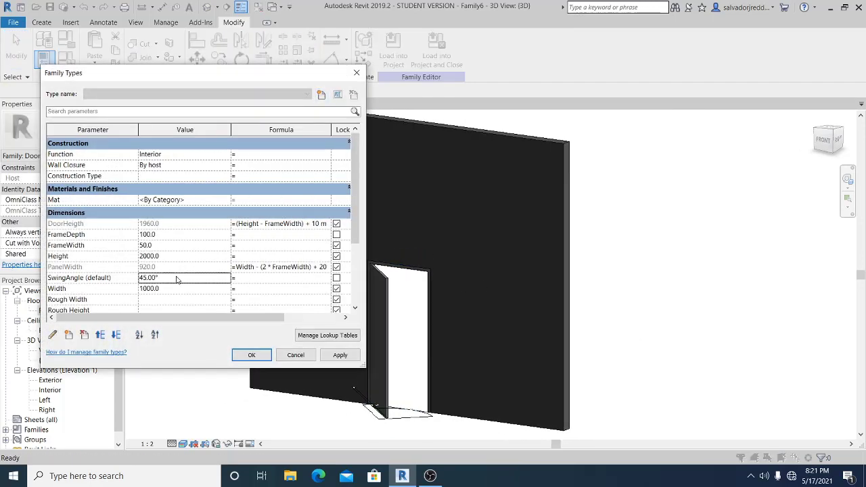
text(0)
click(340, 354)
drag(288, 77, 248, 86)
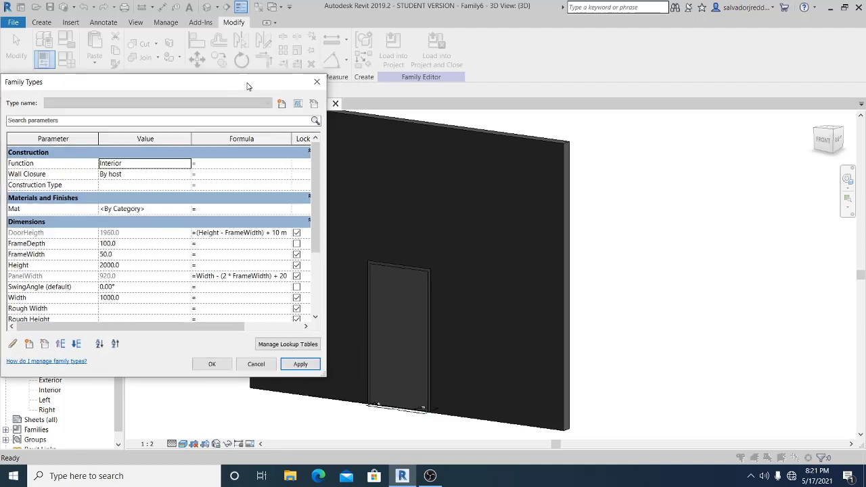
click(136, 287)
text(45)
click(308, 366)
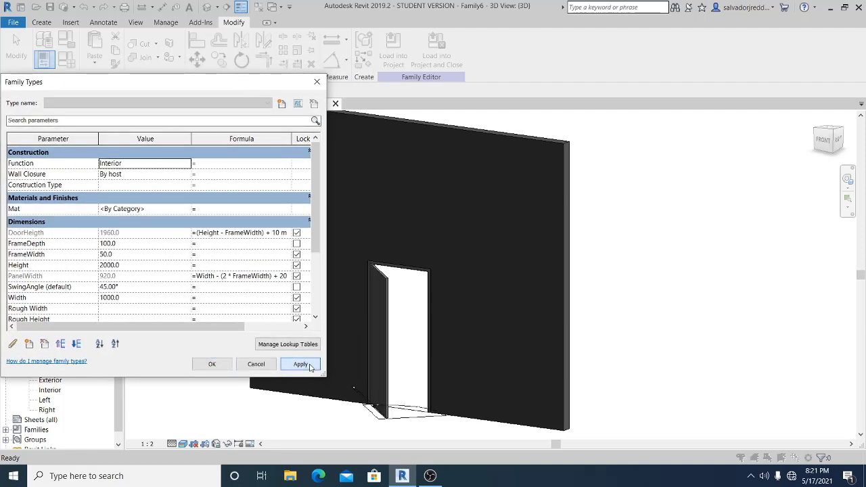
- Test wider door openings by applying SwingAngle values of 90° and 180°, and set the angle back to 45°
click(150, 288)
text(90)
click(302, 369)
click(144, 284)
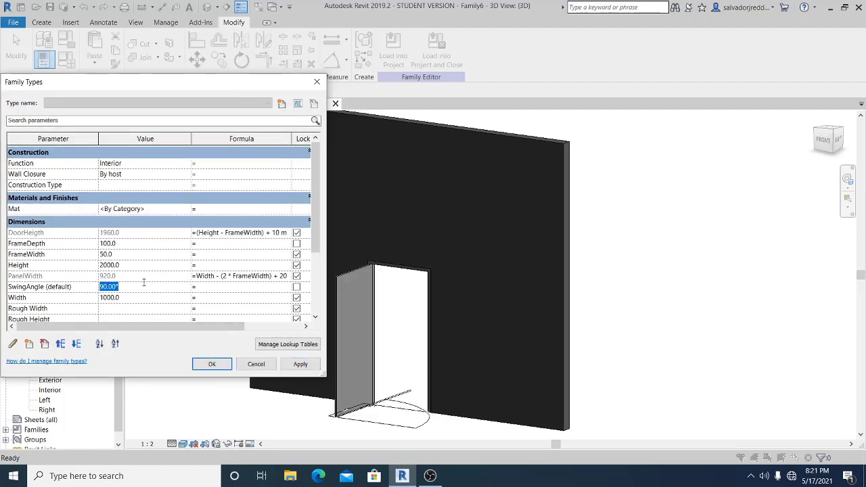
text(180)
click(300, 365)
click(145, 289)
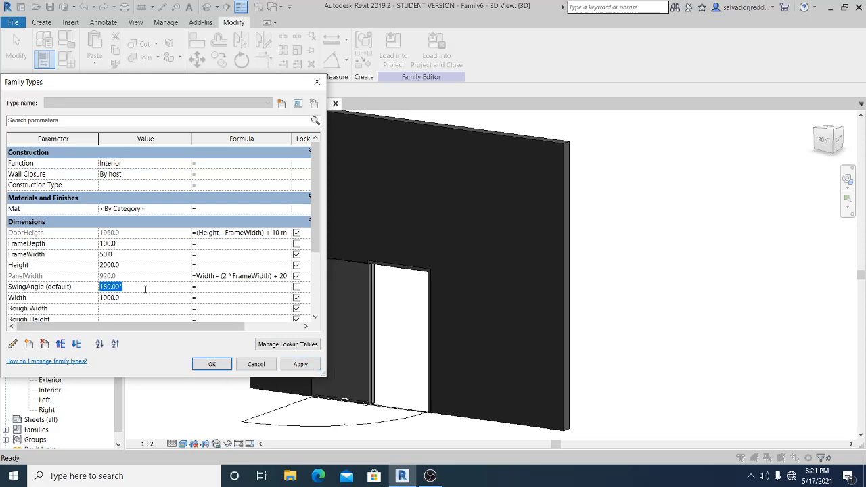
text(45)
click(300, 365)
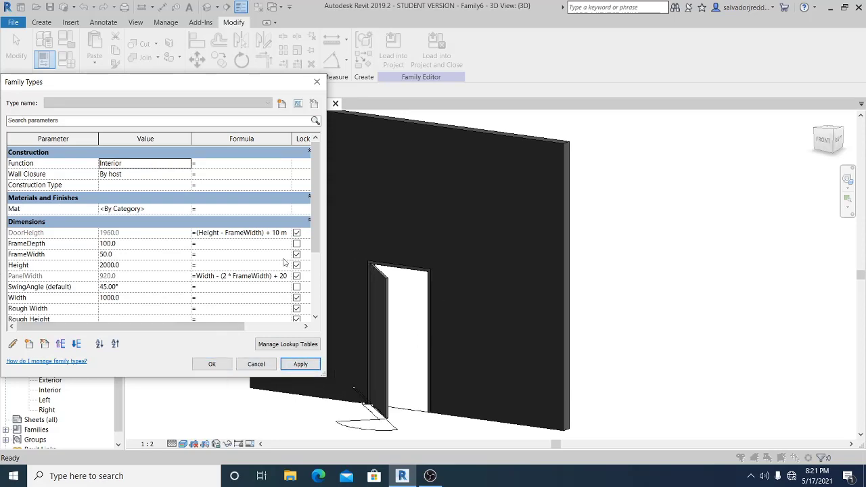
- Create a new material named Wood from the Mat parameter's material value
click(163, 209)
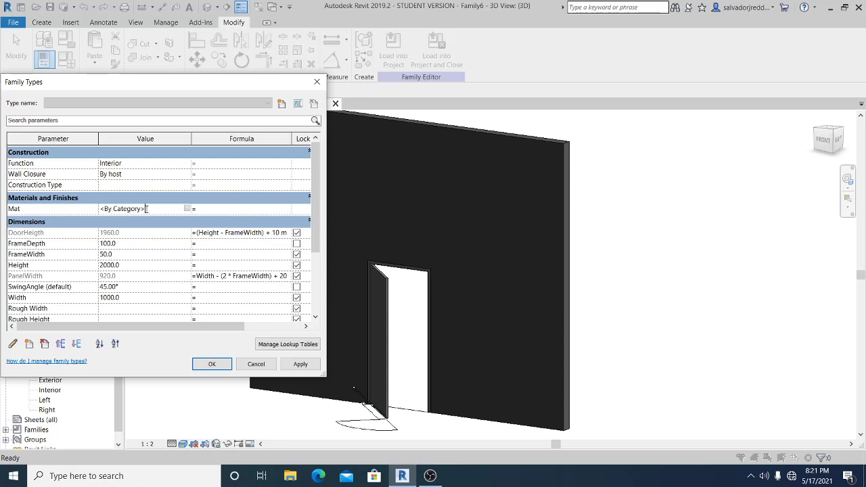
click(187, 209)
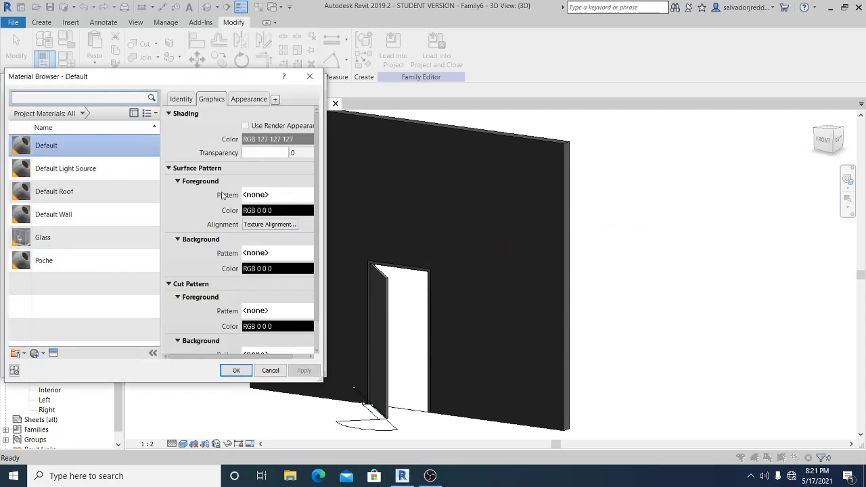
drag(169, 81, 441, 100)
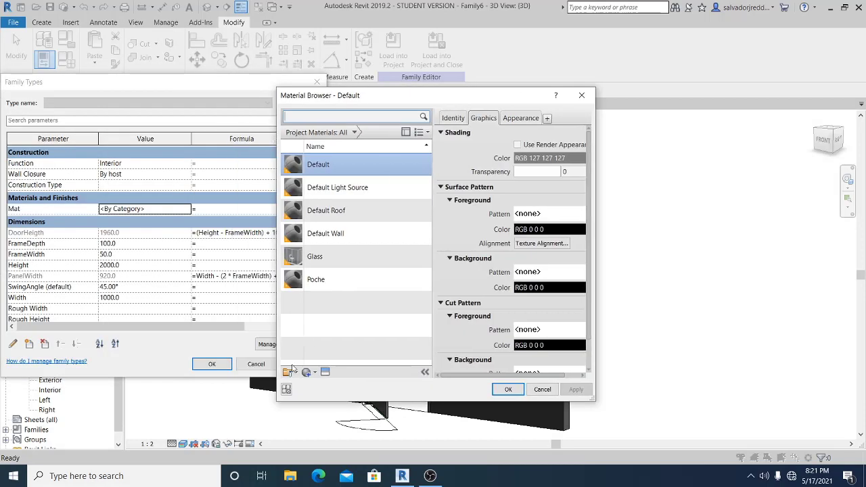
click(315, 374)
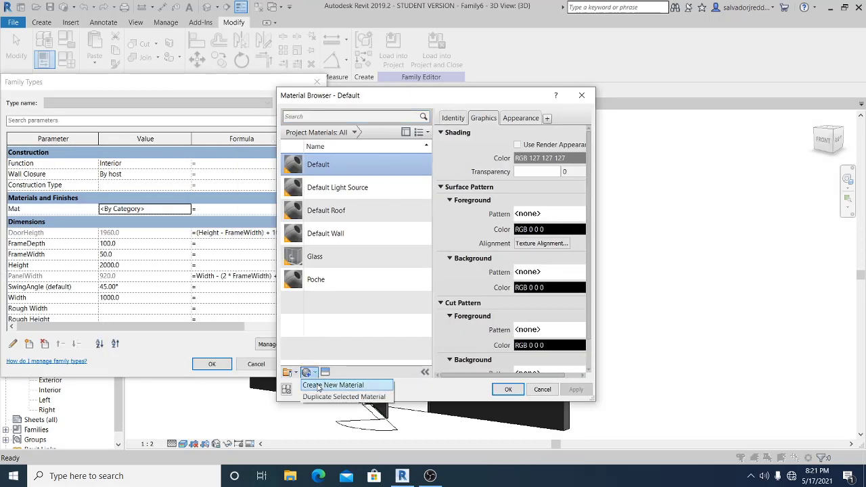
click(319, 385)
right_click(345, 214)
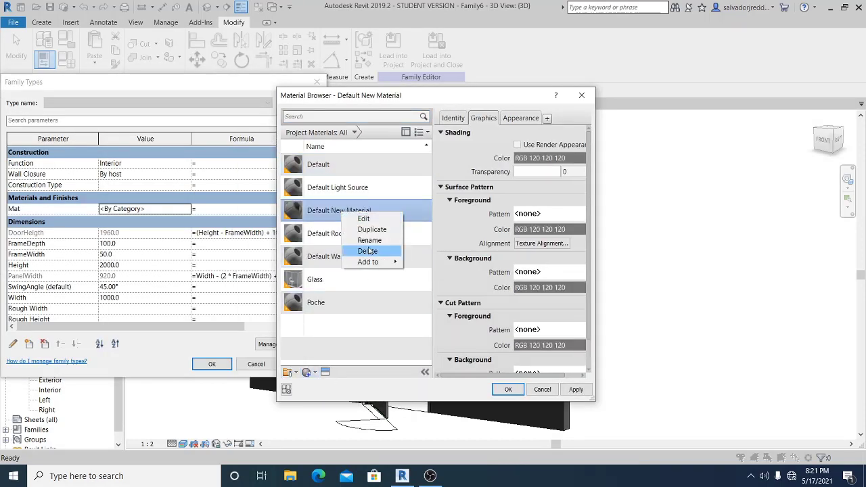
click(369, 240)
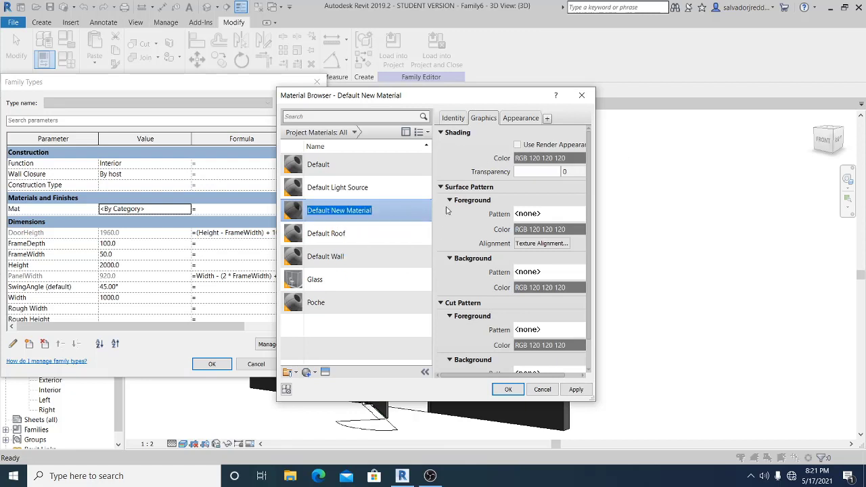
text(Wood)
- Replace the Wood material's appearance asset with Boards from the Wood: Panels appearance library
click(518, 119)
click(568, 133)
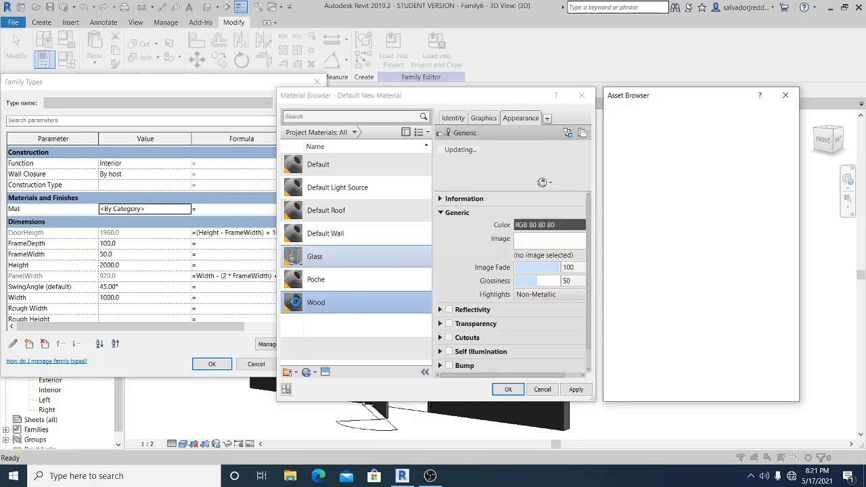
scroll(640, 230, down, 5)
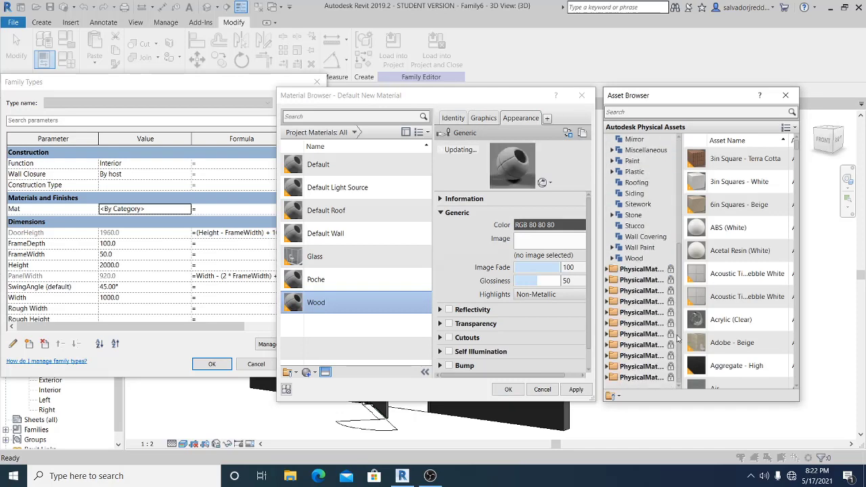
double_click(635, 258)
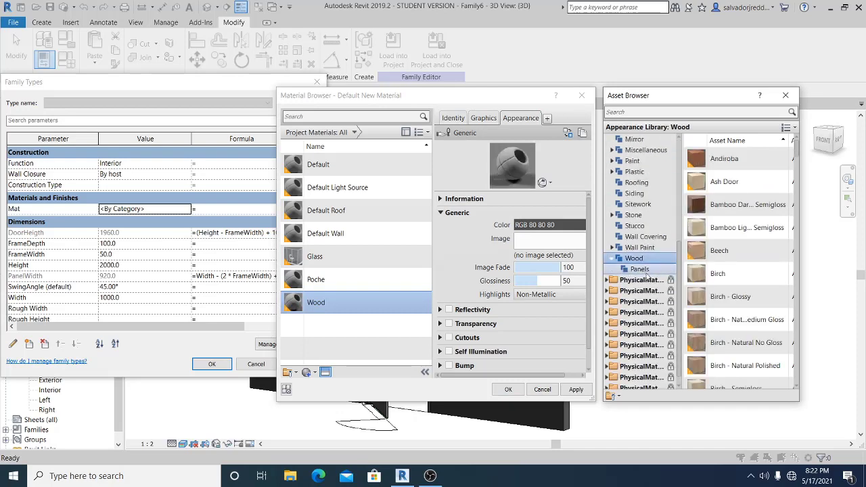
click(641, 269)
scroll(748, 328, down, 3)
scroll(744, 325, up, 3)
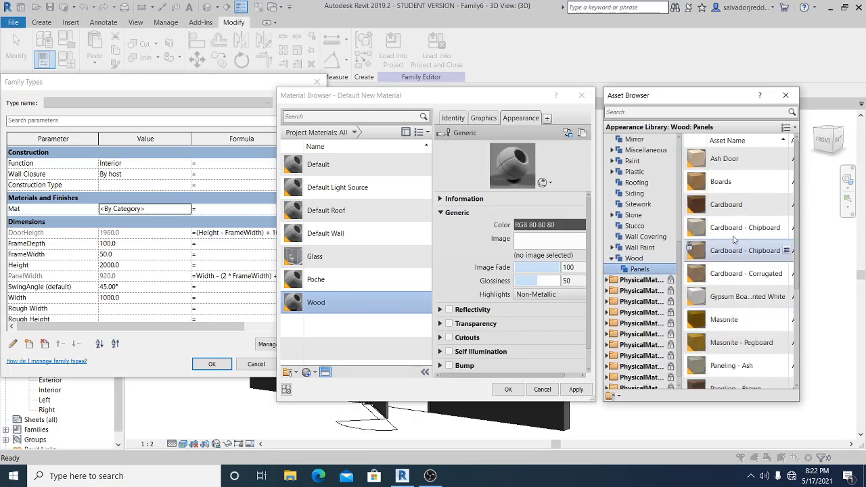
double_click(729, 181)
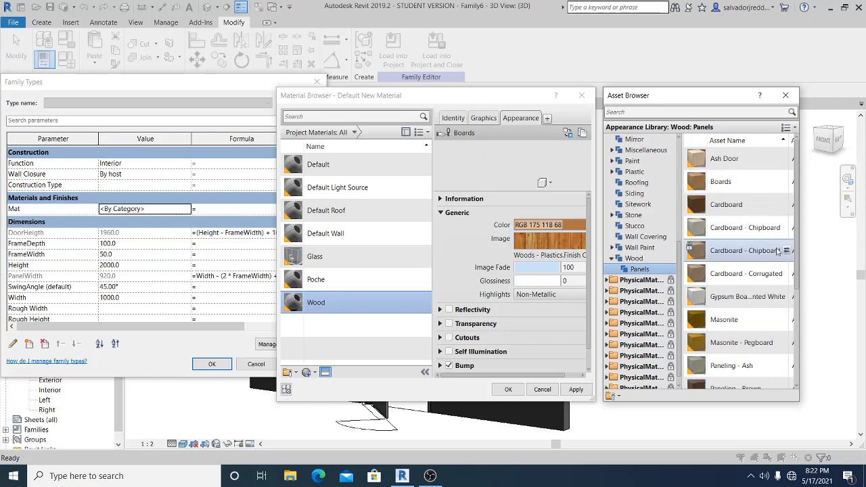
- Assign the Wood material to the Mat parameter and apply it to the door family
click(581, 393)
click(507, 390)
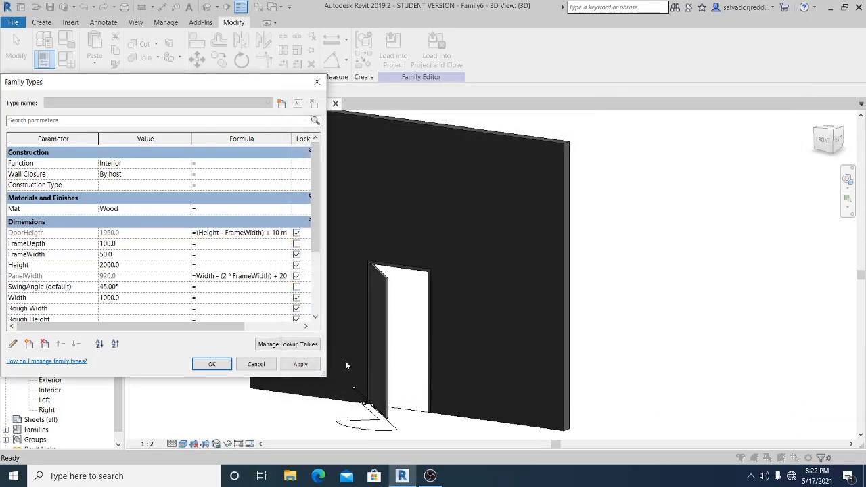
click(298, 365)
click(212, 365)
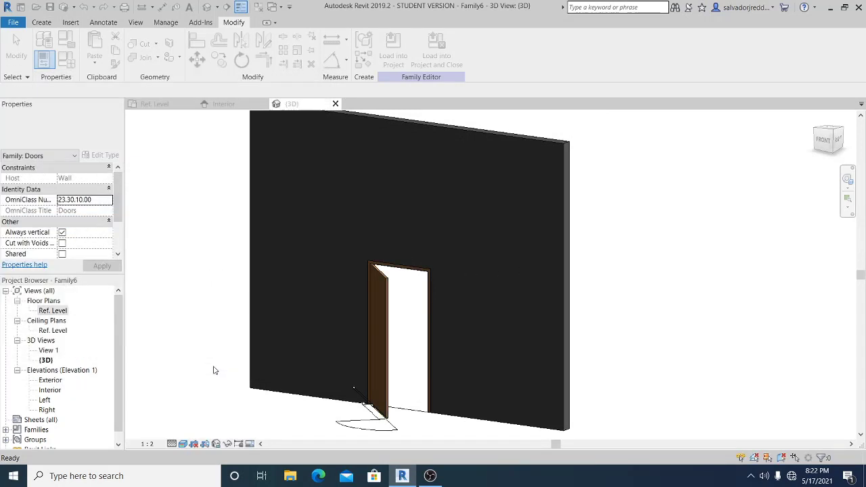
- Test the wood-finished door's swing by applying SwingAngle values of 0° and 45°
shift+middle_drag(447, 384, 449, 354)
shift+middle_drag(535, 359, 635, 295)
scroll(377, 315, up, 1)
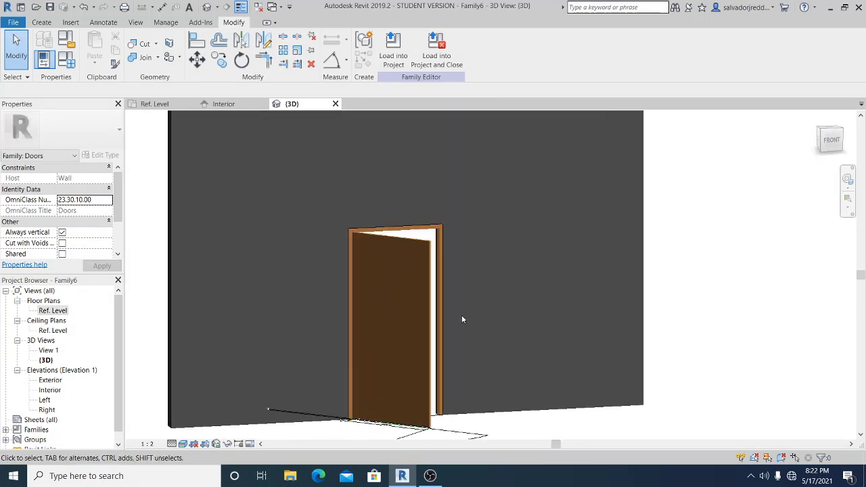
shift+middle_drag(698, 331, 663, 344)
middle_drag(572, 363, 571, 361)
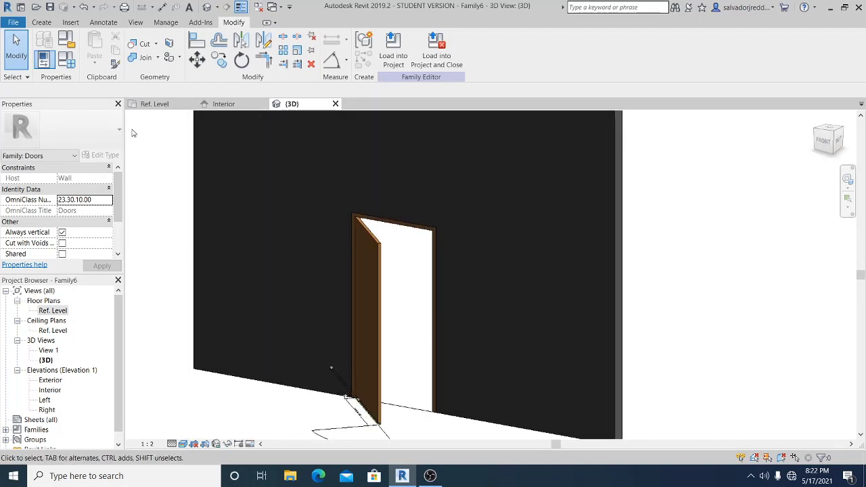
click(70, 66)
click(141, 287)
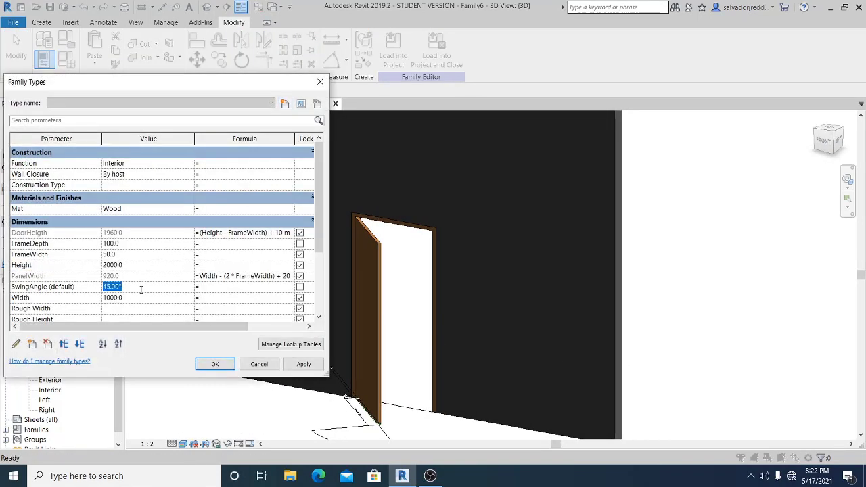
text(0)
click(303, 364)
click(149, 287)
text(45)
click(295, 362)
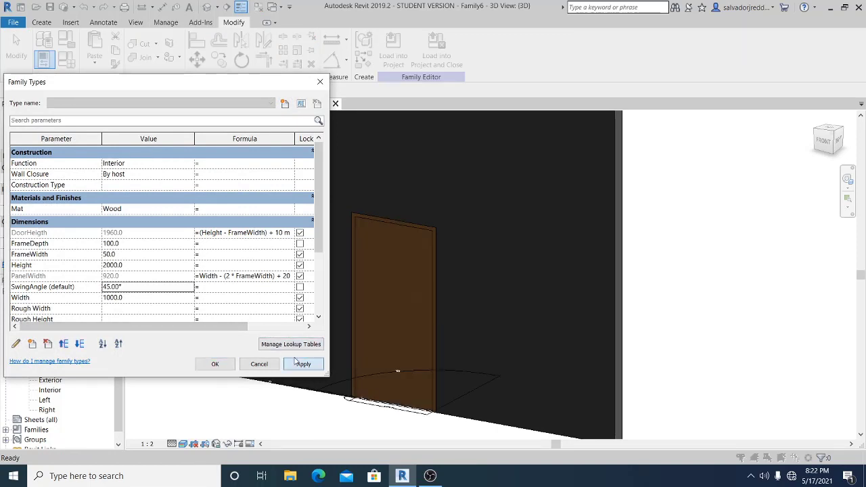
- Test the wood-finished door at SwingAngle values of 90° and 180°, and set the angle back to 45°
click(151, 287)
text(90)
click(303, 364)
click(133, 287)
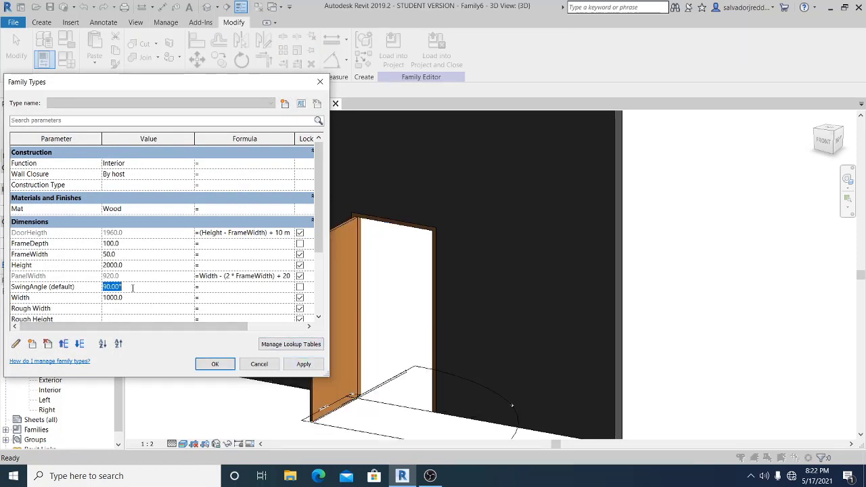
text(180)
click(303, 364)
click(132, 287)
text(45)
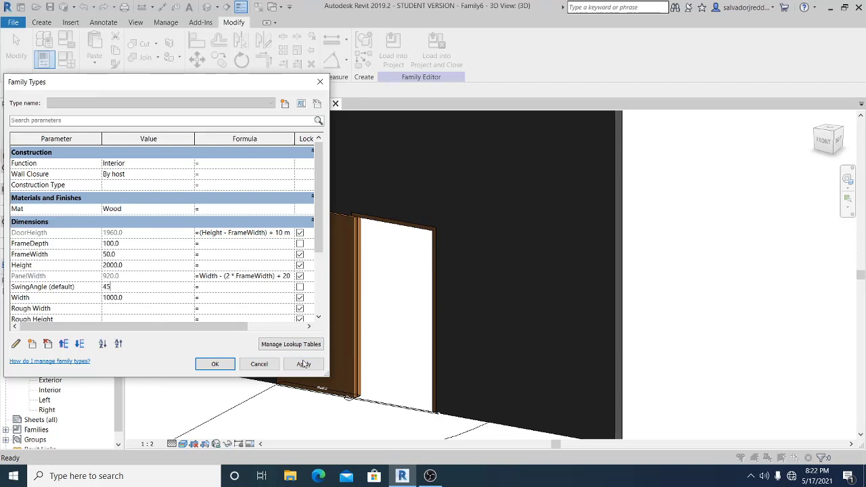
click(303, 365)
click(217, 365)
- Open the Ref. Level floor plan and temporarily hide the door panel extrusion
shift+middle_drag(717, 321, 744, 290)
double_click(78, 311)
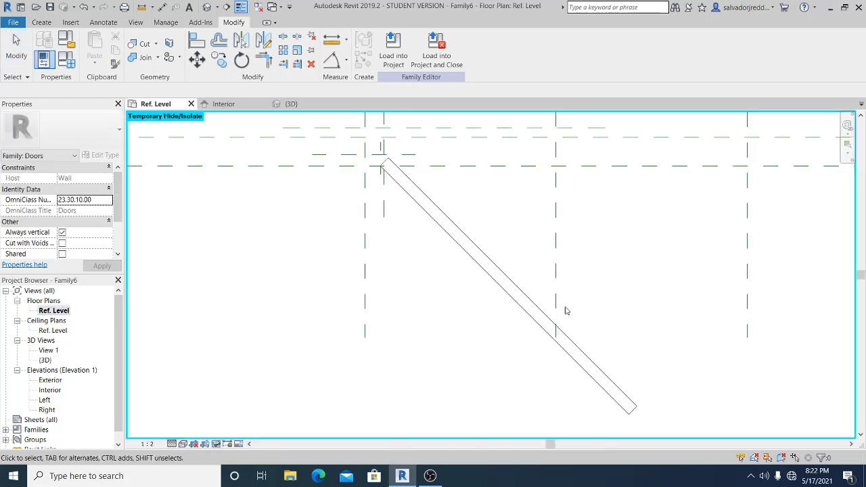
scroll(613, 289, down, 2)
scroll(613, 289, down, 1)
middle_drag(612, 289, 503, 306)
scroll(504, 308, up, 1)
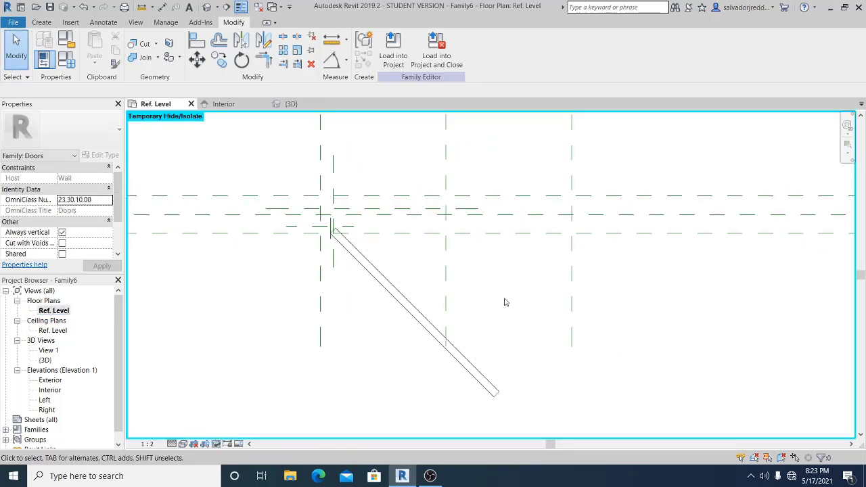
mouse_move(509, 304)
middle_down()
mouse_move(523, 295)
mouse_move(525, 306)
middle_up()
scroll(515, 283, down, 4)
middle_drag(520, 272, 494, 300)
scroll(498, 290, up, 2)
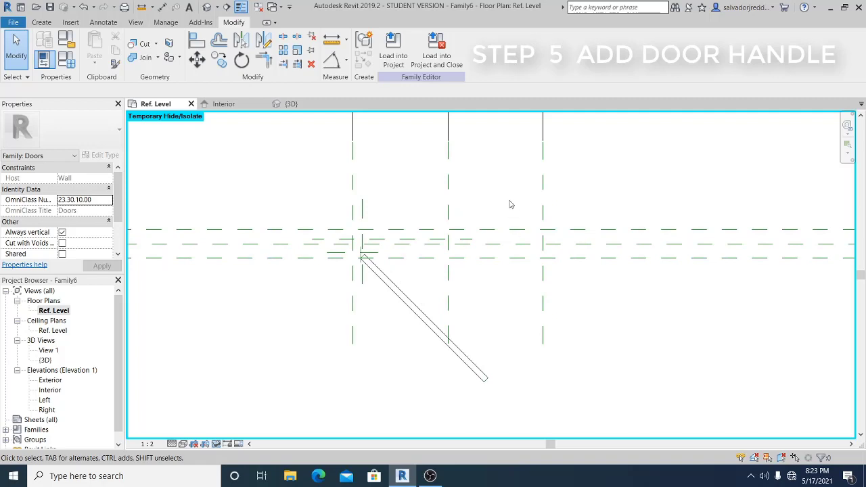
click(437, 338)
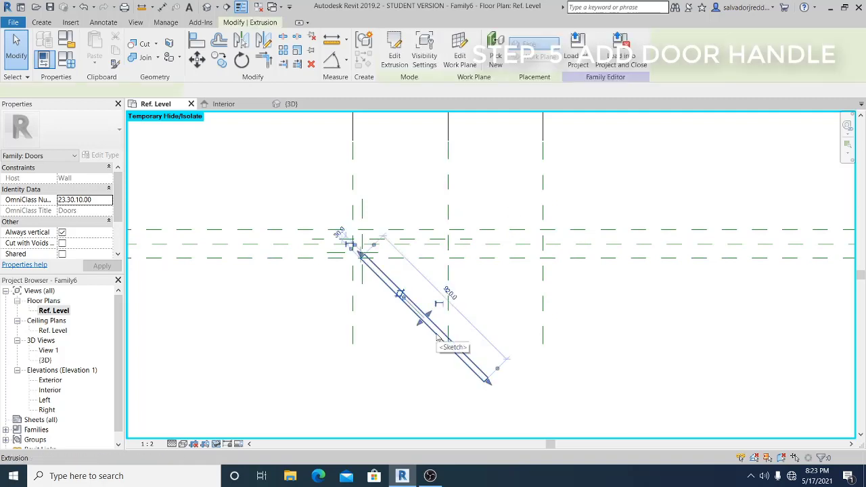
click(215, 446)
click(256, 418)
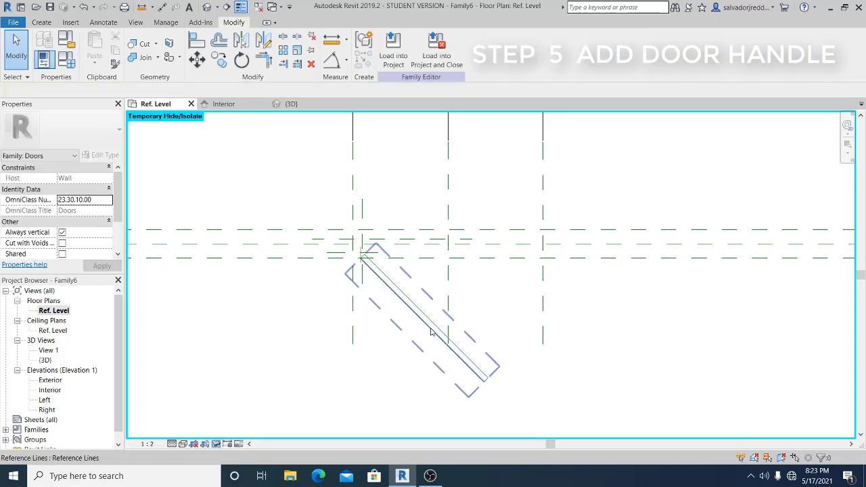
- Examine the angled reference lines that outline the door panel in the floor plan
scroll(370, 270, up, 2)
scroll(370, 264, up, 1)
scroll(476, 264, down, 3)
middle_drag(512, 299, 460, 278)
scroll(466, 291, up, 2)
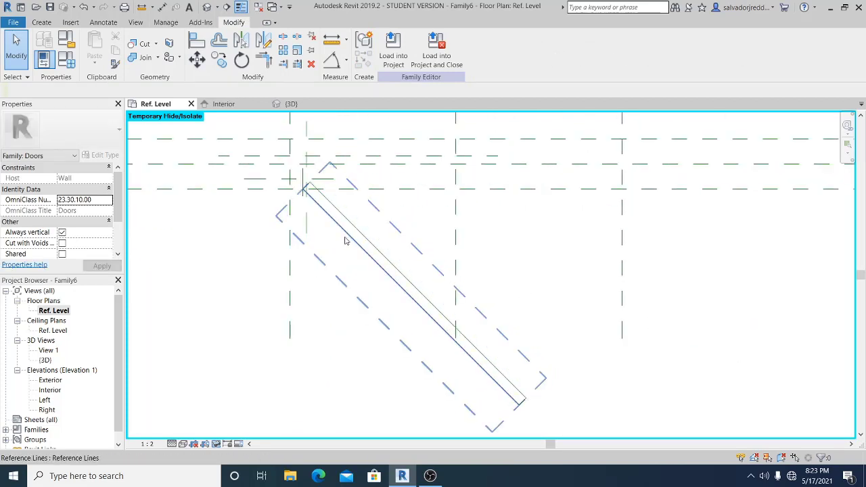
scroll(517, 255, down, 3)
middle_drag(516, 256, 505, 294)
scroll(490, 276, up, 2)
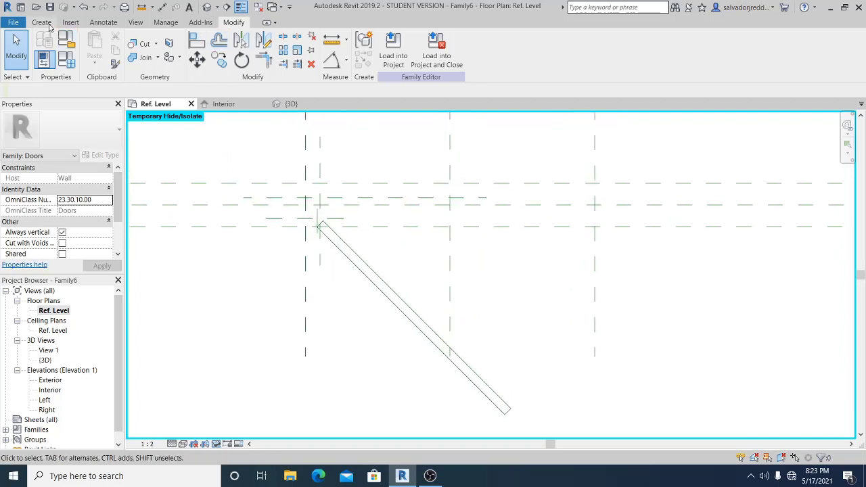
- Load the M_Entry Door Handle family from the Hardware library folder
click(42, 22)
click(69, 23)
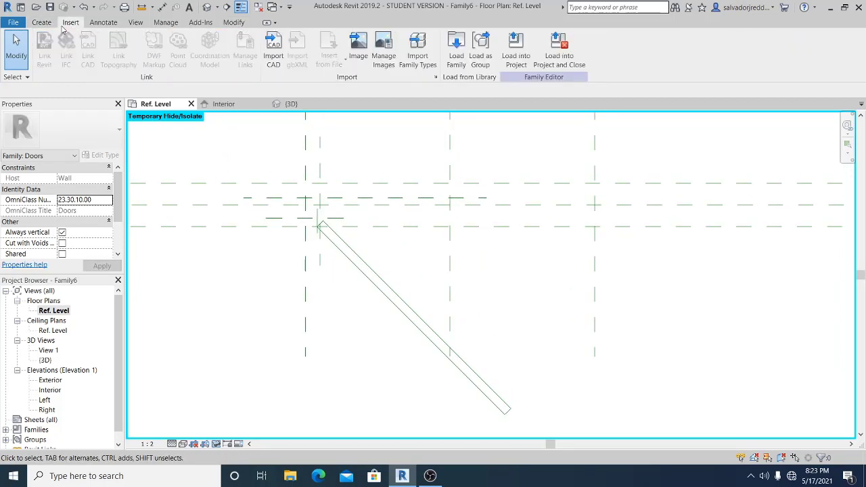
click(456, 54)
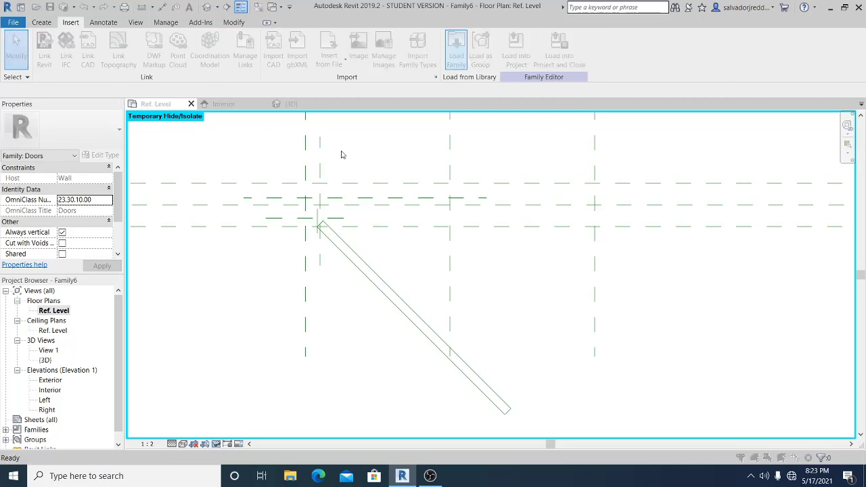
click(324, 210)
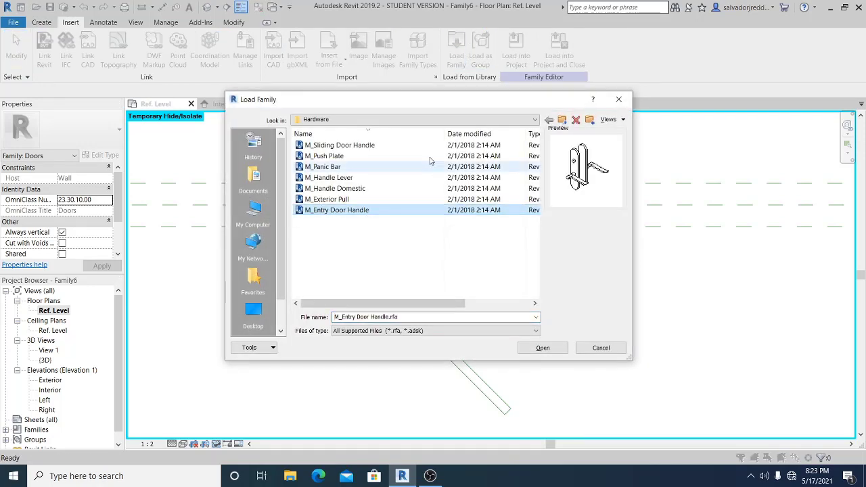
click(554, 349)
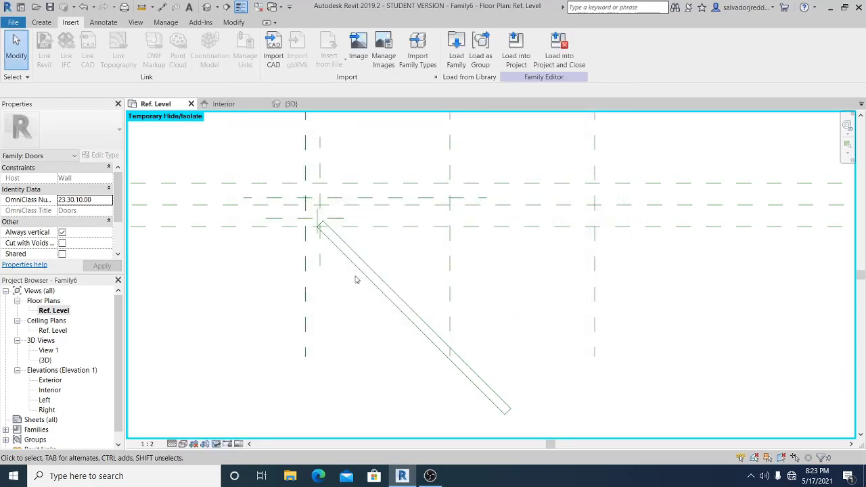
- Draw a reference line about 240 mm long, perpendicular to the panel near its free end, starting on its outer edge
mouse_move(493, 281)
middle_down()
mouse_move(488, 277)
mouse_move(504, 270)
mouse_move(497, 269)
middle_up()
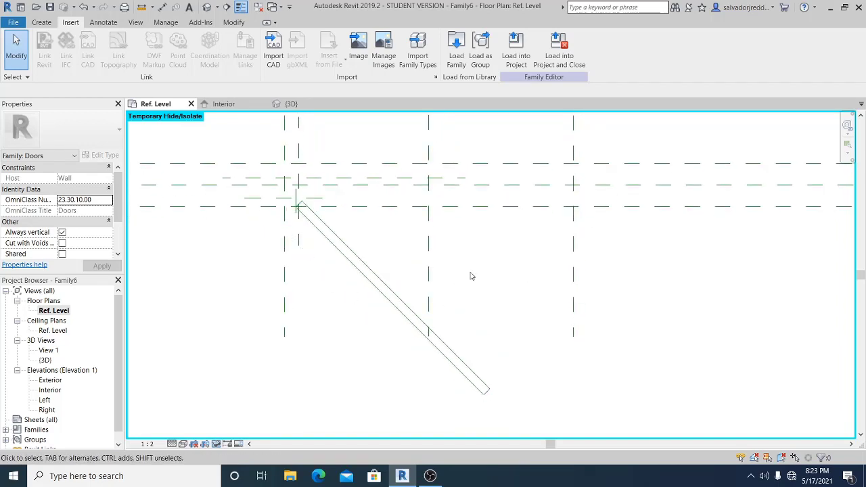
middle_drag(472, 277, 468, 277)
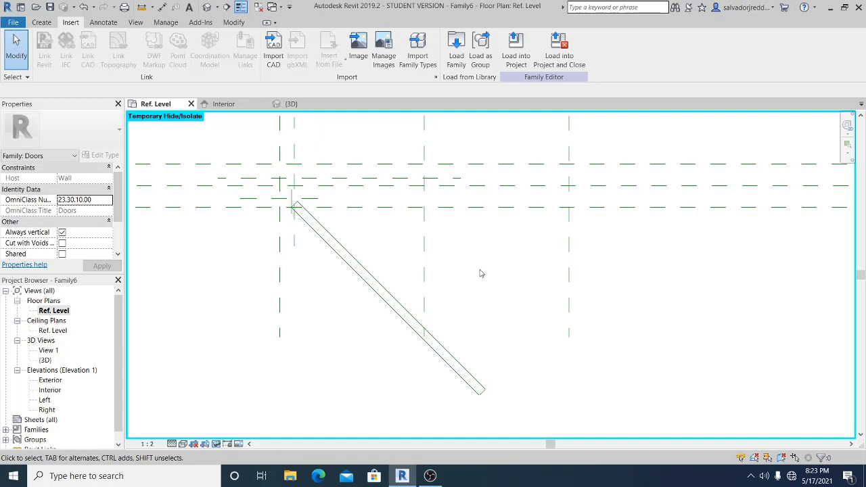
click(41, 23)
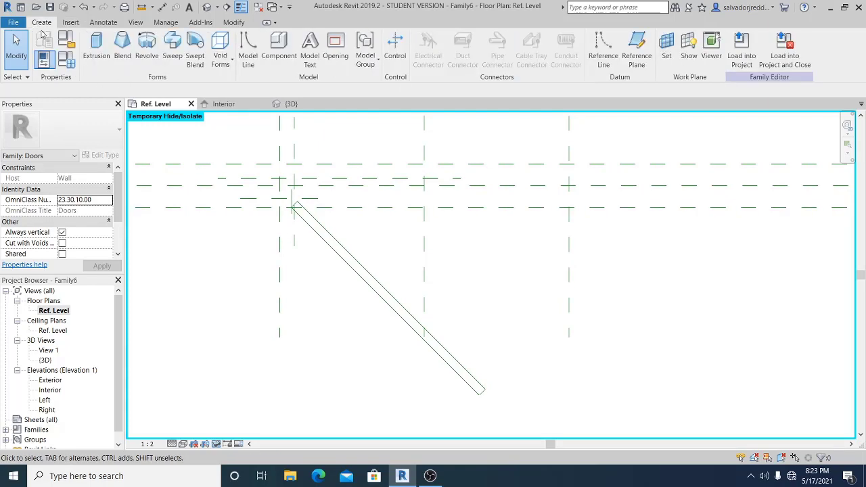
click(603, 50)
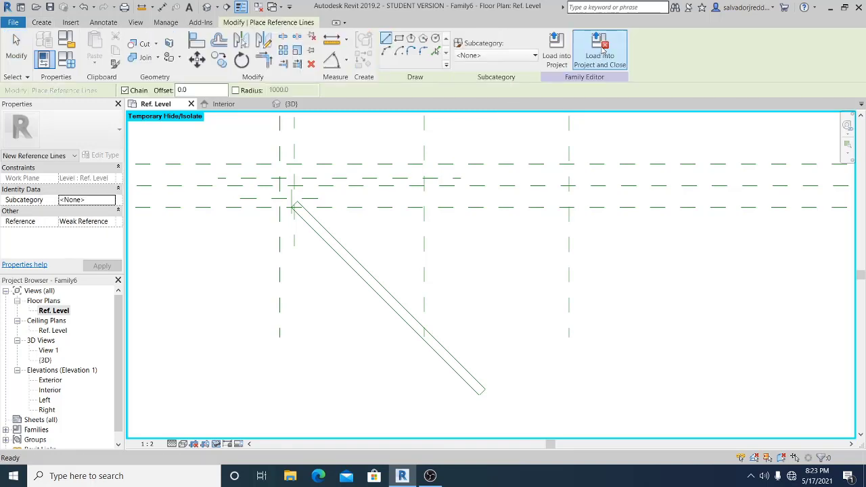
scroll(442, 347, up, 1)
click(455, 366)
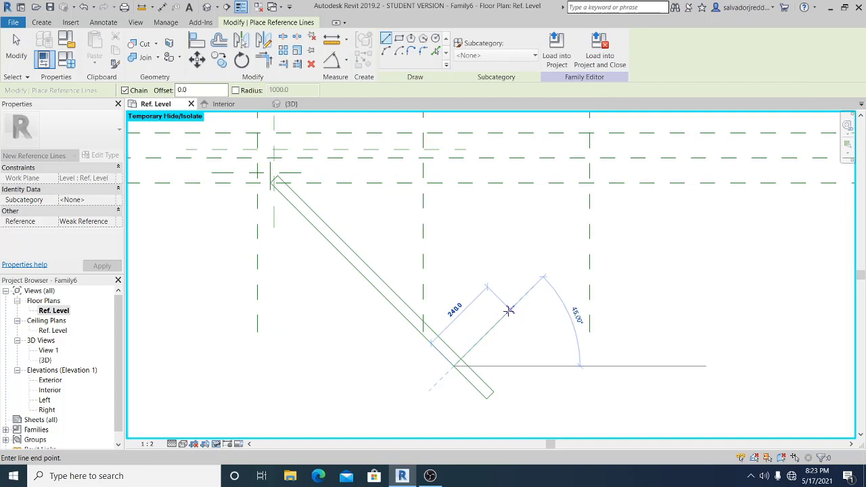
click(511, 310)
click(17, 48)
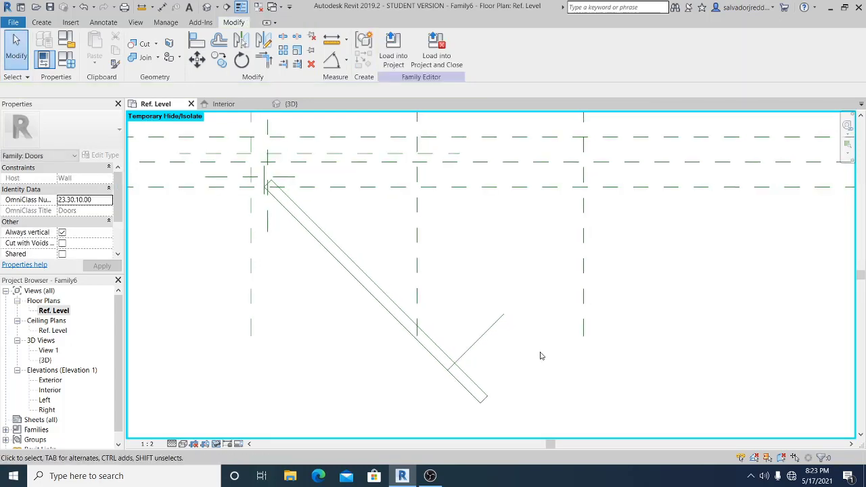
- Dimension the perpendicular reference line from the panel's free end and set the distance to 150 mm
key(i)
scroll(484, 403, up, 3)
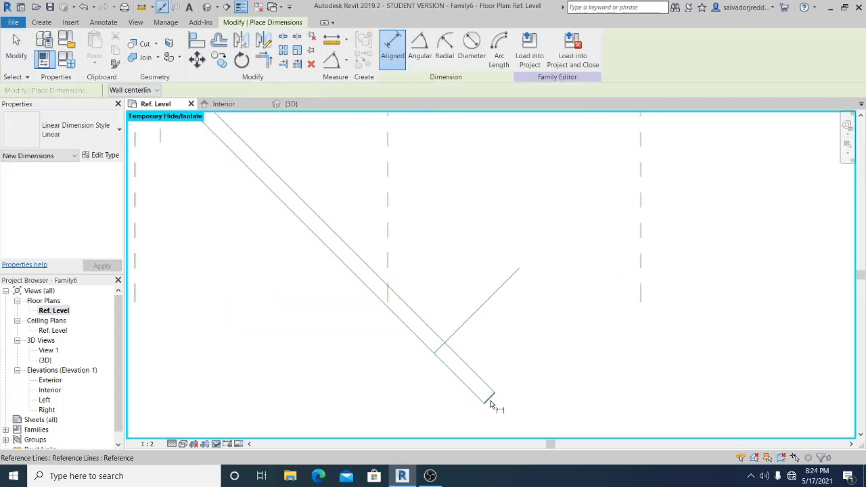
click(572, 264)
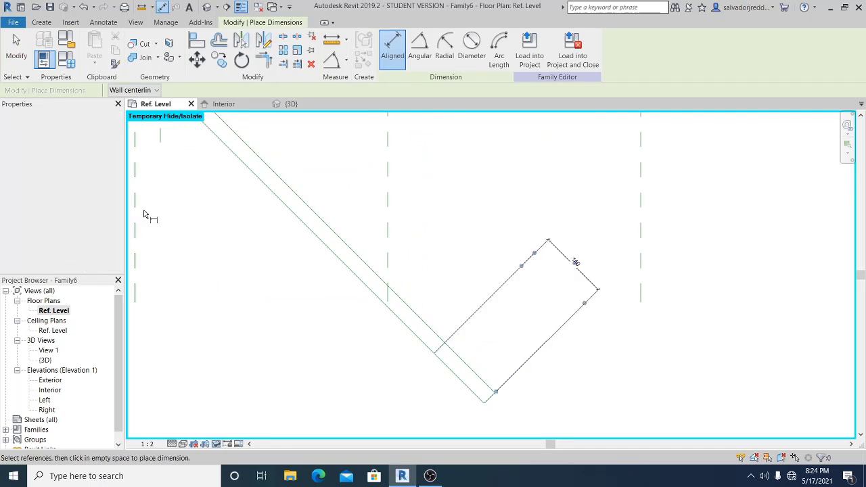
click(17, 49)
scroll(503, 290, up, 1)
click(495, 292)
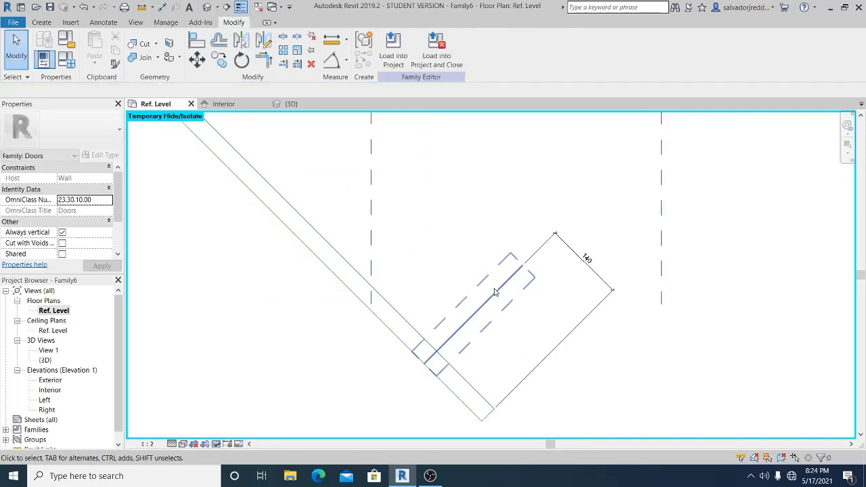
click(591, 260)
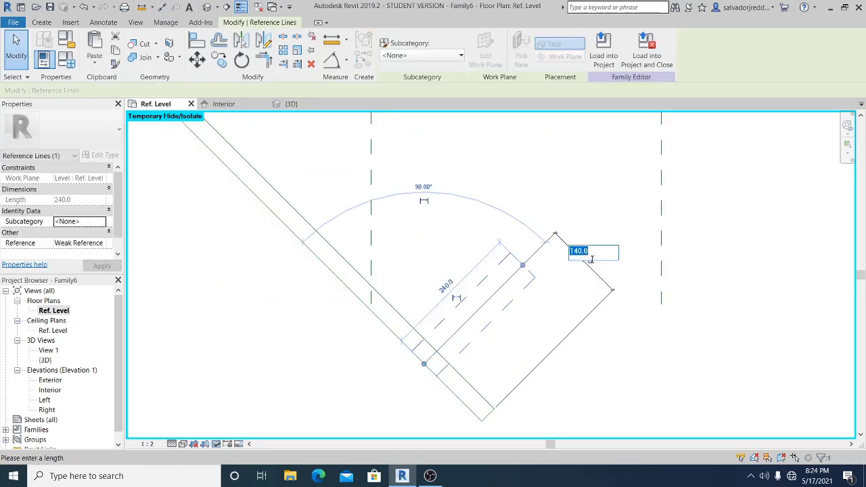
click(647, 318)
click(646, 328)
- Align the start point of the perpendicular reference line to the panel's outer-edge reference line
scroll(463, 357, down, 3)
middle_drag(463, 359, 463, 316)
scroll(462, 316, up, 1)
key(a)
key(l)
scroll(418, 367, up, 2)
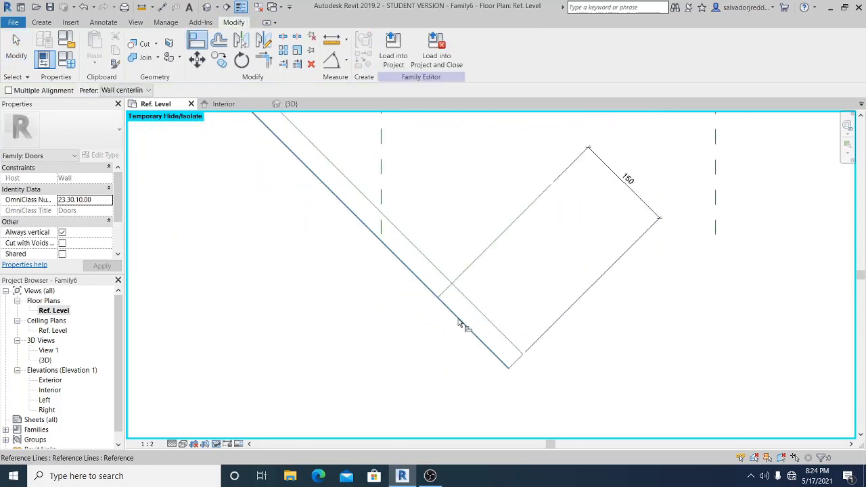
click(434, 304)
click(437, 302)
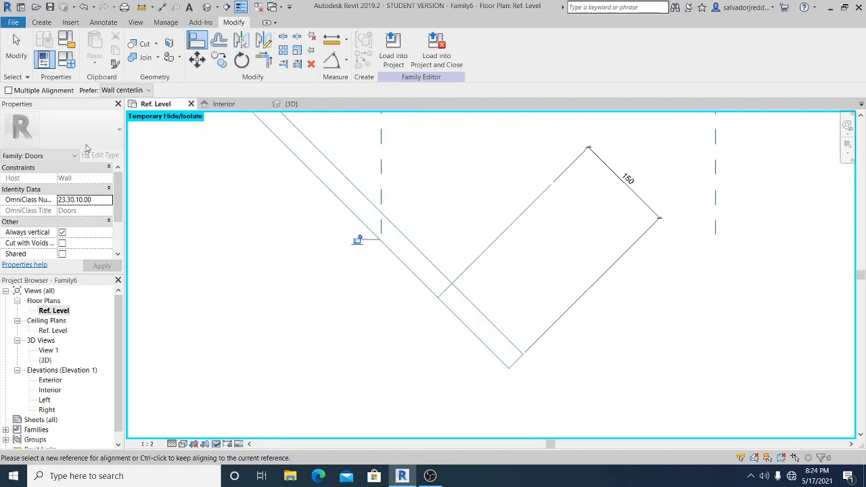
click(16, 47)
- Add an angular dimension between the panel's inner-edge reference line and the perpendicular reference line
scroll(433, 319, down, 4)
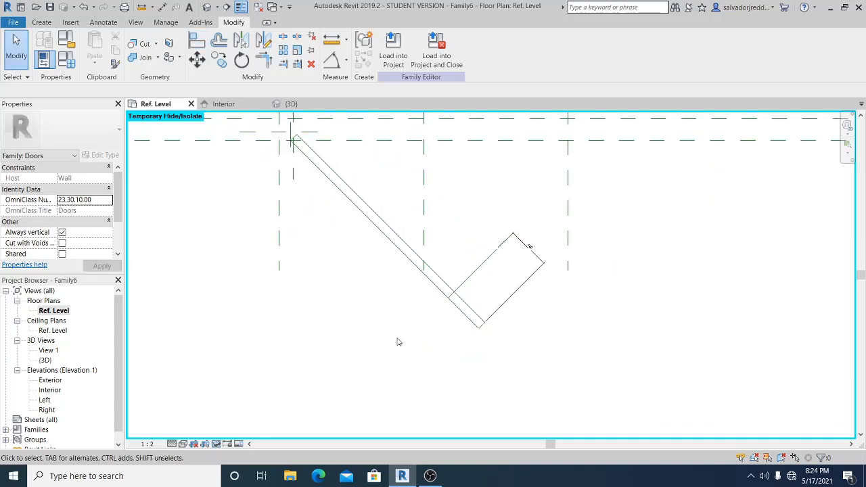
middle_drag(398, 342, 423, 368)
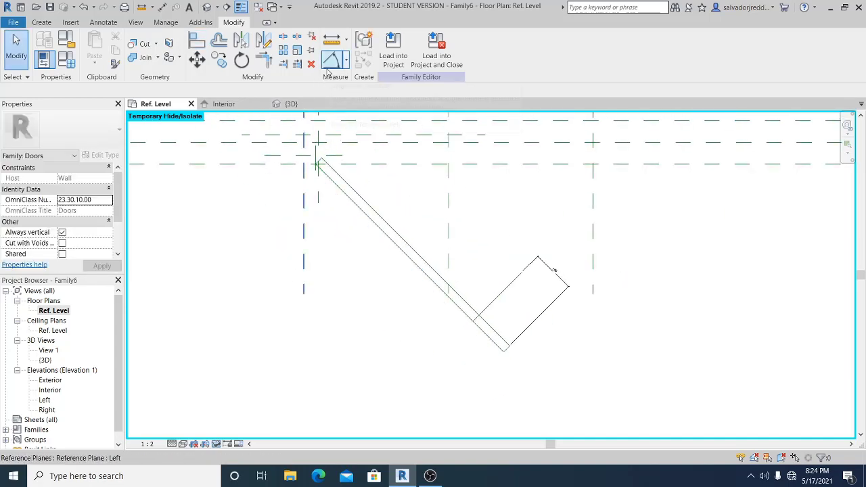
click(329, 67)
scroll(445, 257, up, 2)
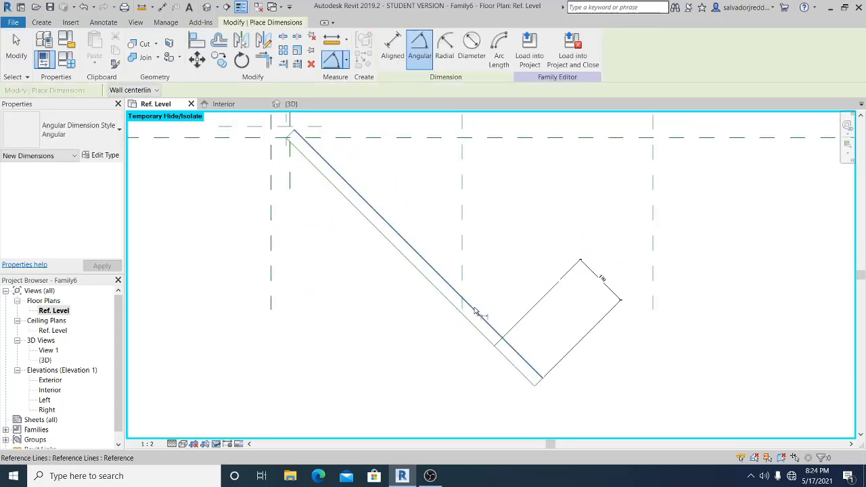
click(476, 312)
click(520, 320)
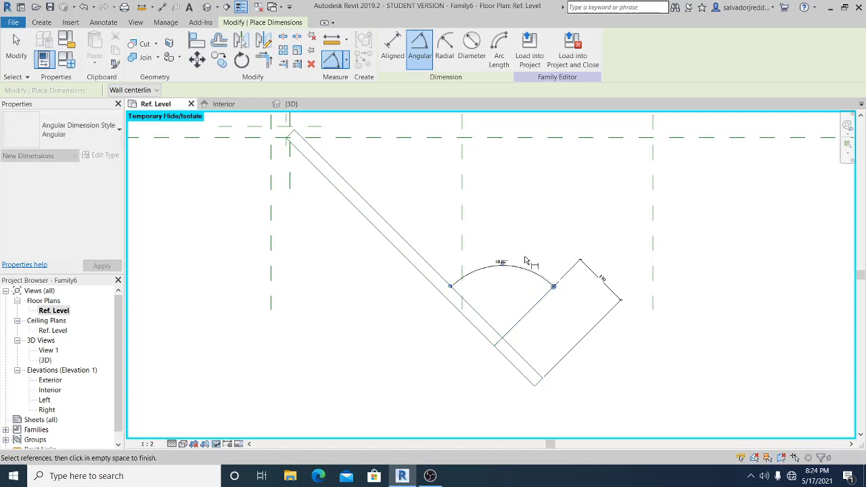
- Lock the angular dimension between the panel's inner-edge reference line and the perpendicular reference line
scroll(498, 245, down, 3)
click(497, 349)
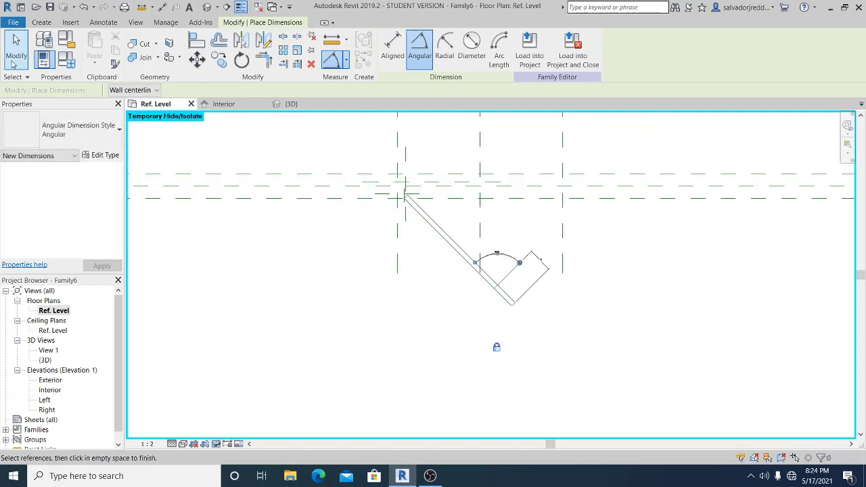
click(12, 63)
scroll(449, 331, up, 1)
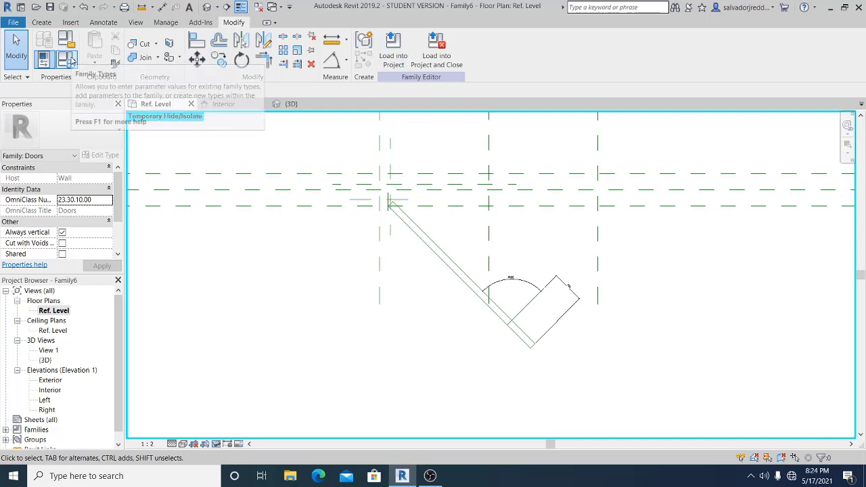
- Test the door's swing by applying SwingAngle values of 0° and 180° in the family types
click(67, 40)
click(138, 287)
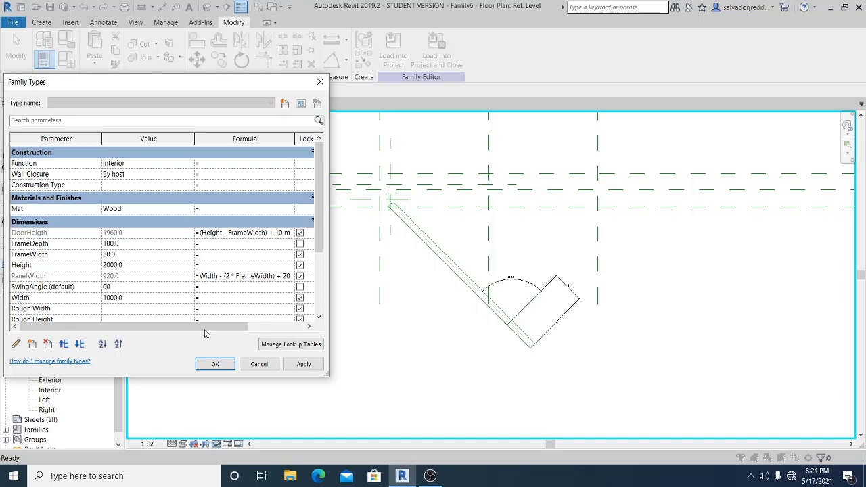
click(303, 365)
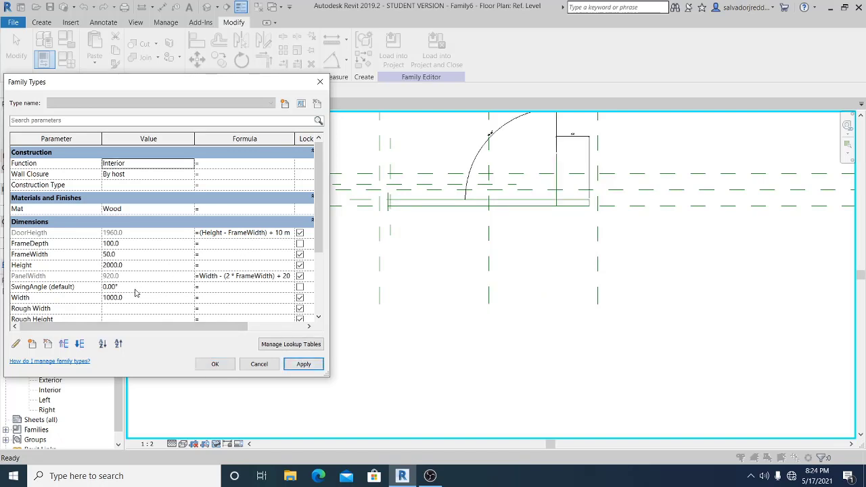
click(160, 287)
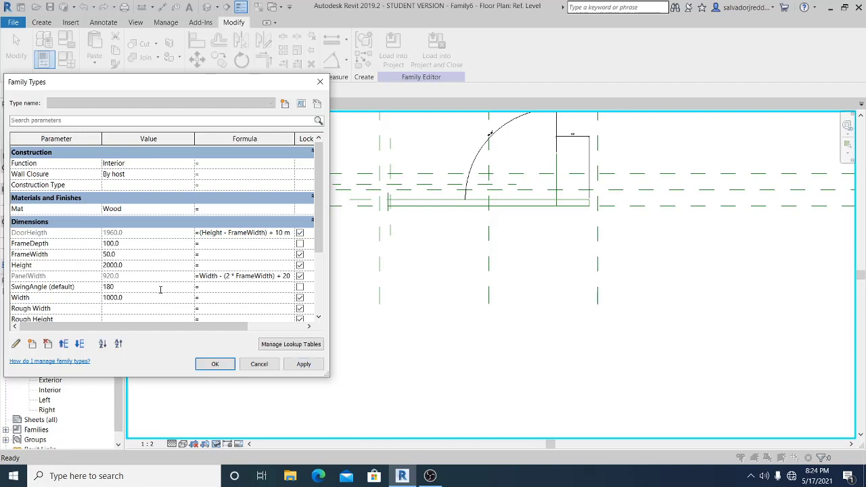
click(301, 365)
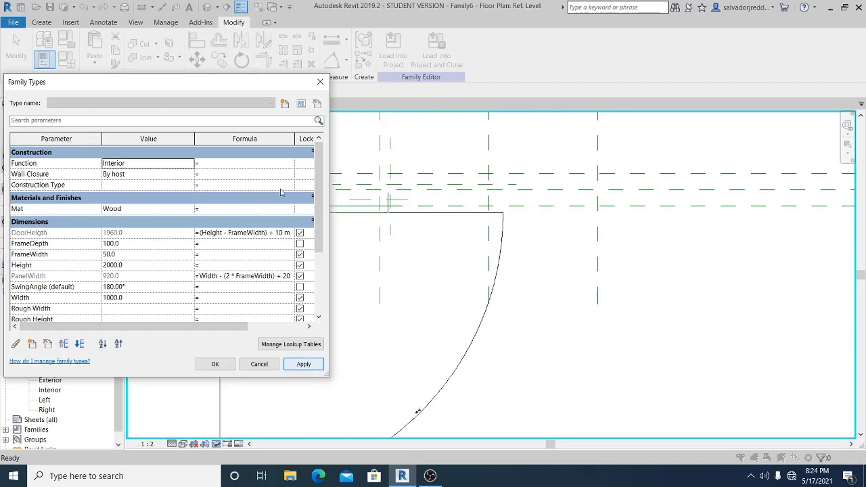
drag(275, 86, 814, 126)
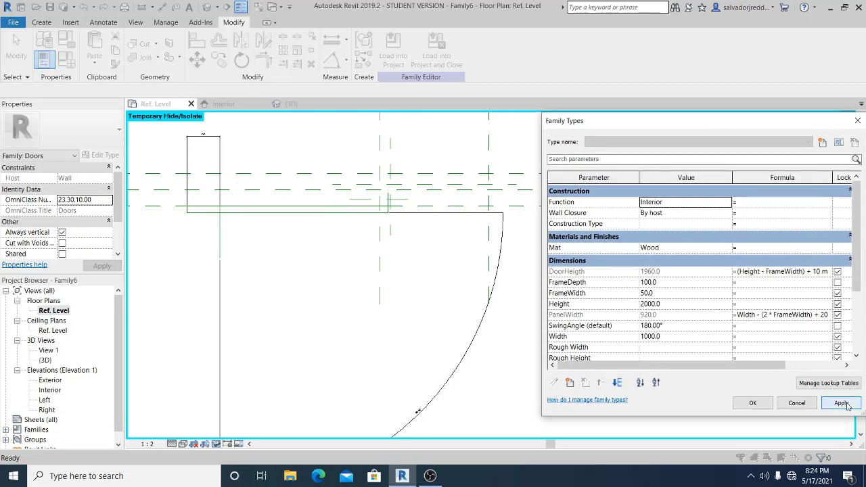
click(753, 403)
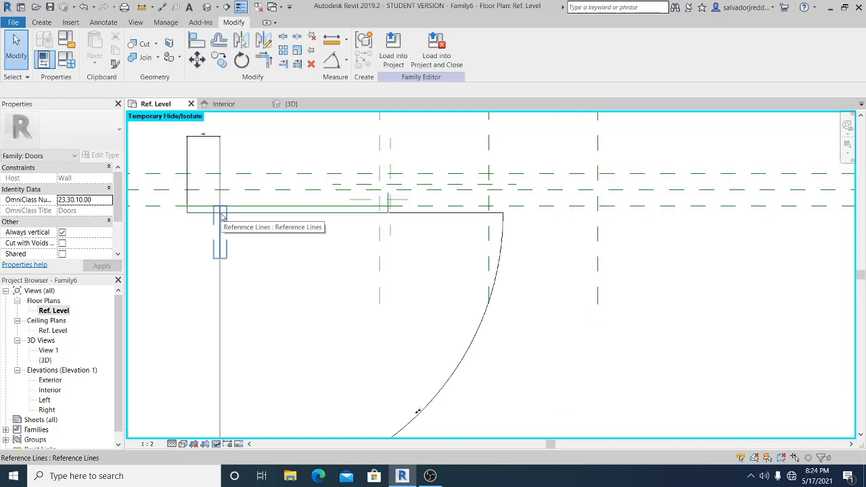
- Set the SwingAngle parameter to 45° in the family types
click(76, 63)
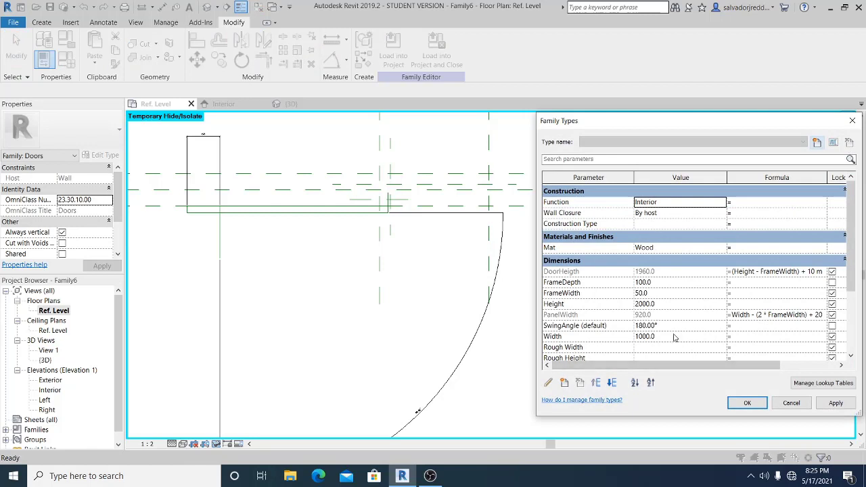
click(675, 326)
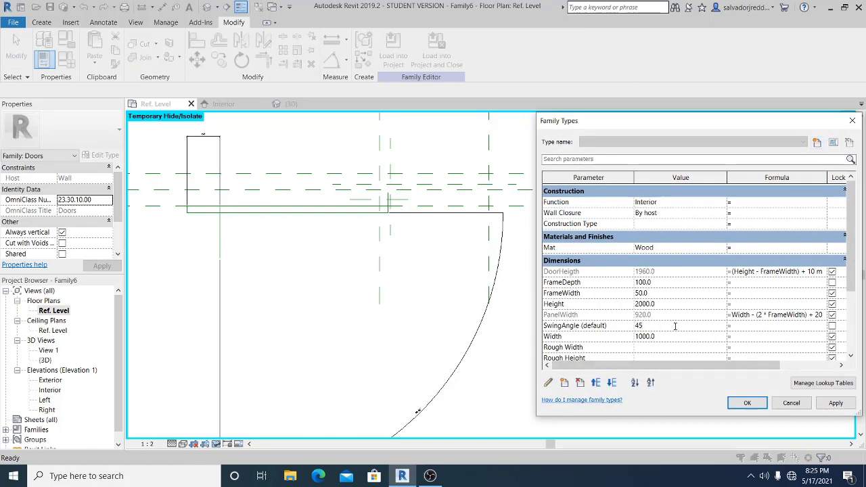
text(45)
click(836, 403)
click(747, 403)
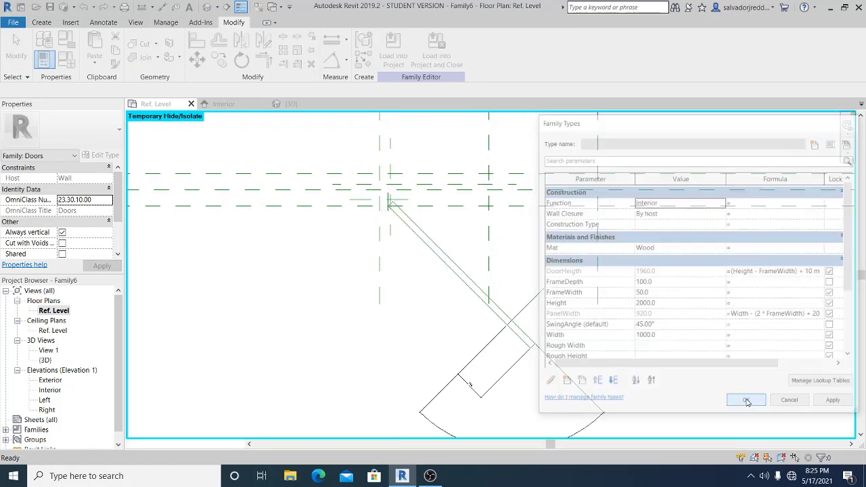
- Place an M_Entry Door Handle Standard component beside the panel, near the free end of the perpendicular reference line
scroll(436, 295, up, 2)
scroll(383, 250, up, 2)
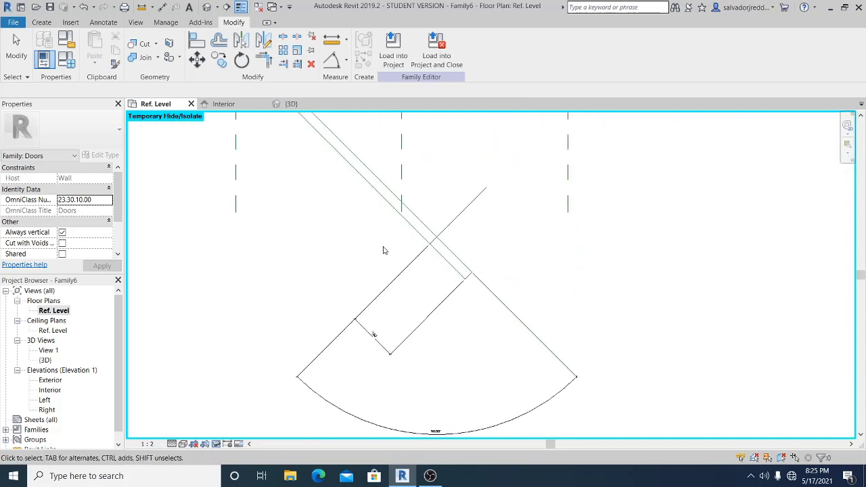
scroll(383, 248, down, 1)
middle_drag(383, 248, 382, 249)
middle_drag(551, 266, 595, 306)
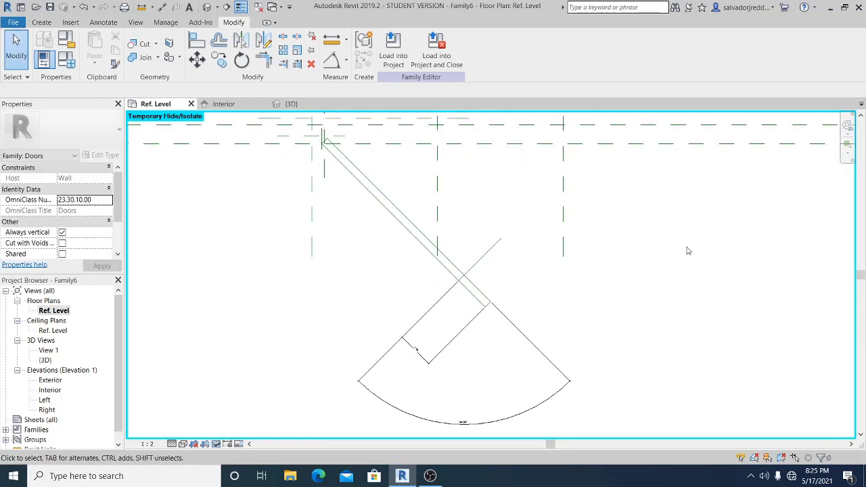
middle_drag(702, 235, 702, 236)
click(41, 23)
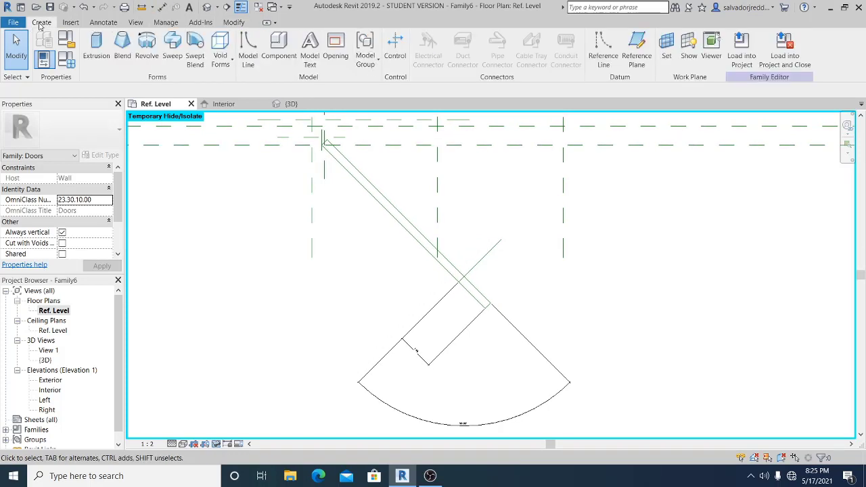
click(278, 55)
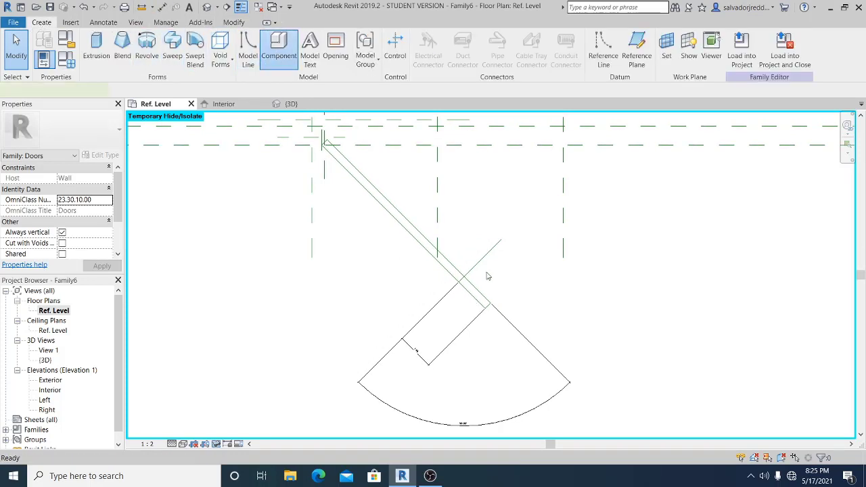
scroll(493, 230, up, 2)
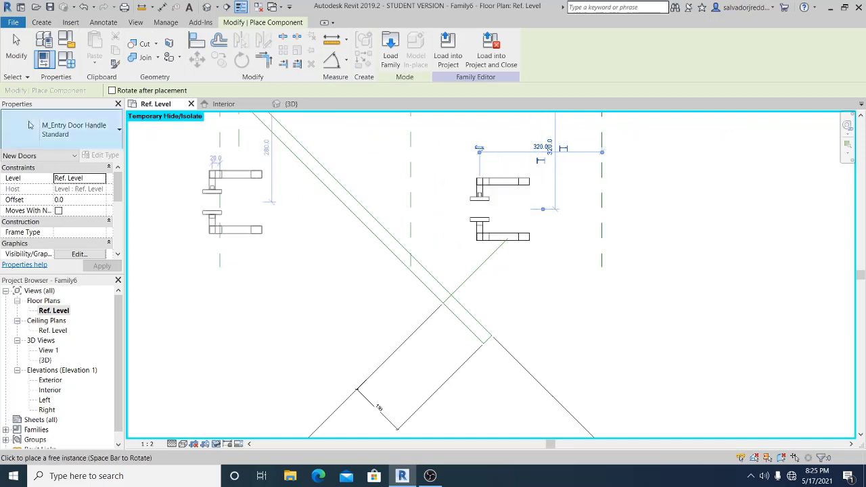
click(16, 47)
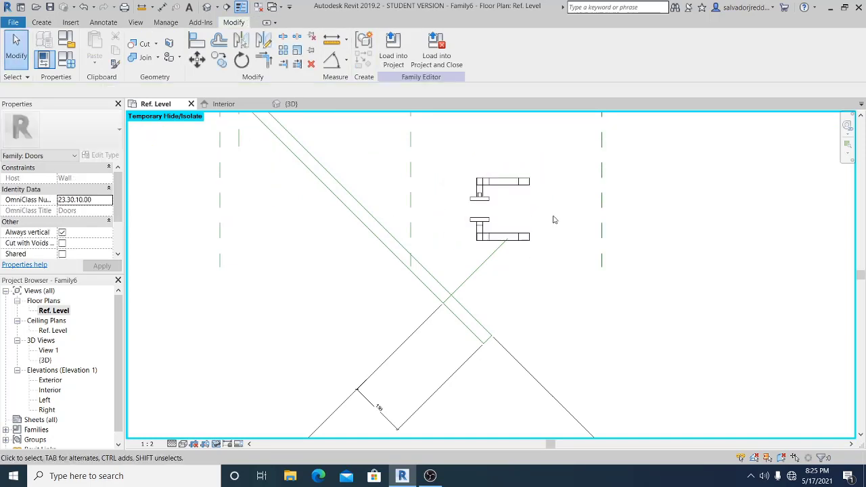
- Set the door handle's offset from the reference level to 950 mm
click(485, 182)
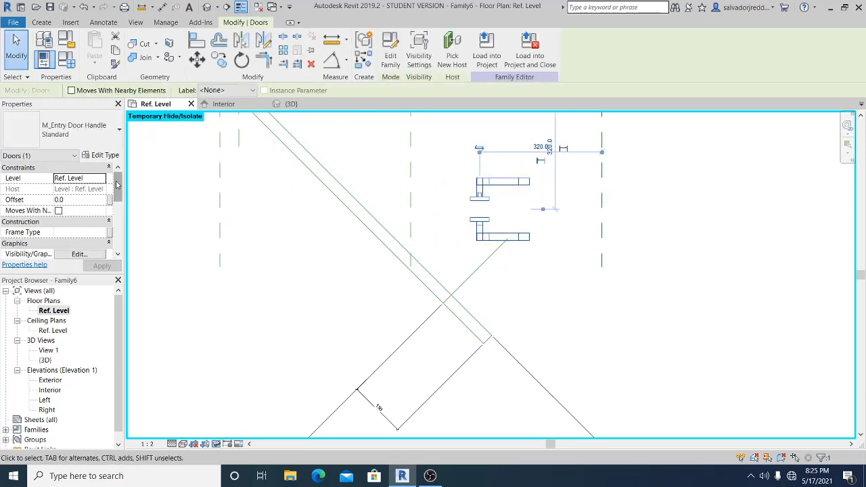
click(75, 199)
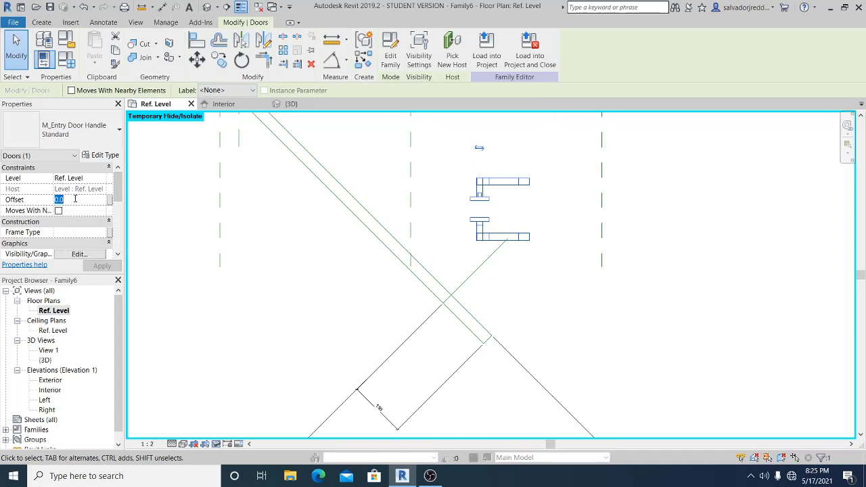
text(95)
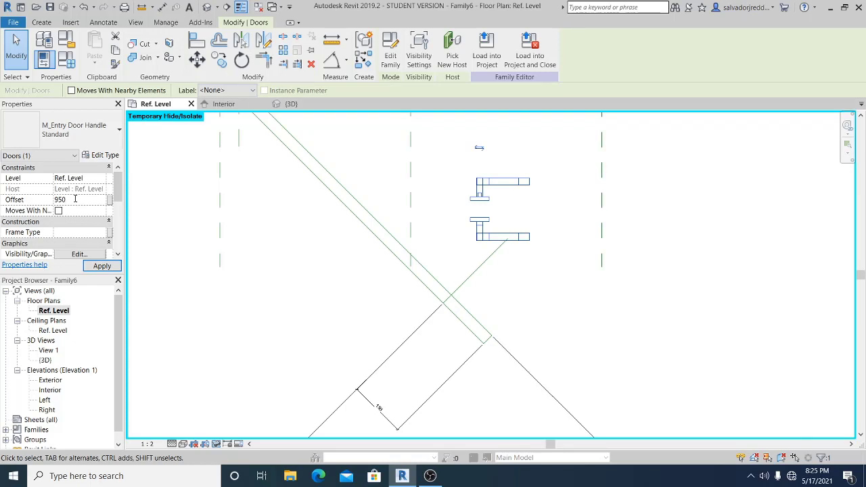
text(0)
click(157, 242)
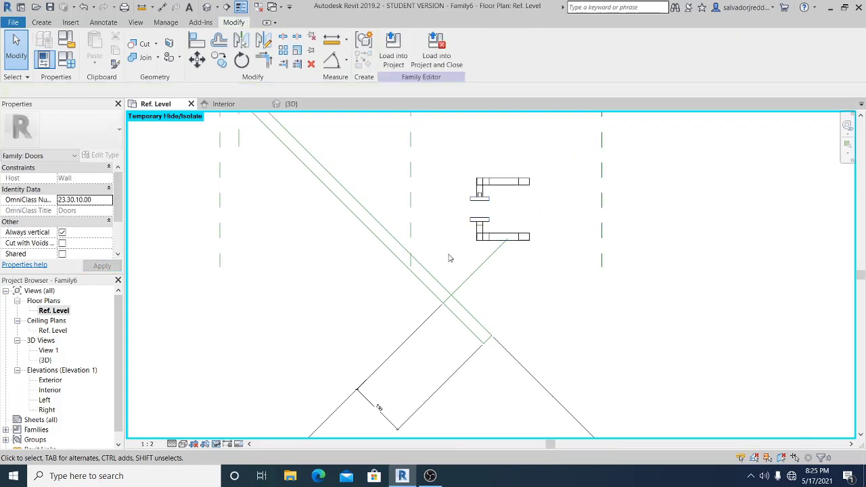
- Set the Thickness type parameter of the door handle to 30 mm
click(479, 238)
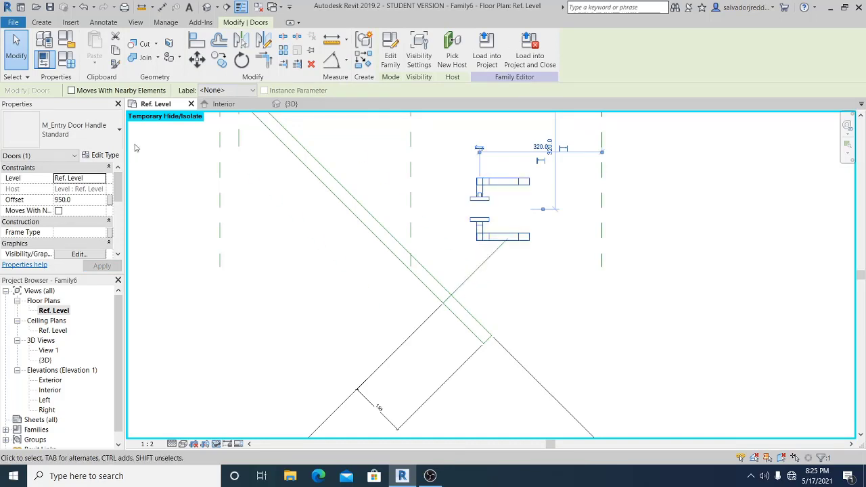
click(105, 155)
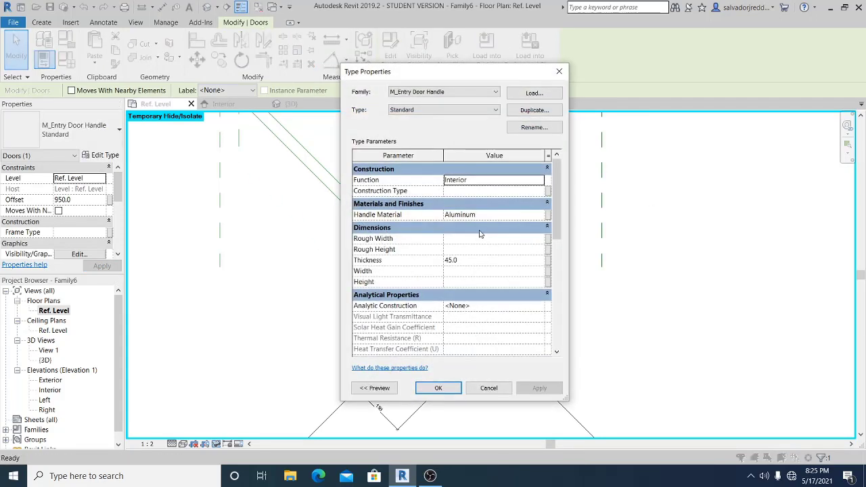
click(481, 262)
text(30)
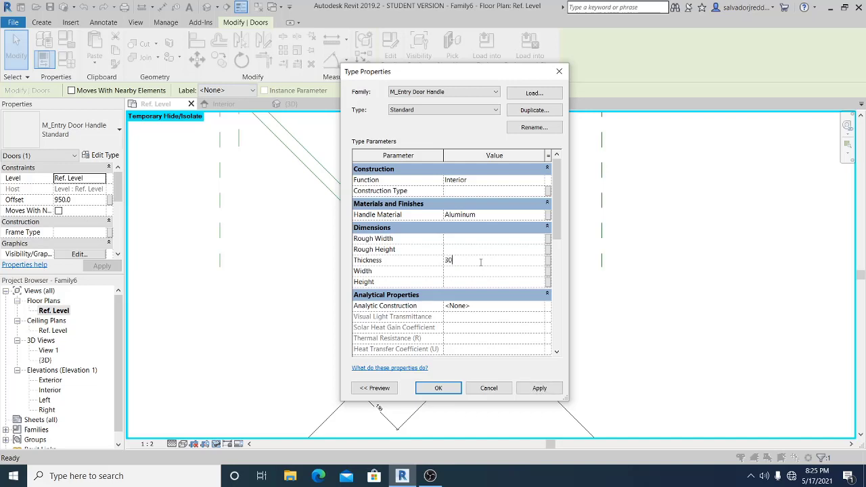
click(540, 389)
click(438, 388)
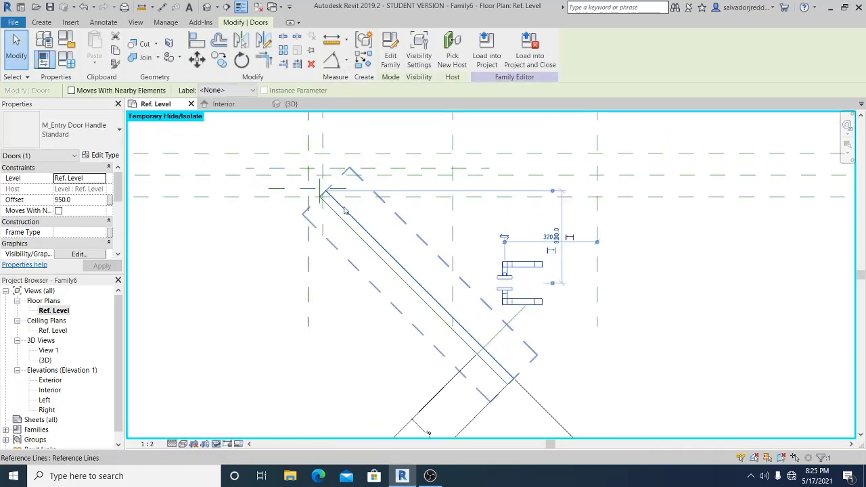
- Align the door handle's left/right center plane to the reference line perpendicular to the panel
scroll(344, 212, up, 1)
click(360, 332)
middle_drag(359, 331, 330, 294)
scroll(531, 266, up, 1)
middle_drag(531, 267, 551, 268)
key(a)
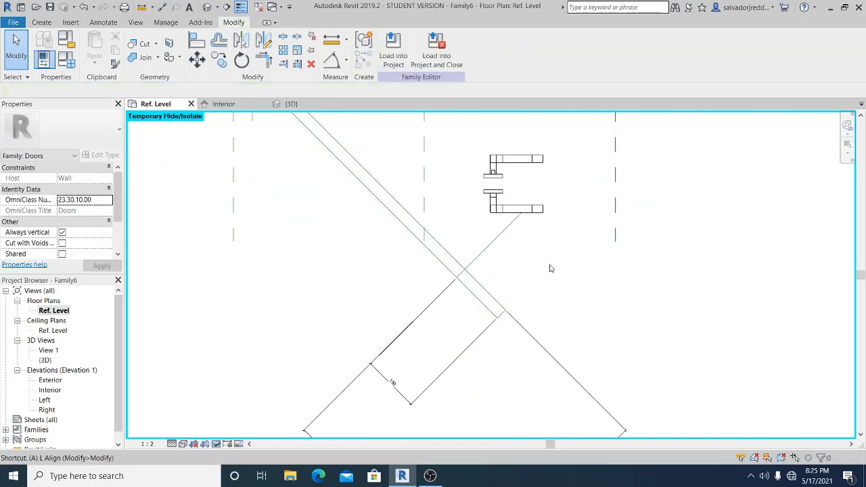
key(l)
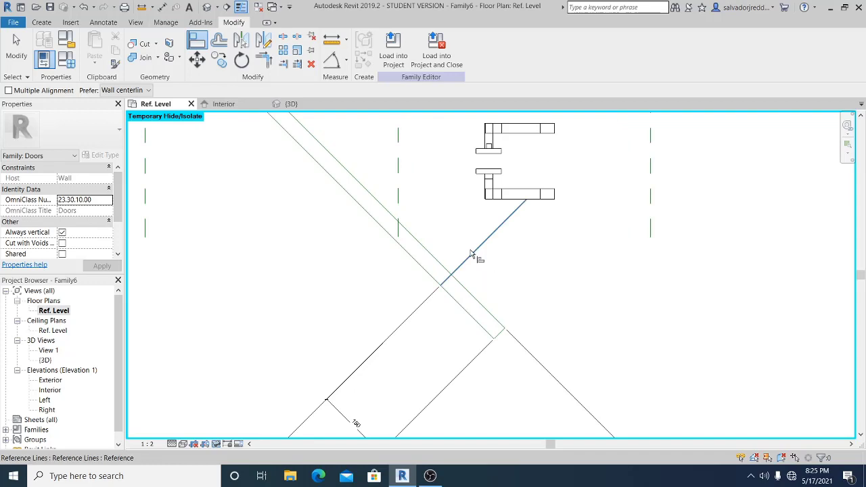
scroll(489, 162, up, 1)
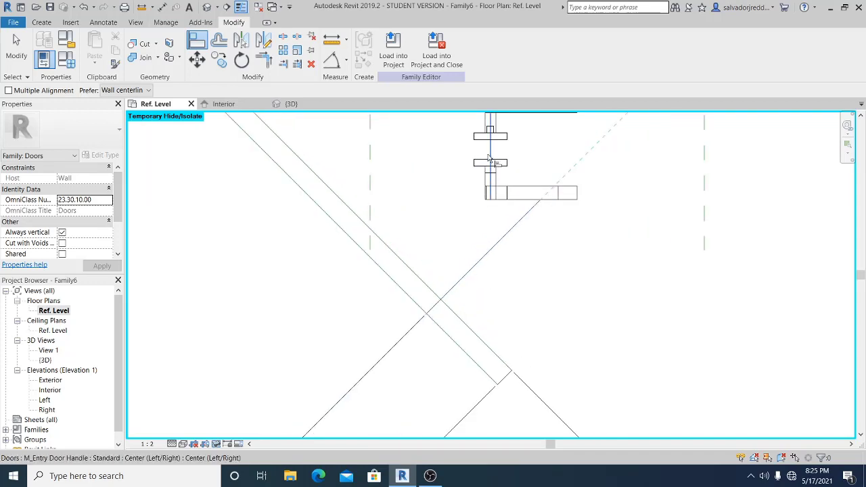
click(489, 159)
scroll(535, 318, down, 2)
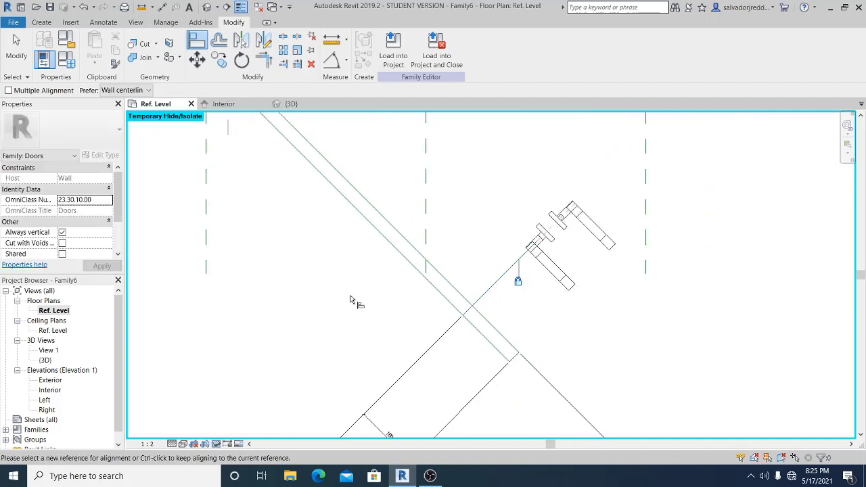
key(Escape)
- Align the inner face of the handle's nearer mounting plate to the panel's outer-edge reference line
scroll(460, 272, down, 2)
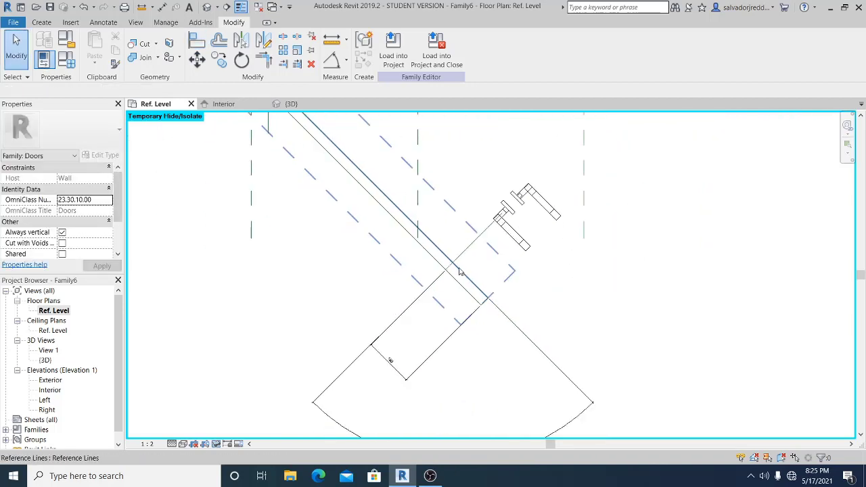
key(l)
scroll(454, 282, up, 2)
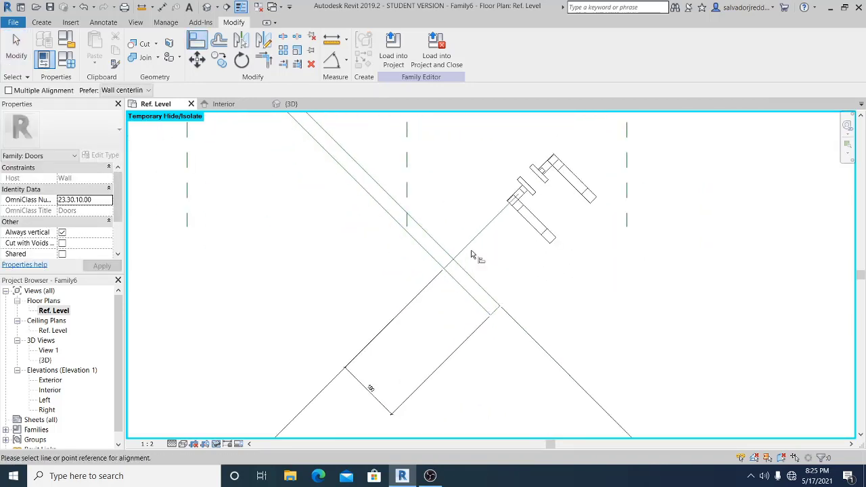
scroll(509, 230, up, 2)
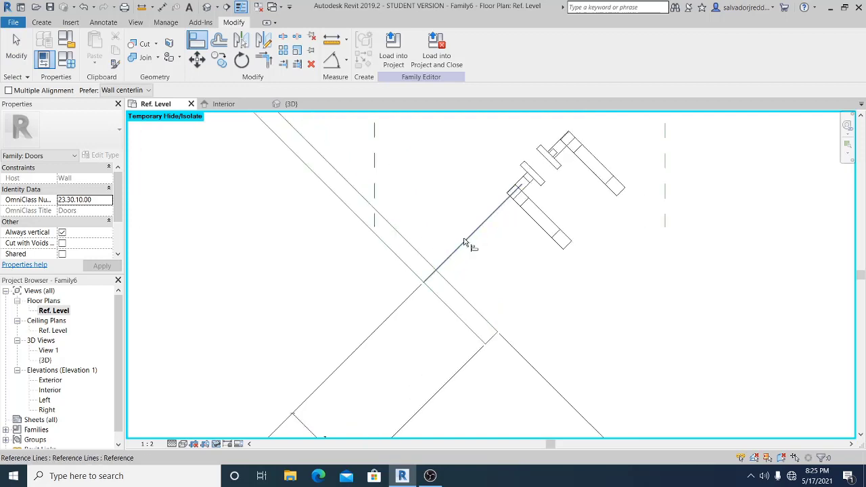
click(414, 270)
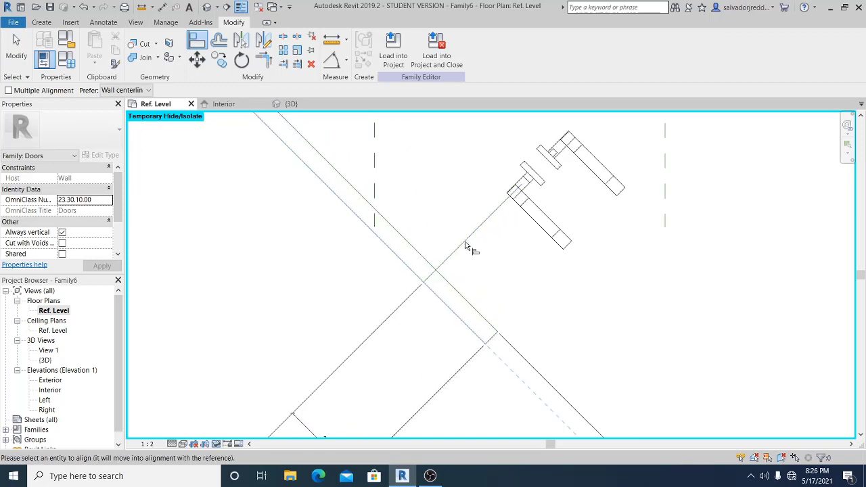
click(544, 179)
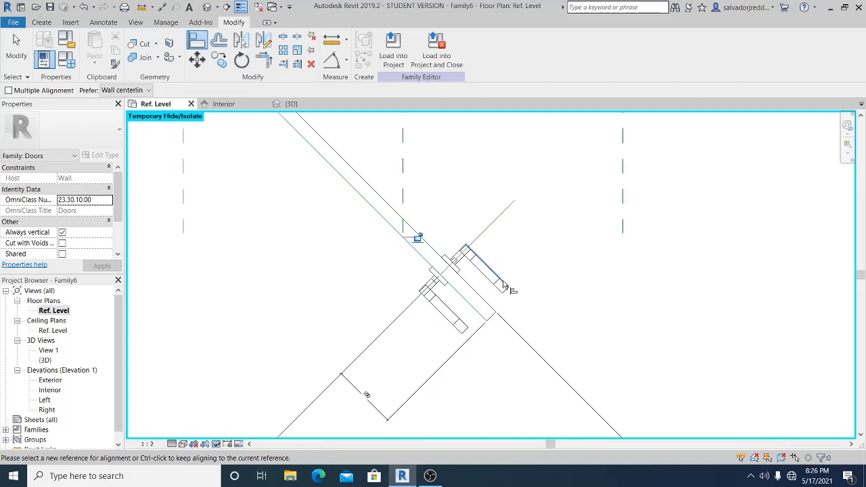
key(Escape)
key(Escape)
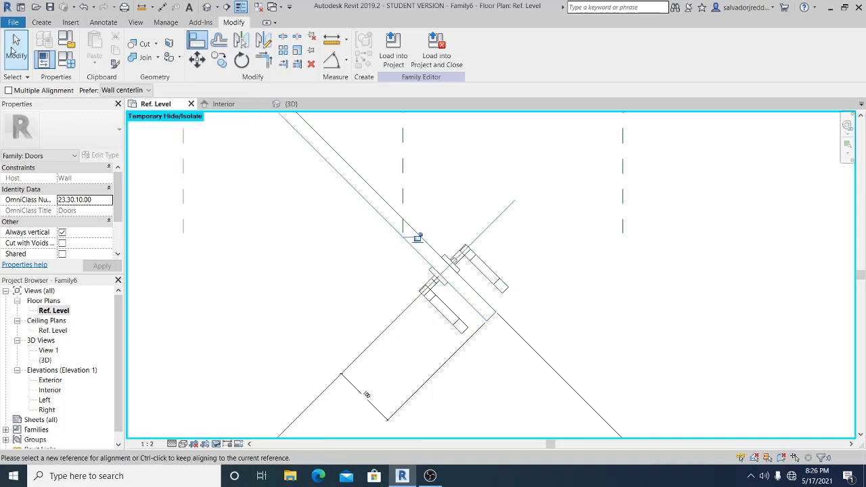
- Place an angular dimension between the panel's edge reference line and the perpendicular reference line through the door handle
scroll(373, 235, down, 1)
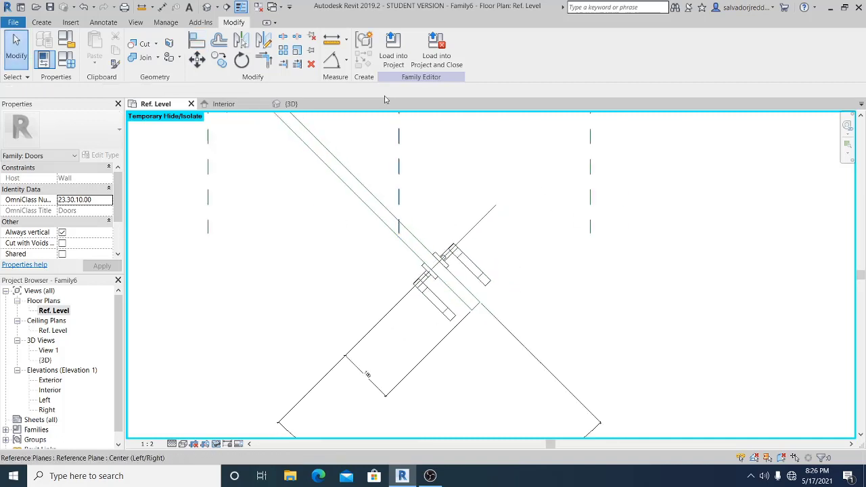
click(331, 62)
scroll(416, 219, up, 1)
scroll(417, 219, up, 1)
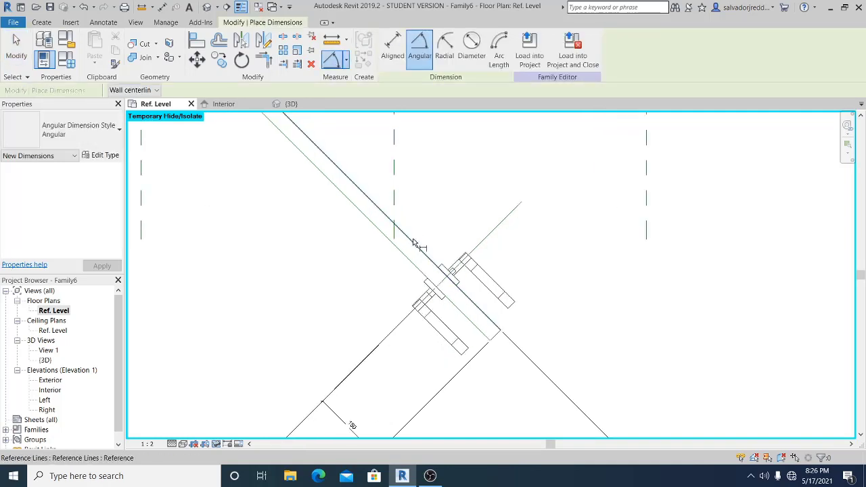
scroll(448, 271, up, 1)
click(445, 288)
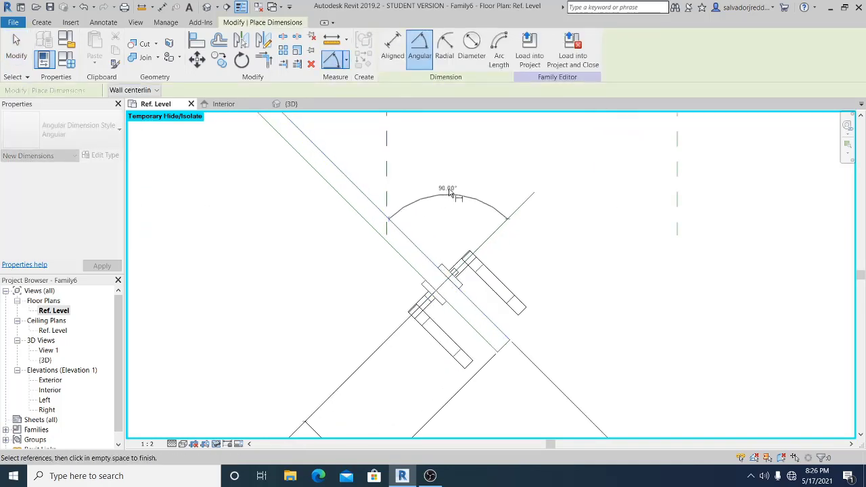
click(452, 173)
key(Escape)
key(Escape)
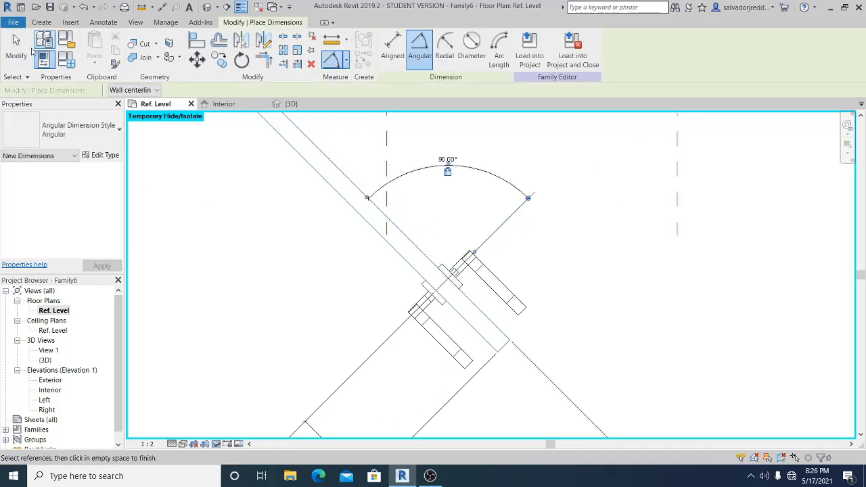
- Set the SwingAngle parameter in the family types to 0° and apply it
scroll(409, 310, down, 3)
middle_drag(409, 311, 405, 351)
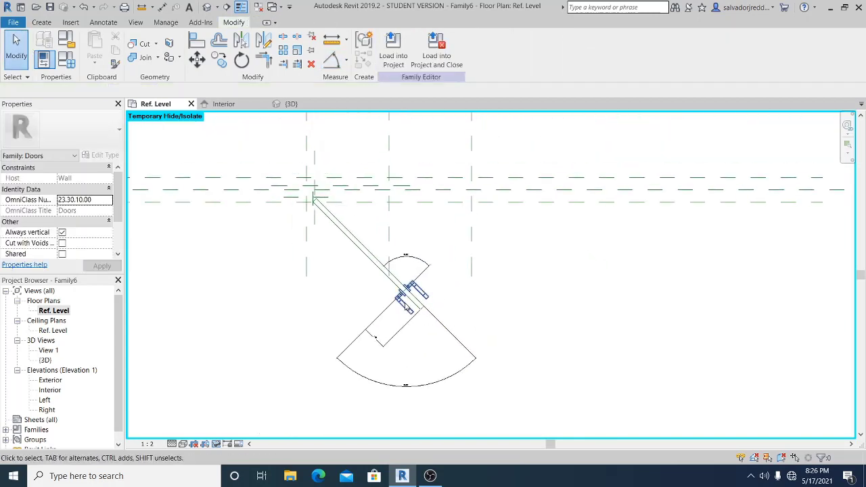
scroll(406, 308, up, 1)
middle_drag(374, 287, 475, 293)
middle_drag(682, 270, 668, 278)
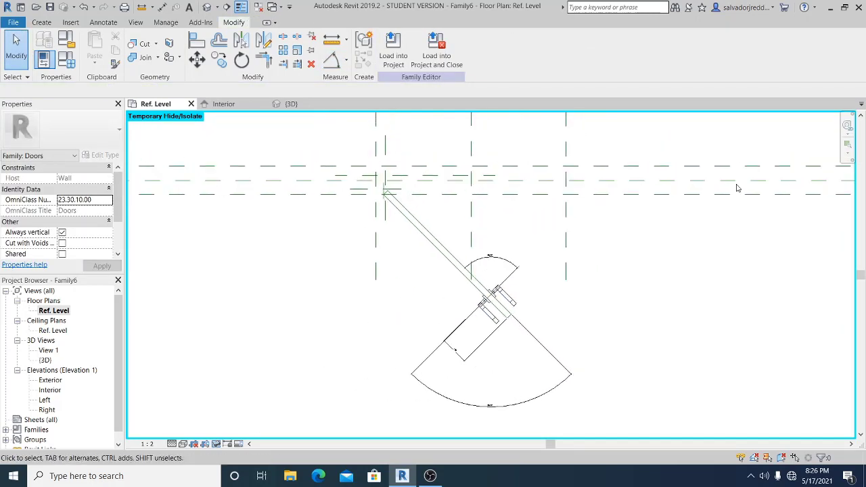
scroll(557, 277, up, 1)
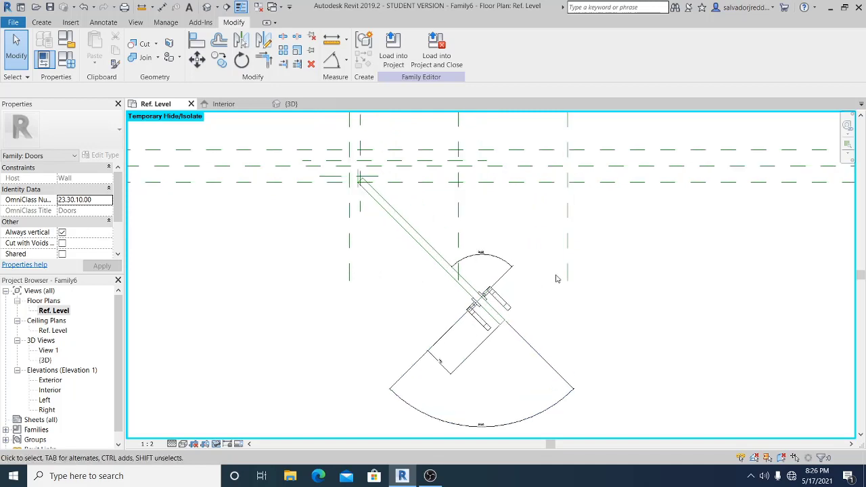
middle_drag(600, 278, 567, 266)
middle_drag(633, 281, 637, 283)
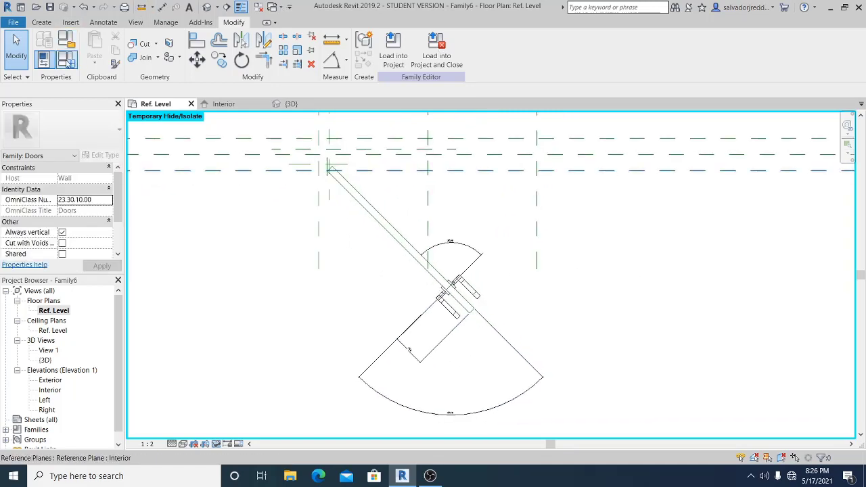
click(66, 60)
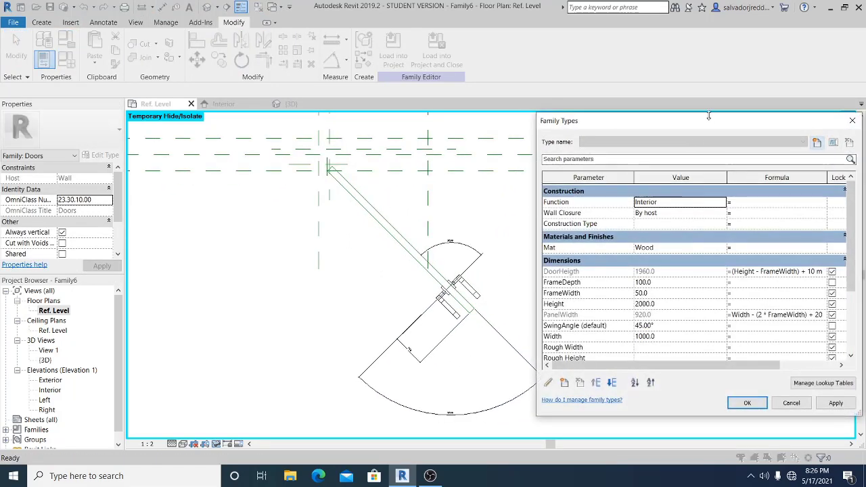
drag(710, 123, 173, 111)
click(128, 314)
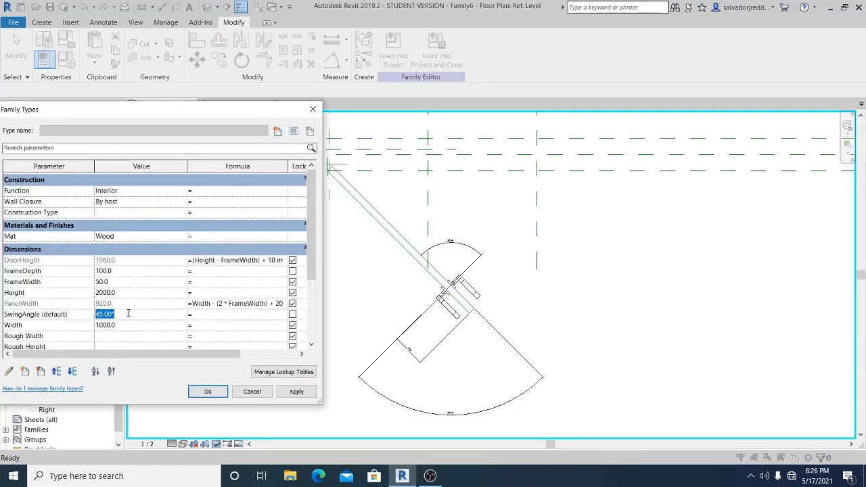
click(298, 393)
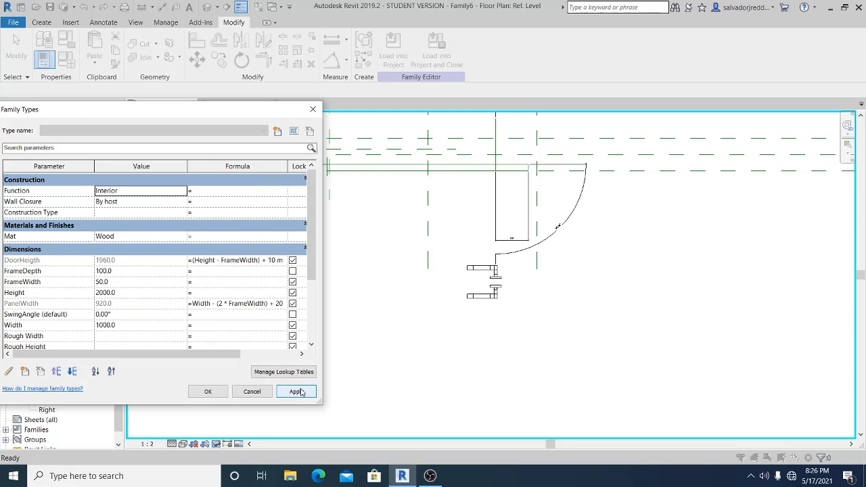
click(208, 391)
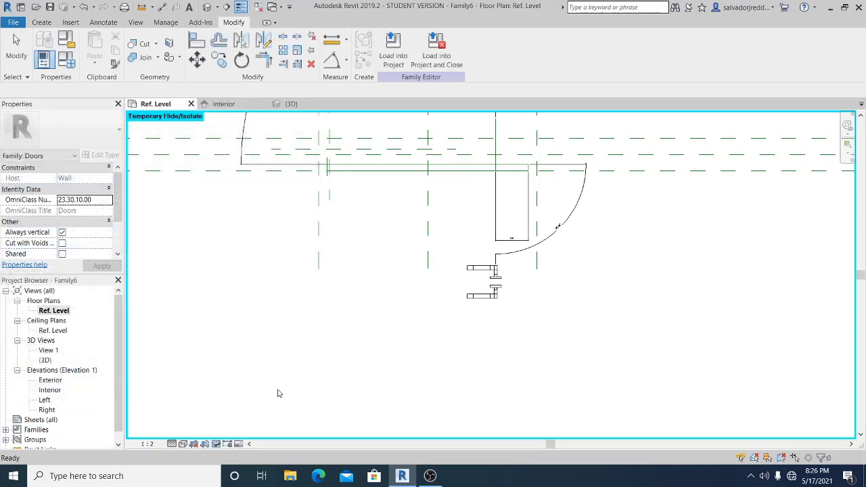
- Align the door handle's mounting plate face to the closed panel's interior-side reference line
middle_drag(541, 234, 526, 326)
key(a)
key(l)
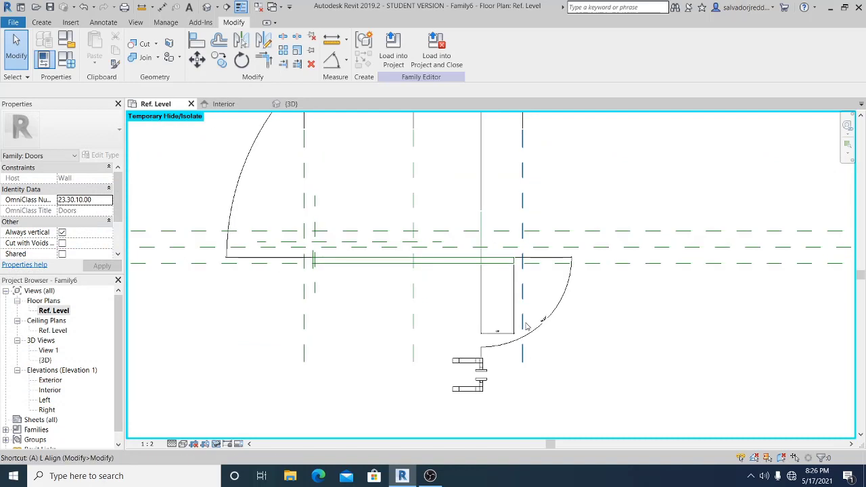
scroll(456, 266, up, 2)
click(458, 271)
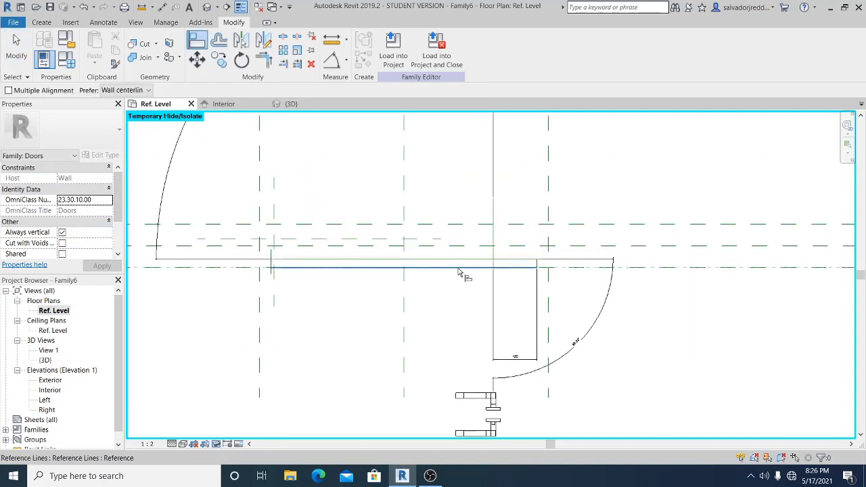
scroll(497, 416, up, 1)
click(494, 426)
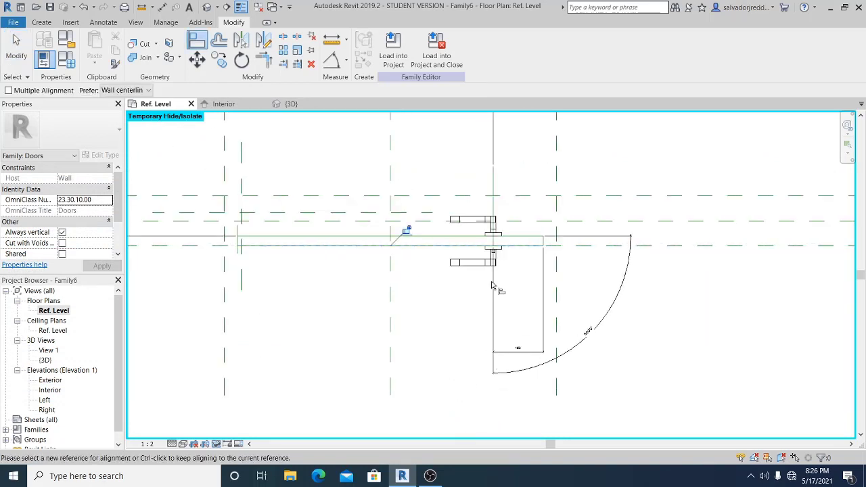
key(Escape)
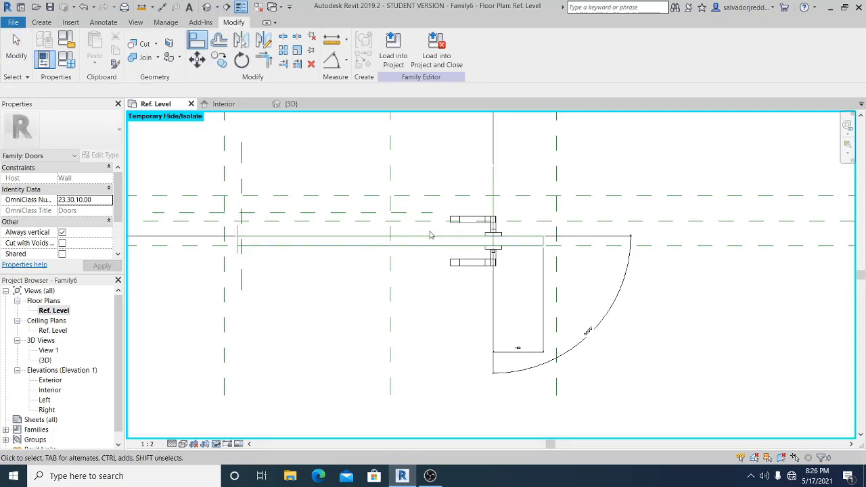
- Set the SwingAngle parameter to 45° and apply it to flex the panel and handle
scroll(488, 338, down, 2)
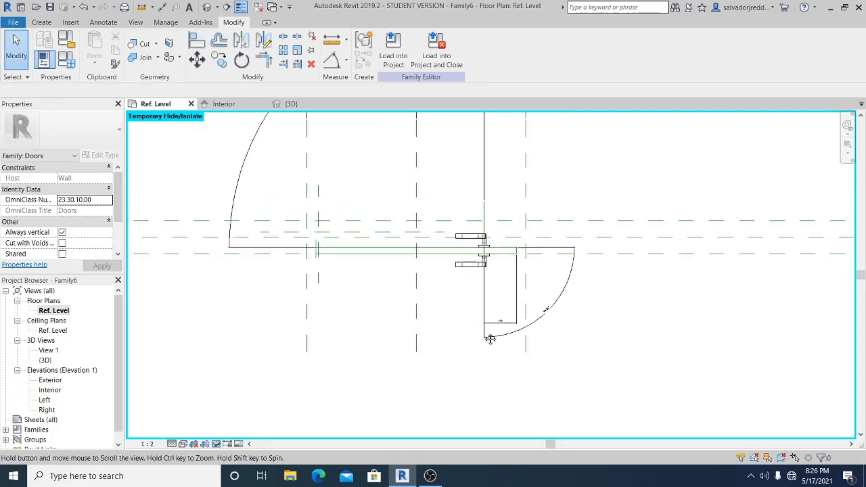
click(65, 59)
click(140, 314)
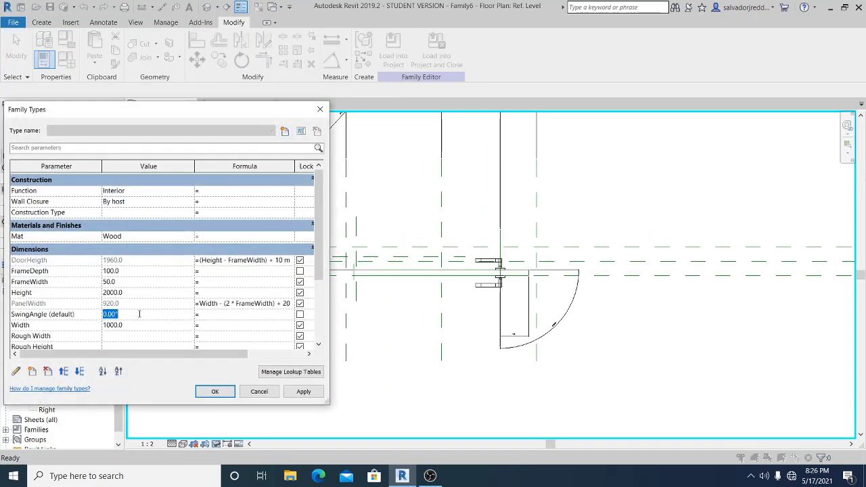
text(45)
click(304, 392)
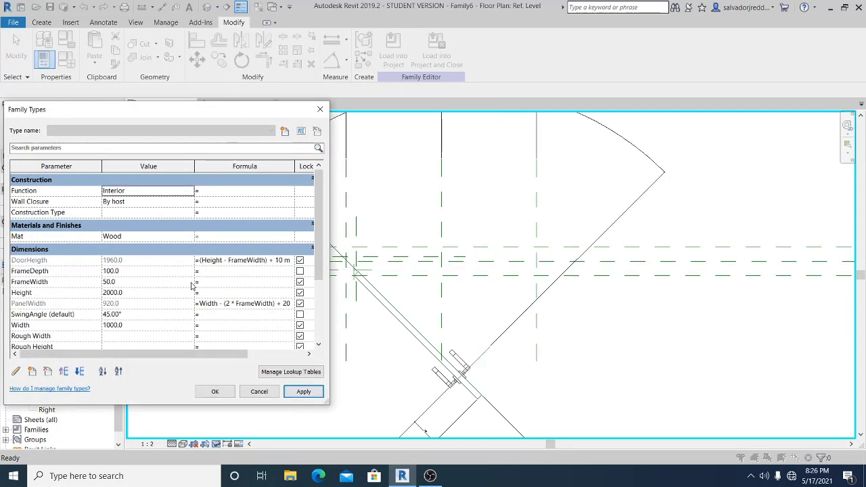
- Change the SwingAngle parameter to 90° to test the panel and handle fully open
drag(245, 111, 796, 80)
drag(697, 82, 741, 101)
click(717, 304)
click(816, 381)
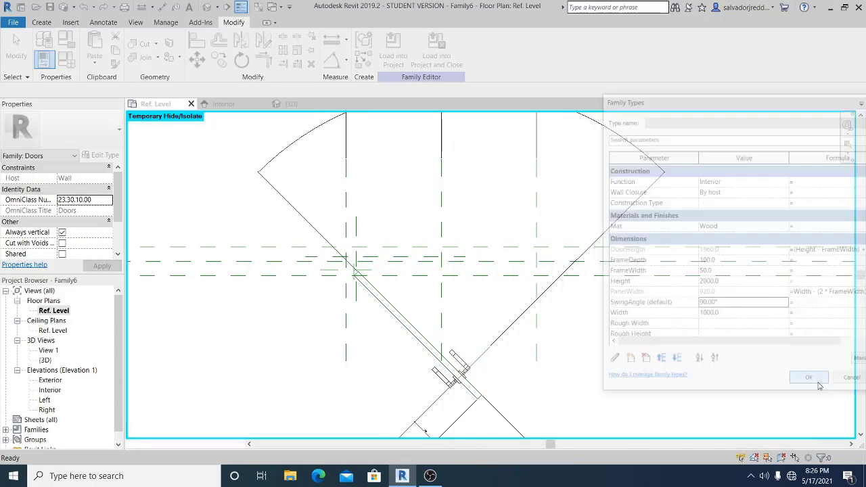
- Test the door with the SwingAngle parameter set to 180°
click(66, 60)
click(769, 306)
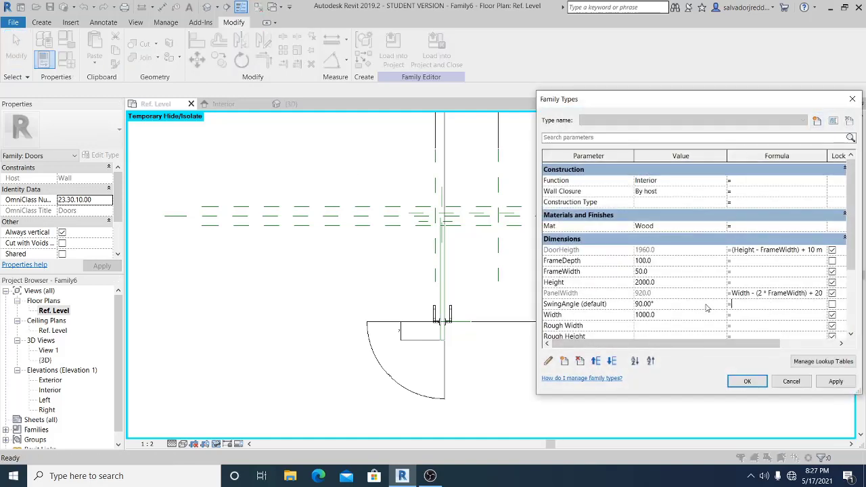
click(671, 304)
text(180)
key(Return)
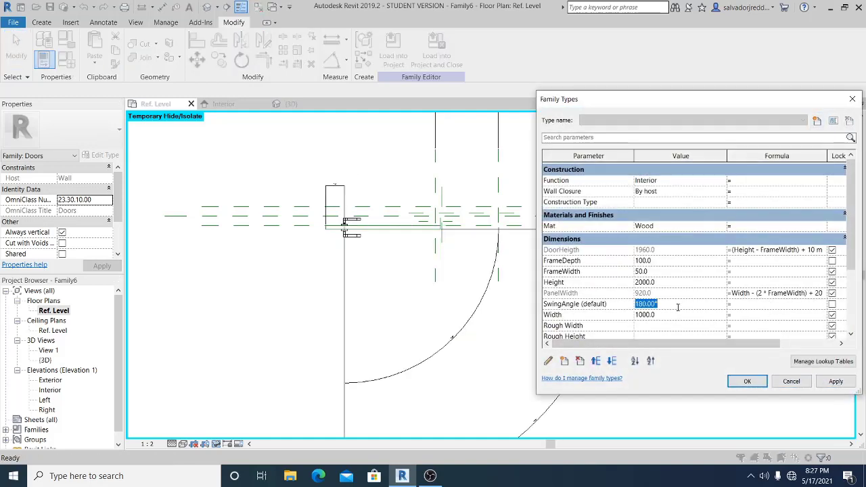
- Return the SwingAngle parameter to 45° and accept the family type settings
text(45)
click(836, 381)
click(748, 381)
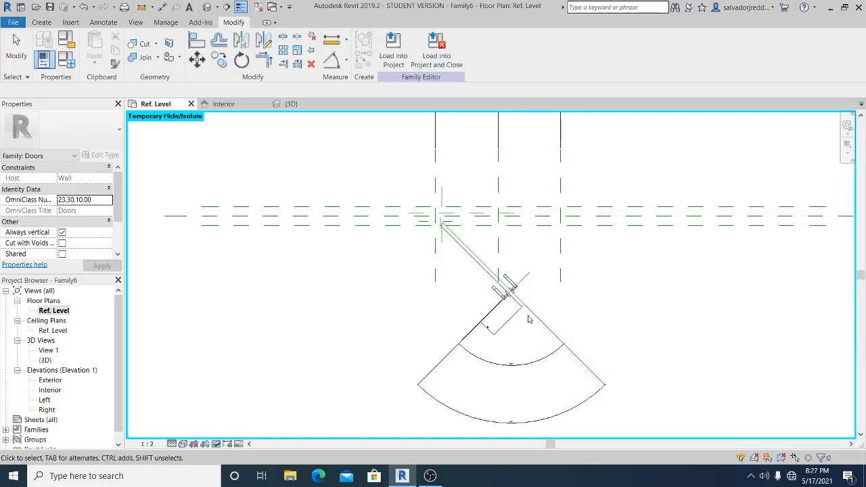
- Reset the temporary hide/isolate in the Ref. Level floor plan
scroll(531, 320, up, 2)
scroll(433, 325, down, 3)
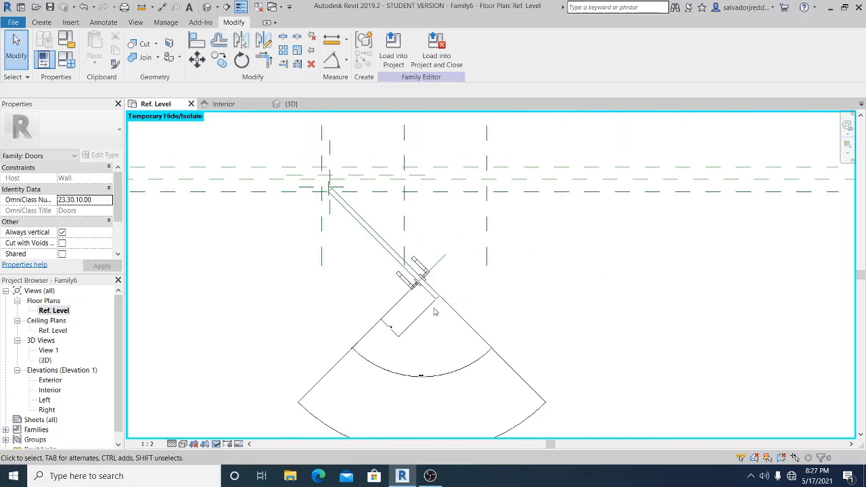
scroll(399, 271, down, 1)
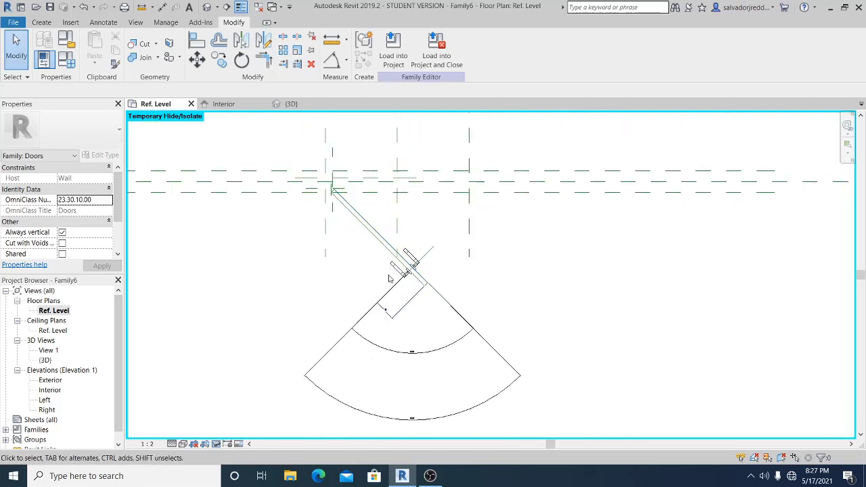
click(216, 444)
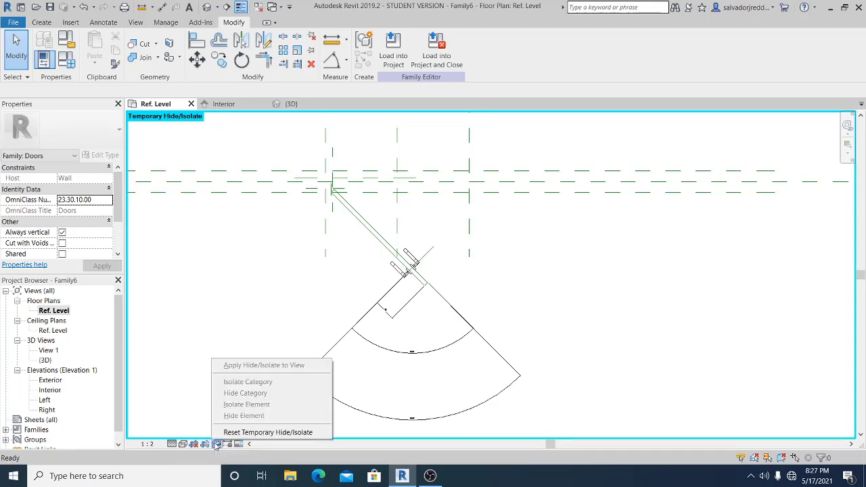
click(250, 434)
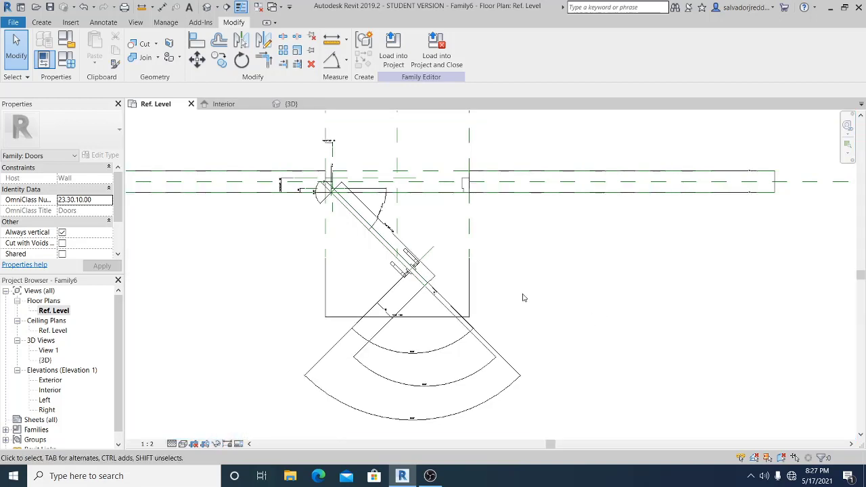
- Hide the Dimensions, Levels, Reference Lines and Reference Planes annotation categories in the Ref. Level floor plan
middle_drag(522, 298, 564, 296)
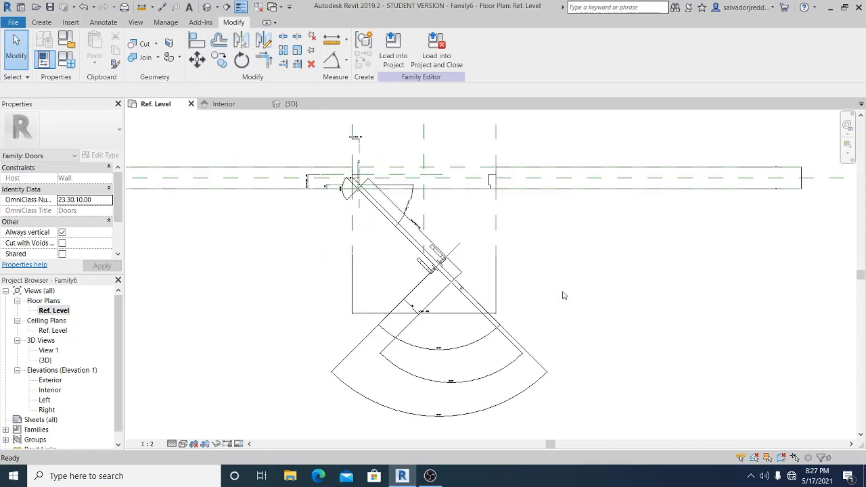
key(v)
key(g)
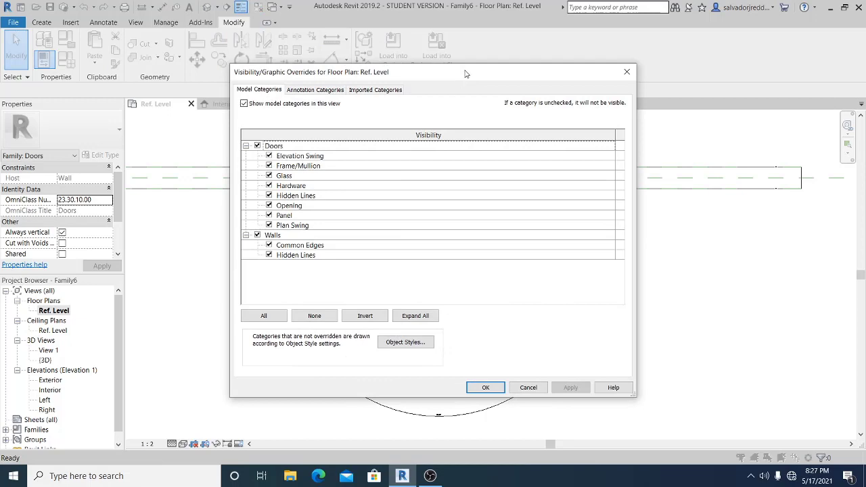
drag(465, 73, 802, 61)
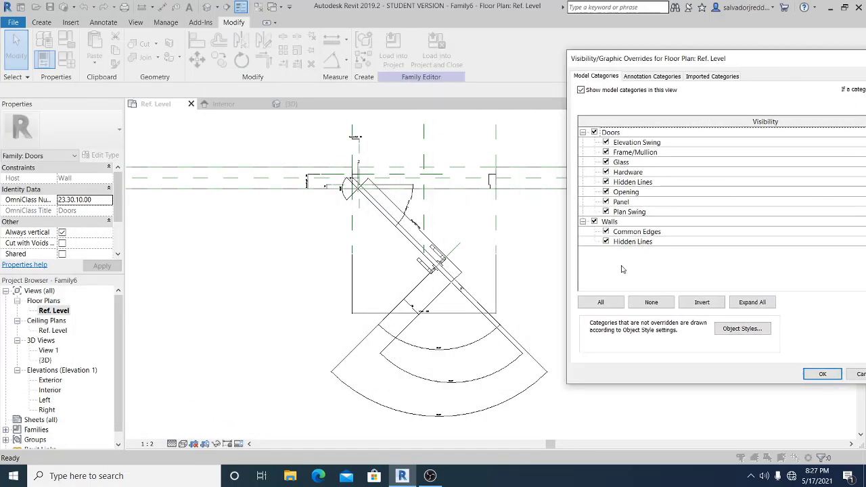
click(642, 76)
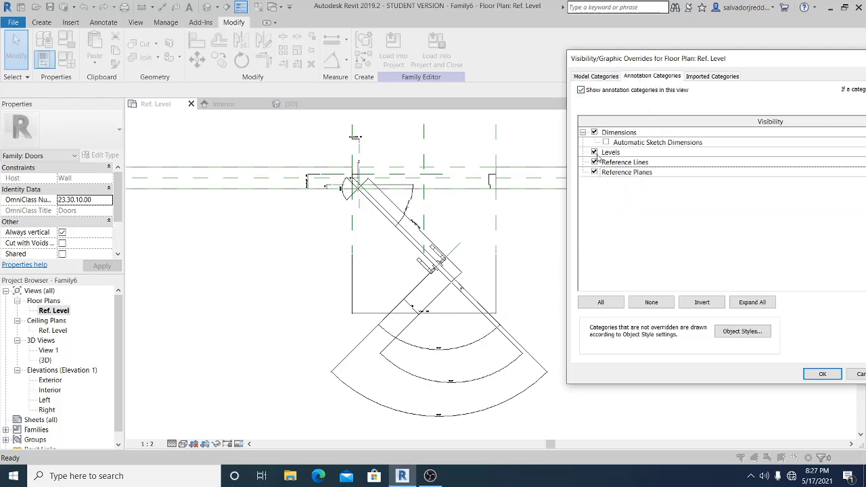
click(594, 133)
click(595, 152)
click(594, 162)
click(595, 173)
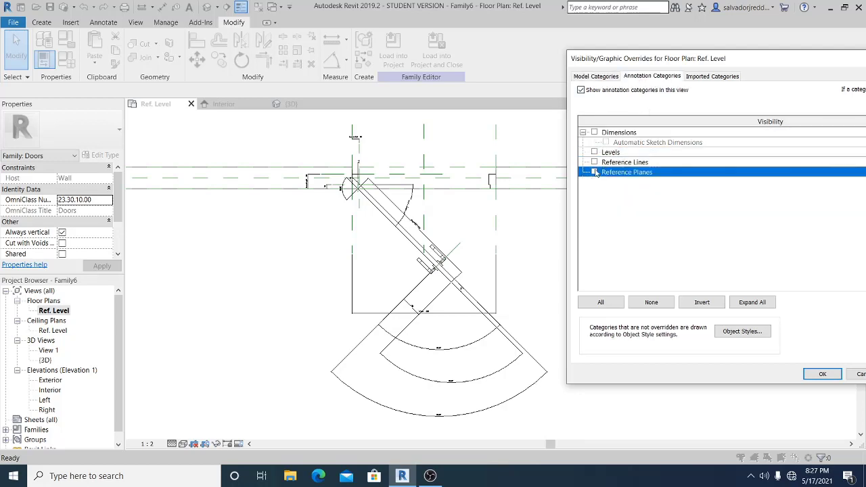
click(822, 374)
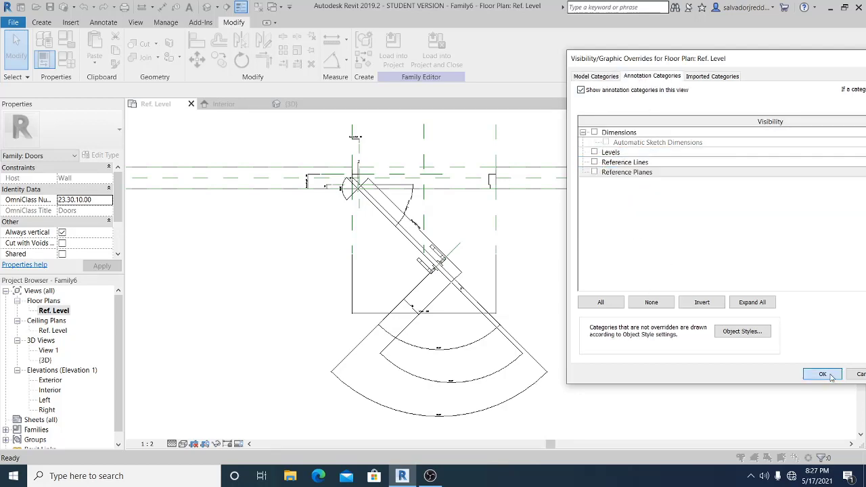
- Look over the cleaned-up door plan and open the default 3D view
scroll(426, 319, down, 2)
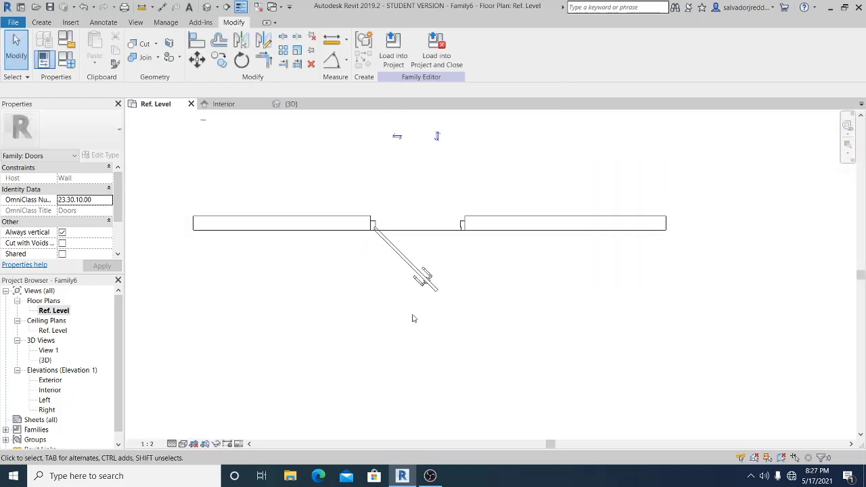
scroll(412, 315, up, 1)
click(208, 7)
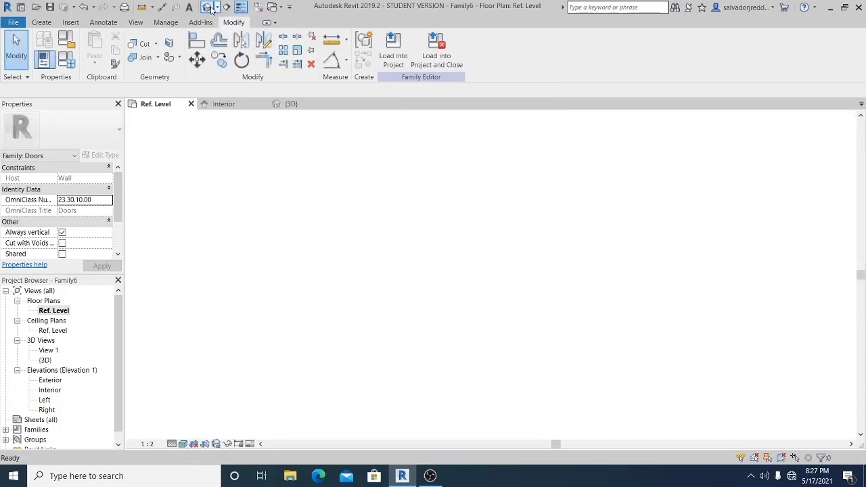
- Hide the Dimensions, Reference Lines and Reference Planes annotation categories in the {3D} view
shift+middle_drag(586, 380, 511, 329)
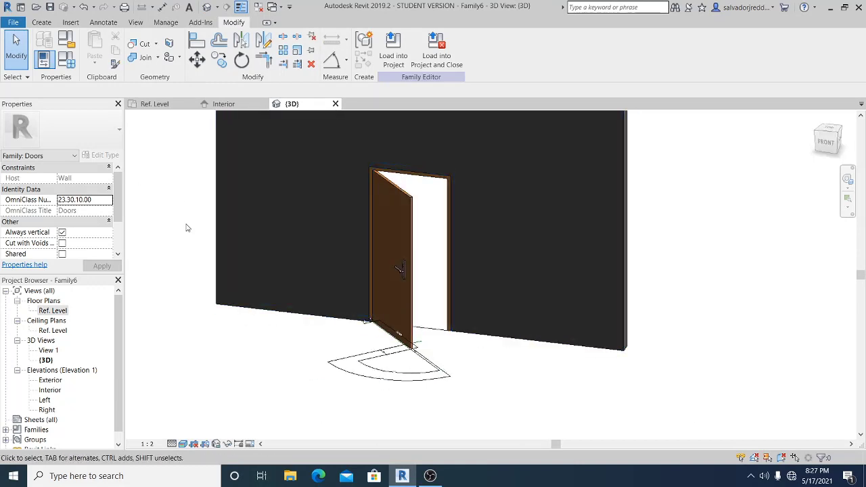
key(v)
key(v)
click(556, 78)
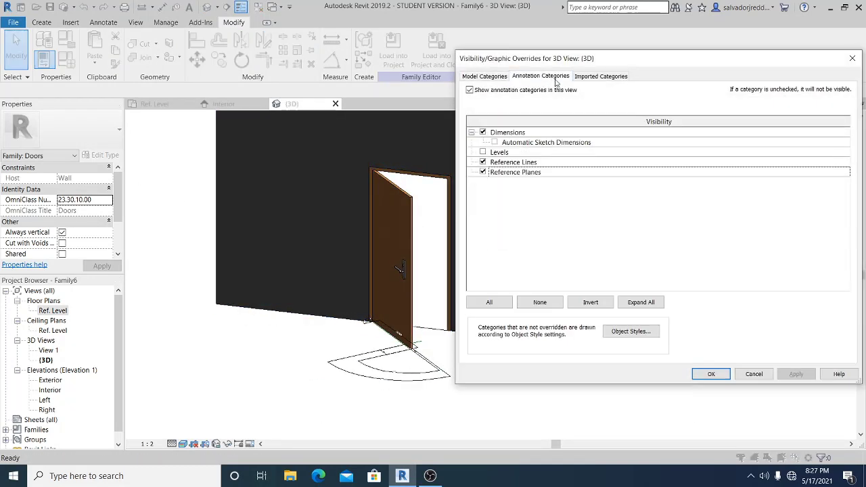
click(482, 132)
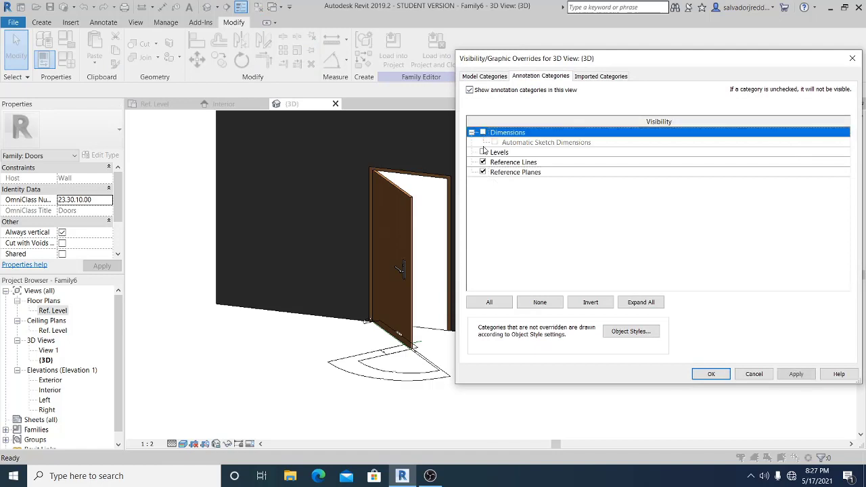
click(482, 162)
click(483, 172)
click(796, 374)
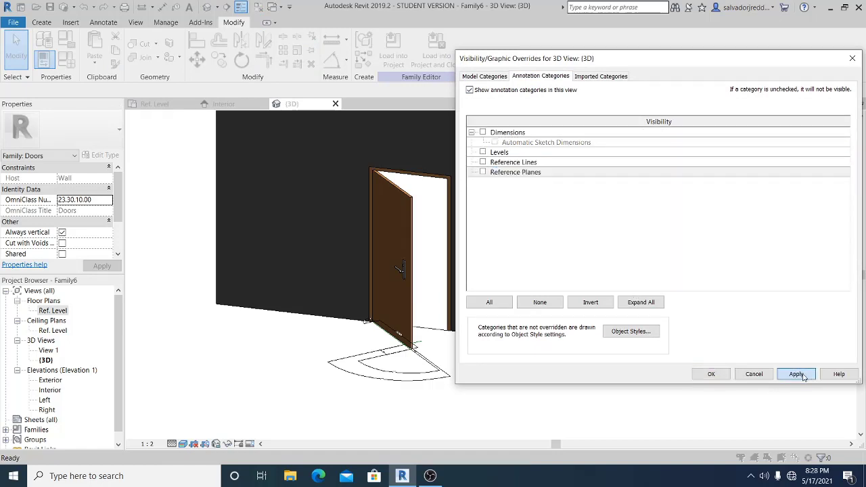
click(711, 374)
- Test the door panel's swing in the family types by applying a SwingAngle of 0° and one of 45°
shift+middle_drag(474, 391, 482, 418)
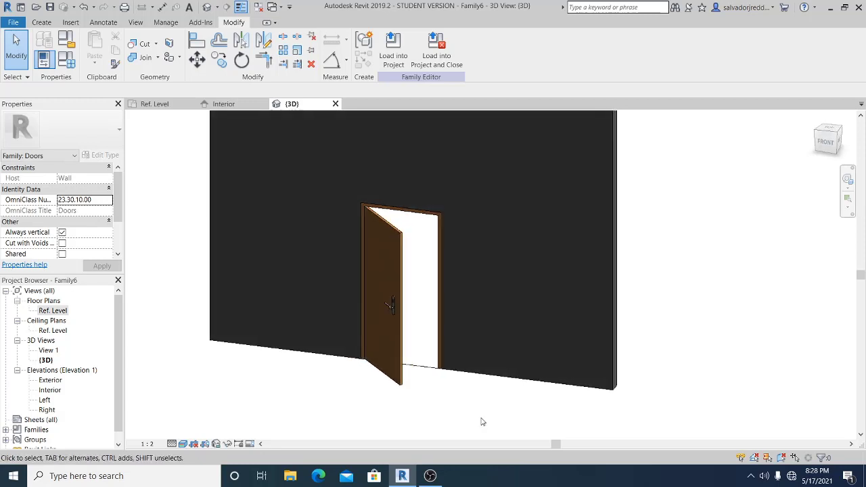
scroll(482, 420, down, 1)
click(674, 307)
text(0)
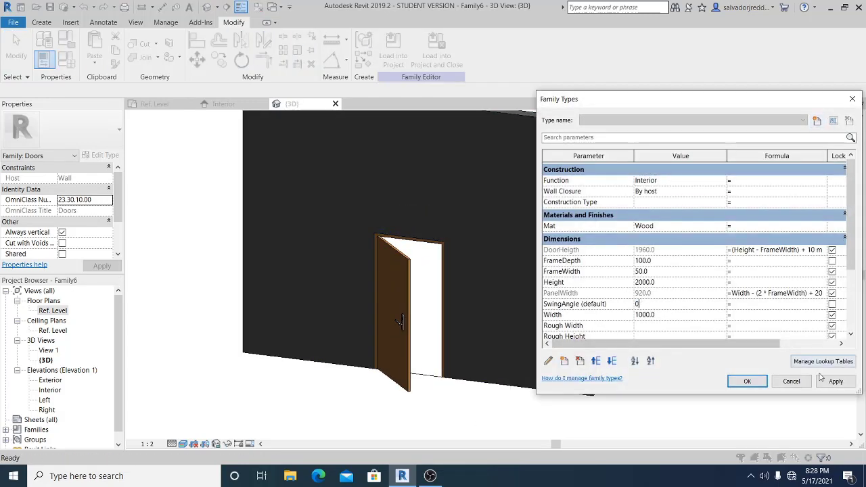
click(821, 380)
click(681, 305)
text(45)
click(832, 383)
- Test the wider door openings by applying SwingAngle values of 90° and 180°
click(683, 305)
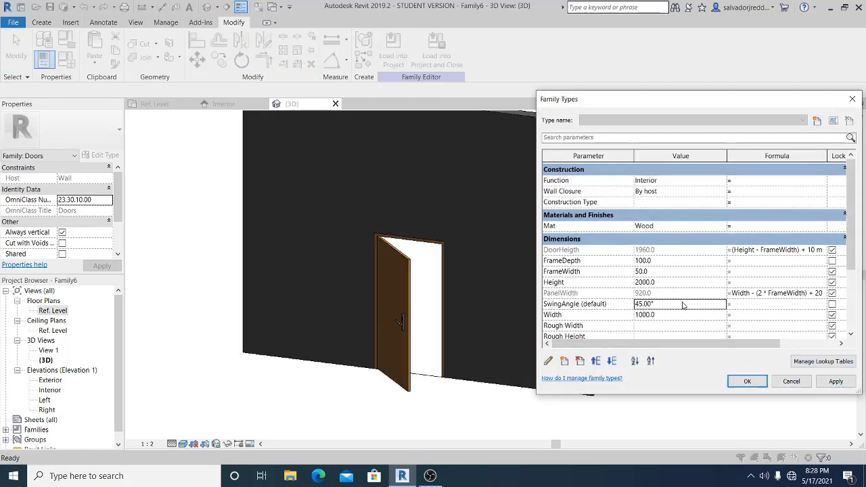
text(90)
click(845, 385)
click(669, 304)
text(18)
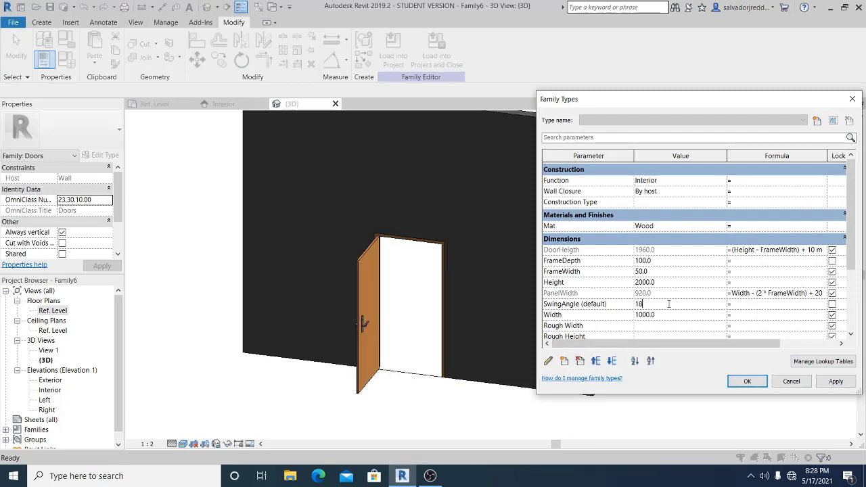
text(0)
click(836, 381)
- Set SwingAngle to 0°, accept the family type settings and view the closed door at an angle
click(669, 304)
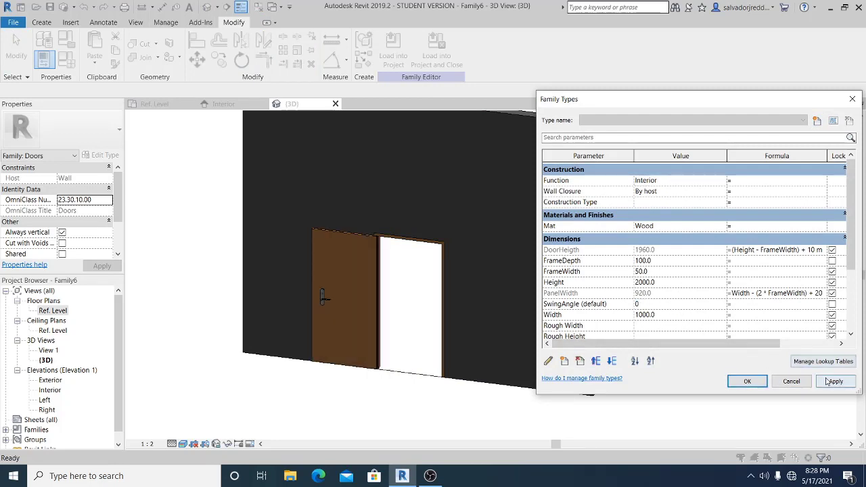
text(0)
click(835, 381)
click(747, 381)
mouse_move(616, 343)
shift+middle_down()
mouse_move(238, 372)
mouse_move(579, 380)
mouse_move(586, 341)
mouse_move(600, 360)
mouse_move(599, 337)
shift+middle_up()
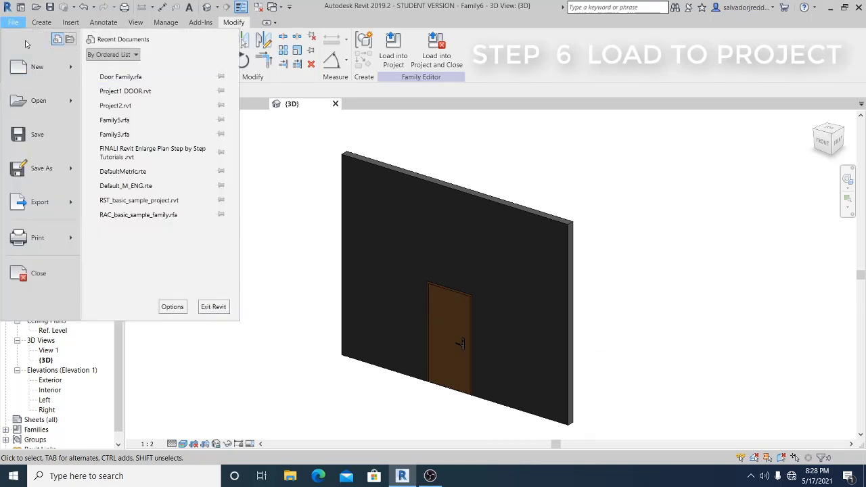
- Create a new project from the DefaultMetric template
mouse_move(48, 72)
click(162, 72)
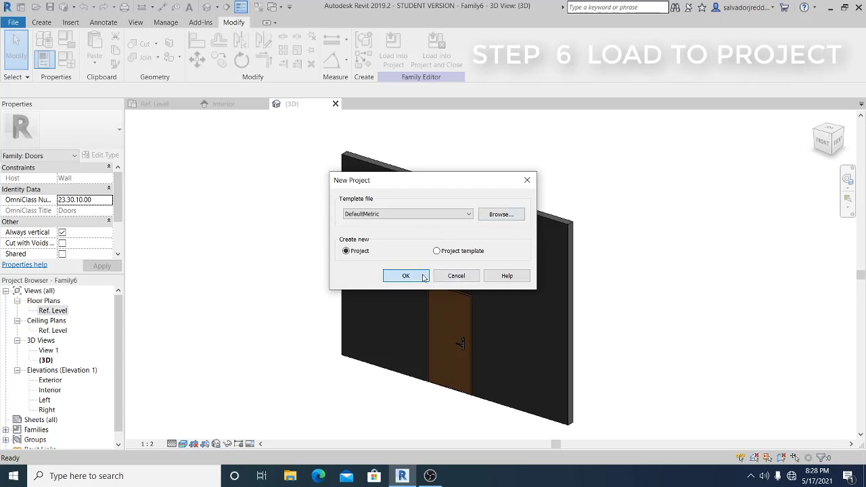
click(406, 276)
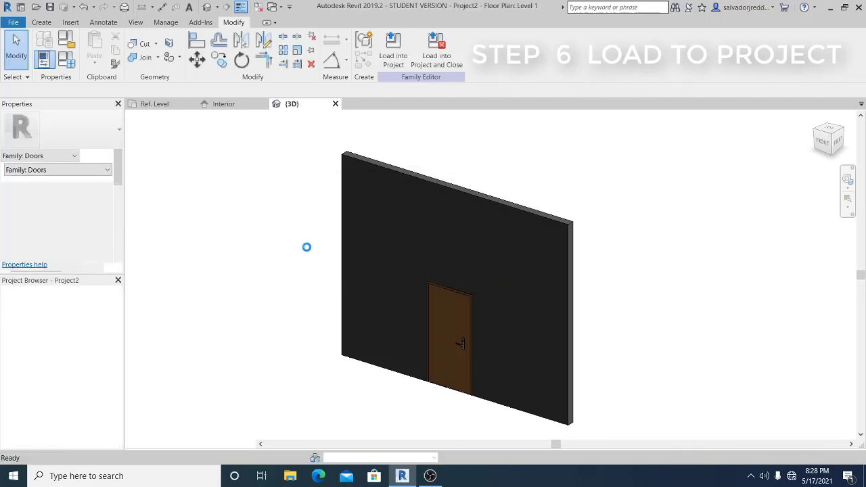
- Start a Generic - 200mm wall with its base constraint at Level 1 and its top constraint up to Level 2
middle_drag(457, 255, 437, 258)
key(w)
key(a)
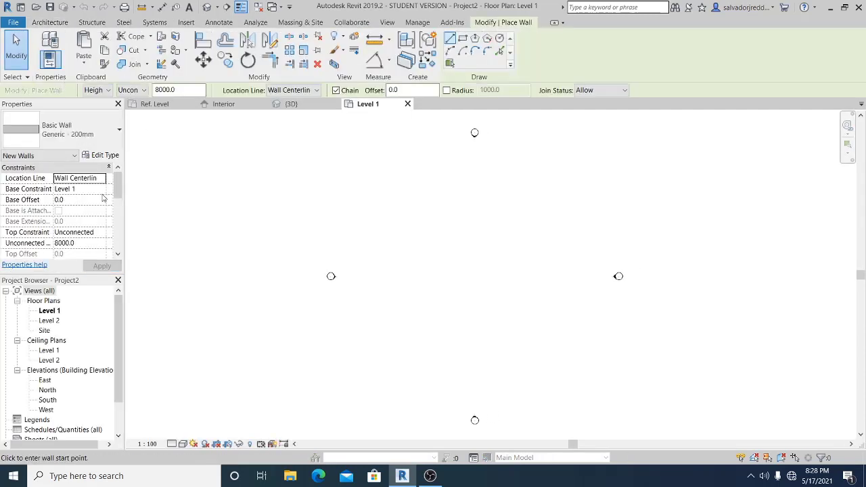
click(87, 191)
click(101, 189)
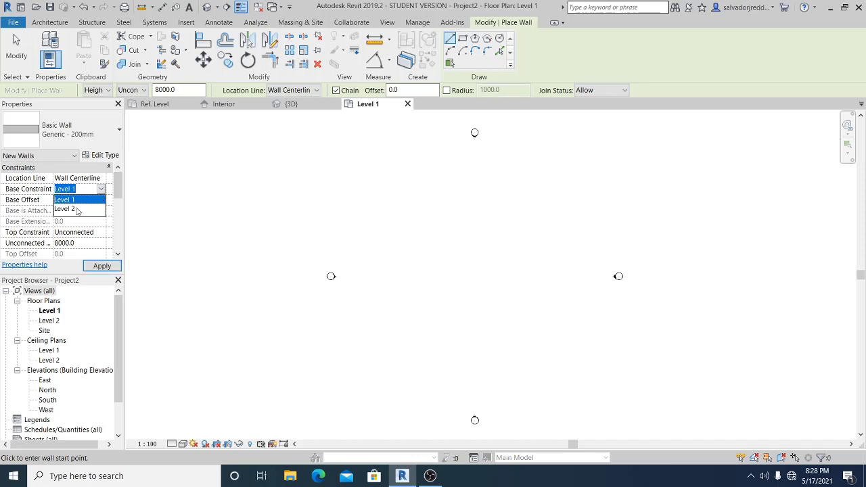
click(76, 210)
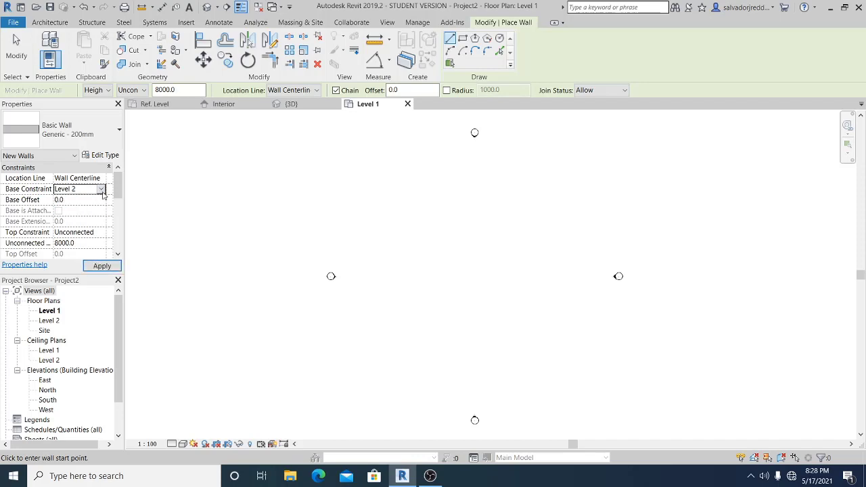
click(101, 190)
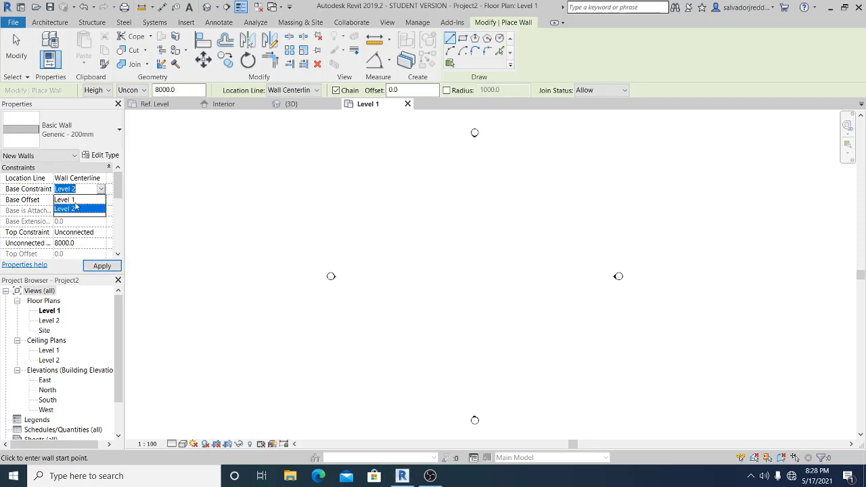
click(74, 200)
click(101, 232)
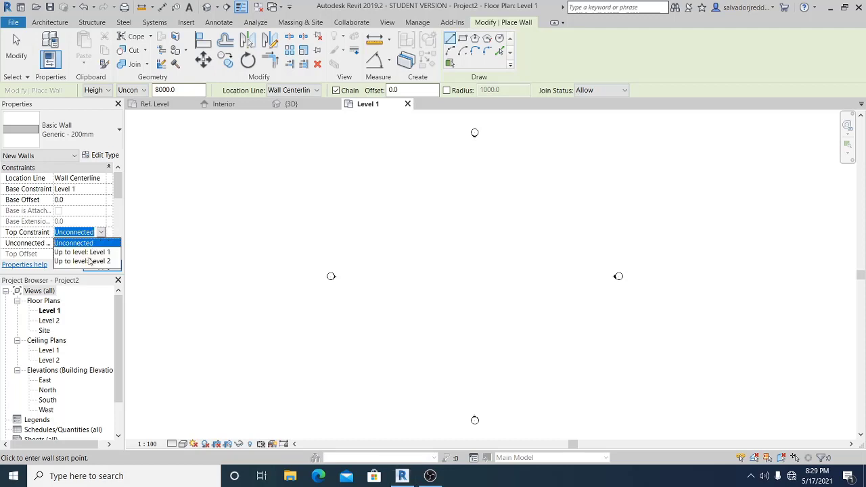
click(89, 261)
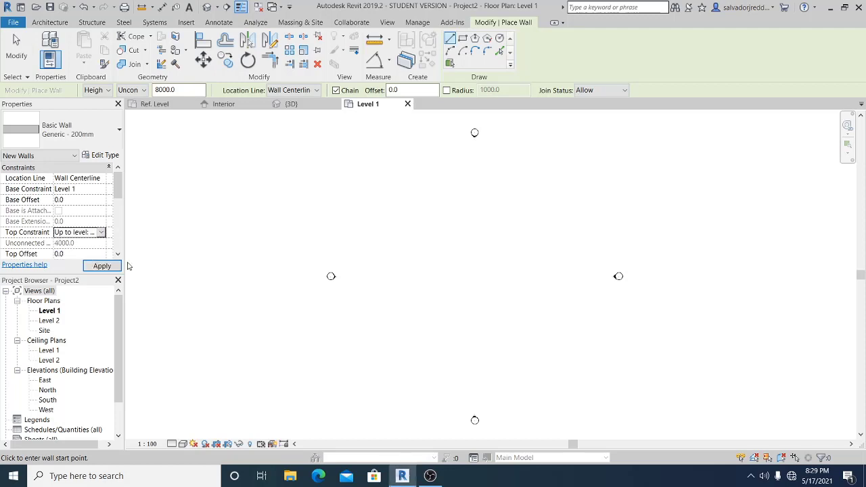
- Draw a horizontal wall 7000 mm long near the middle of the Level 1 plan
click(441, 274)
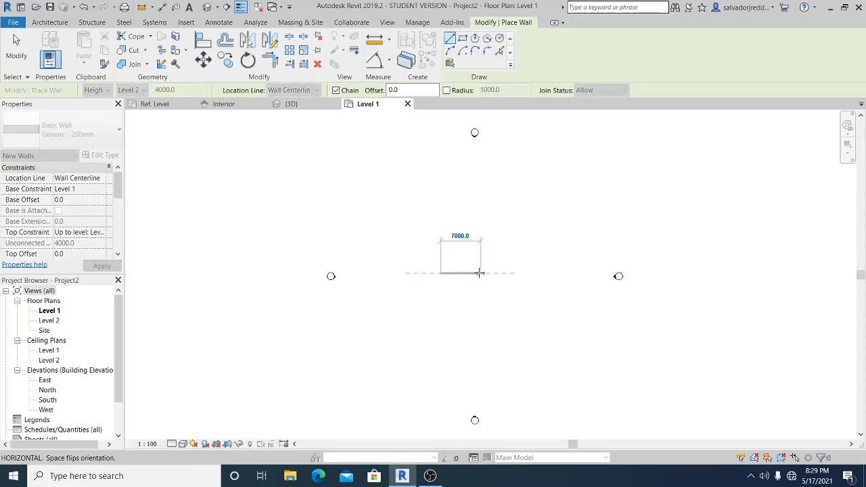
click(479, 273)
click(16, 48)
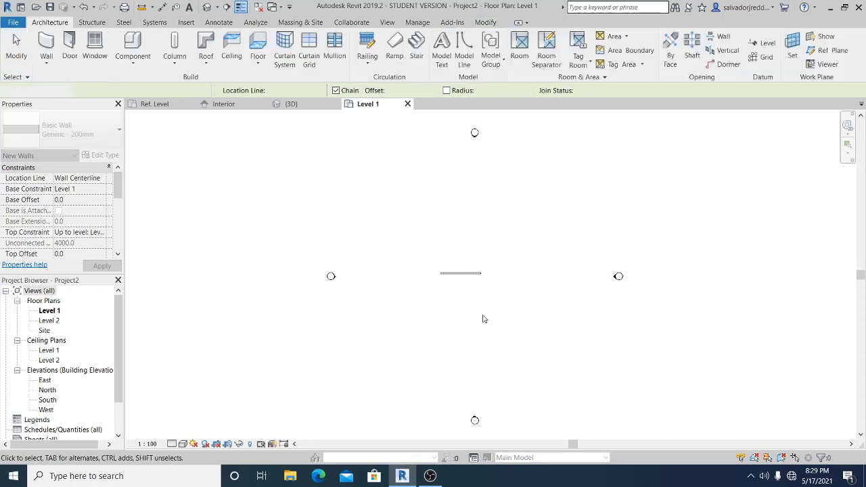
- Close the inactive views and load the door family into the new project
scroll(487, 308, up, 2)
scroll(483, 313, up, 3)
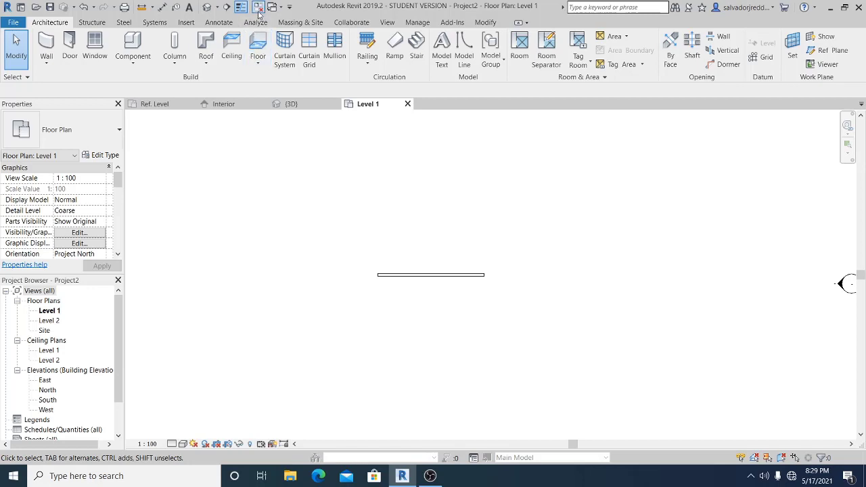
click(258, 9)
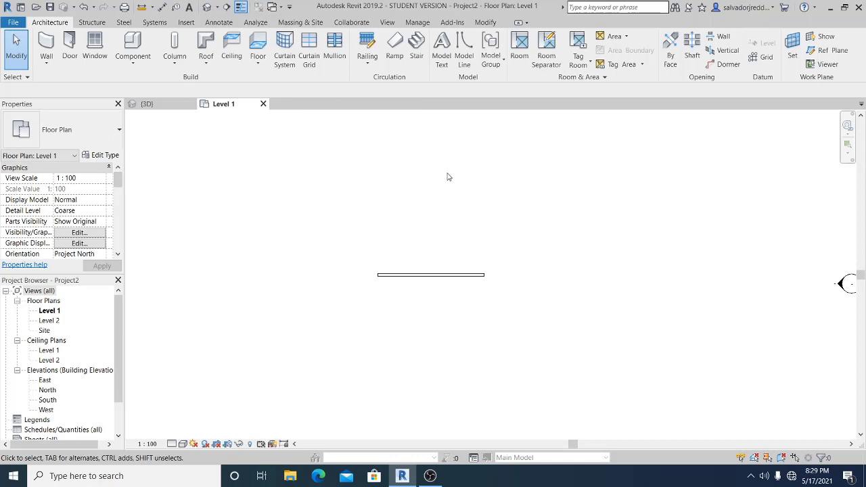
key(ctrl+Tab)
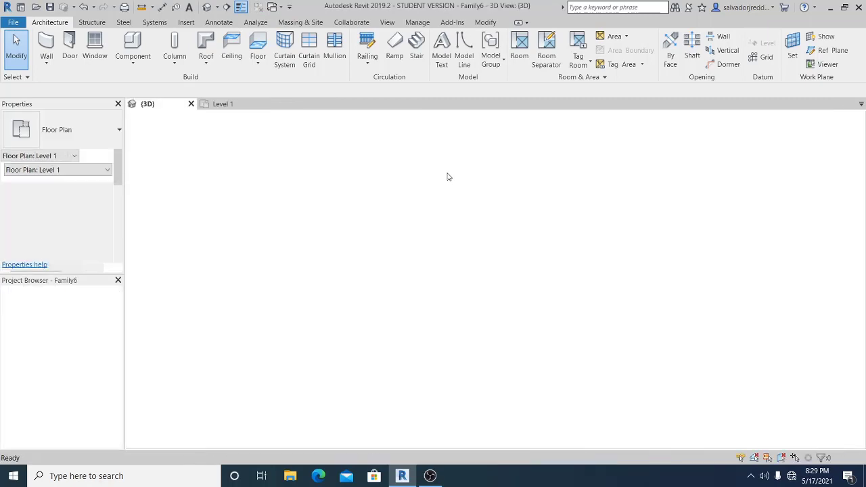
click(392, 54)
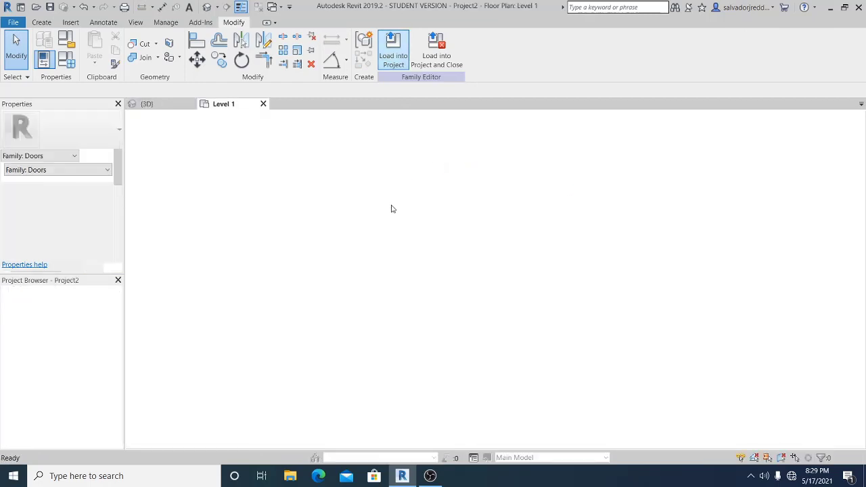
- Place the loaded door in the wall, 3500 mm from one wall end and 2500 mm from the other
scroll(438, 274, up, 5)
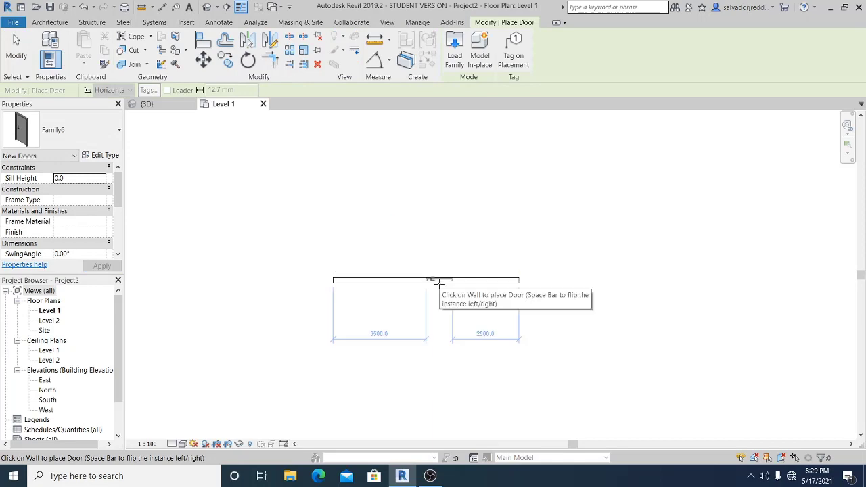
click(438, 277)
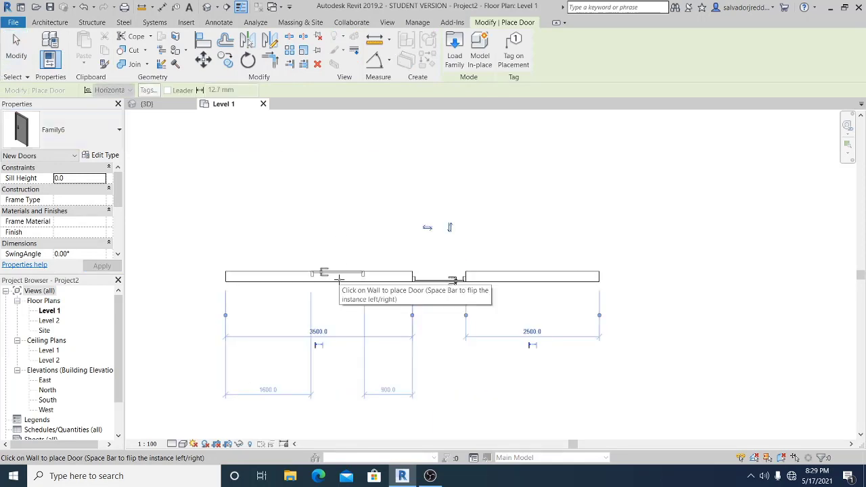
key(Escape)
key(Escape)
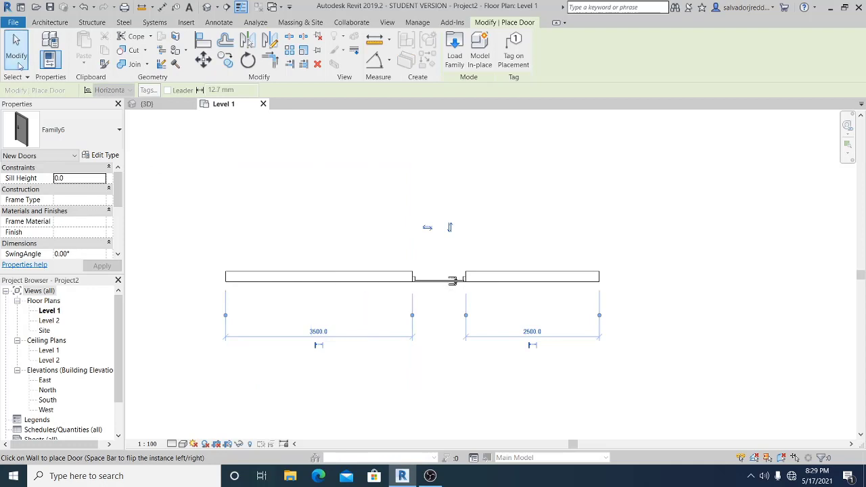
- Open the project's default 3D view and set its detail level to Fine and its visual style to Realistic
scroll(421, 276, up, 1)
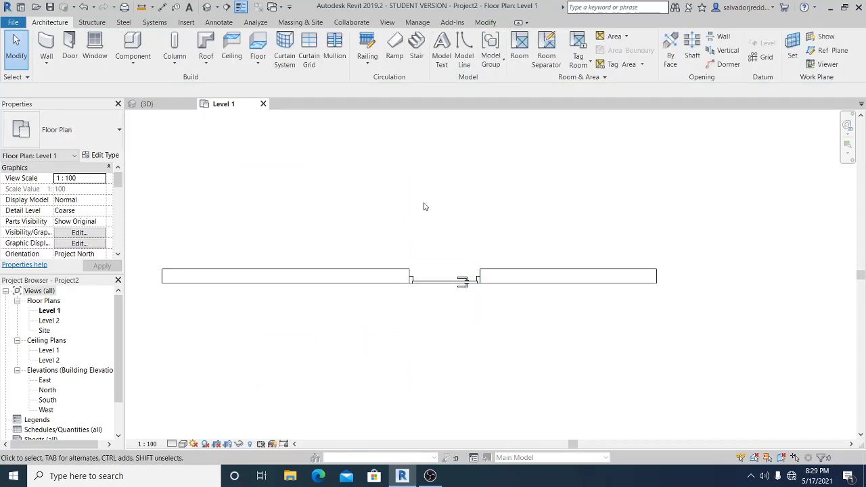
middle_drag(433, 202, 417, 207)
scroll(444, 280, up, 1)
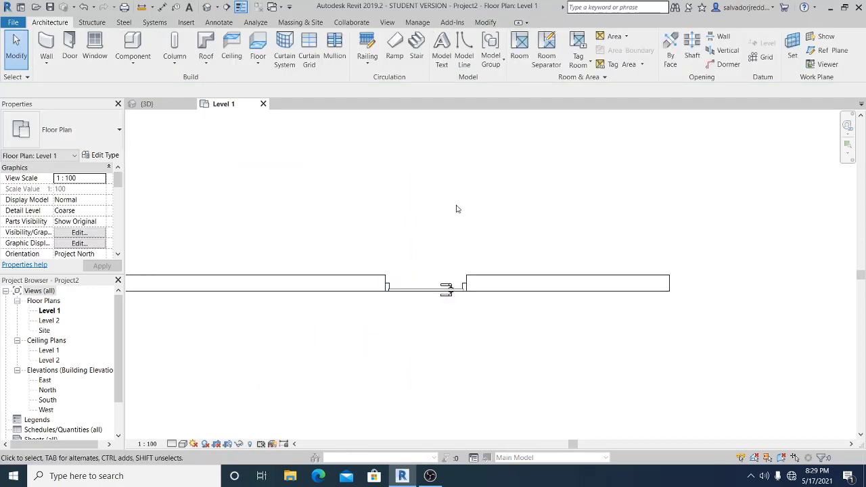
click(207, 6)
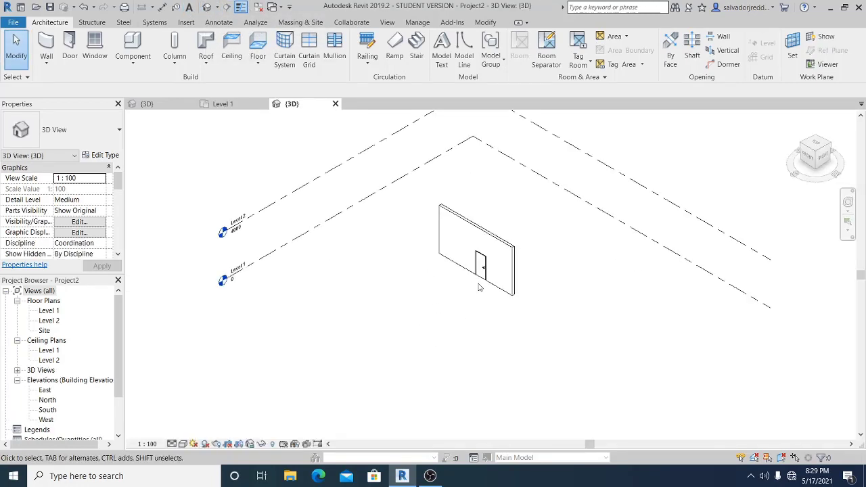
scroll(455, 277, up, 2)
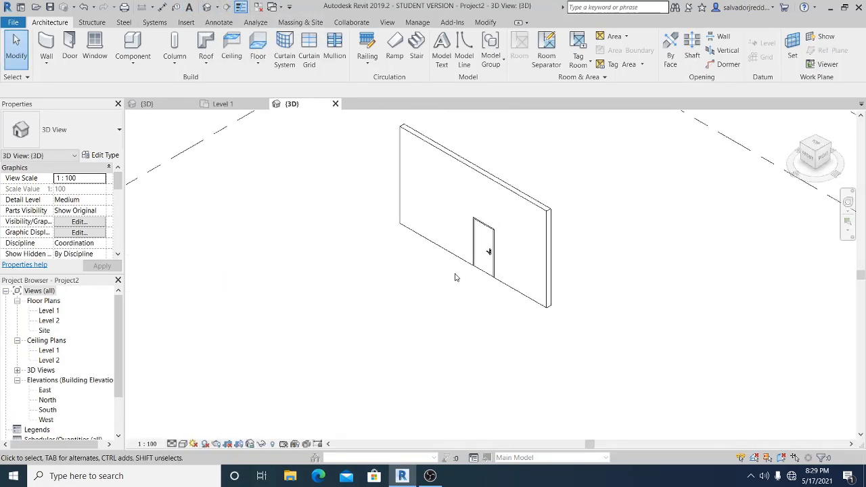
click(172, 444)
click(193, 435)
click(183, 444)
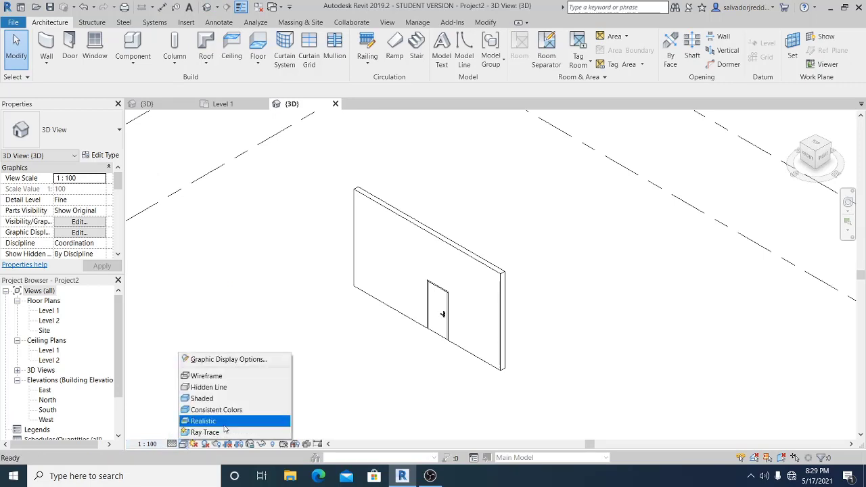
click(223, 421)
- Examine the placed door, its frame and its handle in the 3D view from several angles
scroll(470, 333, up, 4)
scroll(456, 333, up, 1)
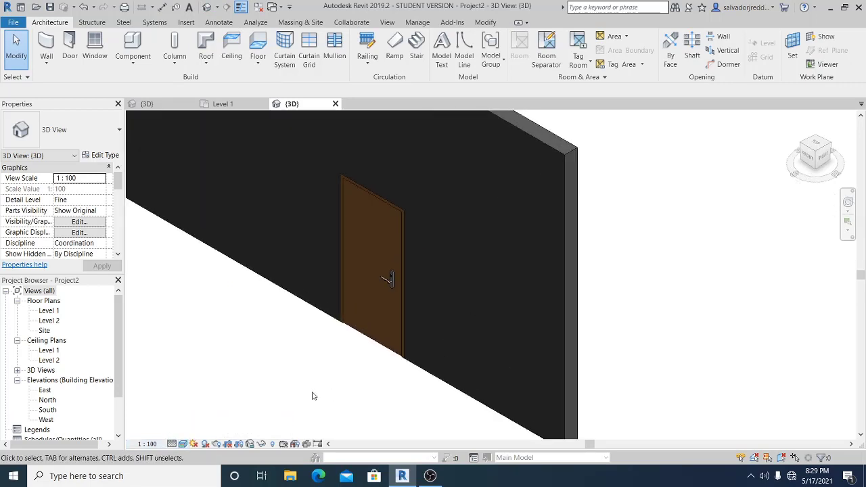
middle_drag(314, 397, 416, 367)
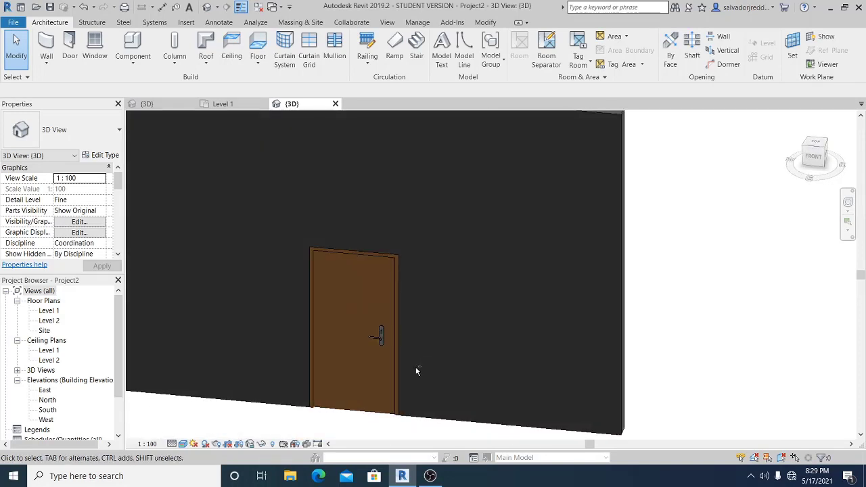
scroll(717, 242, down, 1)
shift+middle_drag(567, 335, 425, 337)
click(425, 336)
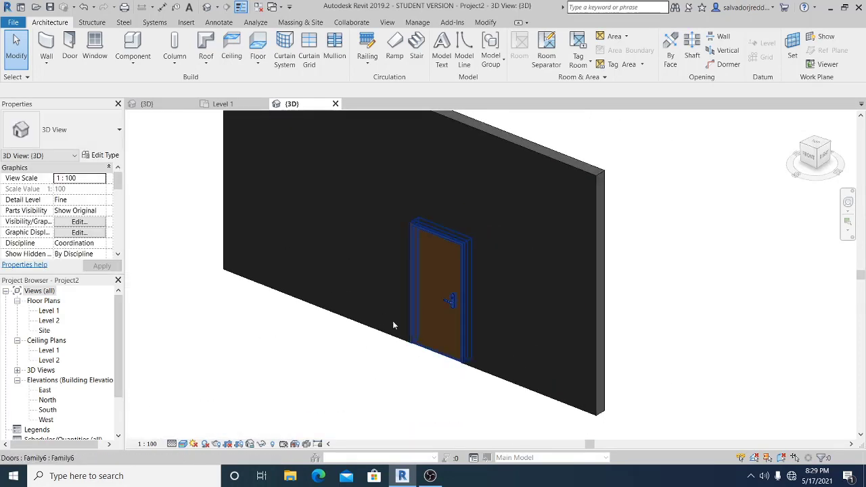
scroll(392, 321, up, 1)
middle_drag(347, 332, 331, 343)
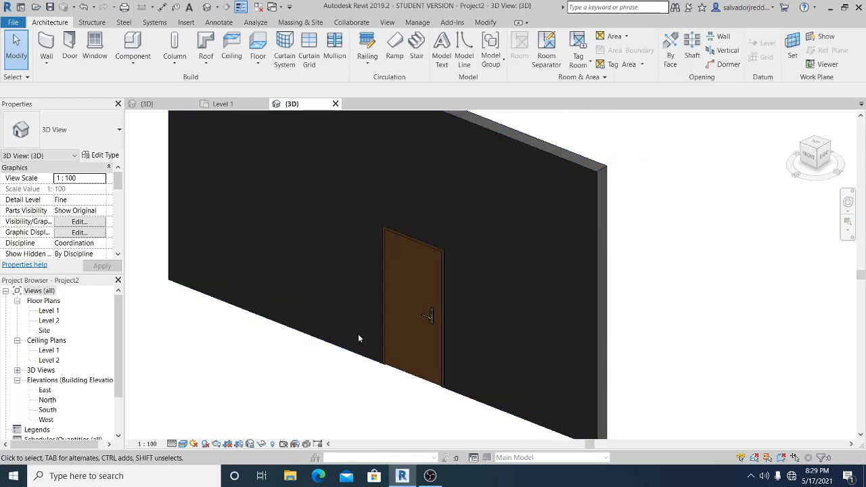
scroll(383, 331, up, 1)
middle_drag(275, 377, 312, 357)
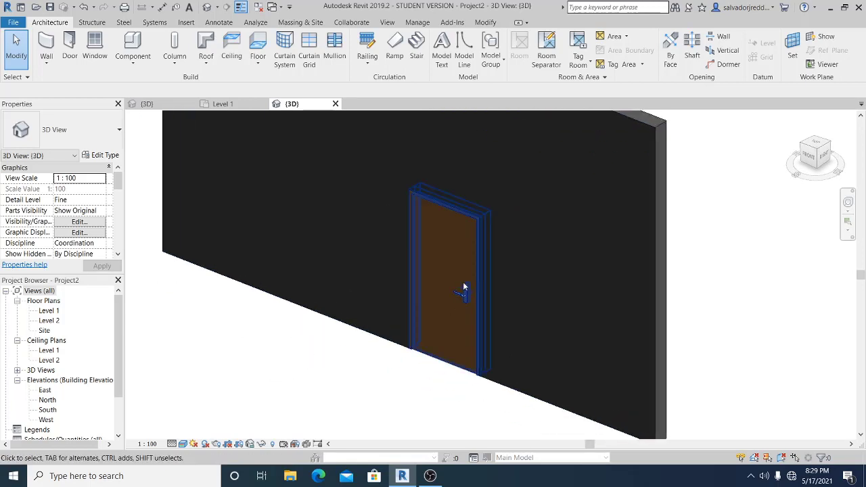
- Select the door in the wall and set its SwingAngle to 45 degrees
click(438, 359)
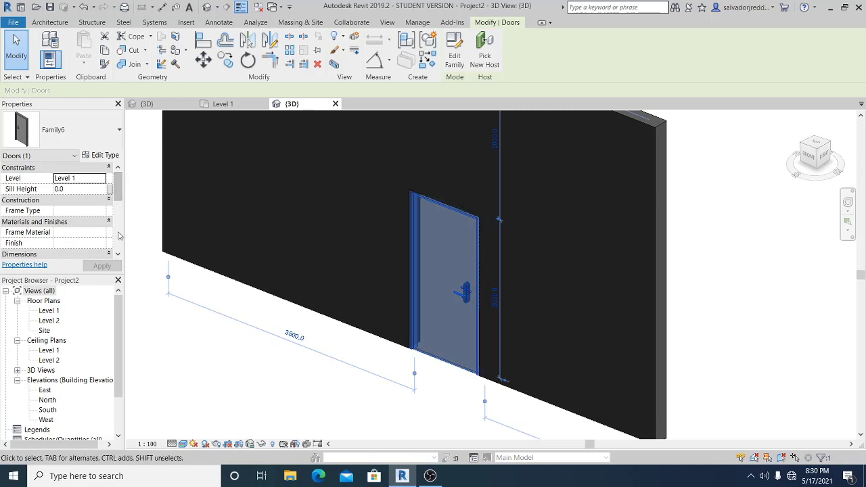
scroll(120, 235, down, 5)
click(363, 356)
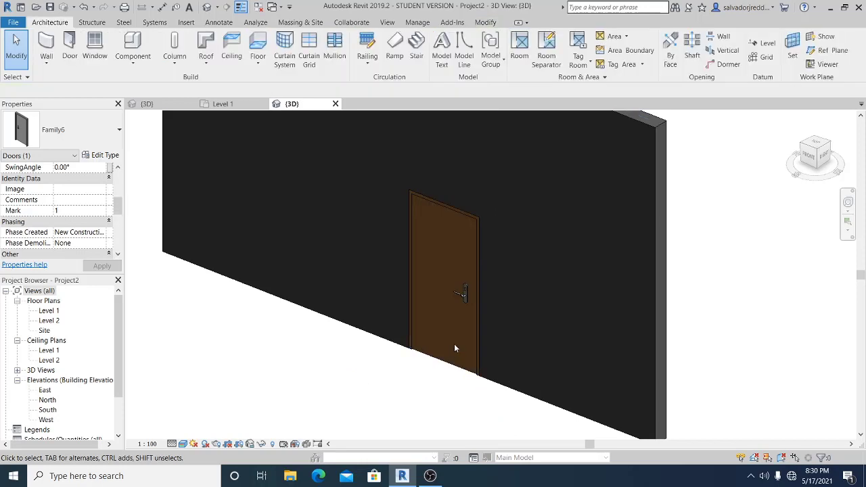
click(455, 348)
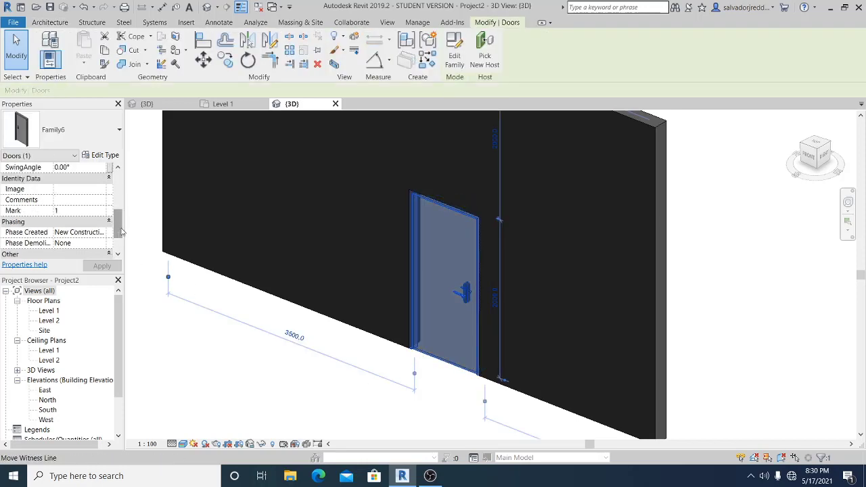
drag(121, 232, 122, 199)
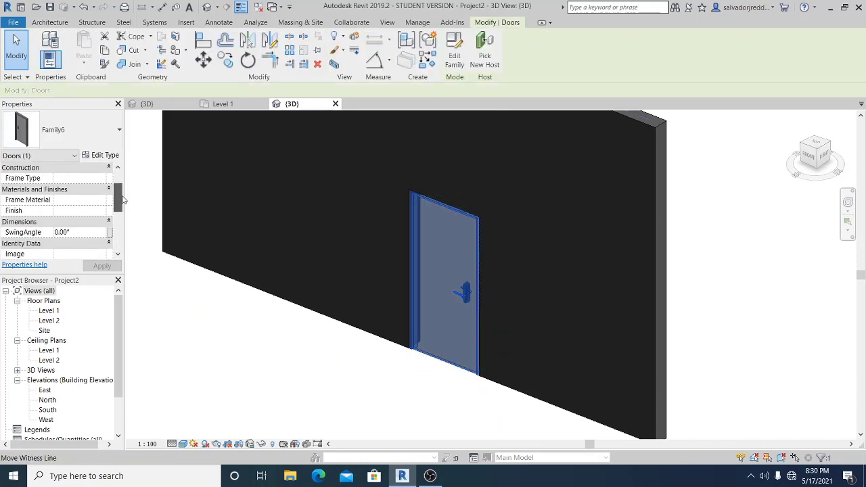
click(84, 231)
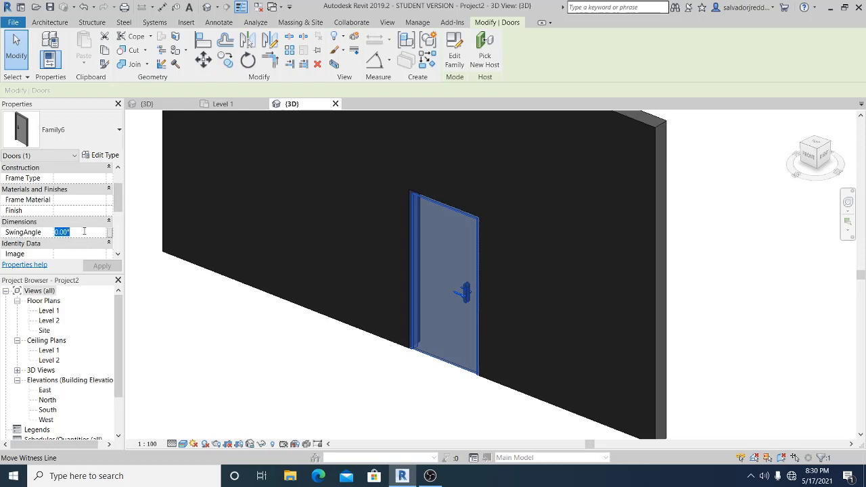
text(45)
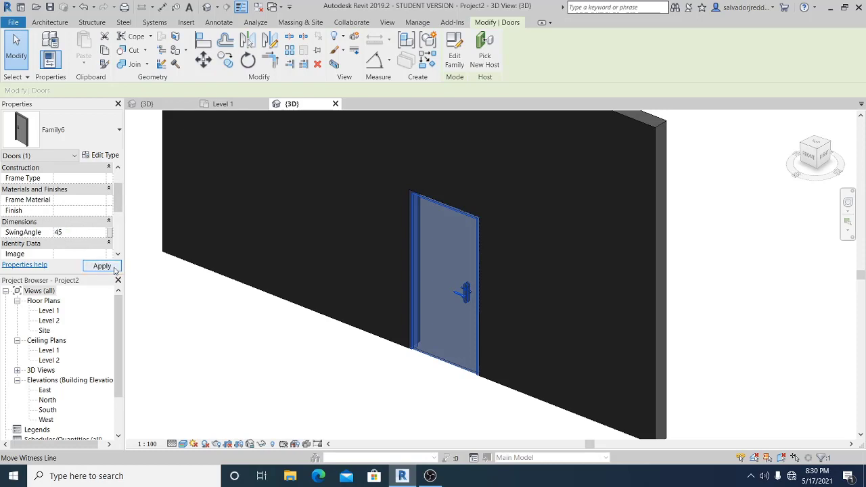
key(Return)
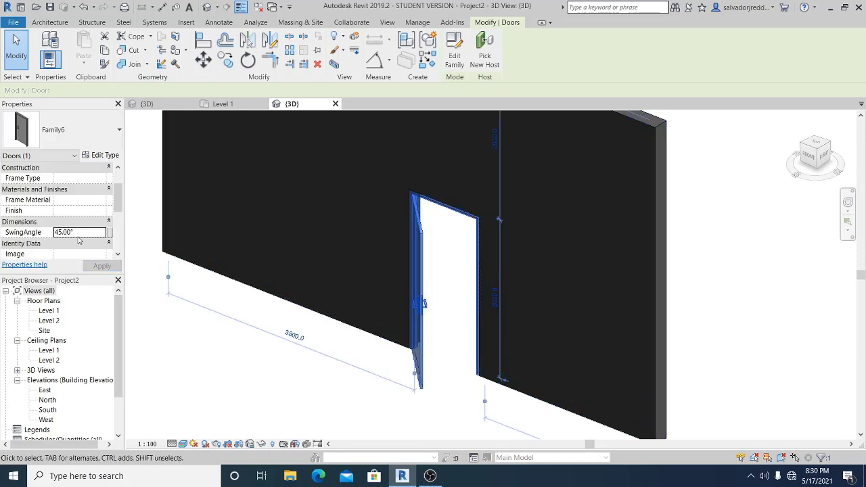
- Test the door's swing with SwingAngle values of 90 and 180 degrees, finishing at 0 degrees
click(87, 231)
text(90)
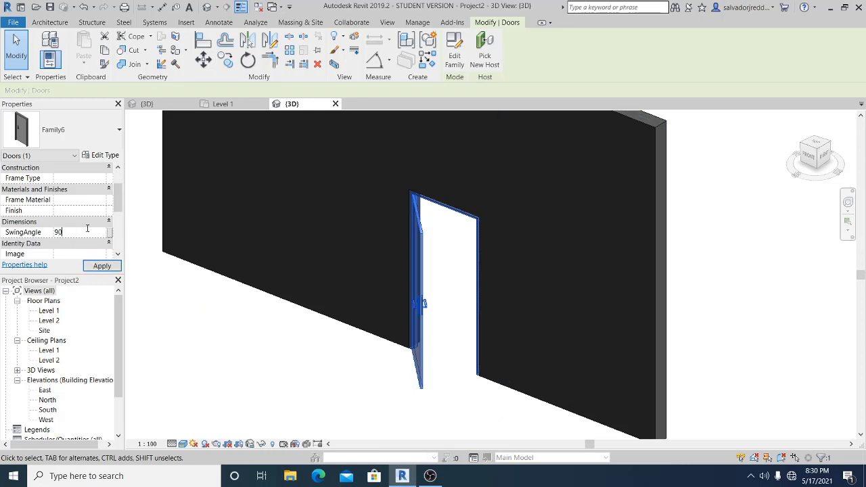
click(83, 233)
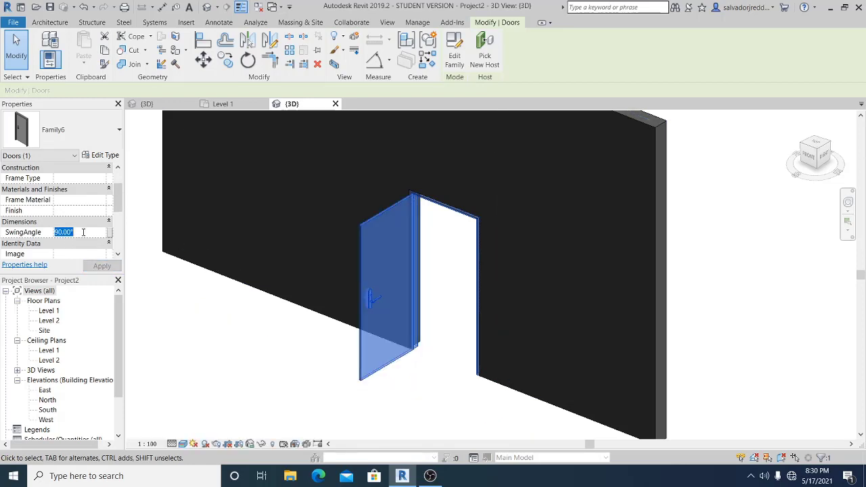
text(180)
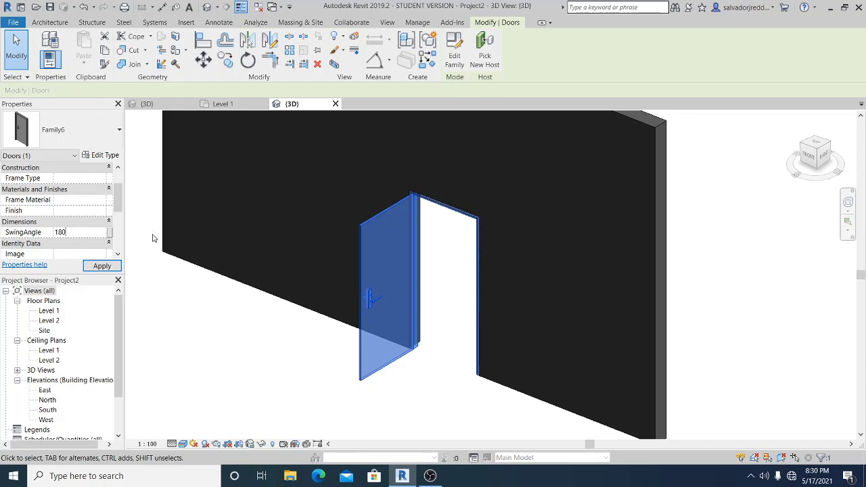
click(93, 234)
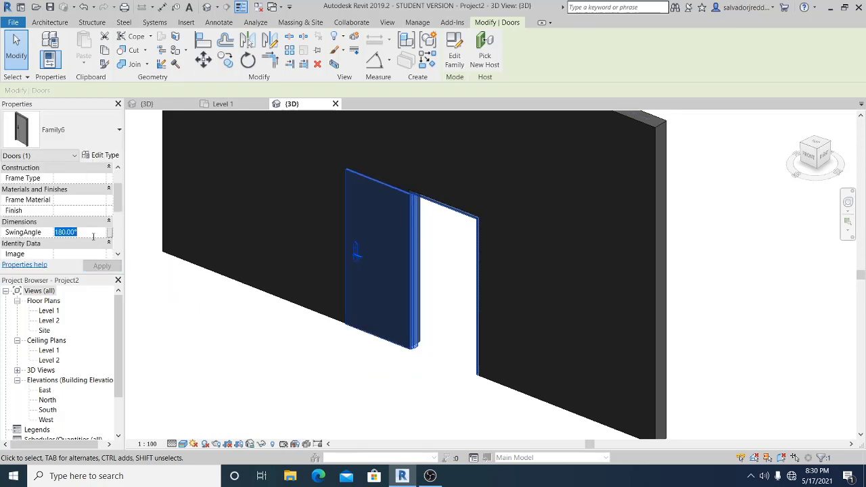
text(0)
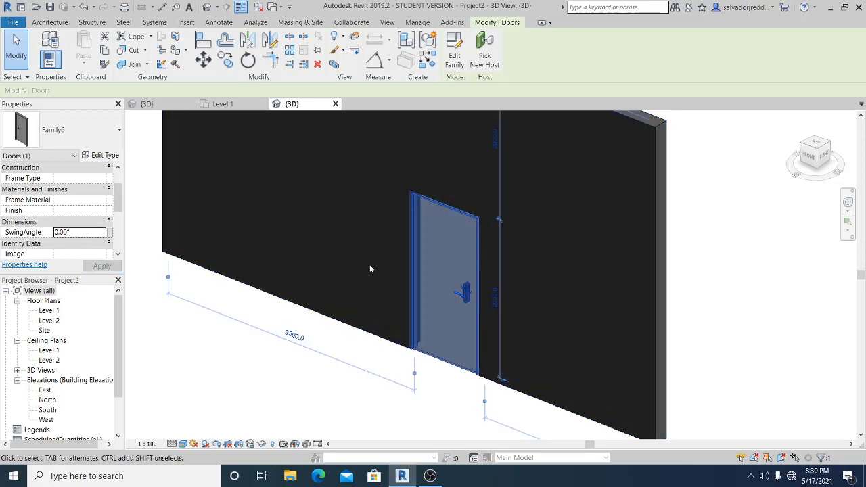
- Flip the door's hinges to the opposite jamb and test its SwingAngle at 45 and 90 degrees
key(space)
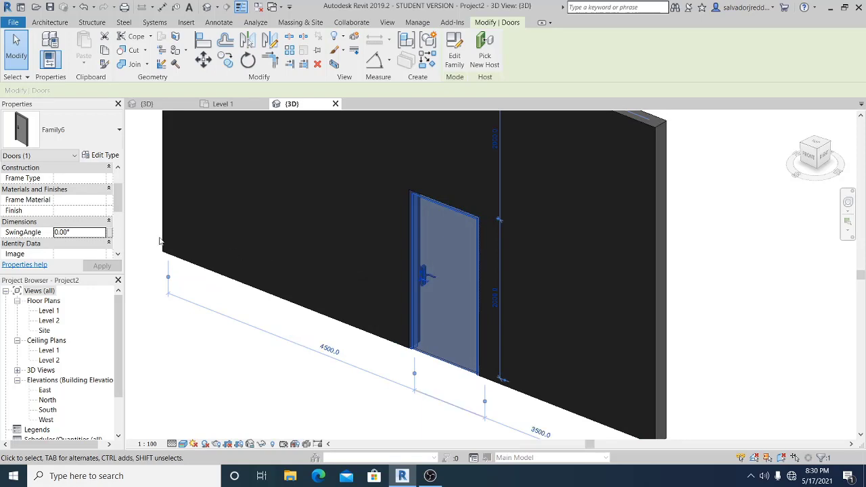
click(95, 235)
text(45)
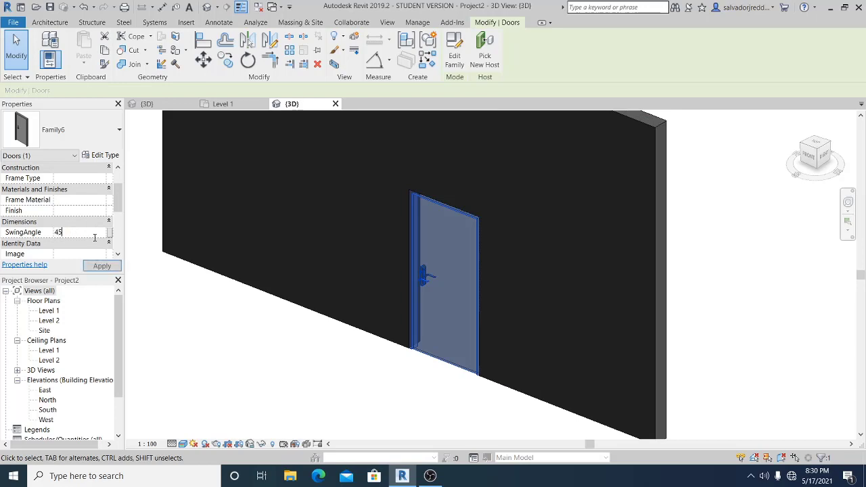
key(Return)
click(88, 234)
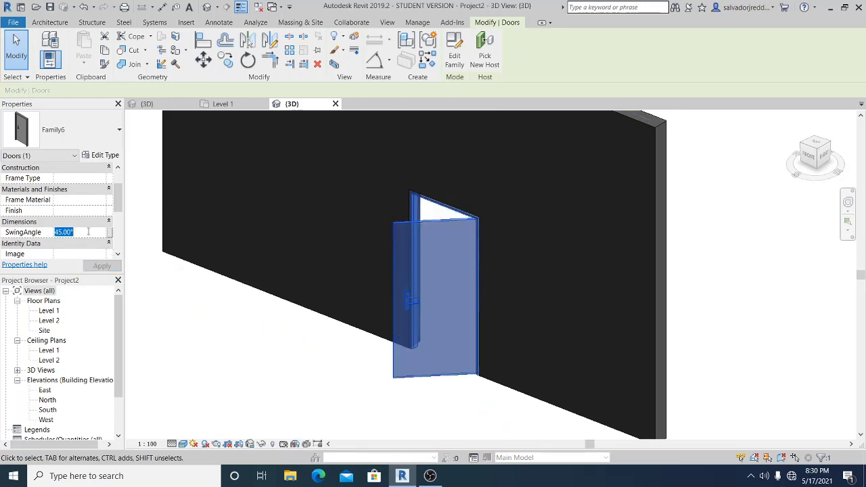
text(90)
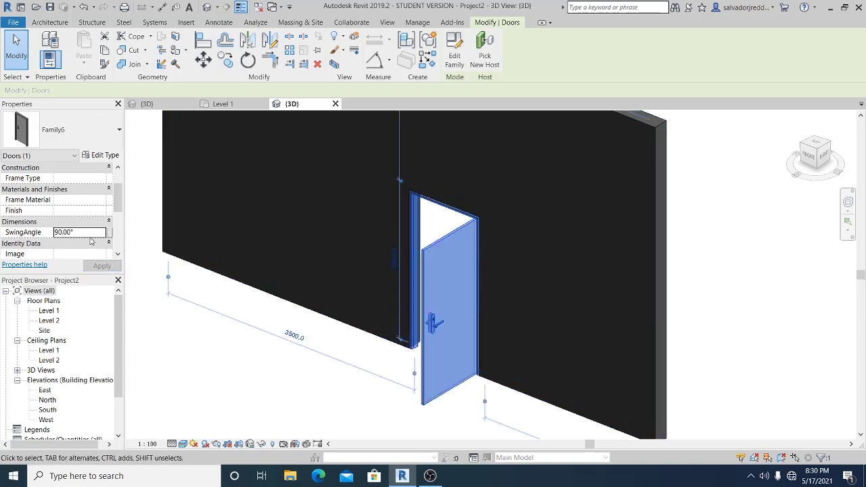
- Set the door's SwingAngle to 180 degrees and flip the door to open on the other face of the wall
click(90, 233)
text(180)
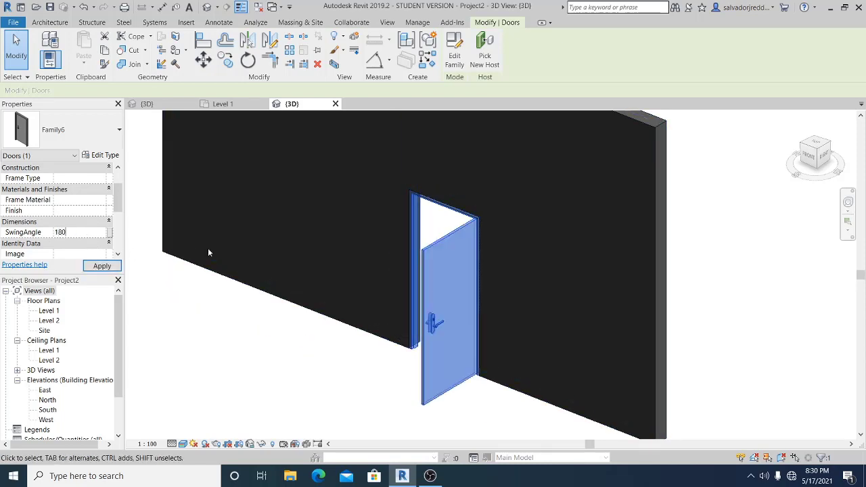
key(Return)
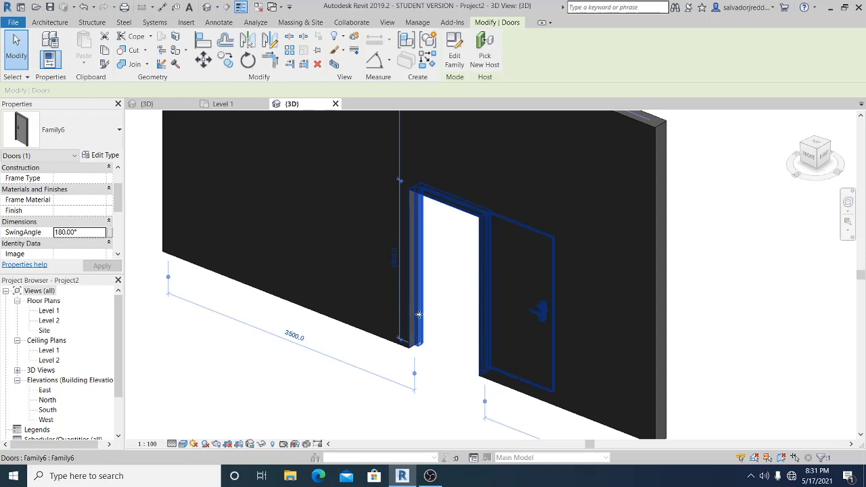
- From the back of the wall, close the door in stages with SwingAngle values of 90, 45 and 0 degrees
shift+middle_drag(419, 317, 331, 312)
click(90, 234)
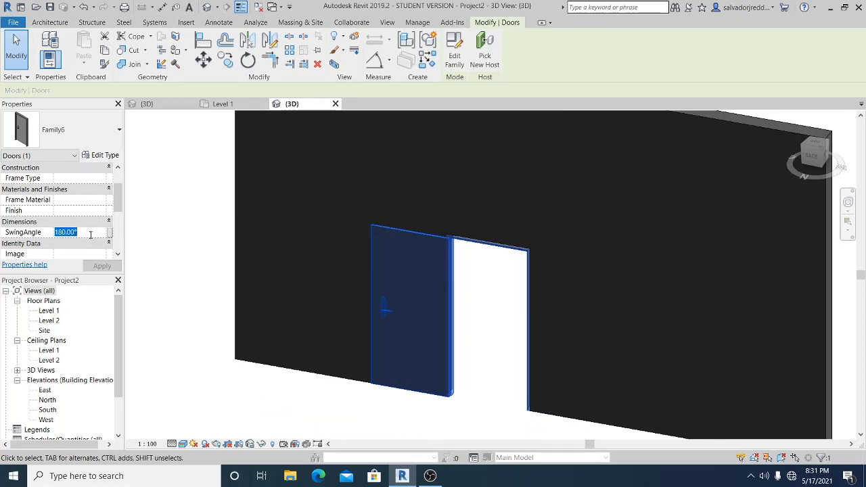
text(90)
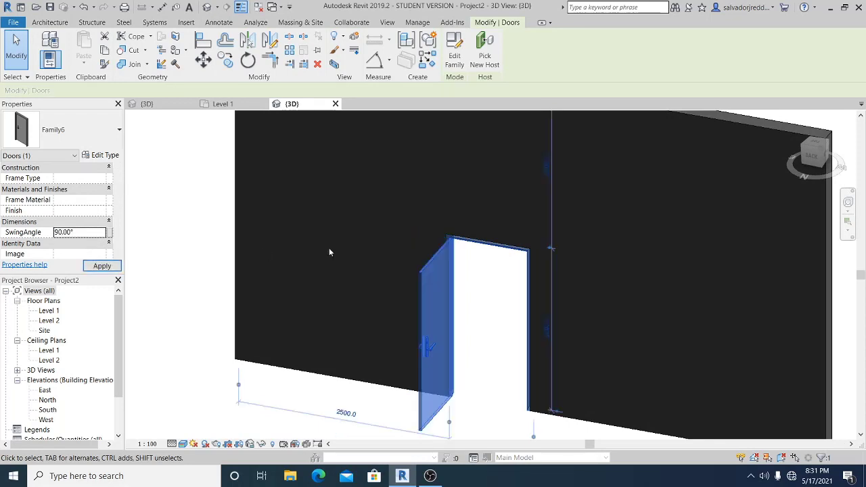
click(88, 233)
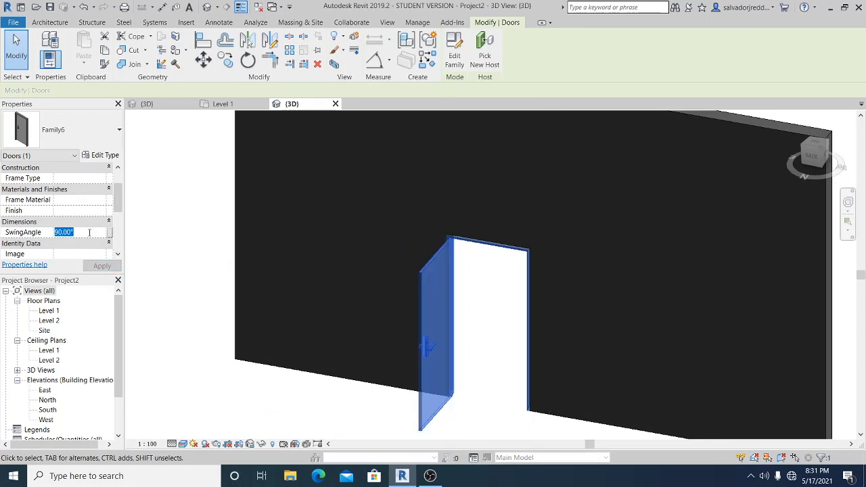
text(45)
key(Return)
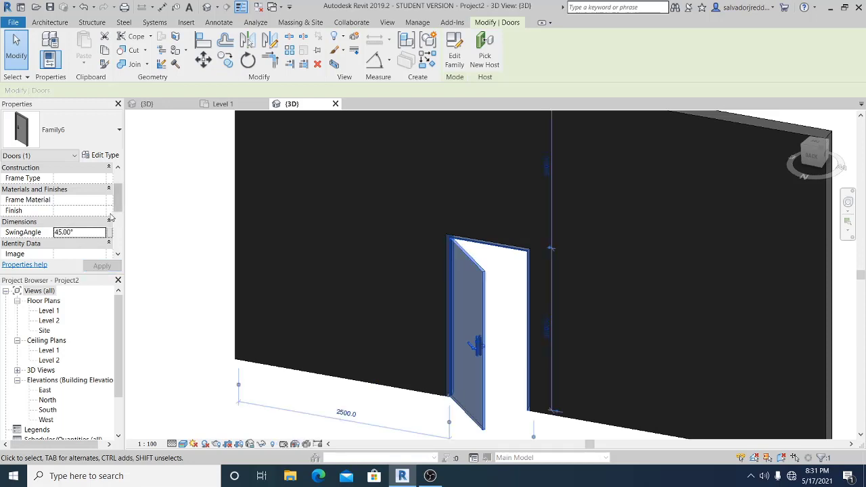
click(93, 234)
text(0)
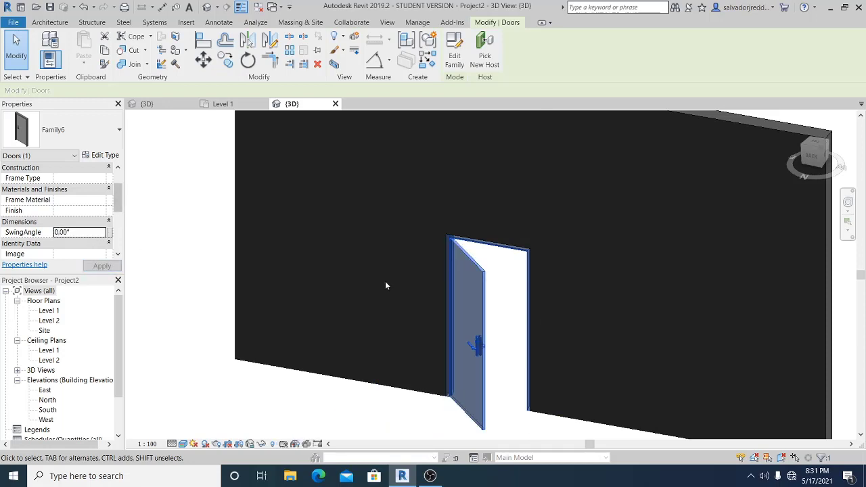
key(Return)
- Flip the hinge side of the door seen from the back and test its SwingAngle at 45, 90 and 180 degrees
key(space)
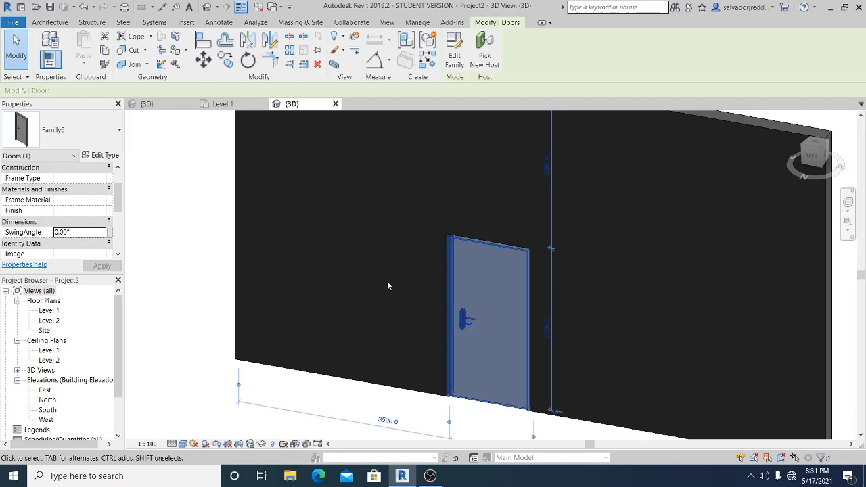
click(83, 234)
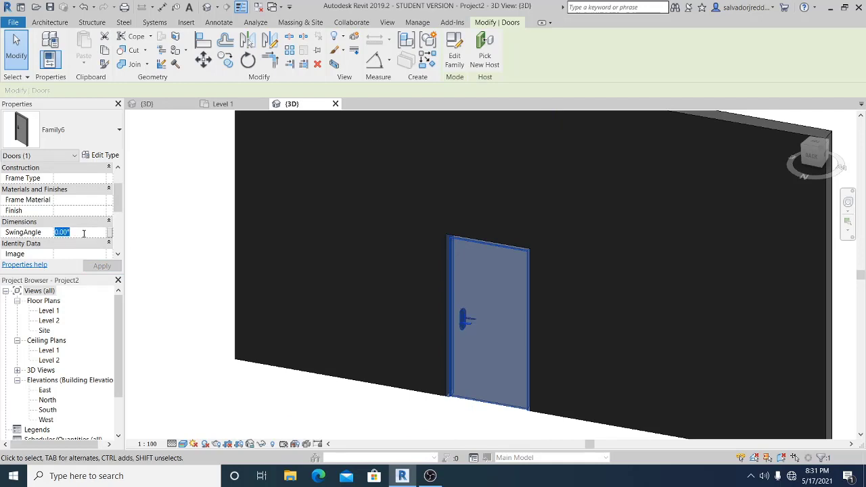
text(45)
key(Return)
click(96, 237)
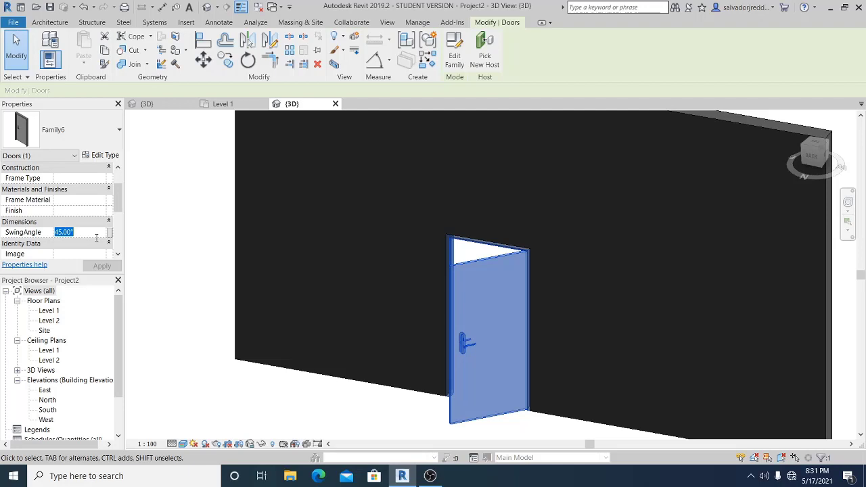
text(90)
key(Return)
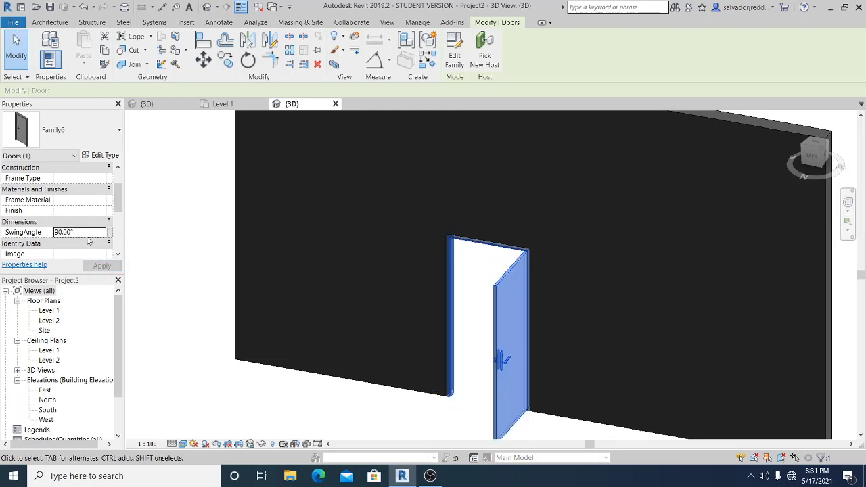
click(88, 237)
text(180)
key(Return)
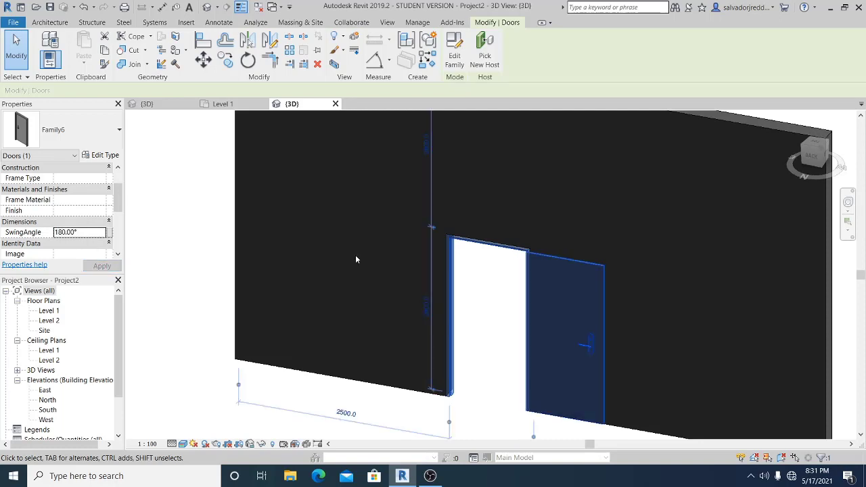
- Set the door's SwingAngle to 0 degrees and deselect the door
click(87, 234)
text(0)
key(Return)
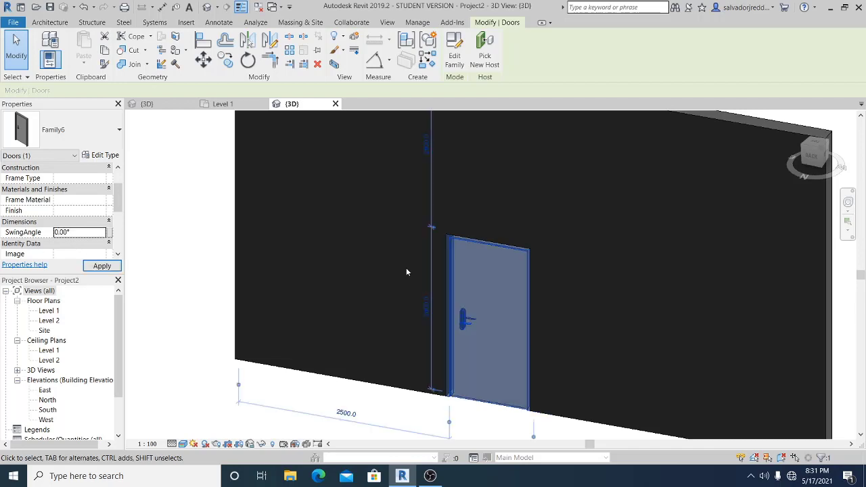
key(Escape)
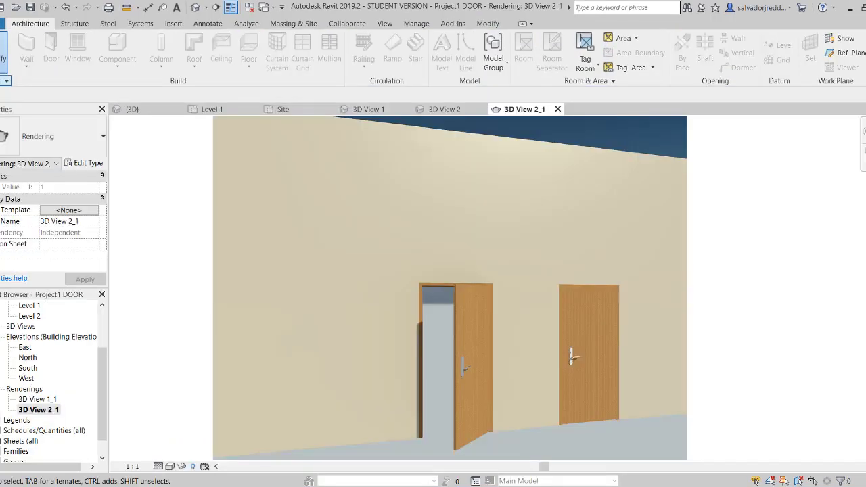